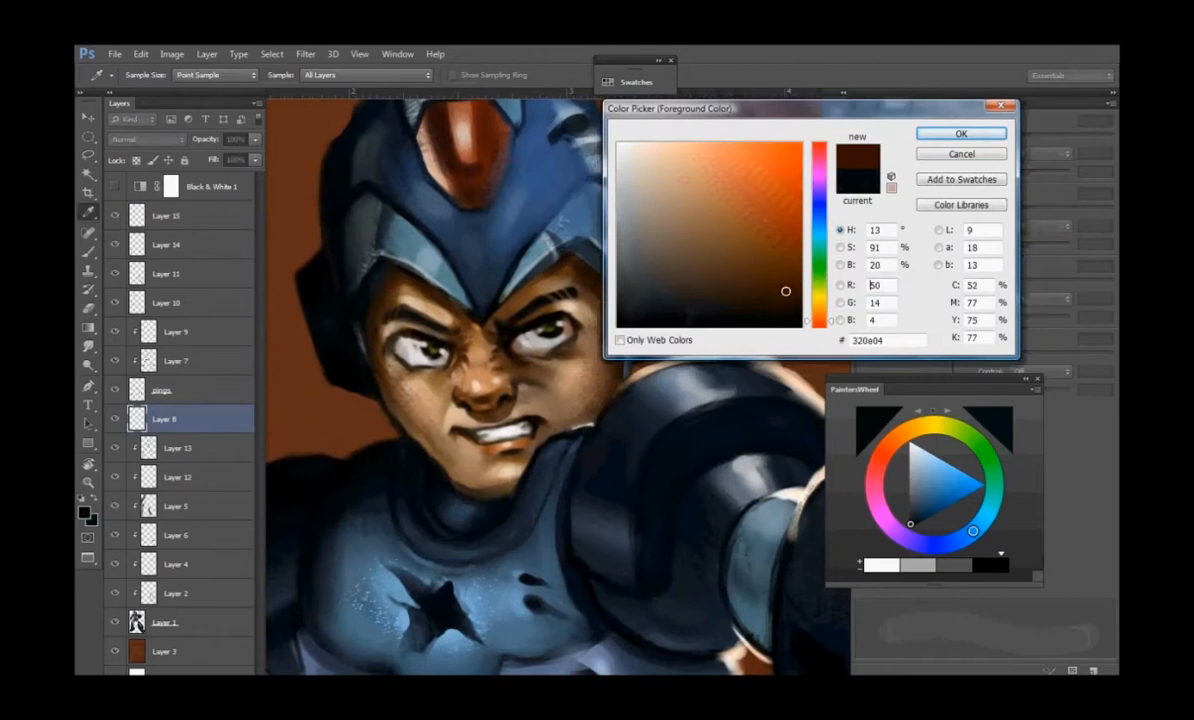
- Set the foreground to dark brown 320e04, shrink the brush to 9 px, and paint crossing scratches on the cheek below the eye
{"action": "key", "text": "Return"}
{"action": "key", "text": "bracketleft"}
{"action": "key", "text": "bracketleft"}
{"action": "key", "text": "bracketleft"}
{"action": "key", "text": "bracketleft"}
{"action": "key", "text": "bracketleft"}
{"action": "key", "text": "bracketleft"}
{"action": "key", "text": "bracketleft"}
{"action": "key", "text": "bracketleft"}
{"action": "key", "text": "bracketleft"}
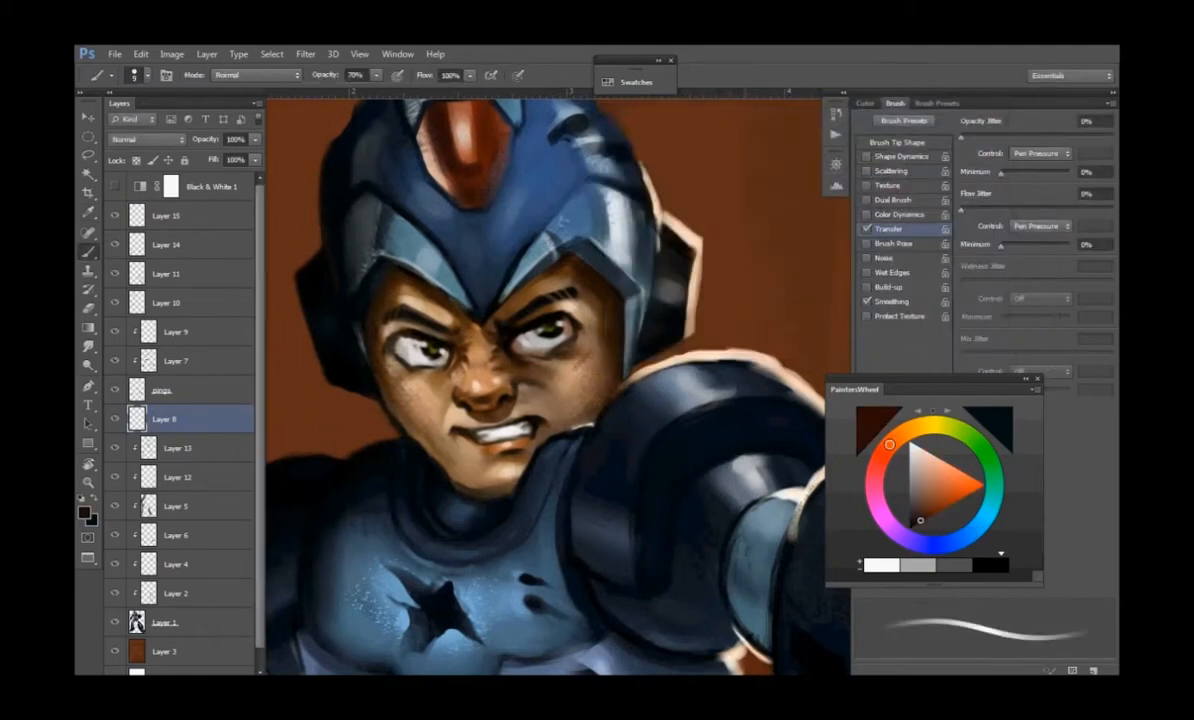
{"action": "mouse_move", "coordinate": [561, 388]}
{"action": "left_mouse_down"}
{"action": "mouse_move", "coordinate": [599, 360]}
{"action": "mouse_move", "coordinate": [562, 405]}
{"action": "mouse_move", "coordinate": [600, 361]}
{"action": "mouse_move", "coordinate": [602, 374]}
{"action": "mouse_move", "coordinate": [557, 405]}
{"action": "mouse_move", "coordinate": [592, 381]}
{"action": "mouse_move", "coordinate": [547, 404]}
{"action": "left_mouse_up"}
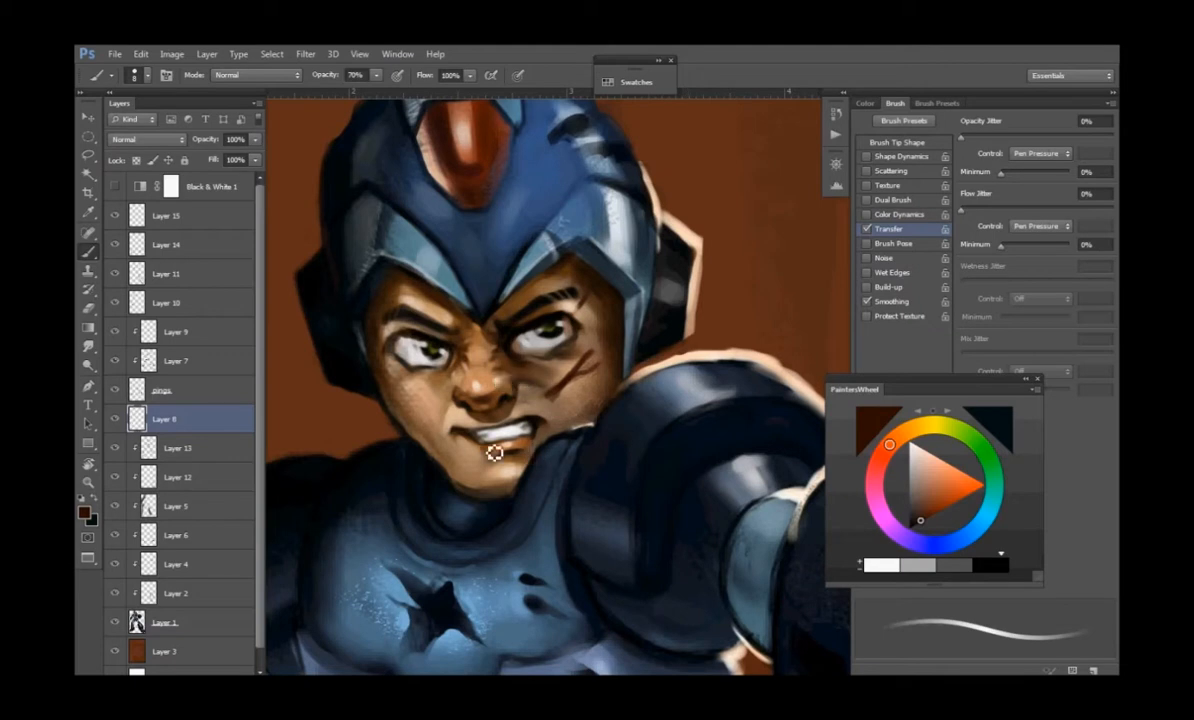
- Turn off the brush's opacity control and repaint the blood drip below the lower lip, with a thin streak on the chest armor
{"action": "left_click", "coordinate": [1017, 153]}
{"action": "left_click", "coordinate": [1020, 122]}
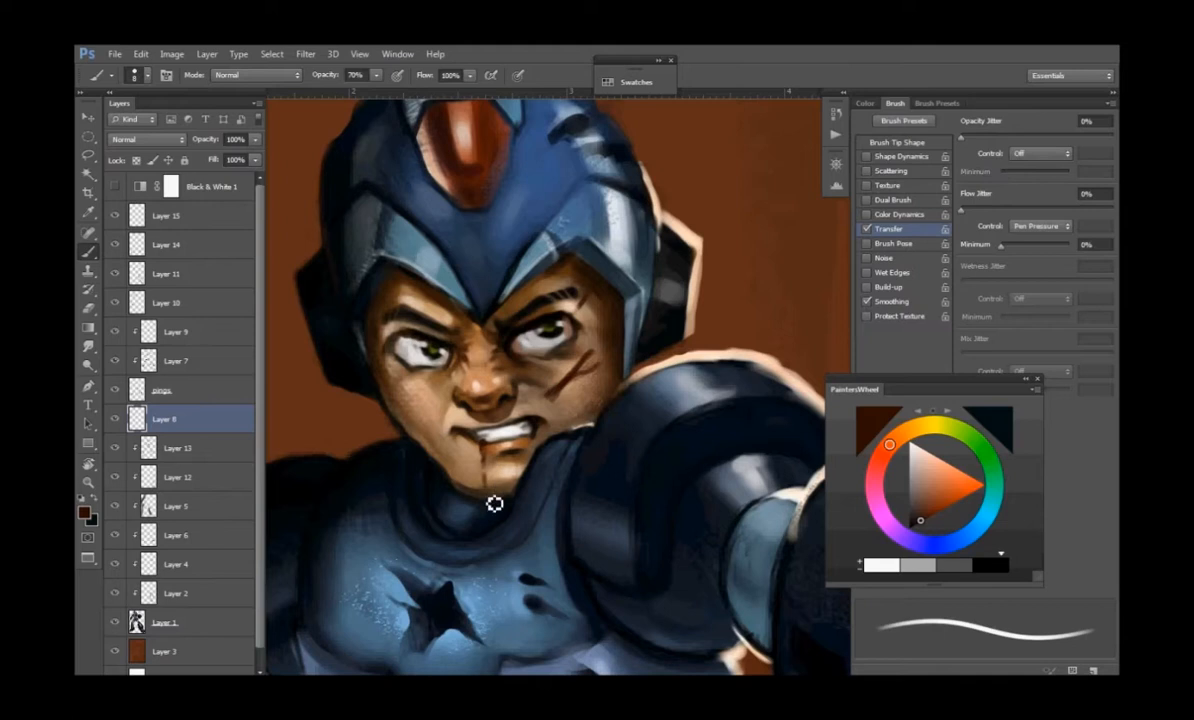
{"action": "key", "text": "ctrl+alt+z"}
{"action": "left_click_drag", "start_coordinate": [485, 447], "coordinate": [487, 476]}
{"action": "left_click_drag", "start_coordinate": [477, 510], "coordinate": [558, 370]}
{"action": "key", "text": "ctrl+plus"}
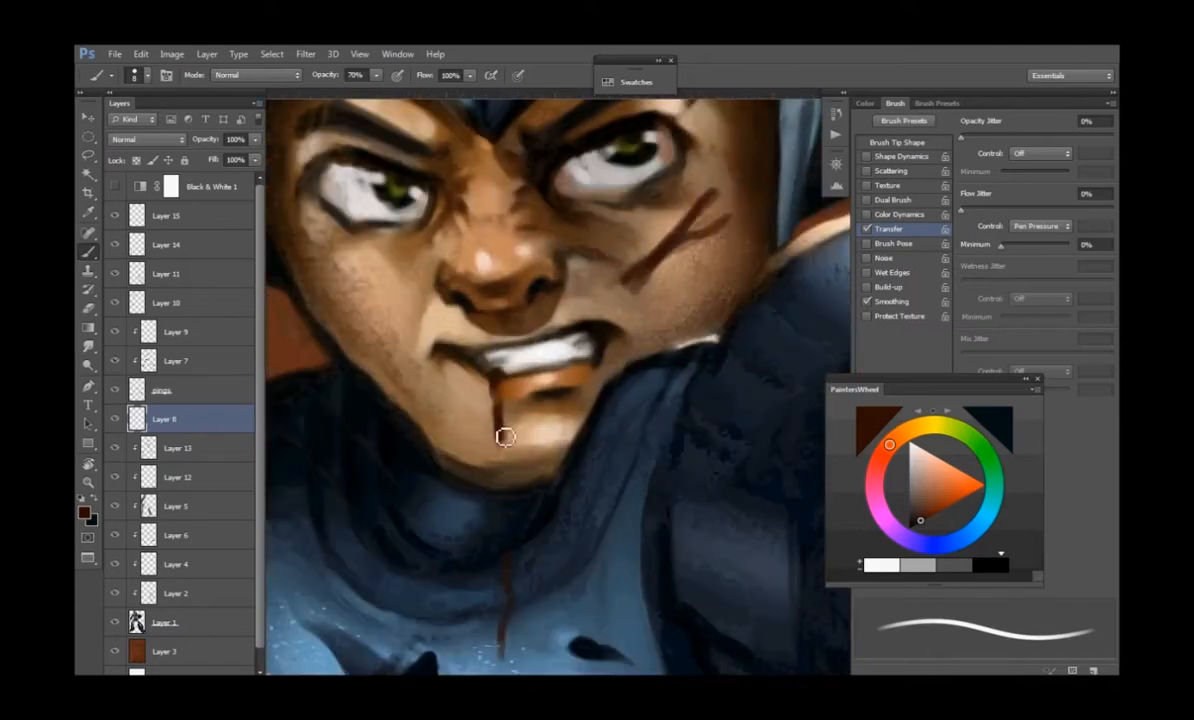
{"action": "left_click_drag", "start_coordinate": [505, 437], "coordinate": [504, 456]}
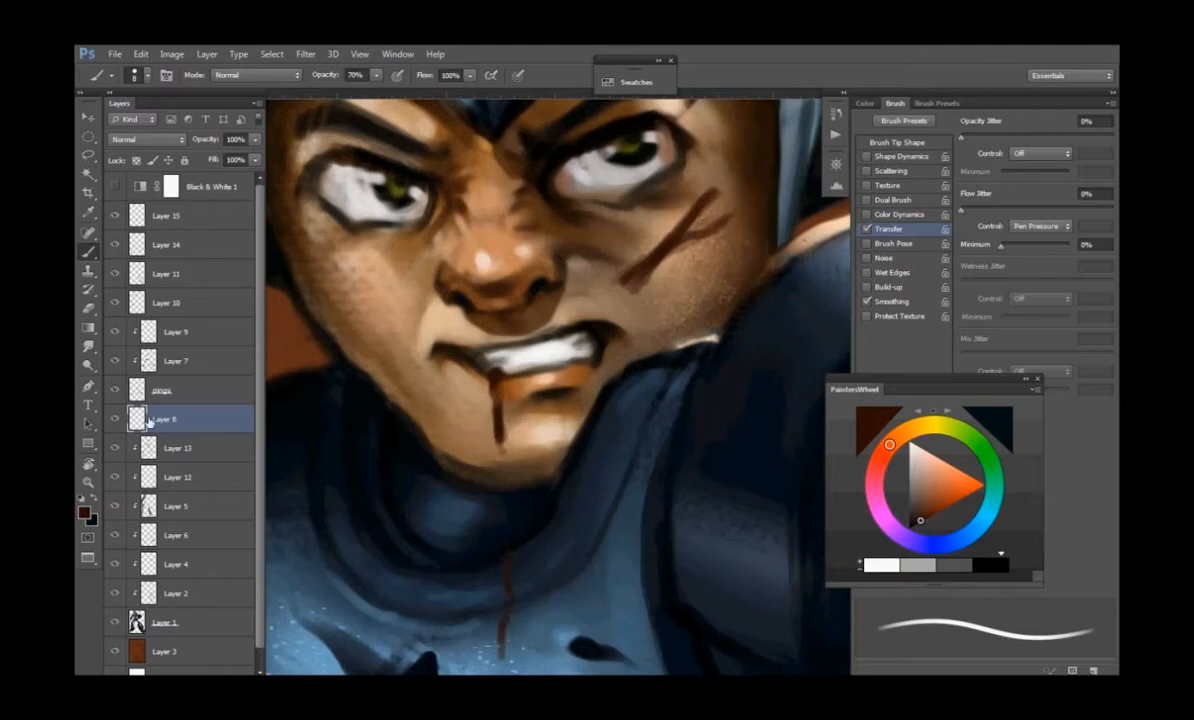
- Try moving Layer 8 to the top of the layer stack and compare the painting with it hidden and shown
{"action": "left_click_drag", "start_coordinate": [138, 418], "coordinate": [210, 203]}
{"action": "left_click_drag", "start_coordinate": [585, 388], "coordinate": [415, 266]}
{"action": "left_click", "coordinate": [115, 216]}
{"action": "left_click", "coordinate": [115, 216]}
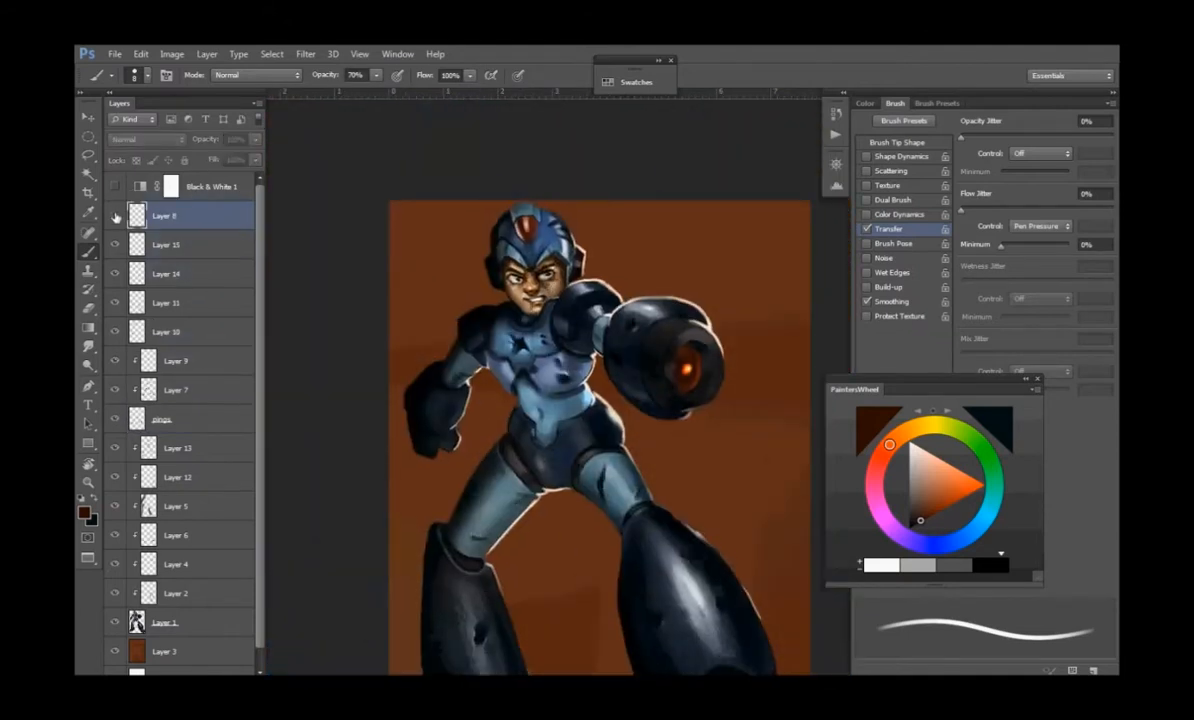
{"action": "left_click", "coordinate": [160, 216]}
{"action": "key", "text": "ctrl+alt+z"}
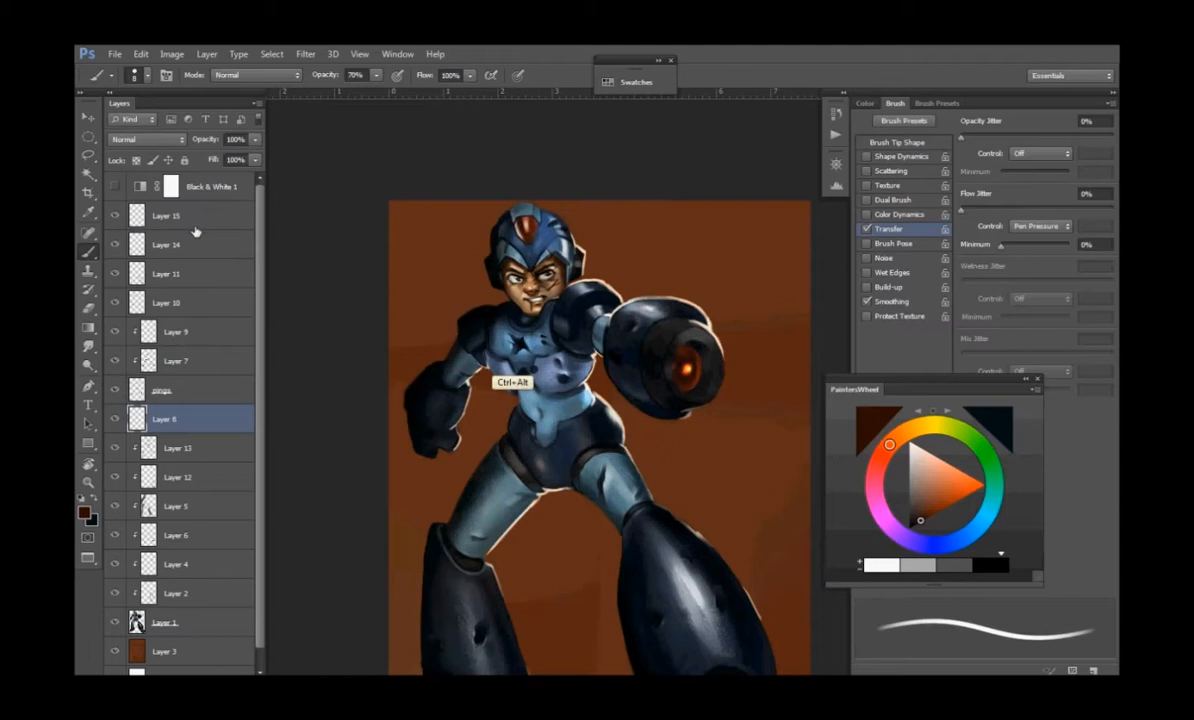
- Lasso the scratches and blood marks around the face on Layer 8 and cut them out
{"action": "key", "text": "ctrl+plus"}
{"action": "key", "text": "ctrl+plus"}
{"action": "key", "text": "ctrl+plus"}
{"action": "key", "text": "ctrl+plus"}
{"action": "key", "text": "ctrl+plus"}
{"action": "key", "text": "ctrl+plus"}
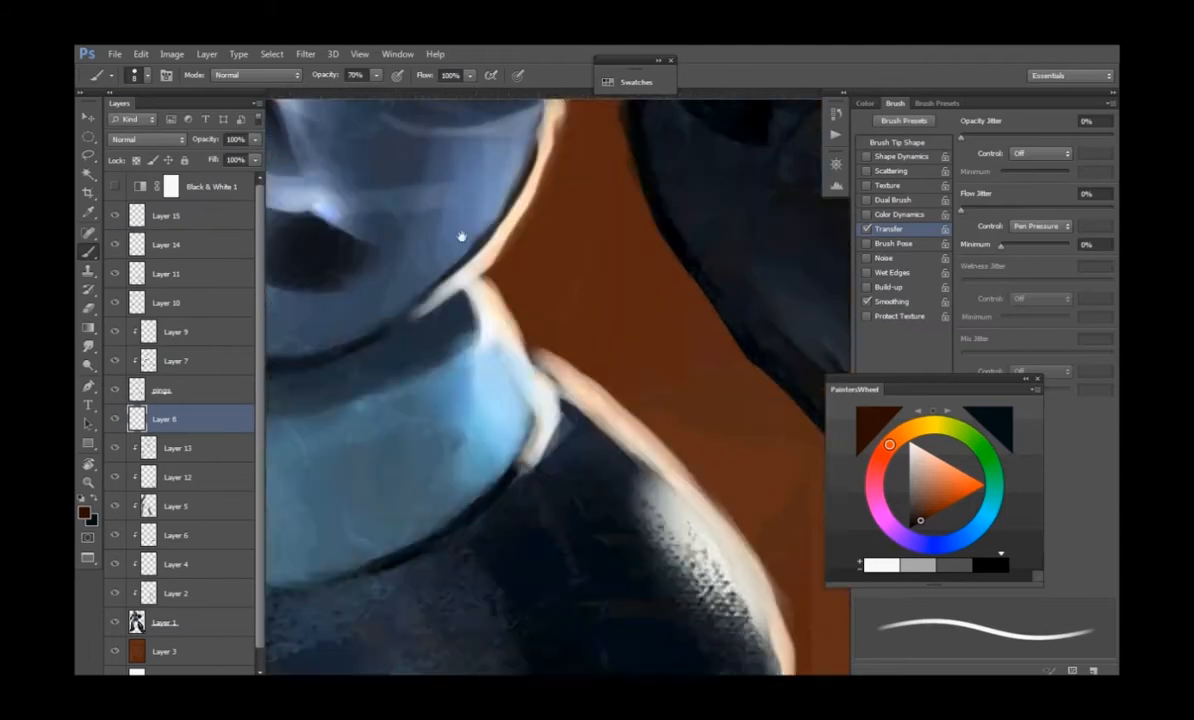
{"action": "mouse_move", "coordinate": [458, 235]}
{"action": "left_mouse_down"}
{"action": "mouse_move", "coordinate": [557, 333]}
{"action": "mouse_move", "coordinate": [554, 370]}
{"action": "left_mouse_up"}
{"action": "key", "text": "ctrl+minus"}
{"action": "left_click", "coordinate": [88, 156]}
{"action": "mouse_move", "coordinate": [612, 132]}
{"action": "left_mouse_down"}
{"action": "mouse_move", "coordinate": [385, 500]}
{"action": "mouse_move", "coordinate": [625, 135]}
{"action": "left_mouse_up"}
{"action": "mouse_move", "coordinate": [700, 125]}
{"action": "left_mouse_down"}
{"action": "mouse_move", "coordinate": [375, 540]}
{"action": "mouse_move", "coordinate": [480, 620]}
{"action": "mouse_move", "coordinate": [690, 120]}
{"action": "left_mouse_up"}
{"action": "key", "text": "ctrl+x"}
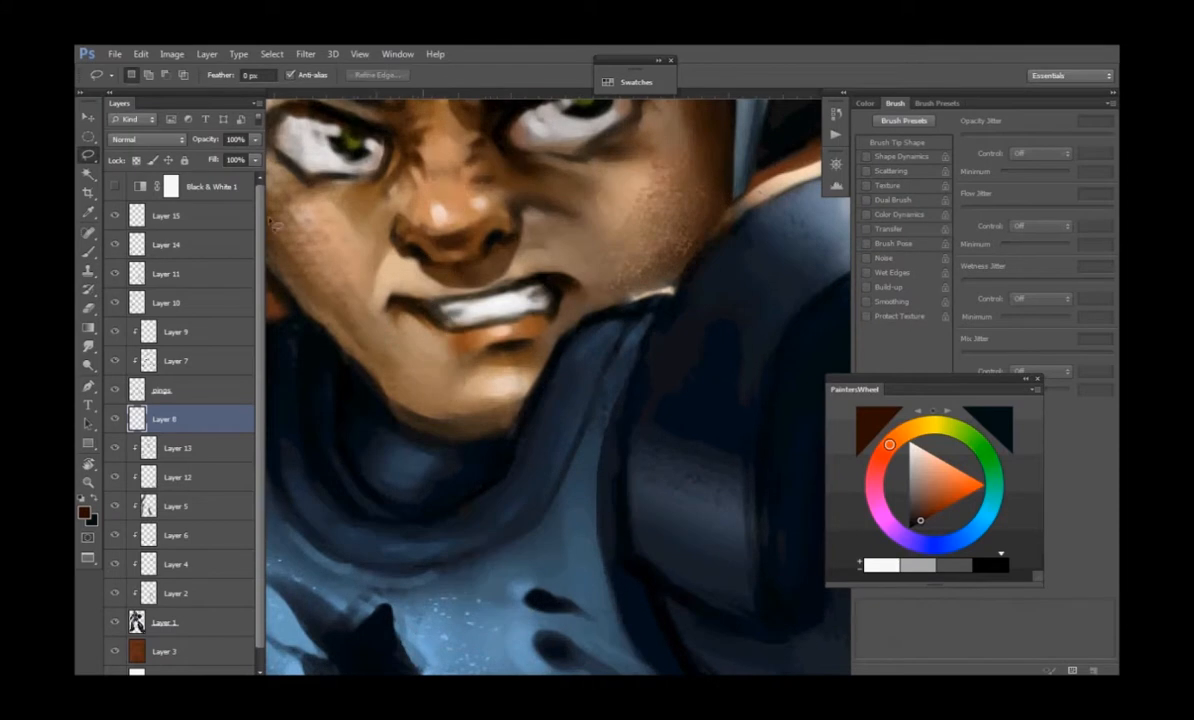
- Paste the cut blood marks as a new layer above Layer 15 and move them into place on the mouth and cheek
{"action": "left_click", "coordinate": [246, 218]}
{"action": "key", "text": "ctrl+v"}
{"action": "left_click", "coordinate": [88, 117]}
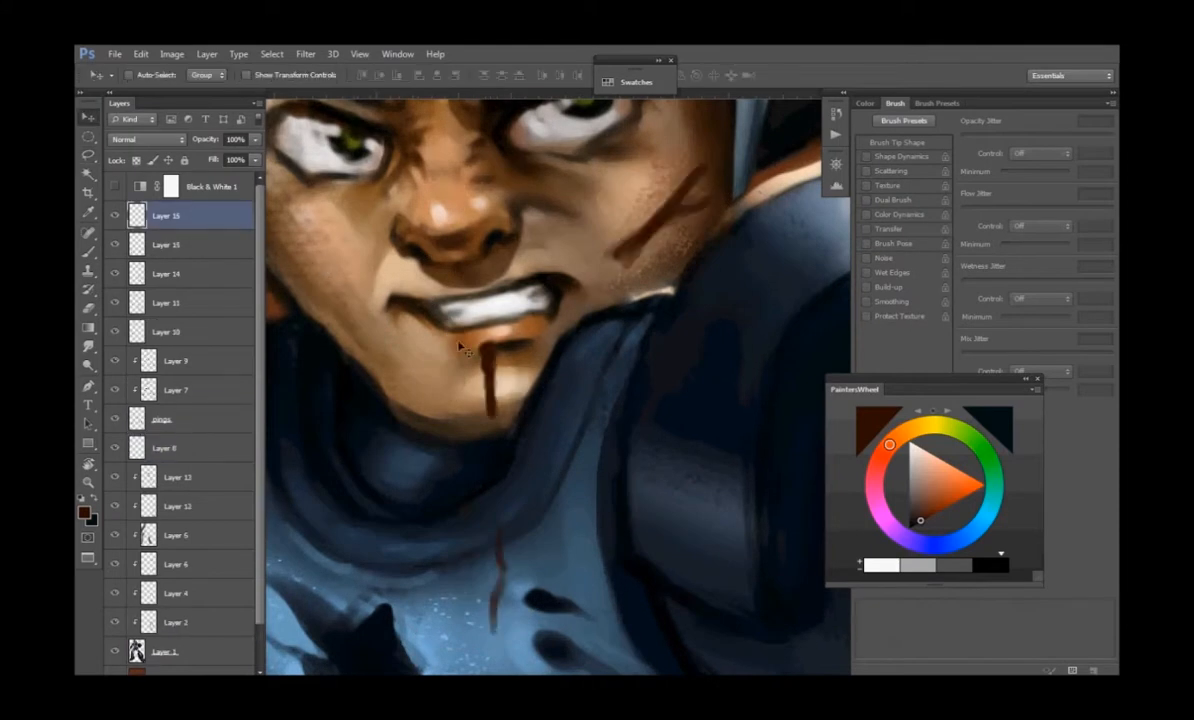
{"action": "left_click_drag", "start_coordinate": [493, 330], "coordinate": [455, 338]}
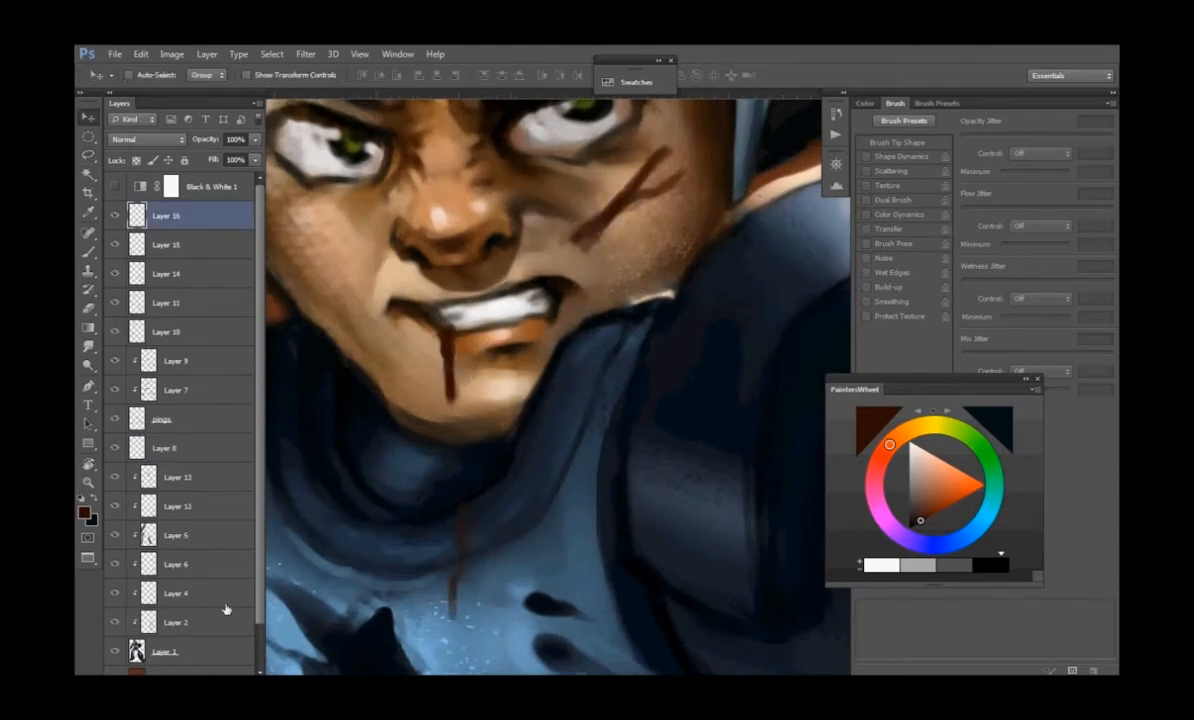
- Add a new layer above Layer 16, clip it to that layer, and activate the Brush tool
{"action": "key", "text": "ctrl+shift+alt+n"}
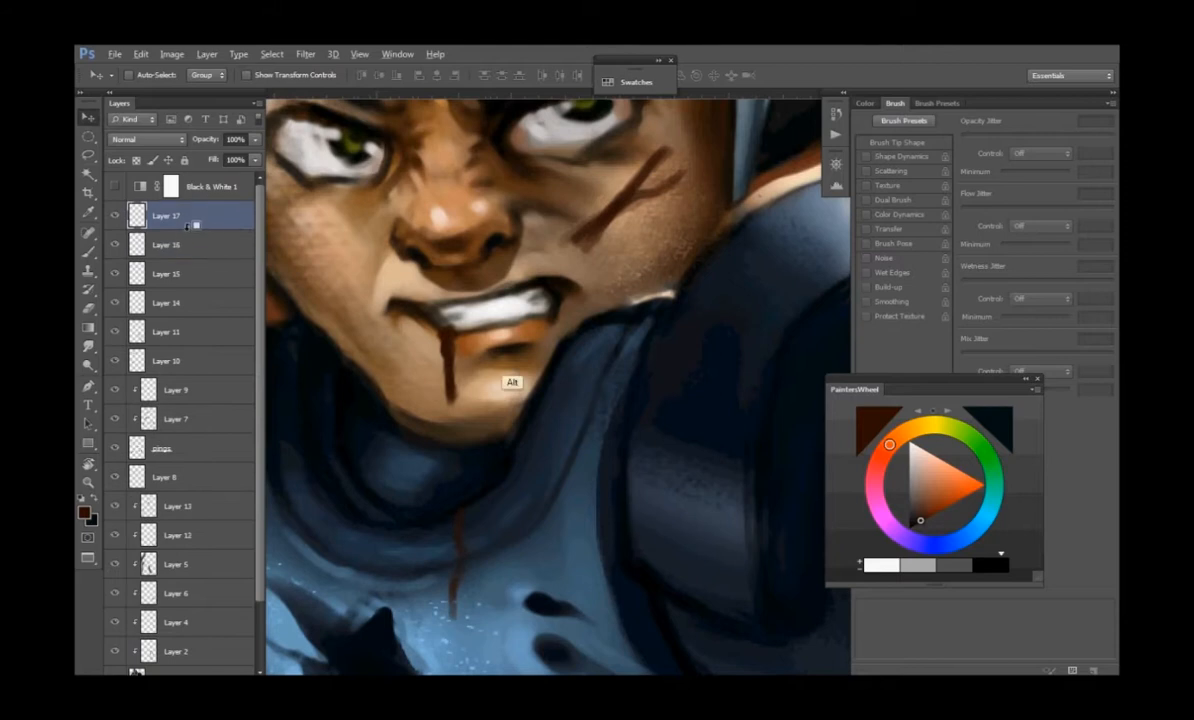
{"action": "left_click", "coordinate": [187, 228], "text": "alt"}
{"action": "left_click", "coordinate": [88, 251]}
- Set the foreground to brighter red-brown 801b00 and paint it inside the cheek scratches and the blood drip
{"action": "left_click", "coordinate": [84, 512]}
{"action": "left_click_drag", "start_coordinate": [788, 186], "coordinate": [800, 203]}
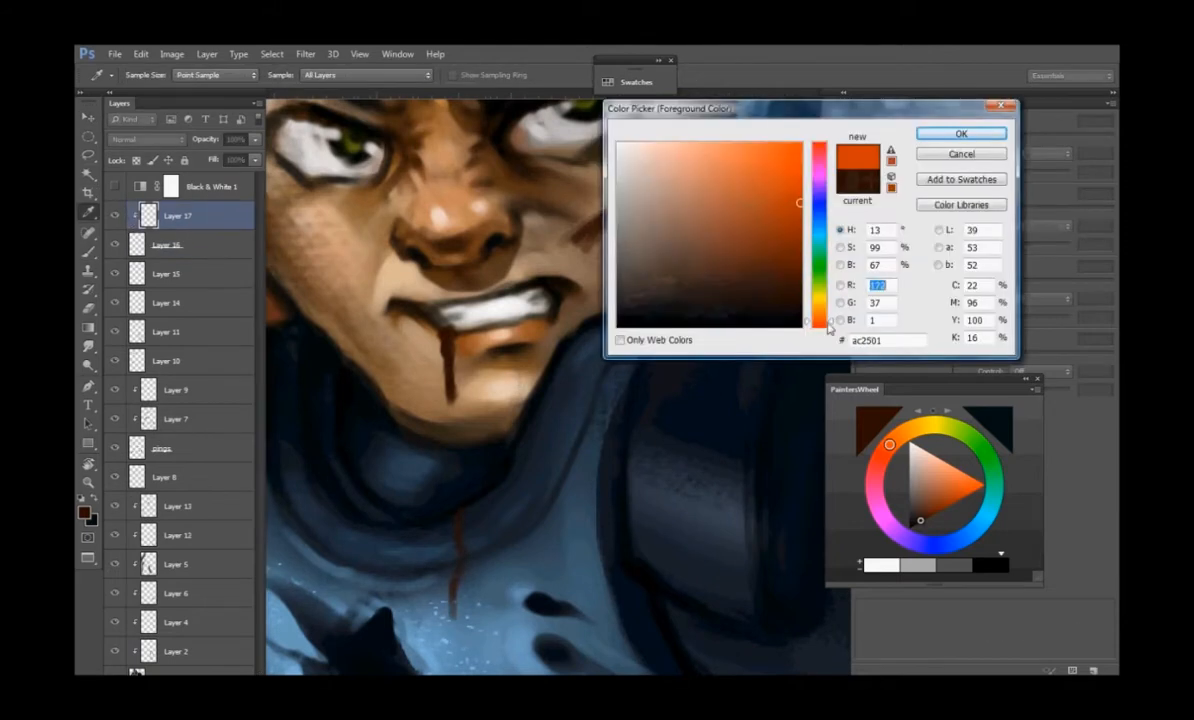
{"action": "left_click_drag", "start_coordinate": [828, 328], "coordinate": [826, 318]}
{"action": "left_click", "coordinate": [961, 133]}
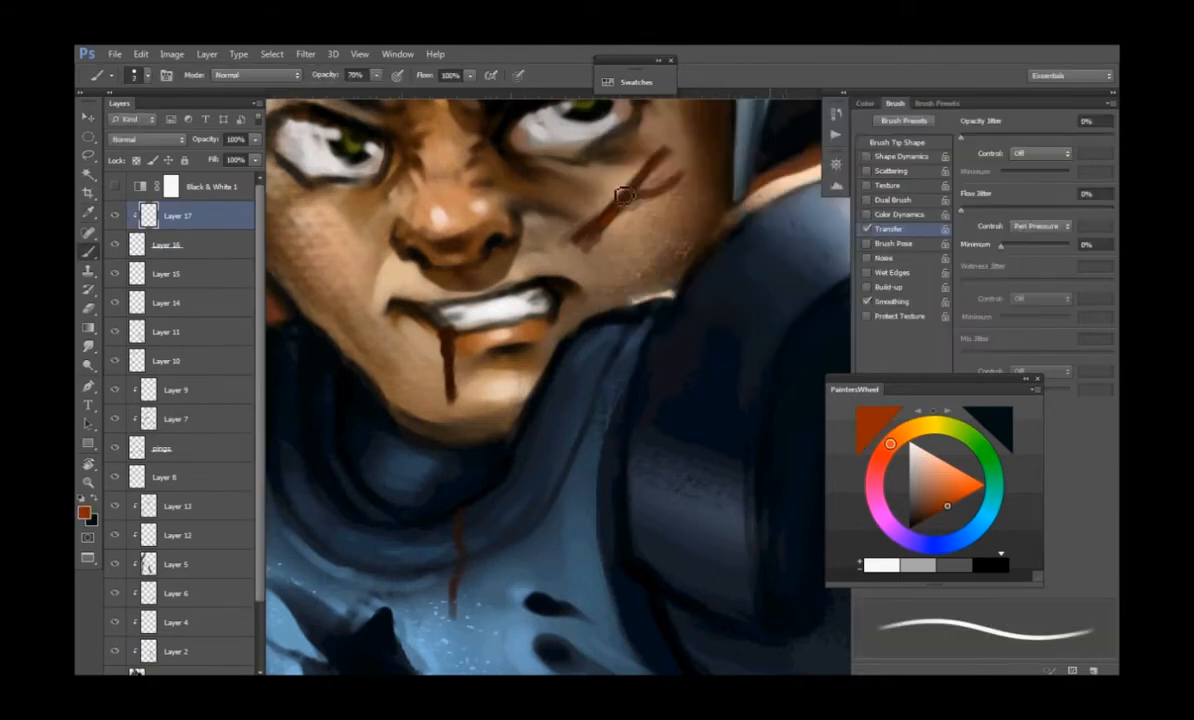
{"action": "left_click_drag", "start_coordinate": [680, 172], "coordinate": [550, 234]}
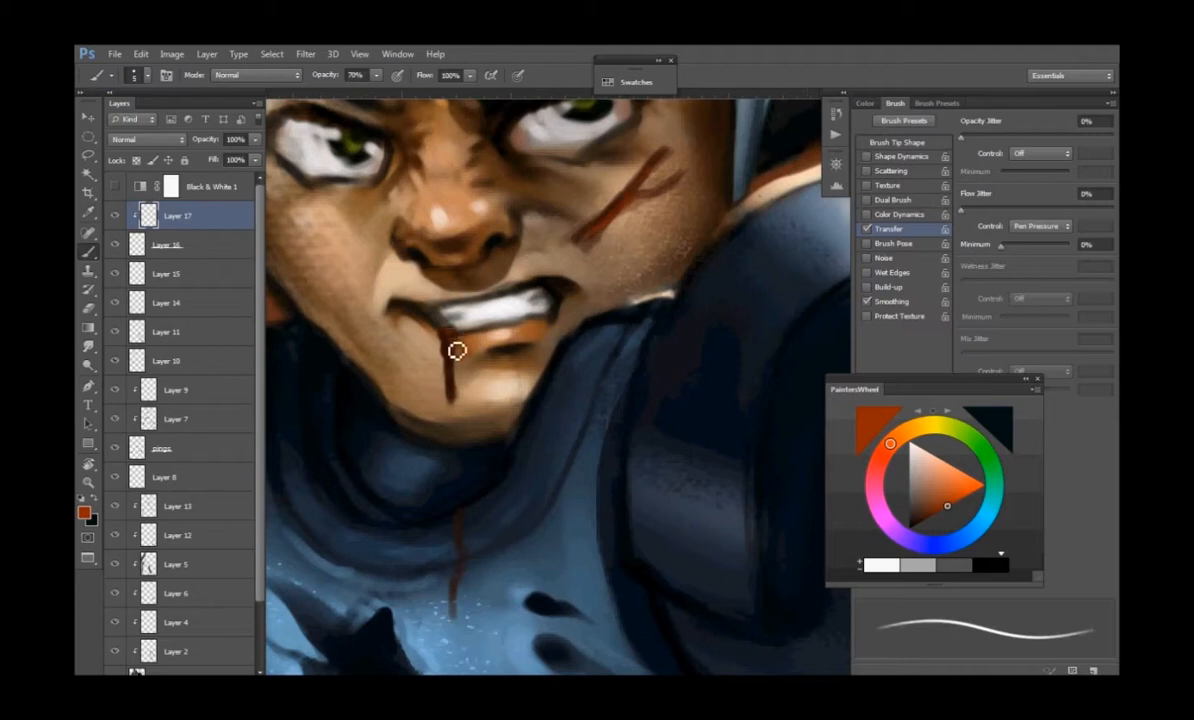
{"action": "left_click_drag", "start_coordinate": [456, 349], "coordinate": [454, 367]}
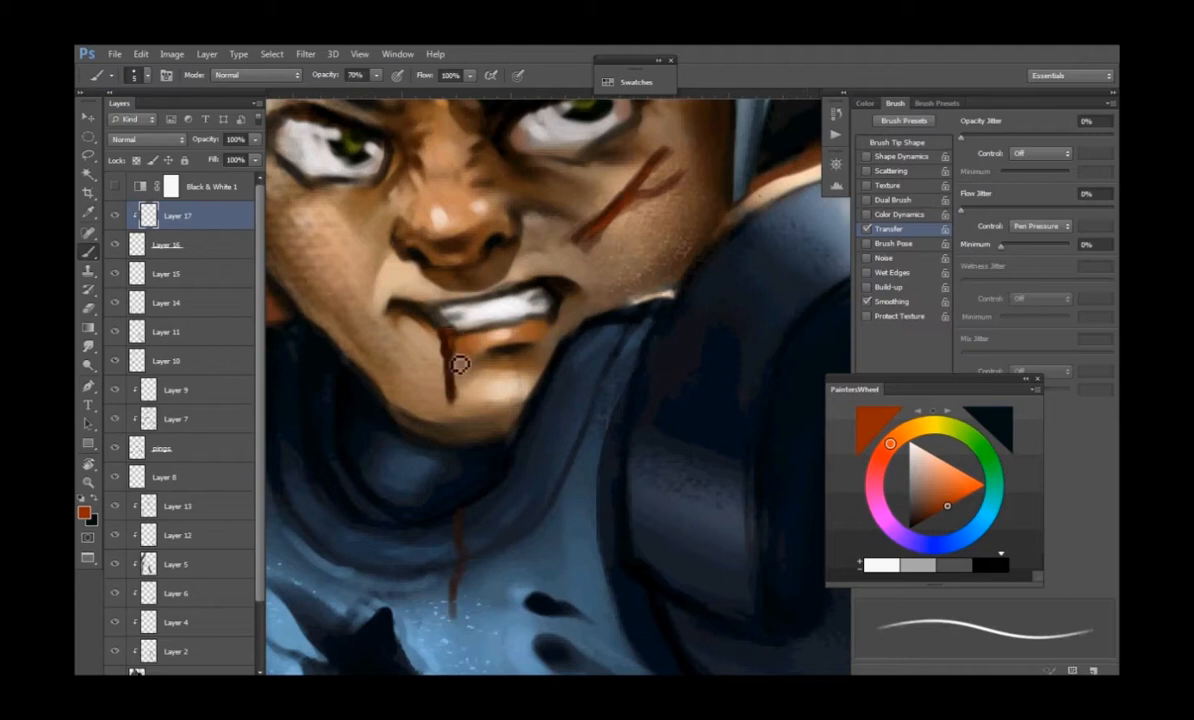
- Erase along the edges of the mouth's blood drip on Layer 16 to thin it
{"action": "left_click", "coordinate": [248, 256]}
{"action": "key", "text": "e"}
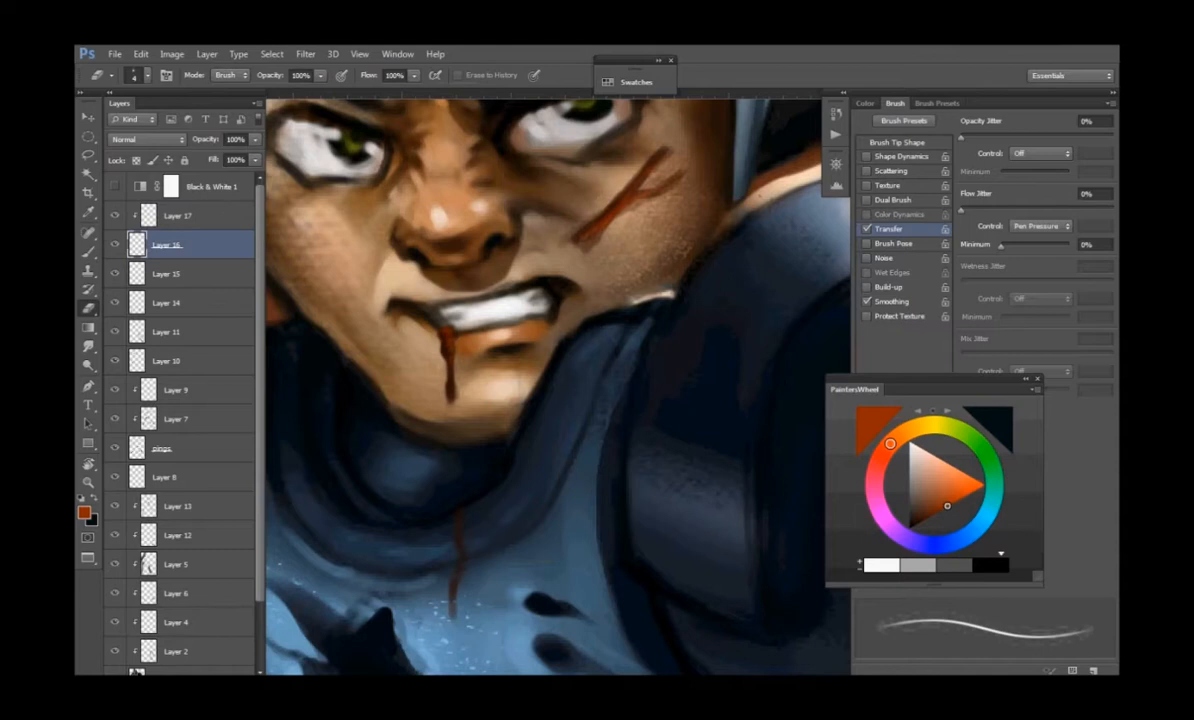
{"action": "left_click_drag", "start_coordinate": [430, 378], "coordinate": [466, 405]}
- Paint small near-white highlights along the mouth's blood drip on Layer 17 with the brush
{"action": "key", "text": "b"}
{"action": "key", "text": "alt+bracketright"}
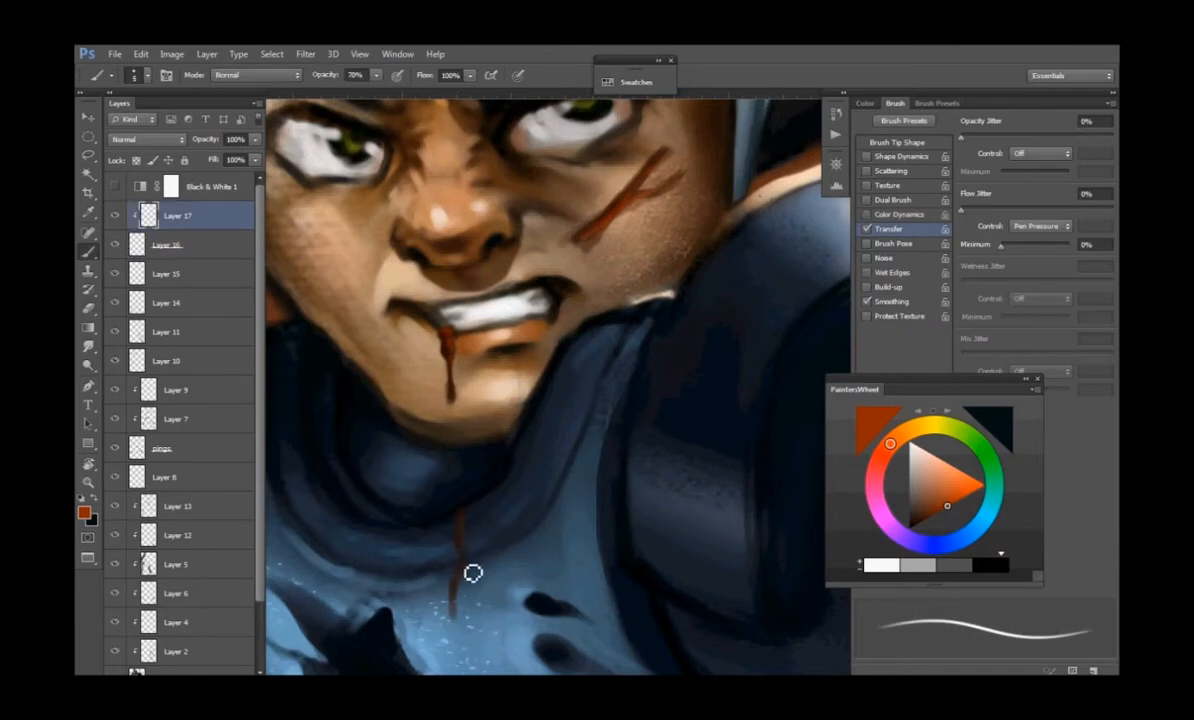
{"action": "scroll", "coordinate": [472, 570], "scroll_direction": "up", "scroll_amount": 2}
{"action": "left_click", "coordinate": [83, 512]}
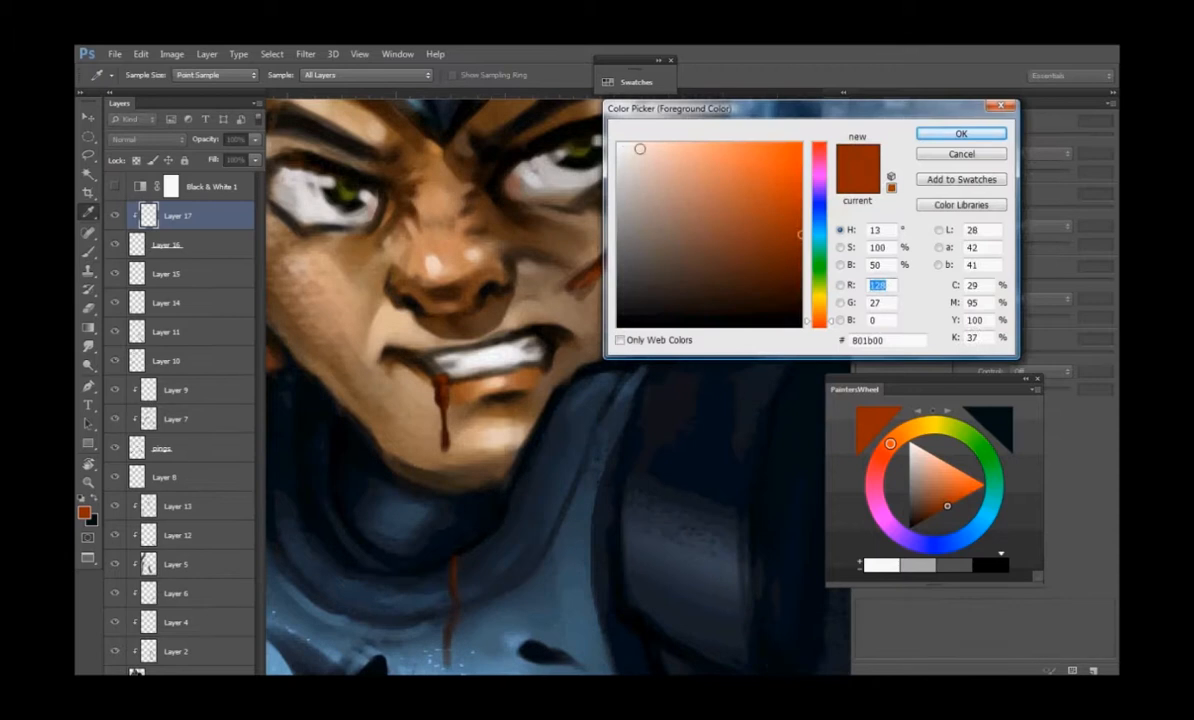
{"action": "left_click", "coordinate": [624, 144]}
{"action": "left_click", "coordinate": [968, 131]}
{"action": "key", "text": "bracketright"}
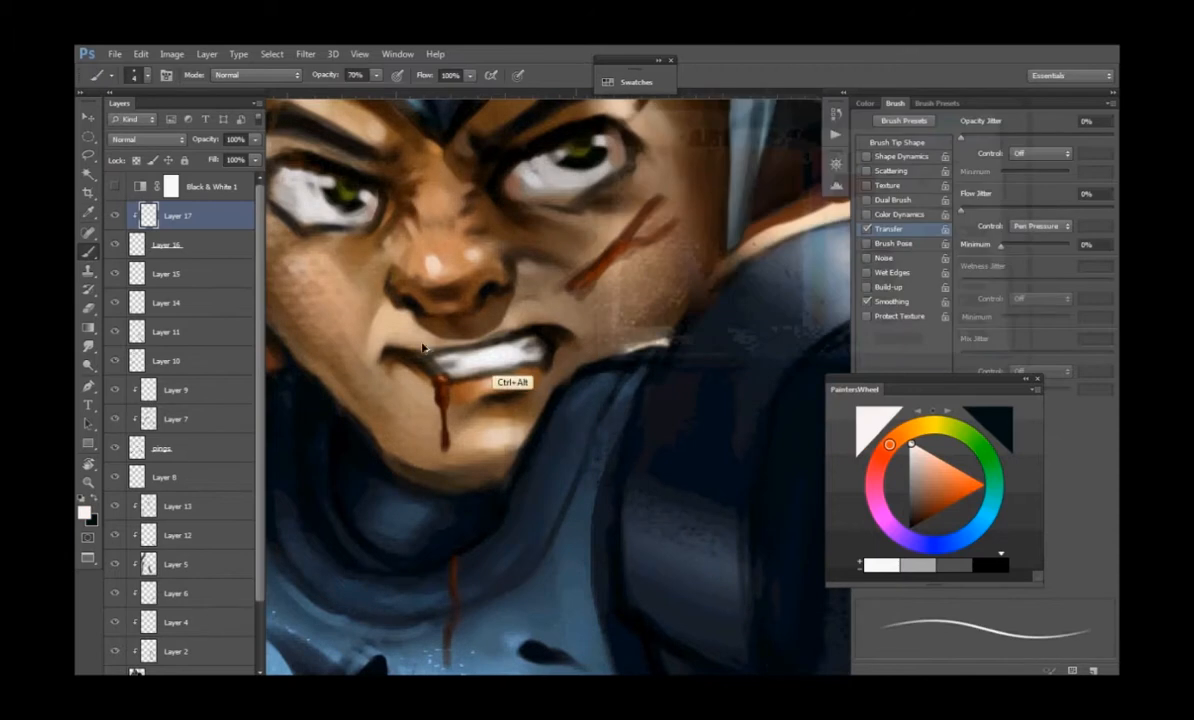
{"action": "left_click_drag", "start_coordinate": [450, 387], "coordinate": [453, 445]}
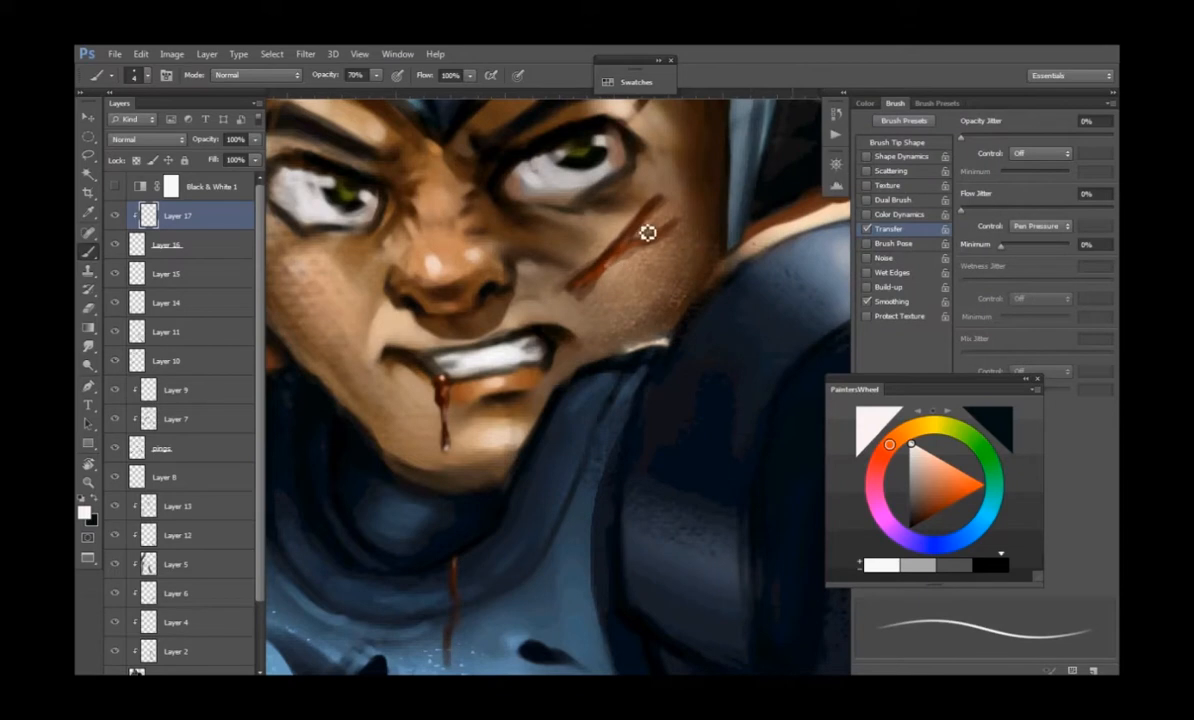
- Sample the dark scratch color and paint short blood drips below the cheek scratches on Layer 16
{"action": "left_click", "coordinate": [598, 250], "text": "alt"}
{"action": "key", "text": "alt+bracketleft"}
{"action": "mouse_move", "coordinate": [612, 273]}
{"action": "left_mouse_down"}
{"action": "mouse_move", "coordinate": [611, 301]}
{"action": "mouse_move", "coordinate": [644, 286]}
{"action": "left_mouse_up"}
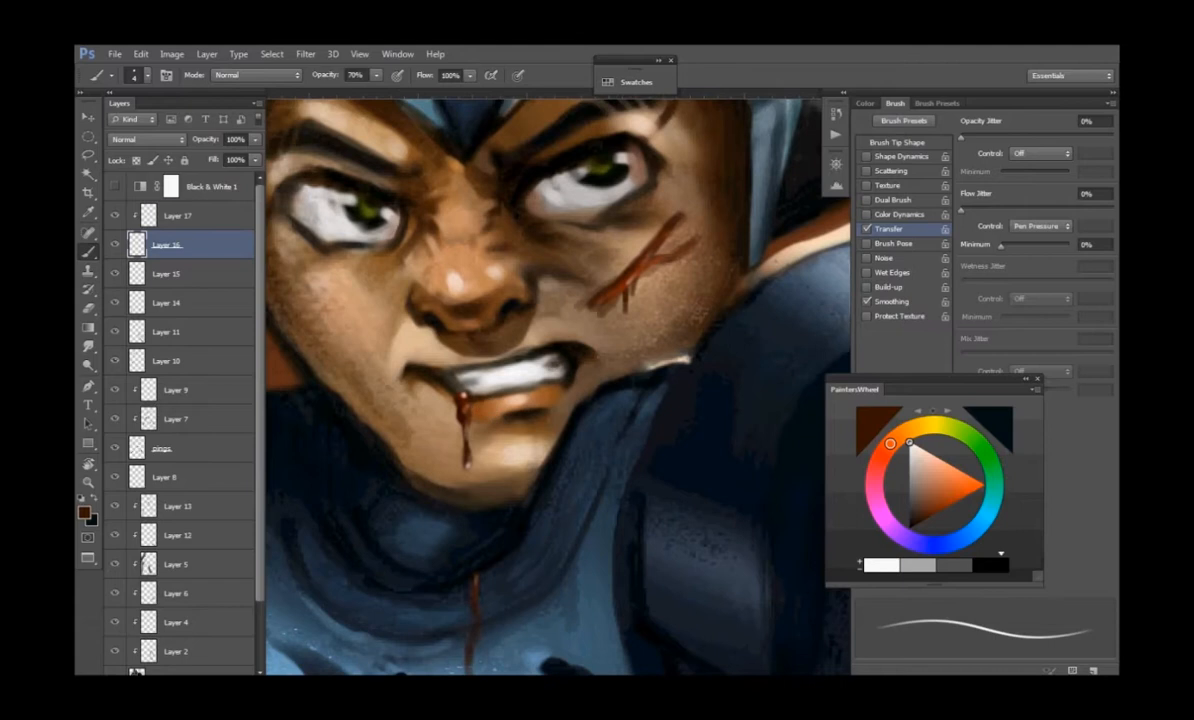
- Set the foreground to near-white f2f2f2 and dab a highlight at the inner corner of the eye above the scratches
{"action": "left_click_drag", "start_coordinate": [472, 394], "coordinate": [500, 454]}
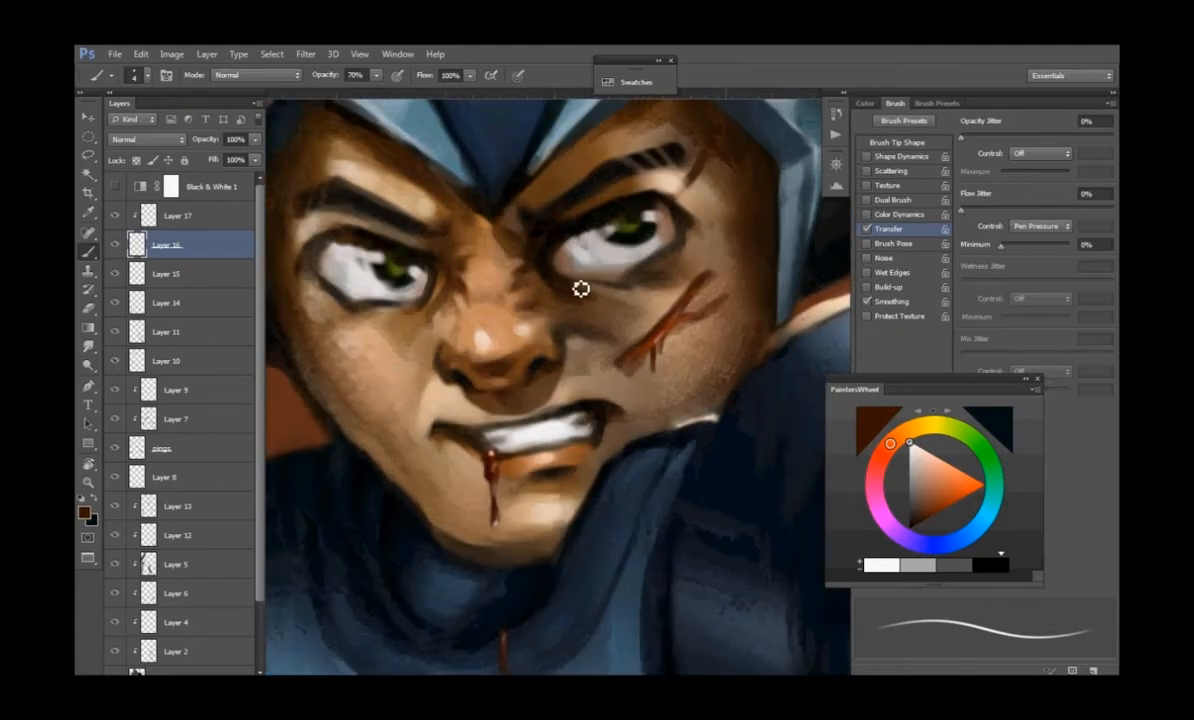
{"action": "left_click", "coordinate": [392, 258], "text": "alt"}
{"action": "left_click", "coordinate": [84, 511]}
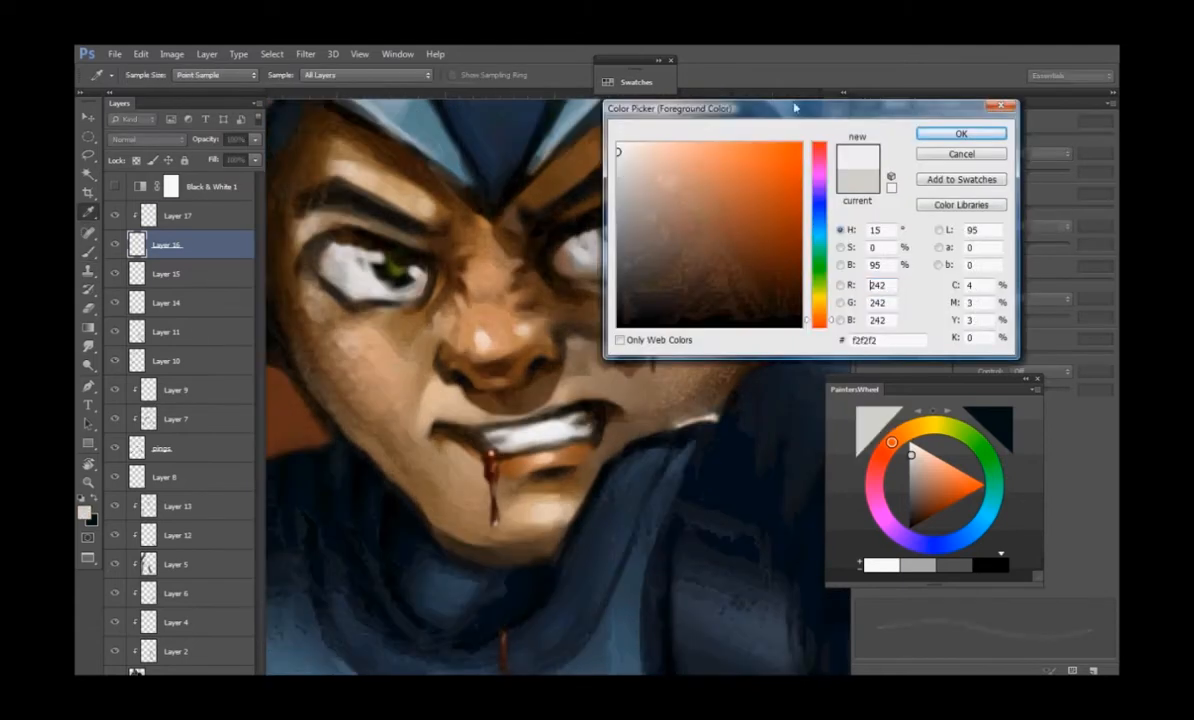
{"action": "key", "text": "Return"}
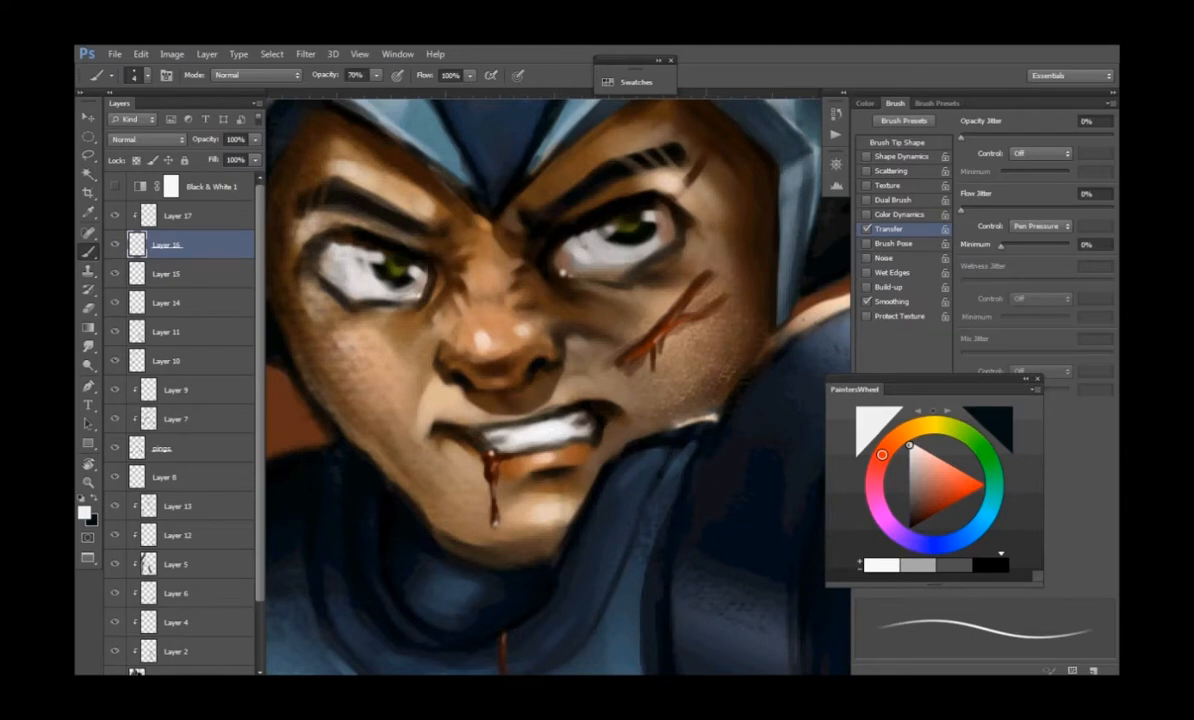
{"action": "left_click_drag", "start_coordinate": [507, 374], "coordinate": [519, 370]}
{"action": "left_click_drag", "start_coordinate": [542, 323], "coordinate": [556, 326]}
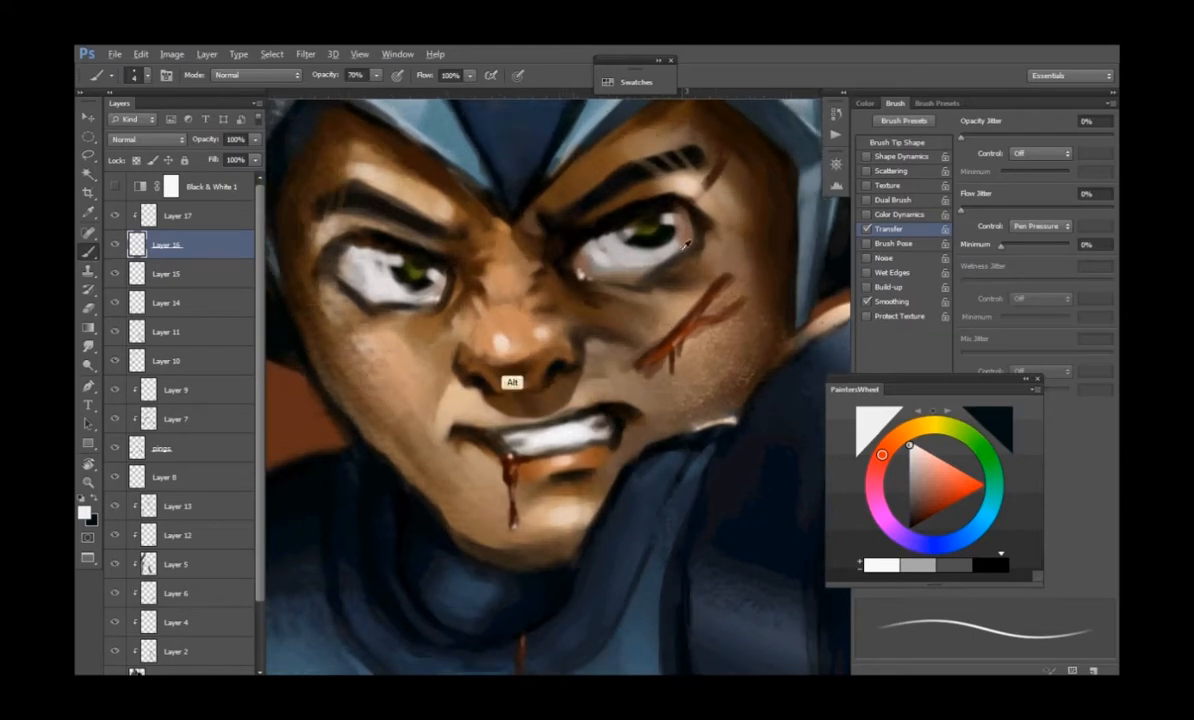
- Sample tones from the eyes and touch up the outer part of the eye white above the scratches
{"action": "left_click", "coordinate": [680, 261], "text": "alt"}
{"action": "left_click_drag", "start_coordinate": [682, 261], "coordinate": [669, 271]}
{"action": "left_click", "coordinate": [380, 286], "text": "alt"}
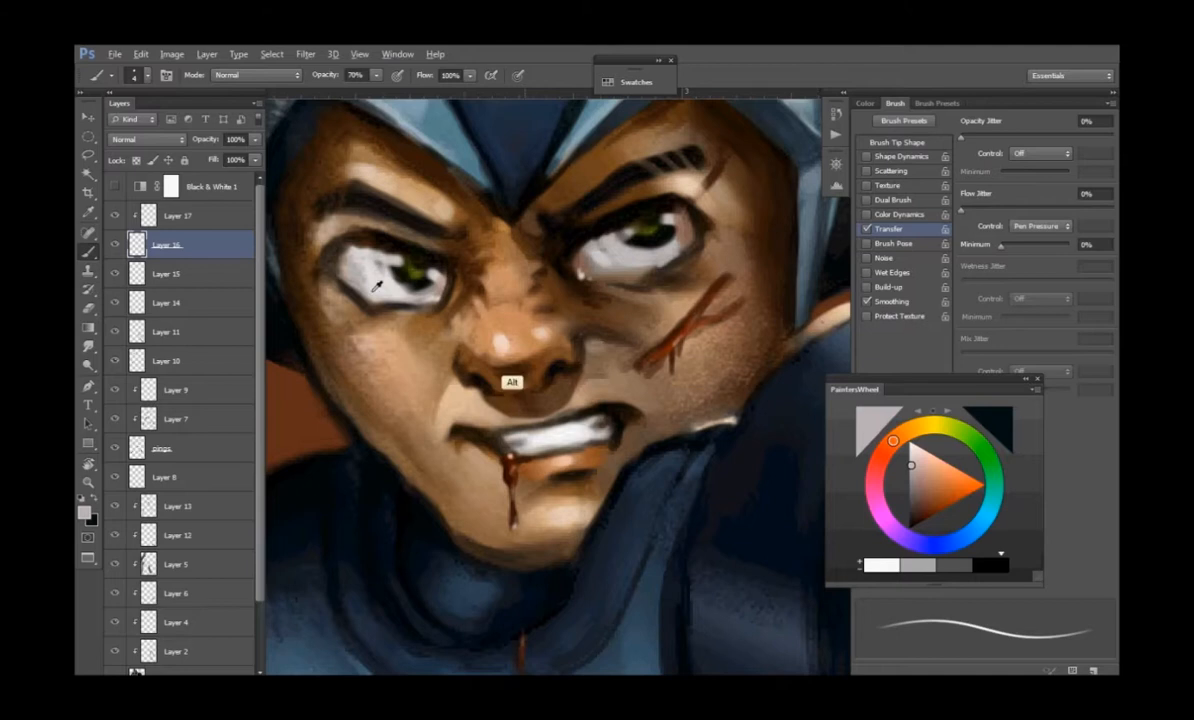
- Brighten the irises with a lighter yellow-green based on the sampled iris color, and touch up the other eye's dark pupil area
{"action": "left_click_drag", "start_coordinate": [378, 306], "coordinate": [390, 330]}
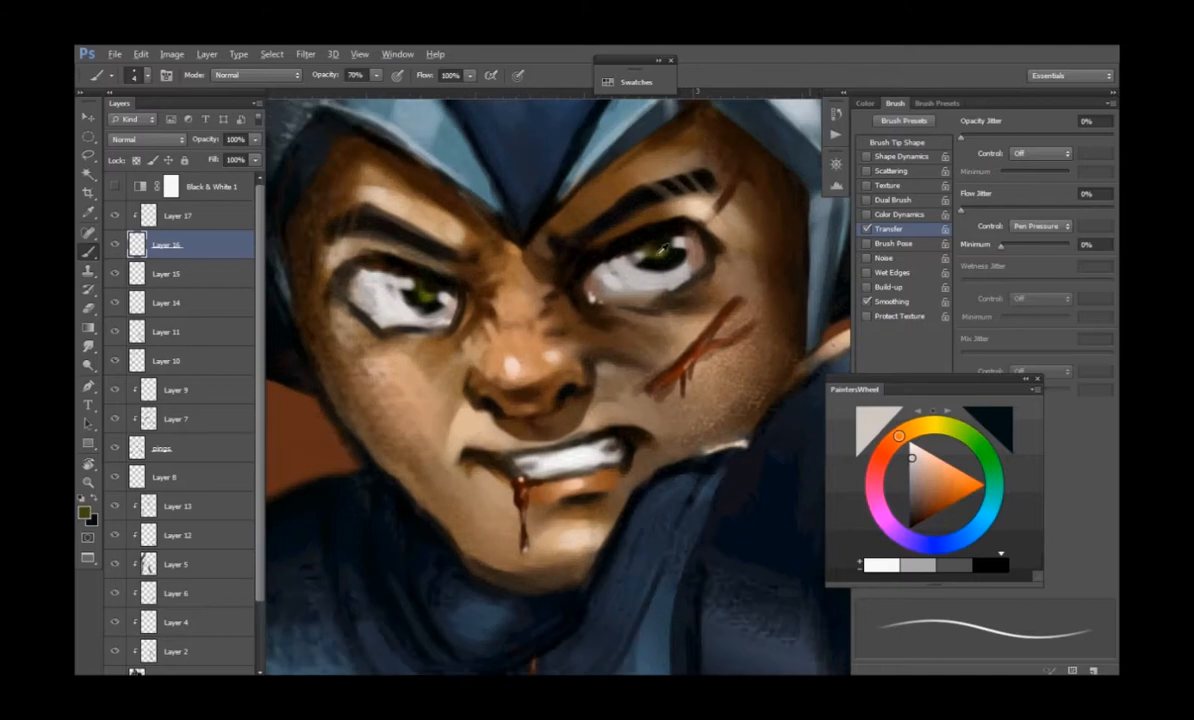
{"action": "left_click", "coordinate": [680, 259], "text": "alt"}
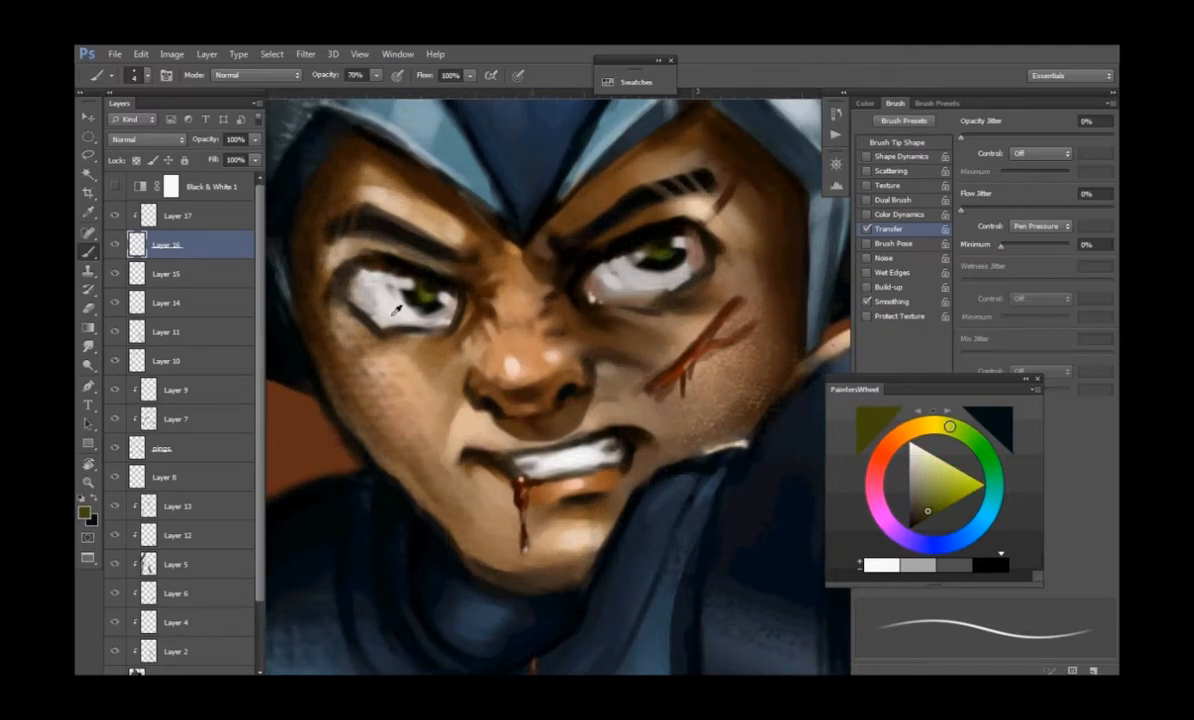
{"action": "left_click", "coordinate": [84, 511]}
{"action": "left_click", "coordinate": [733, 181]}
{"action": "left_click", "coordinate": [973, 131]}
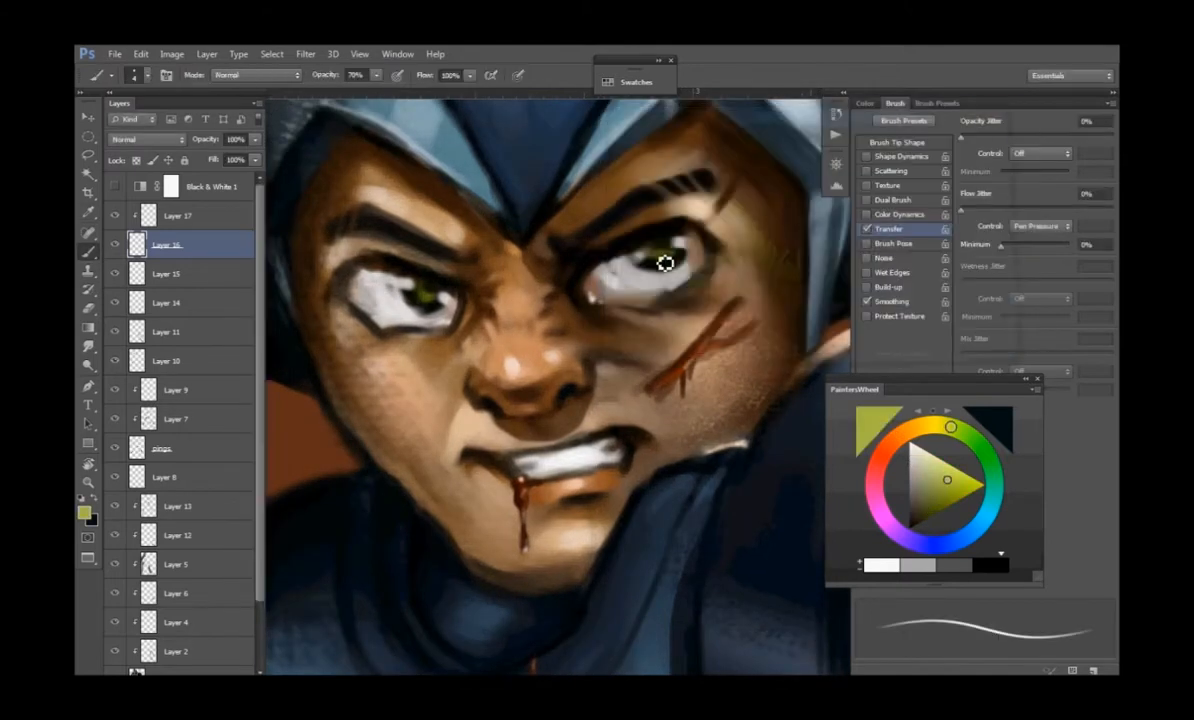
{"action": "left_click_drag", "start_coordinate": [657, 254], "coordinate": [667, 252]}
{"action": "left_click", "coordinate": [414, 268], "text": "alt"}
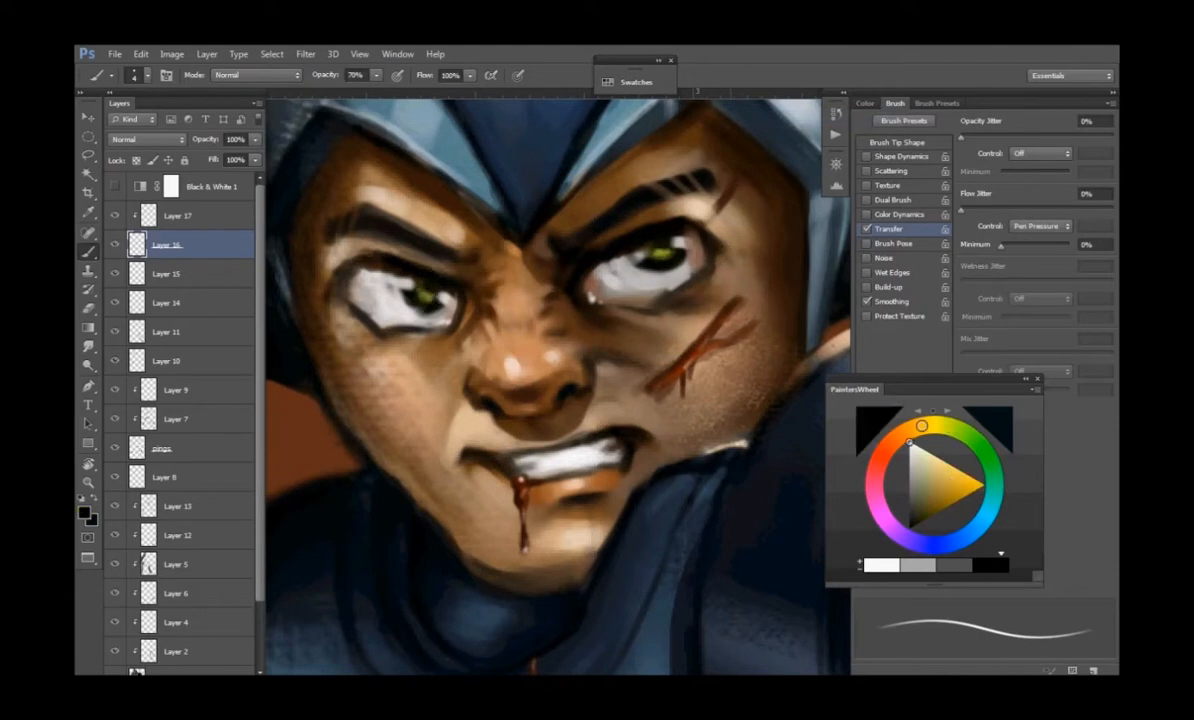
{"action": "left_click_drag", "start_coordinate": [423, 272], "coordinate": [402, 262]}
- Choose a dark brown foreground color and deepen the creases between the eyes at the nose bridge
{"action": "left_click", "coordinate": [86, 513]}
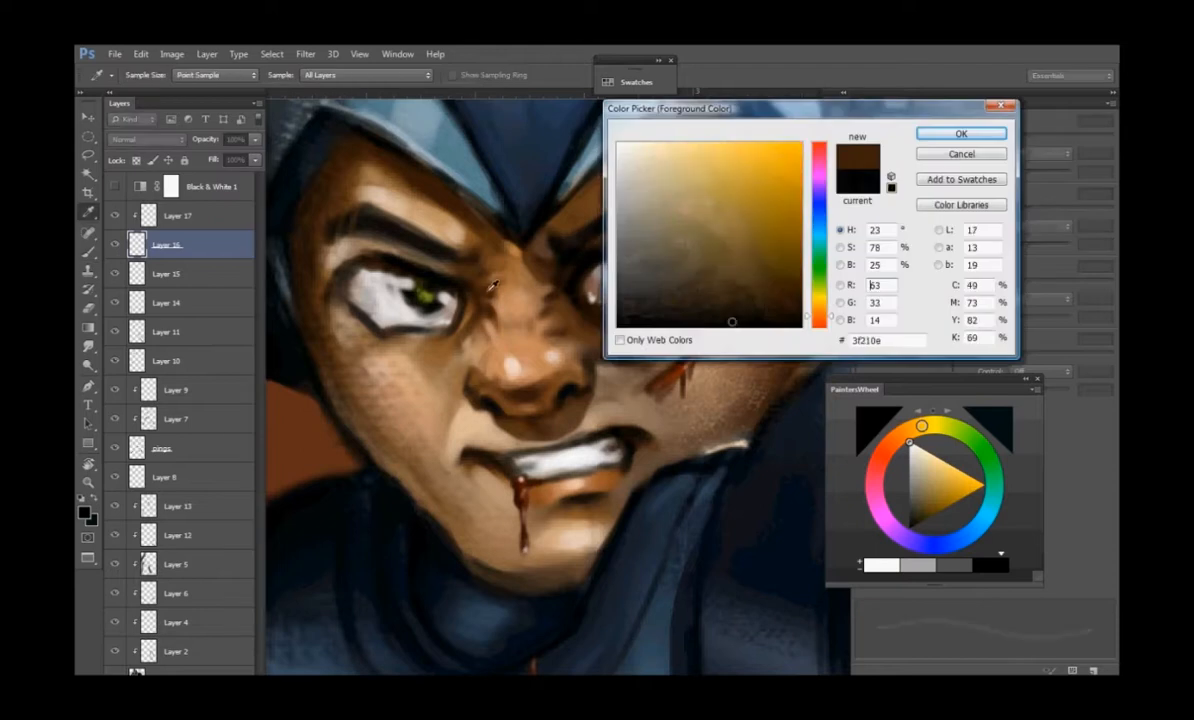
{"action": "left_click", "coordinate": [818, 313]}
{"action": "left_click", "coordinate": [778, 304]}
{"action": "left_click", "coordinate": [962, 133]}
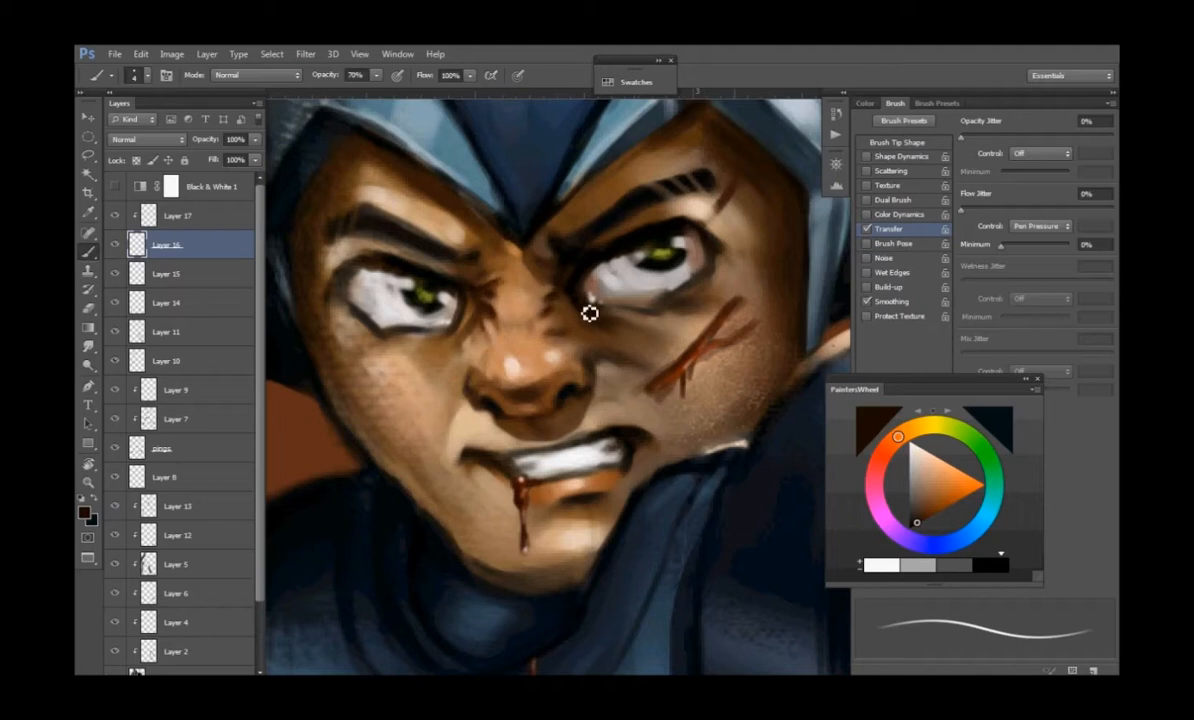
- Sample brown skin tones and dark tones and retouch the shading around the nose and inner eye corners
{"action": "left_click", "coordinate": [578, 392], "text": "alt"}
{"action": "left_click_drag", "start_coordinate": [517, 378], "coordinate": [491, 385]}
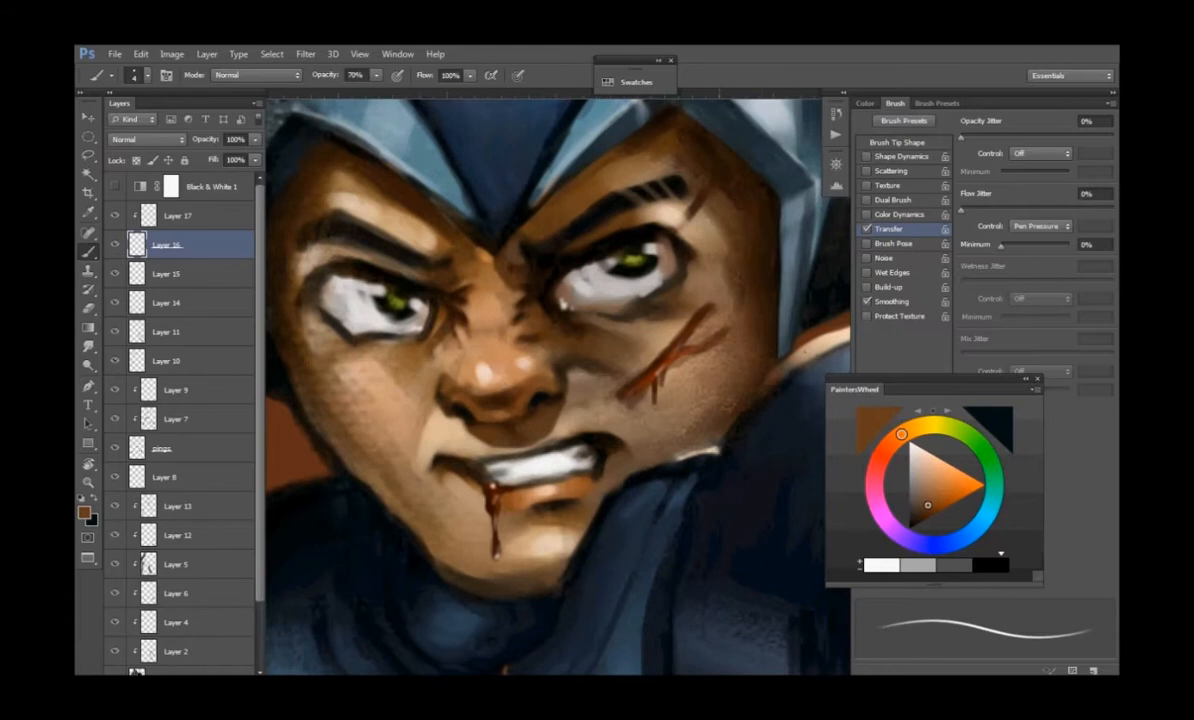
{"action": "left_click_drag", "start_coordinate": [587, 443], "coordinate": [584, 433]}
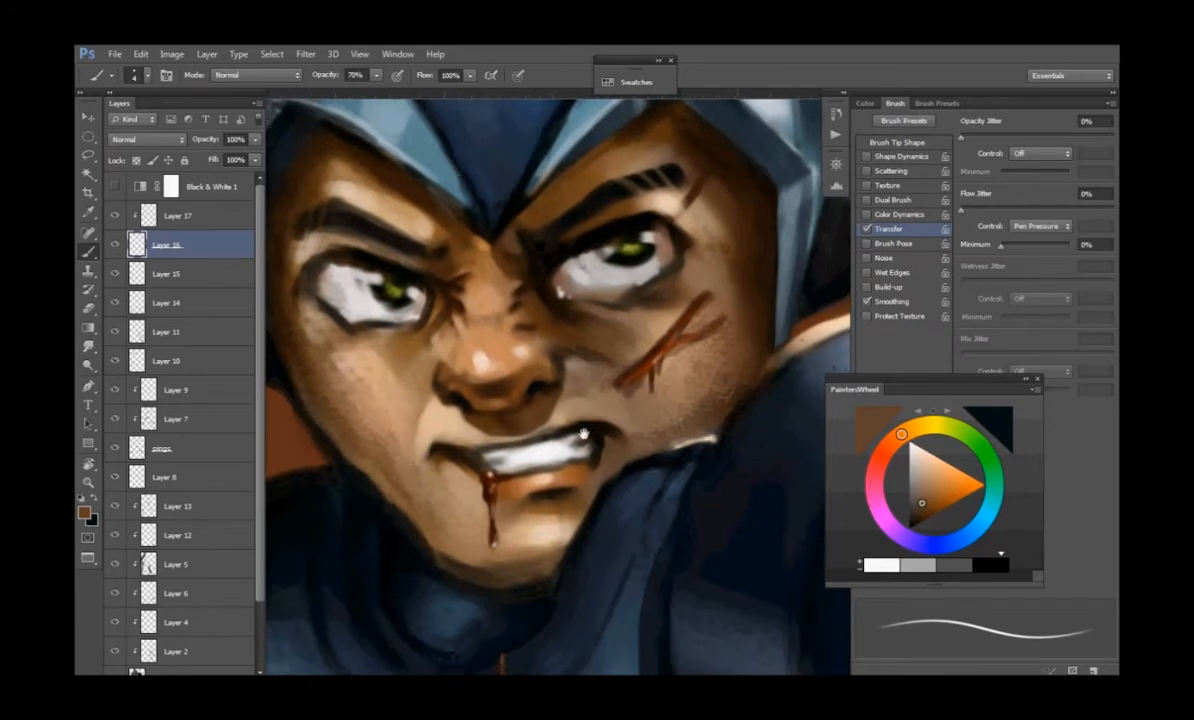
{"action": "left_click_drag", "start_coordinate": [558, 491], "coordinate": [536, 564]}
{"action": "left_click", "coordinate": [557, 347], "text": "alt"}
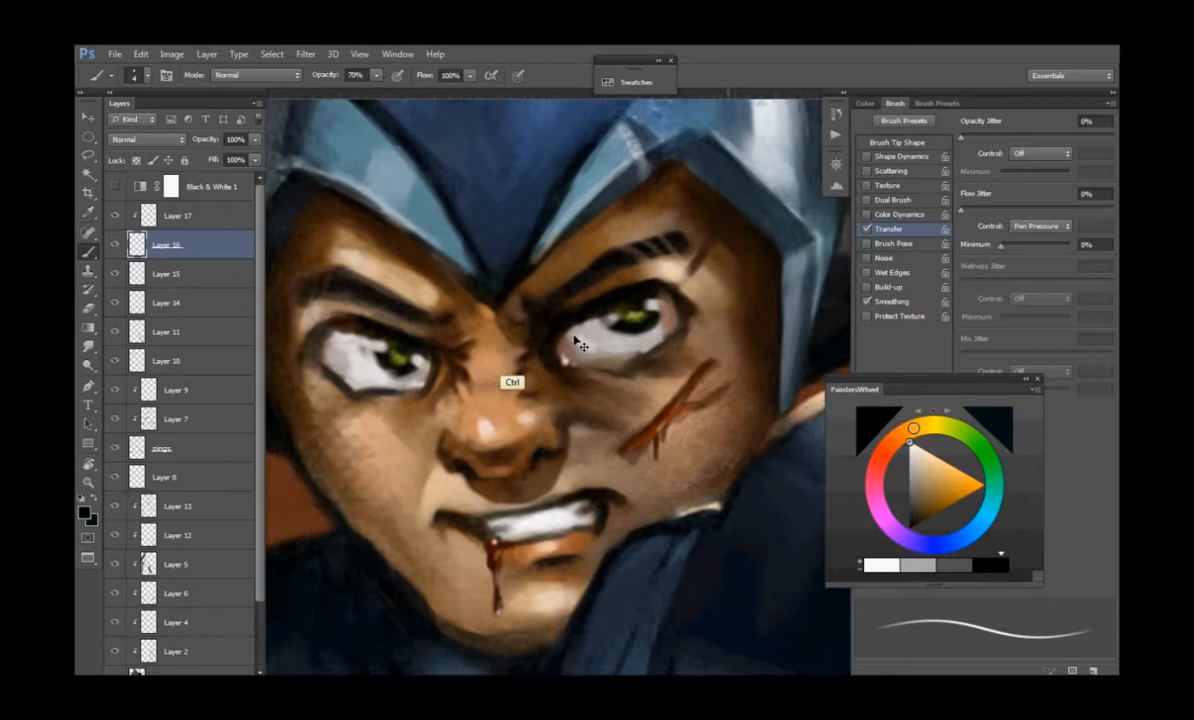
- Add a new layer directly above Layer 15 for detailing the lower body armor
{"action": "key", "text": "ctrl+minus"}
{"action": "key", "text": "ctrl+minus"}
{"action": "key", "text": "ctrl+minus"}
{"action": "left_click_drag", "start_coordinate": [615, 638], "coordinate": [531, 416]}
{"action": "left_click_drag", "start_coordinate": [515, 318], "coordinate": [512, 334]}
{"action": "key", "text": "ctrl+plus"}
{"action": "key", "text": "ctrl+plus"}
{"action": "key", "text": "ctrl+plus"}
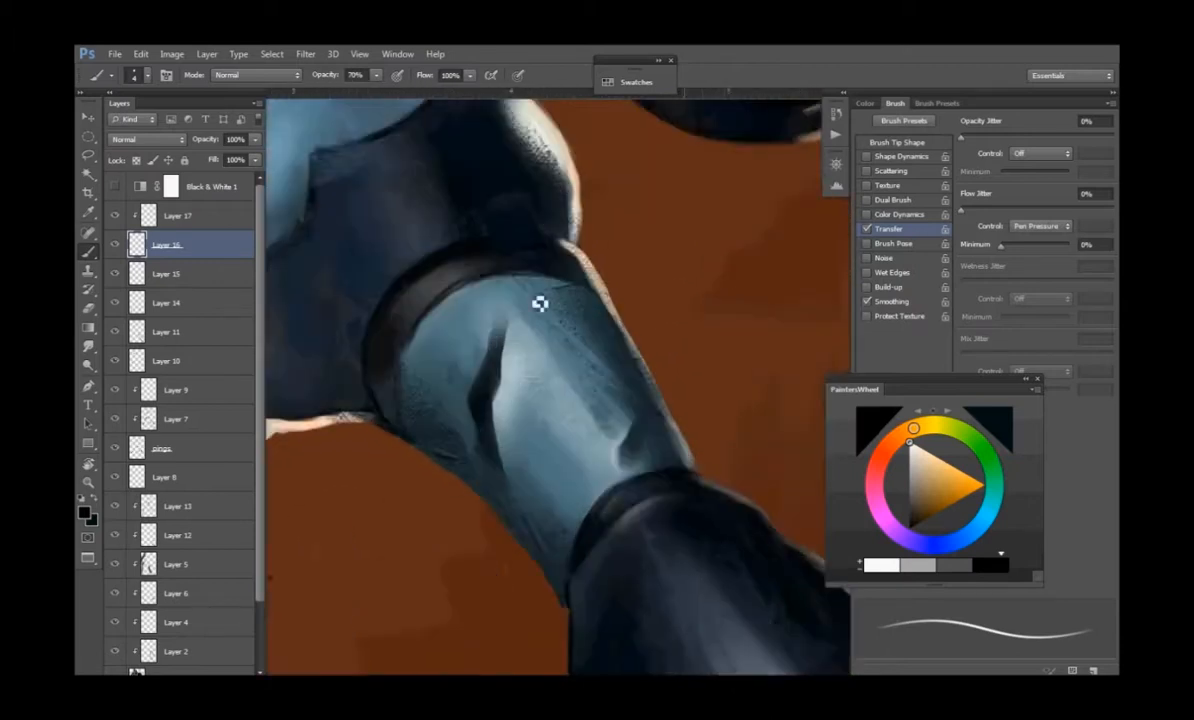
{"action": "left_click", "coordinate": [208, 268]}
{"action": "key", "text": "ctrl+shift+alt+n"}
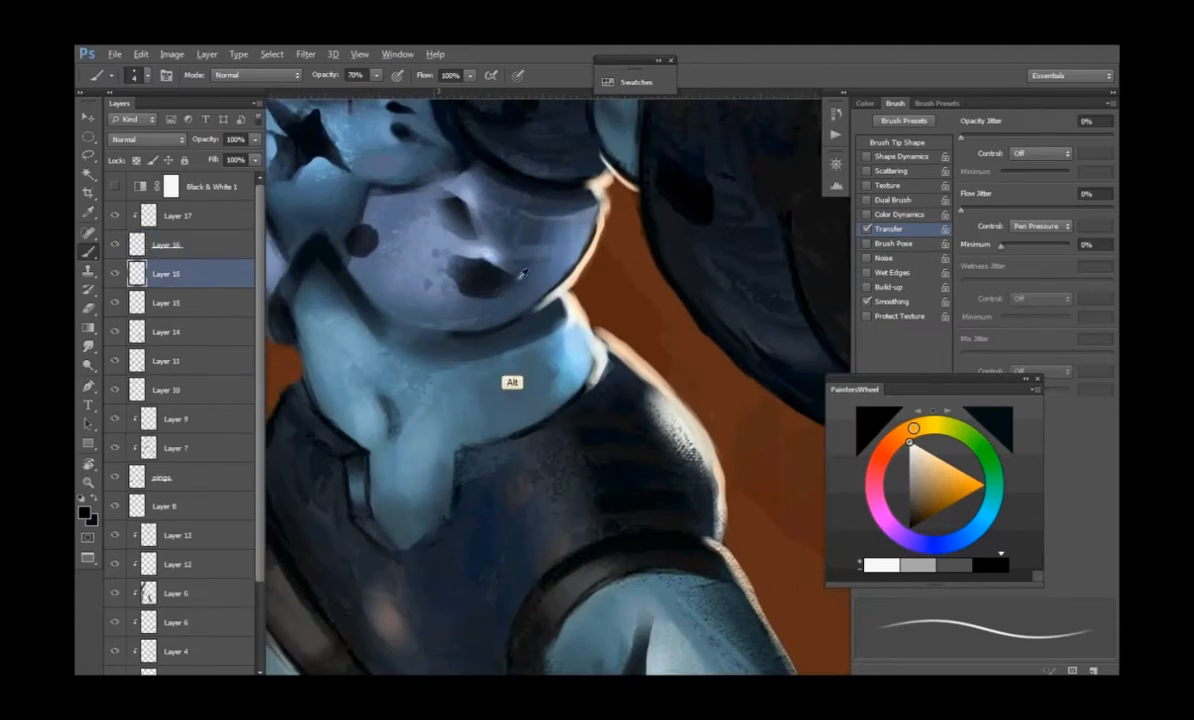
- Sample a dark blue-gray and paint a thin crack on the side of the light-blue waist piece
{"action": "left_click", "coordinate": [544, 339], "text": "alt"}
{"action": "left_click_drag", "start_coordinate": [519, 396], "coordinate": [533, 342]}
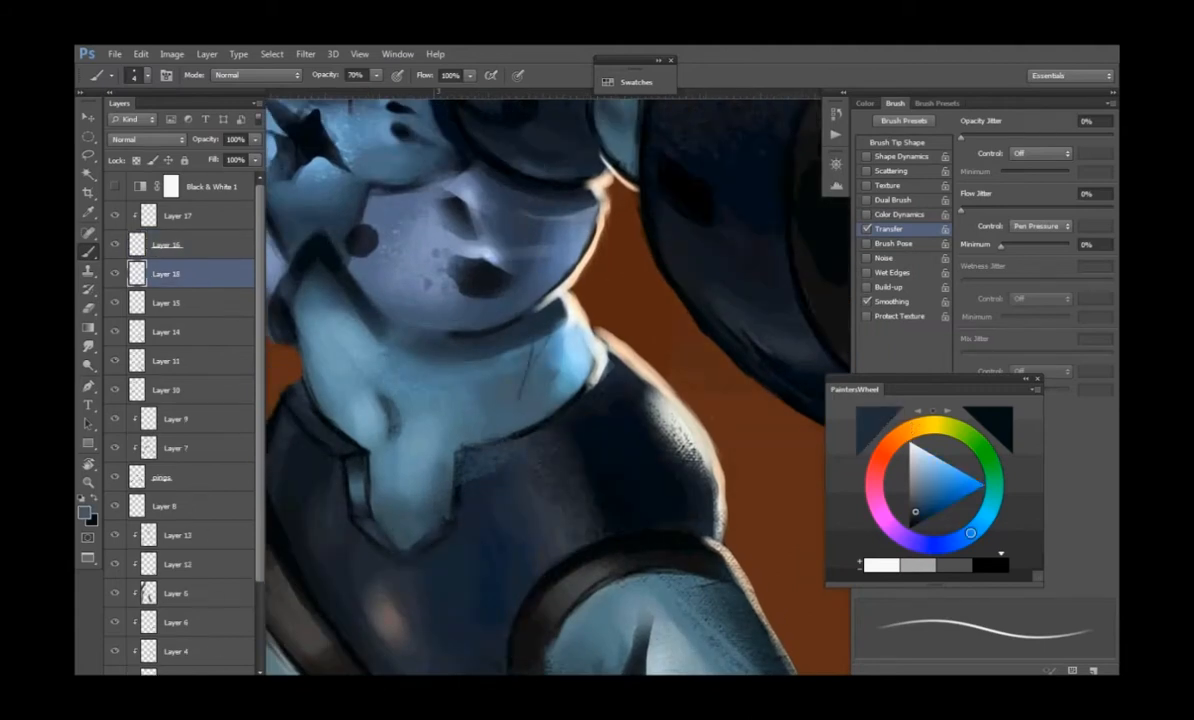
{"action": "left_click", "coordinate": [541, 321], "text": "alt"}
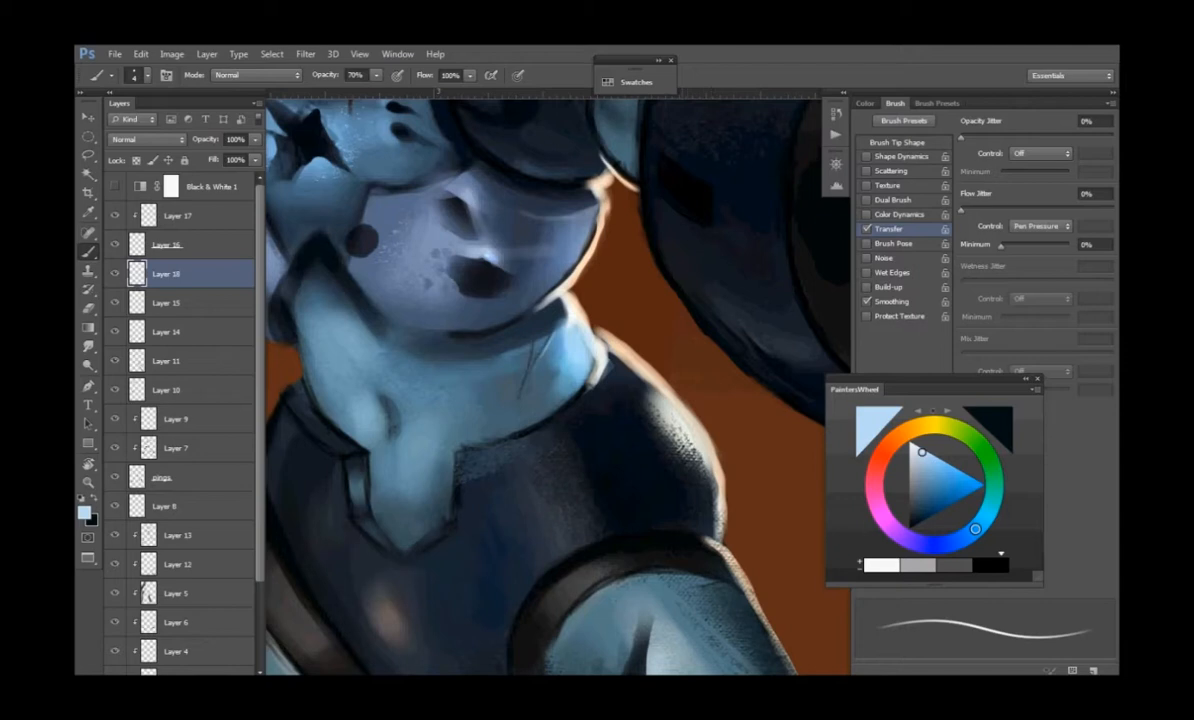
- Pick dark blue-gray 243038 as the foreground and refine the waist crack with sampled dark and light blue tones
{"action": "key", "text": "i"}
{"action": "left_click", "coordinate": [433, 306]}
{"action": "left_click", "coordinate": [84, 511]}
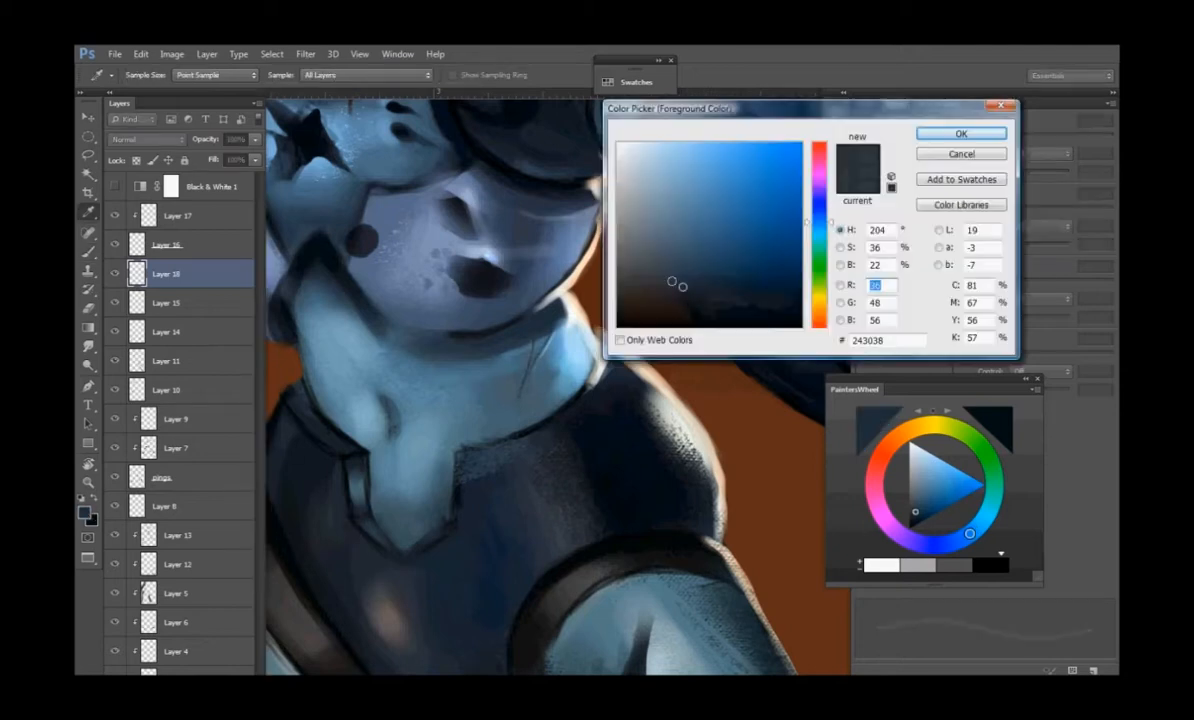
{"action": "key", "text": "Return"}
{"action": "key", "text": "b"}
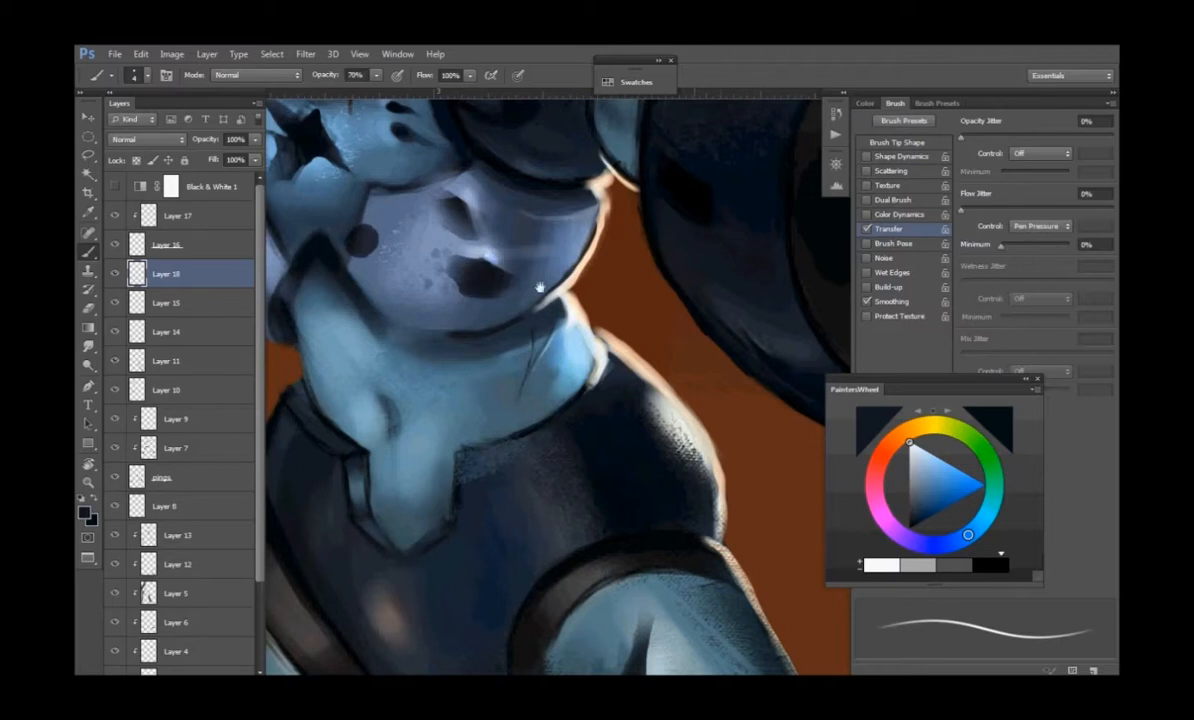
{"action": "left_click", "coordinate": [597, 377], "text": "alt"}
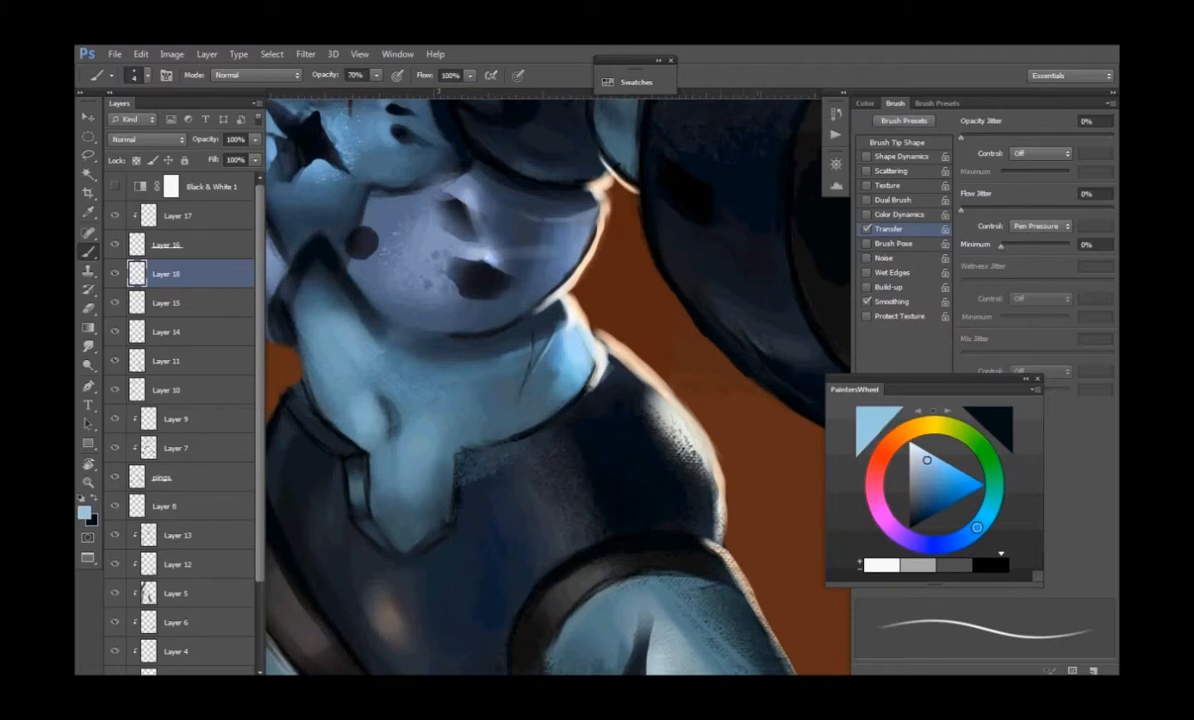
{"action": "left_click", "coordinate": [605, 372], "text": "alt"}
- Sample the blue and dark outline tones and clean up the inner notch beside the waist's pointed tab
{"action": "left_click_drag", "start_coordinate": [388, 408], "coordinate": [478, 358]}
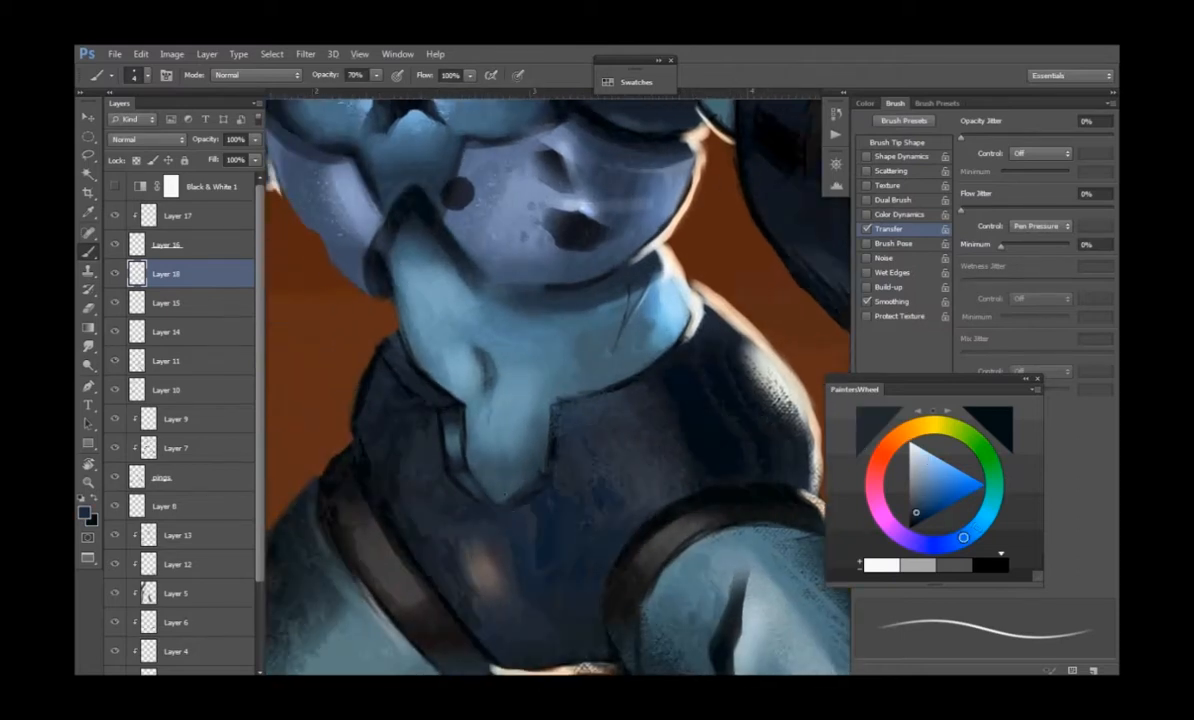
{"action": "left_click", "coordinate": [474, 453], "text": "alt"}
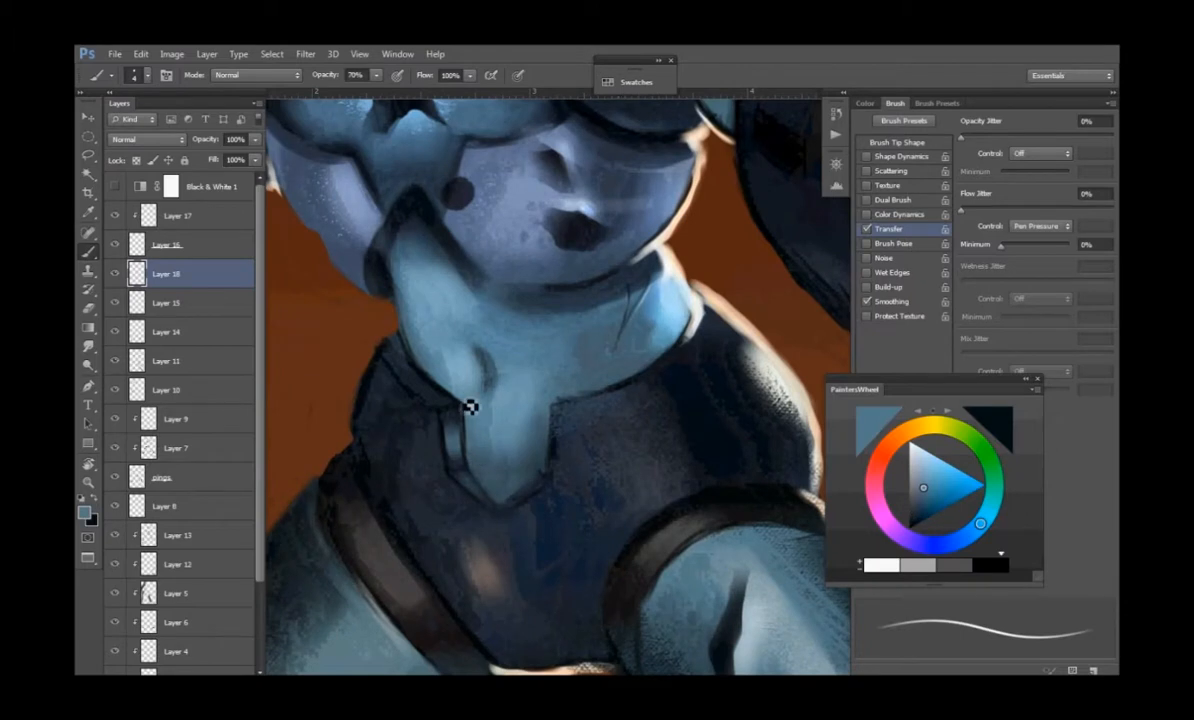
{"action": "left_click", "coordinate": [445, 418], "text": "alt"}
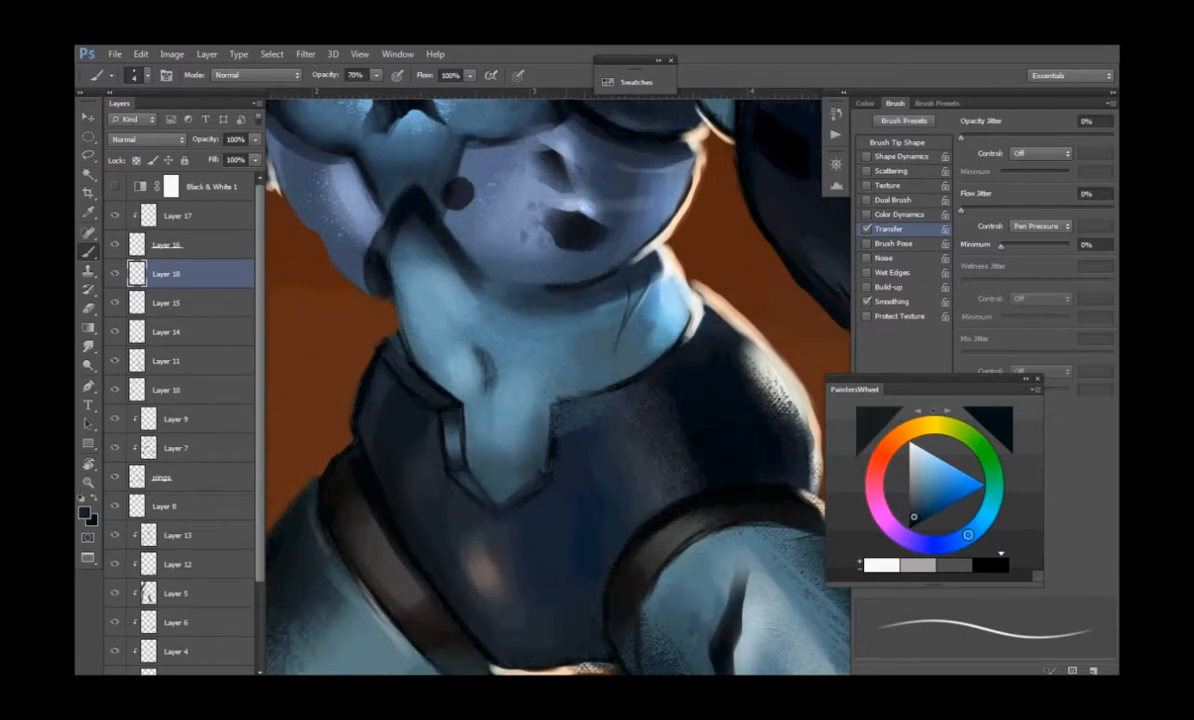
- Enlarge the brush to 7 and refine the edges and lower tip of the pointed tab with sampled blue tones
{"action": "key", "text": "bracketright"}
{"action": "key", "text": "bracketright"}
{"action": "key", "text": "bracketright"}
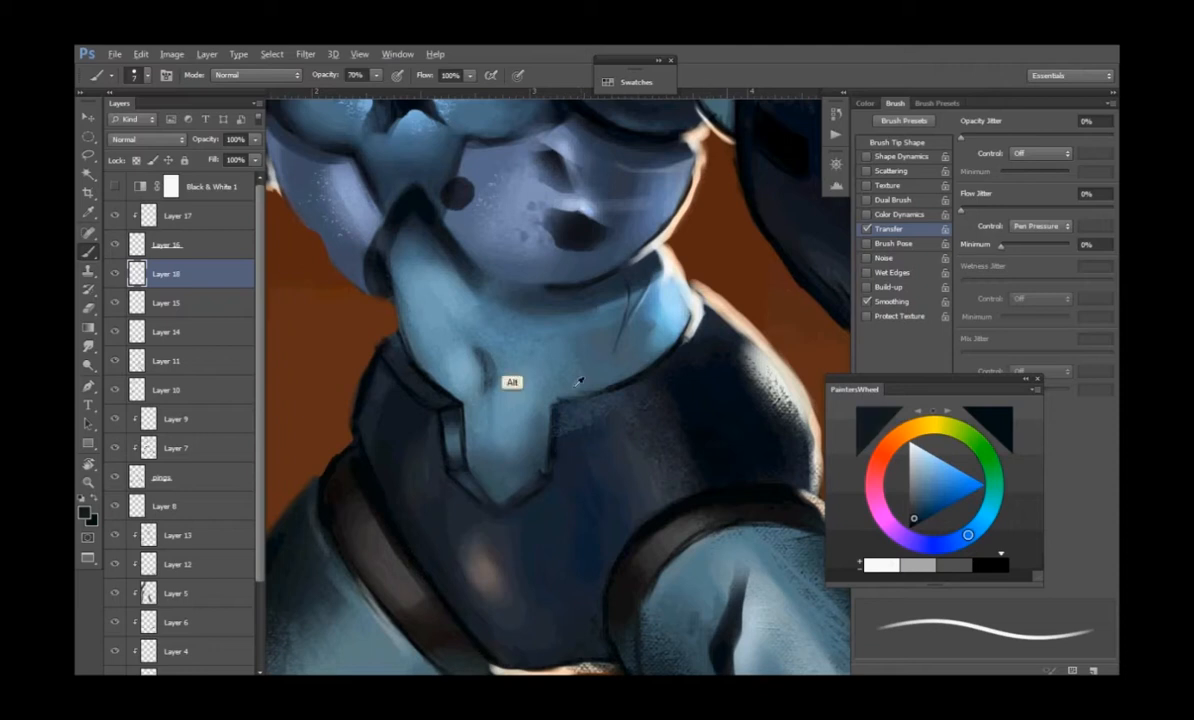
{"action": "left_click", "coordinate": [506, 381], "text": "alt"}
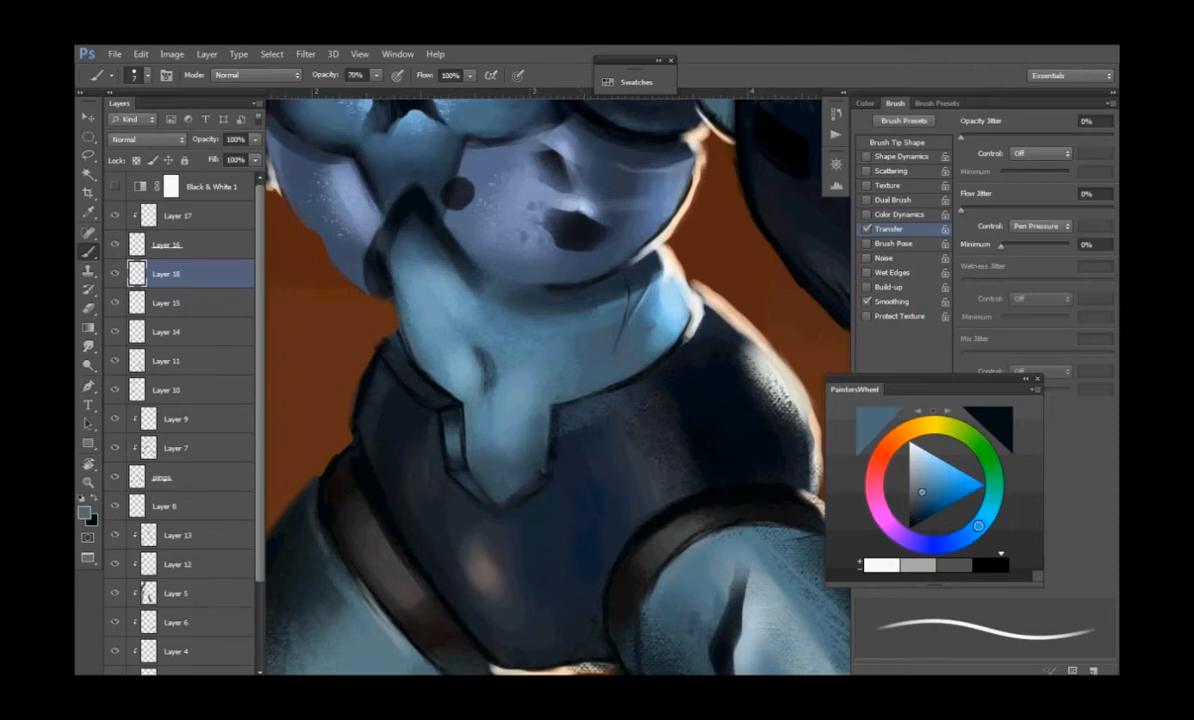
{"action": "left_click", "coordinate": [562, 496], "text": "alt"}
{"action": "left_click", "coordinate": [510, 483], "text": "alt"}
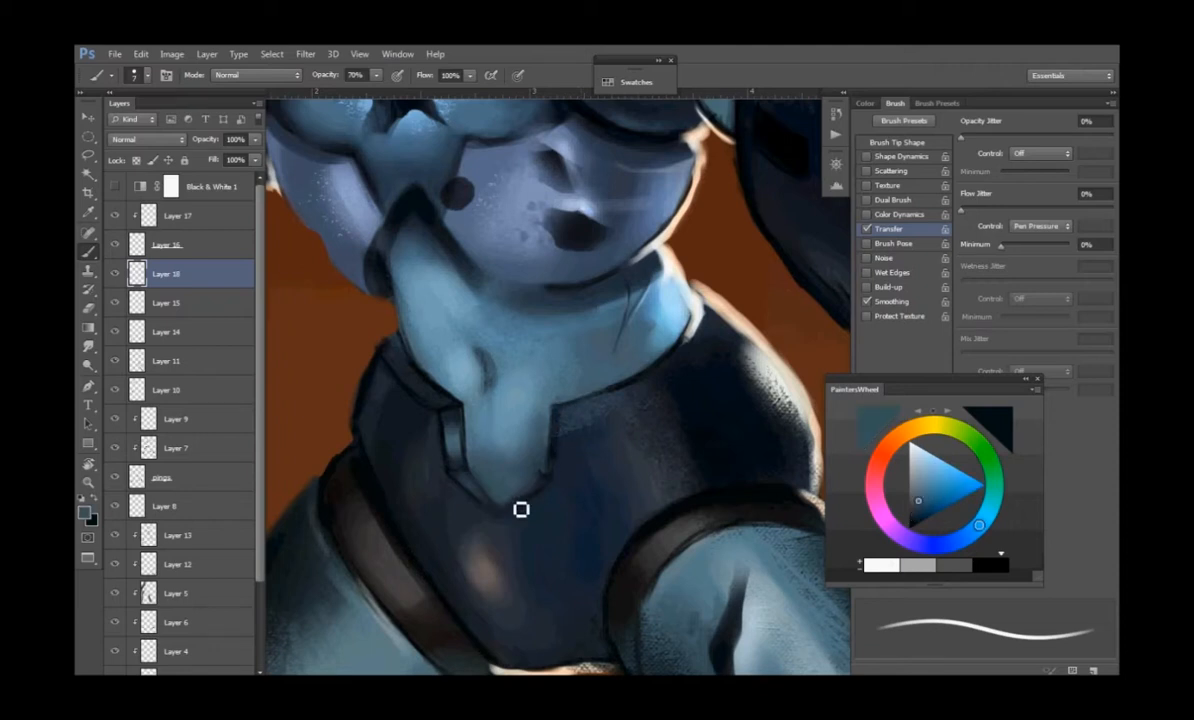
{"action": "left_click_drag", "start_coordinate": [520, 507], "coordinate": [538, 494]}
{"action": "left_click", "coordinate": [517, 504], "text": "alt"}
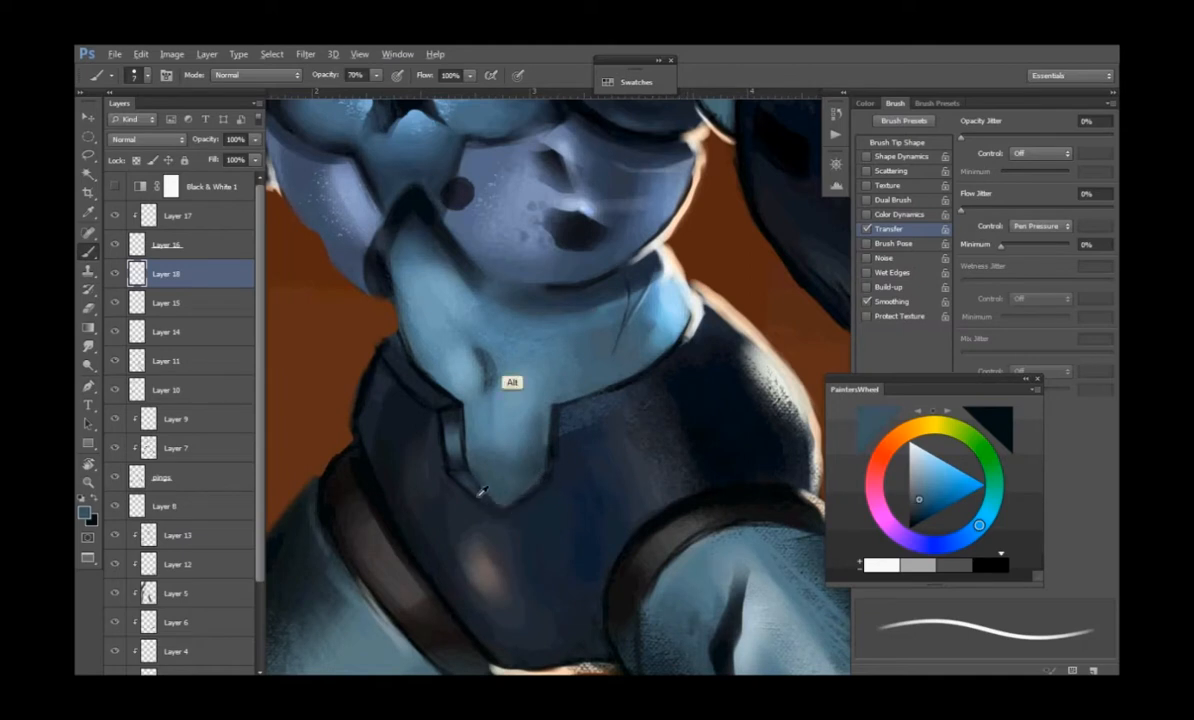
{"action": "left_click", "coordinate": [446, 455], "text": "alt"}
{"action": "left_click_drag", "start_coordinate": [444, 463], "coordinate": [461, 480]}
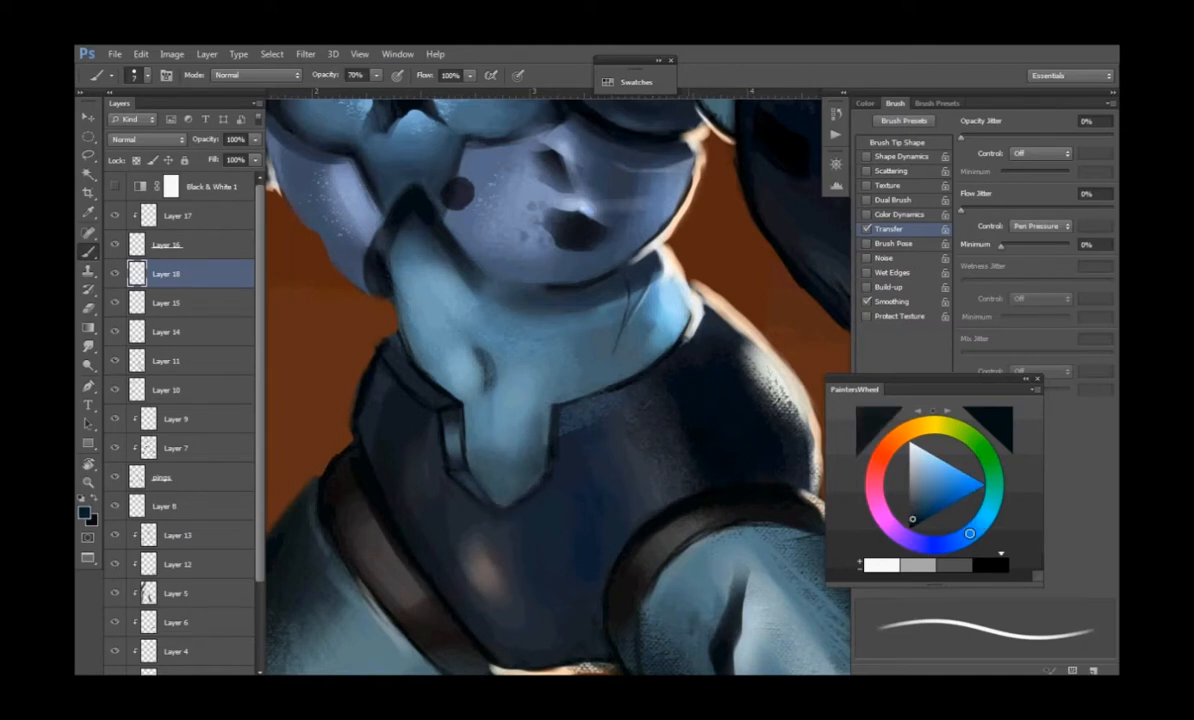
- Sample light blue-gray and near-black tones around the upper thigh and check the whole figure
{"action": "left_click_drag", "start_coordinate": [478, 360], "coordinate": [456, 358]}
{"action": "left_click", "coordinate": [732, 609], "text": "alt"}
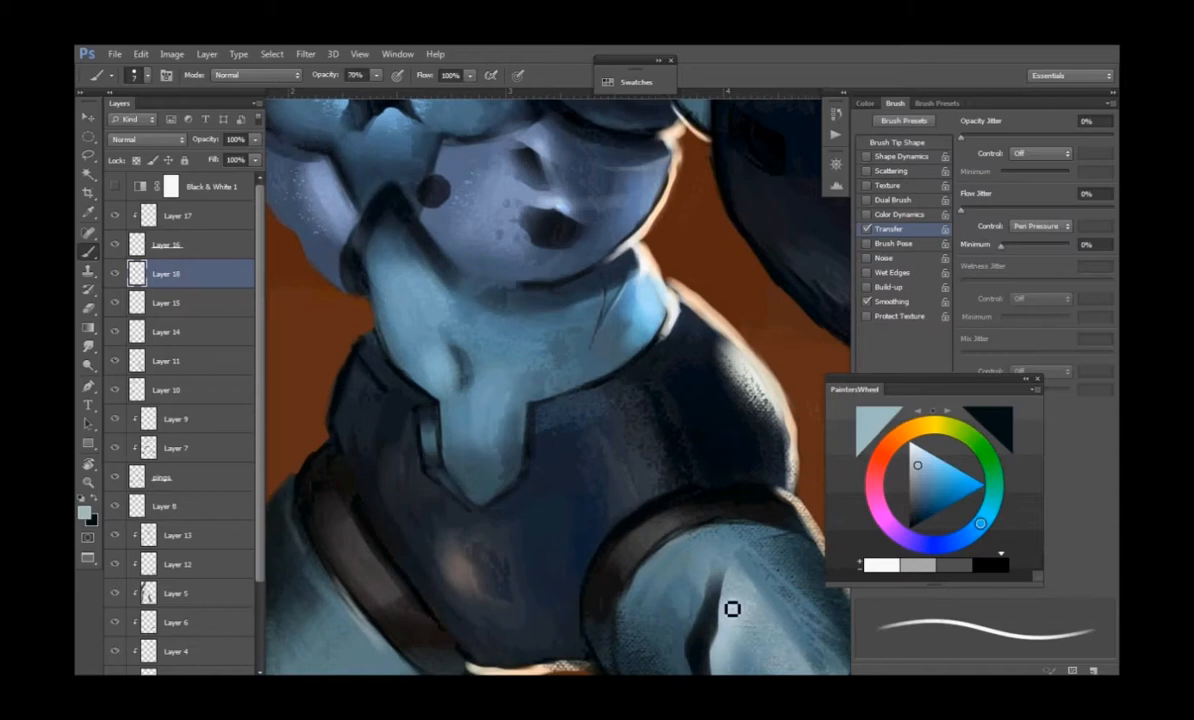
{"action": "left_click_drag", "start_coordinate": [690, 545], "coordinate": [673, 578]}
{"action": "left_click_drag", "start_coordinate": [721, 673], "coordinate": [672, 529]}
{"action": "left_click", "coordinate": [654, 518], "text": "alt"}
{"action": "key", "text": "ctrl+minus"}
{"action": "key", "text": "ctrl+minus"}
{"action": "key", "text": "ctrl+minus"}
{"action": "key", "text": "ctrl+minus"}
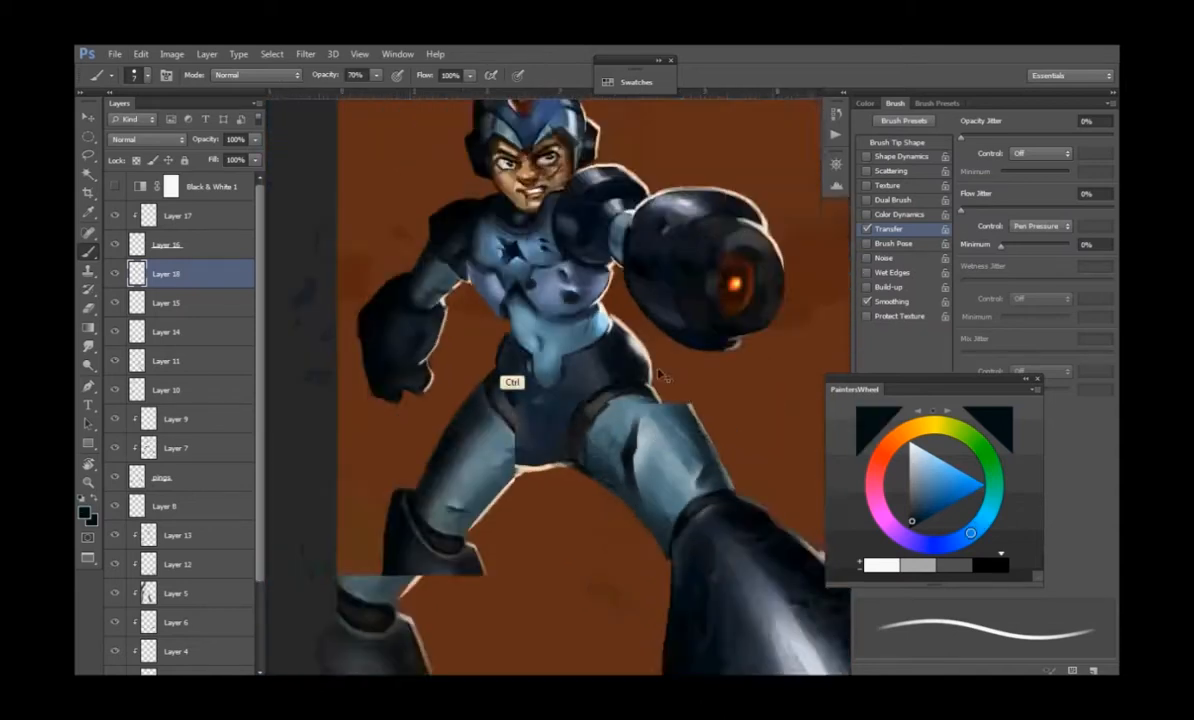
{"action": "left_click_drag", "start_coordinate": [670, 367], "coordinate": [644, 390]}
{"action": "mouse_move", "coordinate": [627, 458]}
{"action": "left_mouse_down"}
{"action": "mouse_move", "coordinate": [640, 421]}
{"action": "mouse_move", "coordinate": [604, 397]}
{"action": "left_mouse_up"}
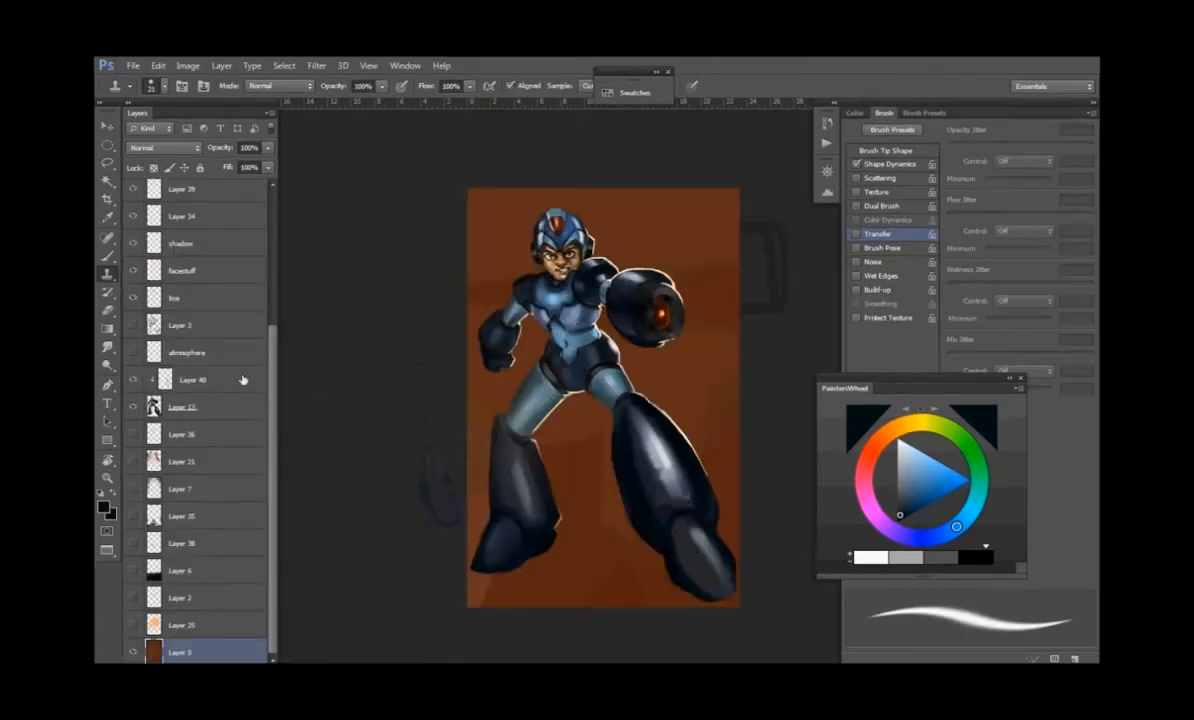
- Create a layer group above the colors layer and name it old
{"action": "left_click_drag", "start_coordinate": [271, 349], "coordinate": [271, 216]}
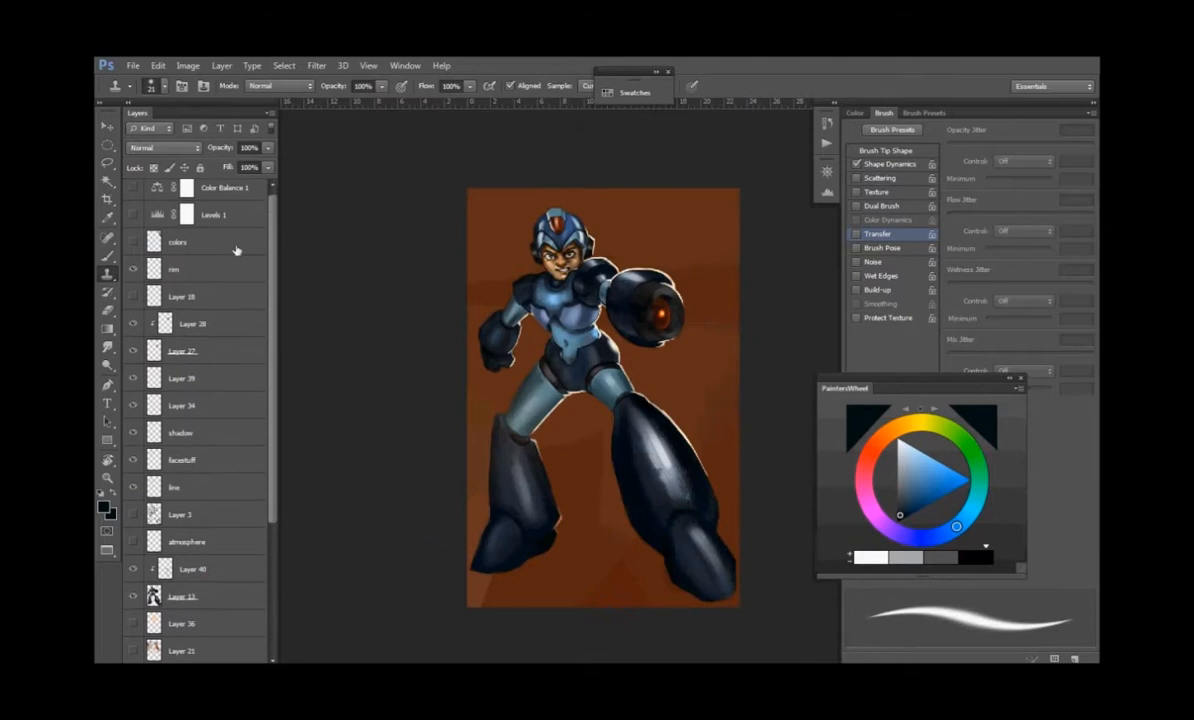
{"action": "left_click", "coordinate": [235, 247]}
{"action": "left_click", "coordinate": [219, 669]}
{"action": "double_click", "coordinate": [190, 237]}
{"action": "type", "text": "skin"}
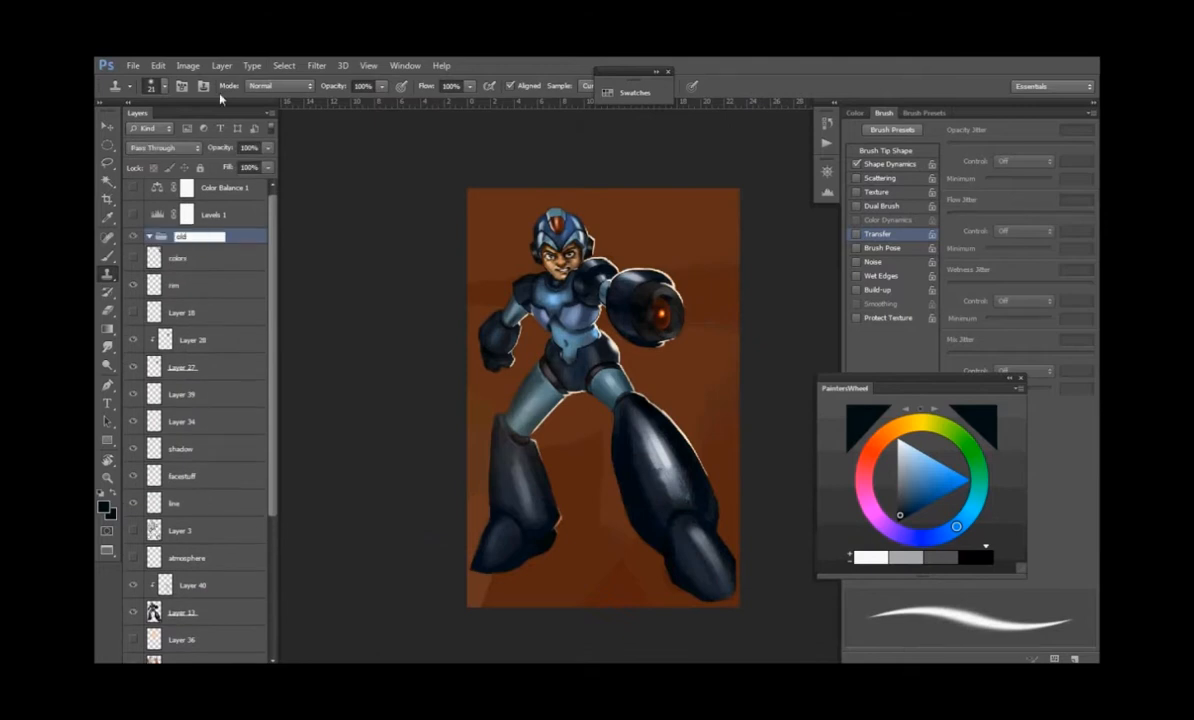
{"action": "key", "text": "Return"}
- Move all figure layers from colors down to Layer 13 into the old group and collapse it
{"action": "left_click", "coordinate": [210, 261]}
{"action": "left_click_drag", "start_coordinate": [272, 261], "coordinate": [272, 446]}
{"action": "left_click", "coordinate": [261, 385], "text": "shift"}
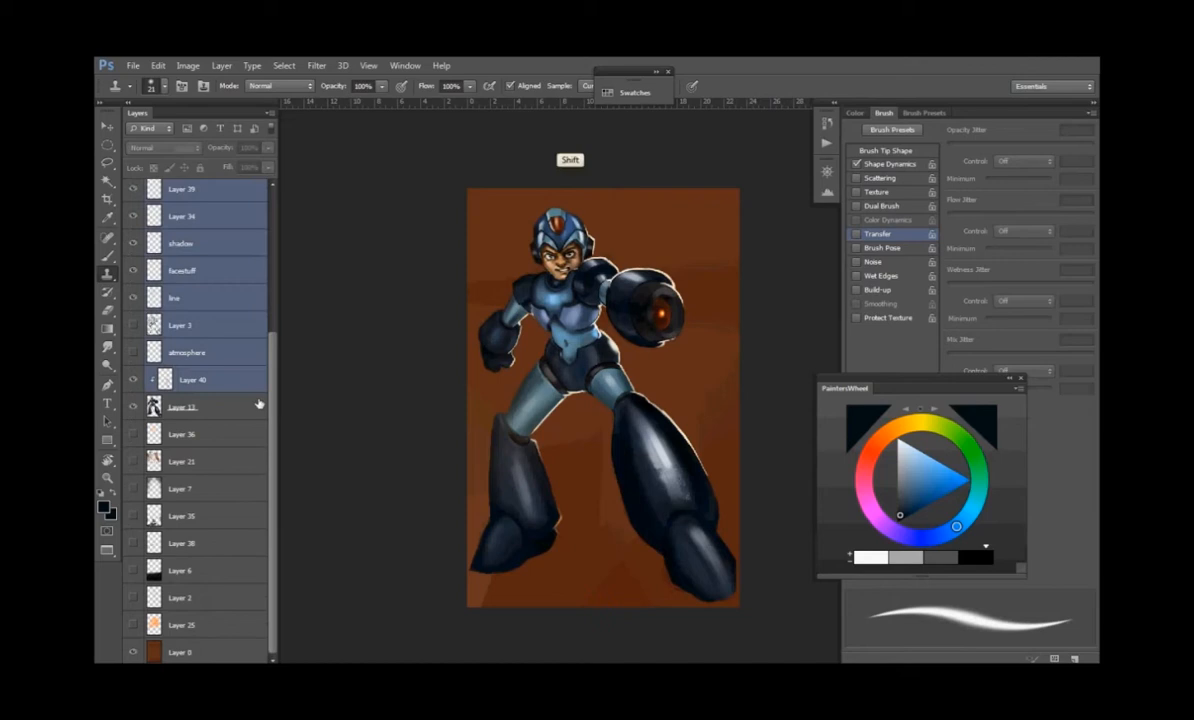
{"action": "left_click", "coordinate": [254, 407], "text": "ctrl"}
{"action": "scroll", "coordinate": [238, 229], "scroll_direction": "up", "scroll_amount": 4}
{"action": "left_click", "coordinate": [150, 242]}
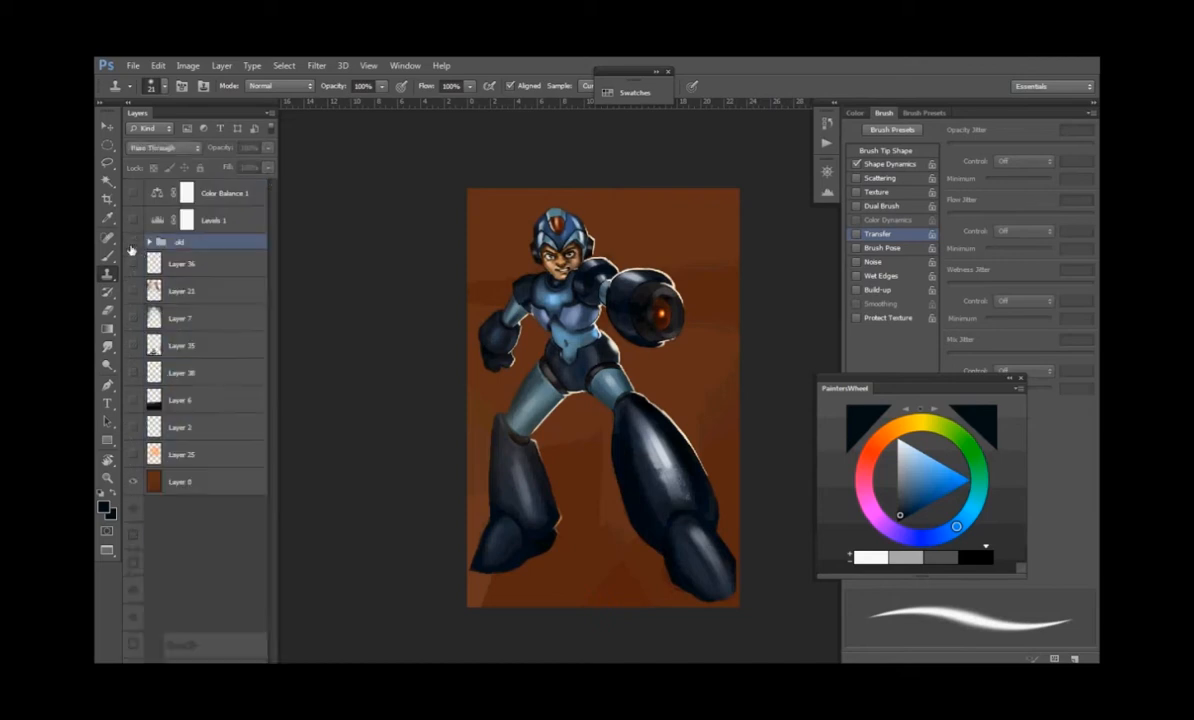
- Replace the hidden old group with the pasted battle-damaged figure, and show the background layers from Layer 25 up to Layer 36
{"action": "left_click", "coordinate": [133, 242]}
{"action": "key", "text": "ctrl+v"}
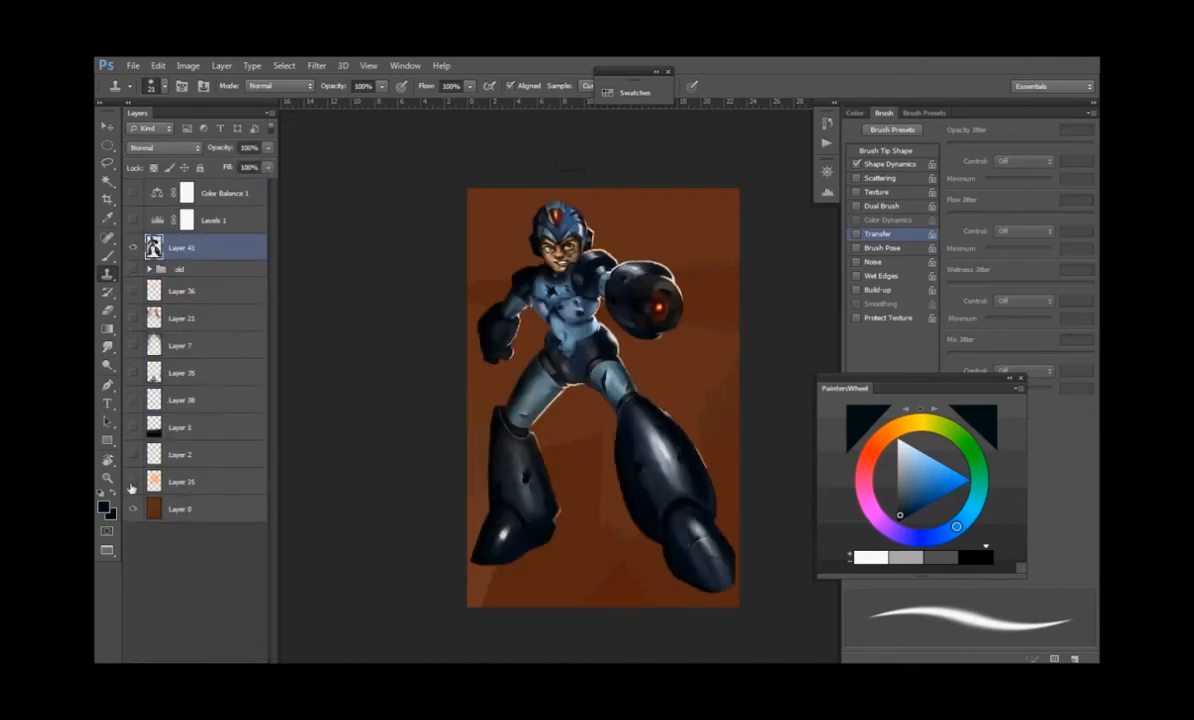
{"action": "left_click_drag", "start_coordinate": [132, 370], "coordinate": [133, 294]}
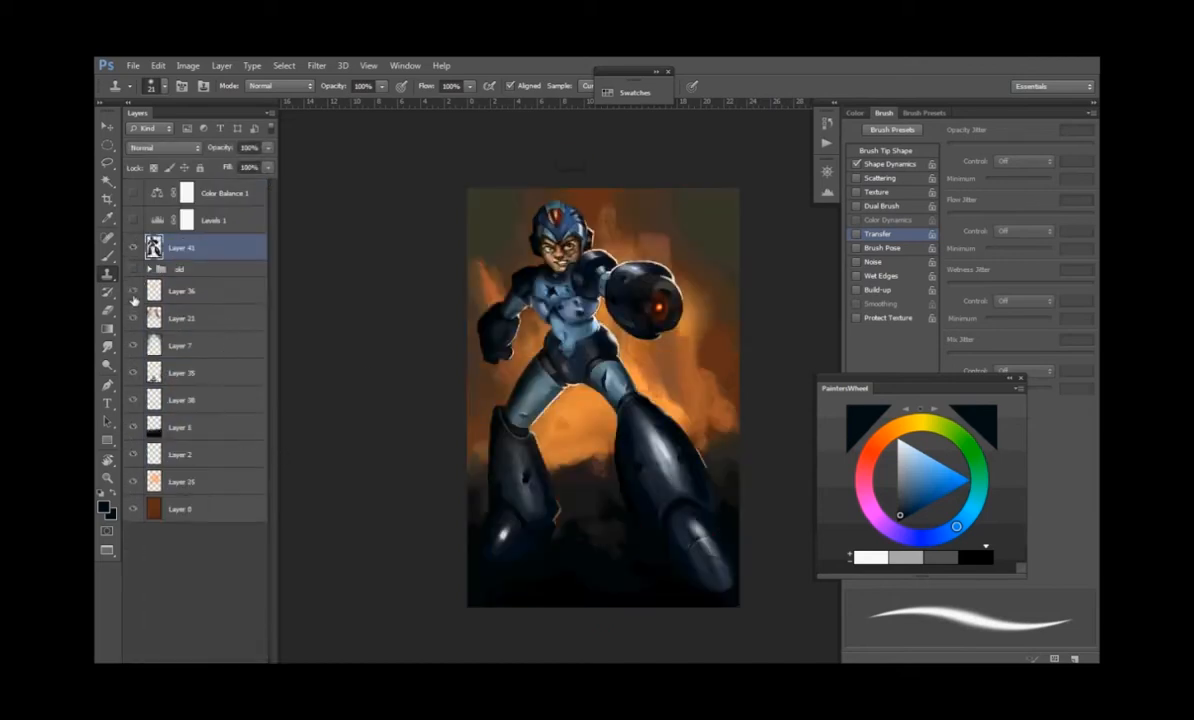
{"action": "left_click_drag", "start_coordinate": [342, 395], "coordinate": [303, 396]}
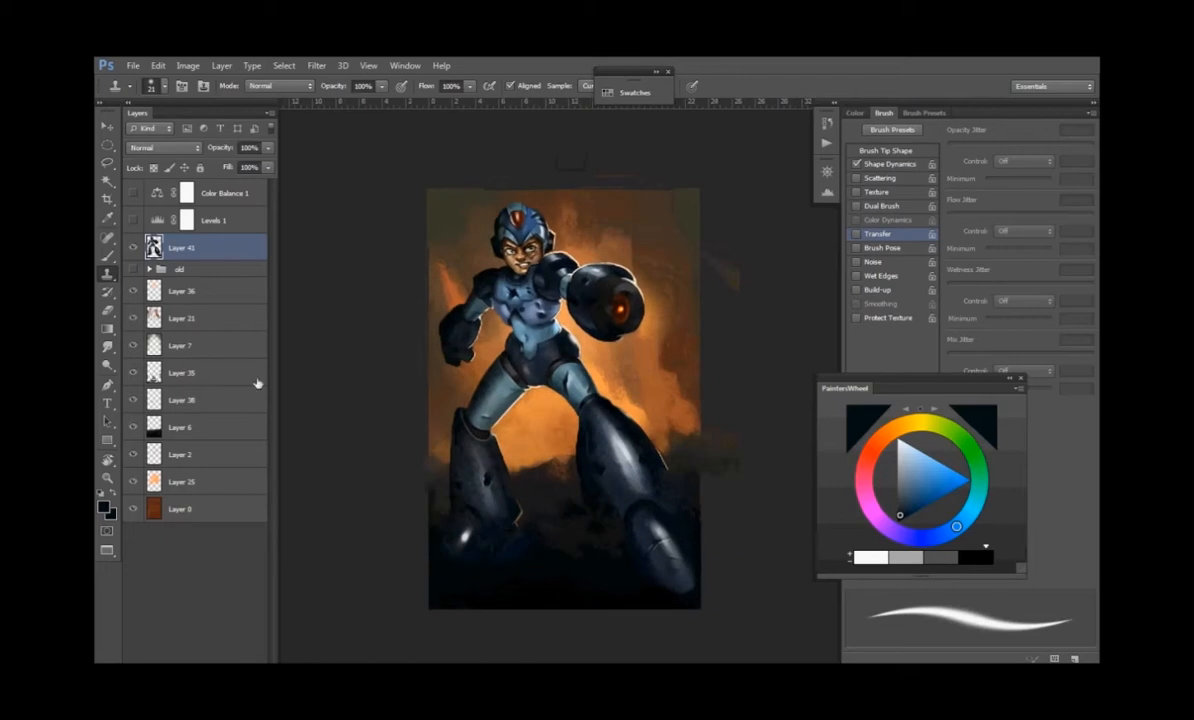
- Toggle the old group's visibility to compare the previous figure with the battle-damaged version
{"action": "left_click", "coordinate": [133, 269]}
{"action": "left_click", "coordinate": [133, 269]}
{"action": "left_click", "coordinate": [133, 269]}
{"action": "left_click", "coordinate": [133, 269]}
- Expand the old group and move its atmosphere layer above Layer 41
{"action": "left_click", "coordinate": [146, 272]}
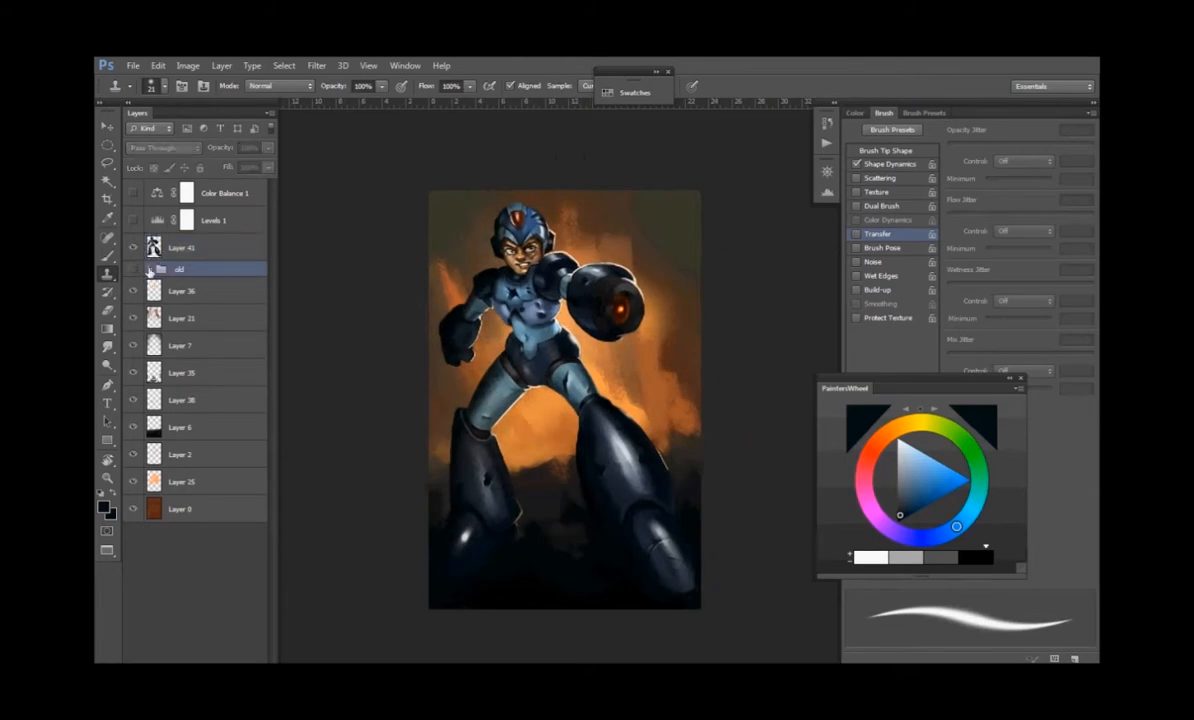
{"action": "left_click", "coordinate": [149, 270]}
{"action": "left_click_drag", "start_coordinate": [273, 362], "coordinate": [275, 535]}
{"action": "scroll", "coordinate": [271, 521], "scroll_direction": "up", "scroll_amount": 4}
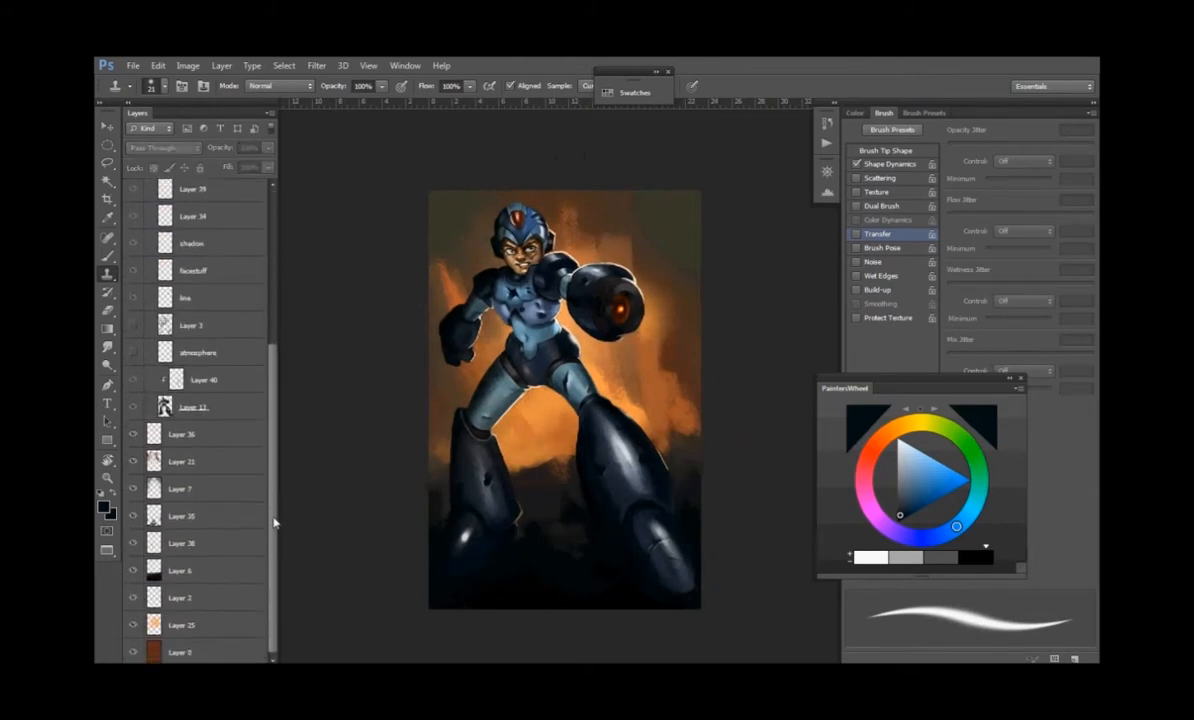
{"action": "left_click", "coordinate": [160, 440]}
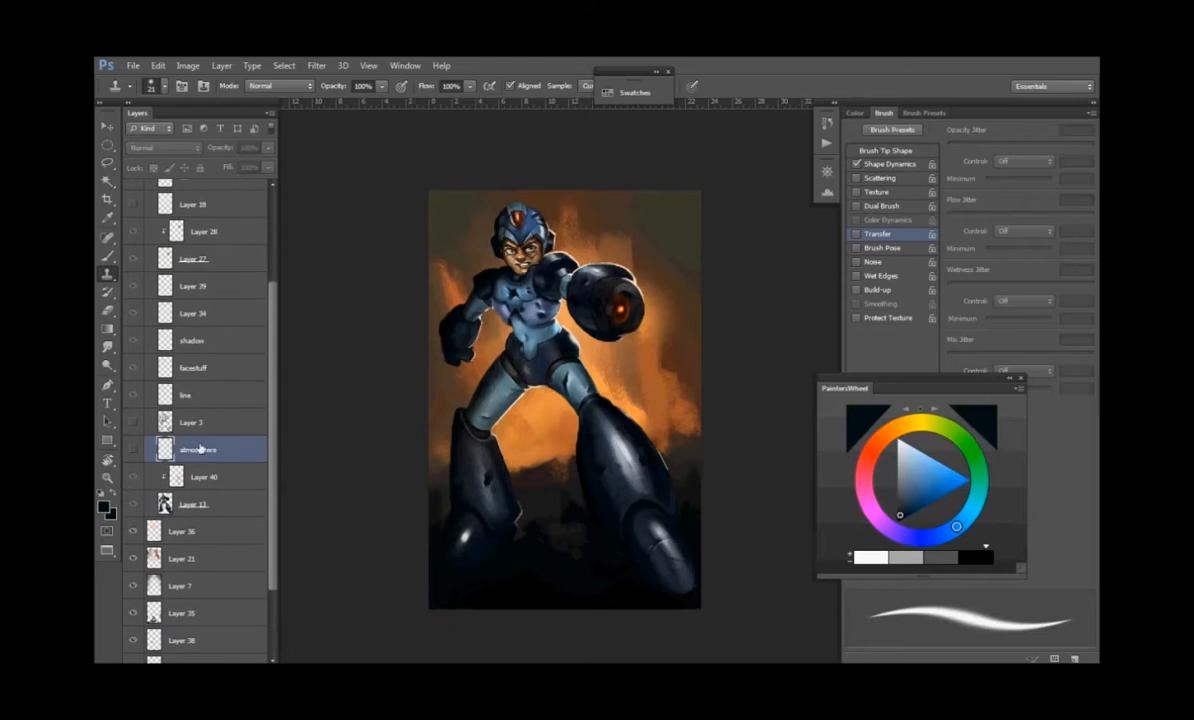
{"action": "left_click_drag", "start_coordinate": [201, 449], "coordinate": [234, 233]}
- Check the remaining layers in the old group, and hide and collapse the group
{"action": "left_click_drag", "start_coordinate": [273, 324], "coordinate": [275, 478]}
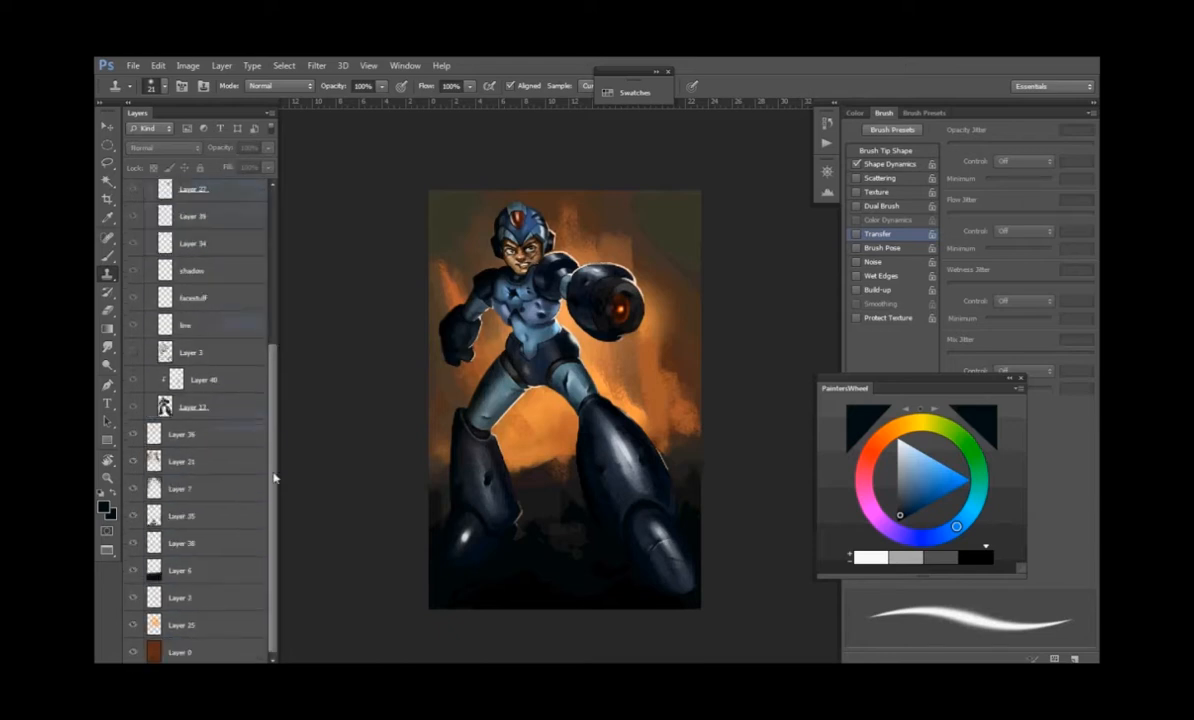
{"action": "scroll", "coordinate": [274, 478], "scroll_direction": "up", "scroll_amount": 5}
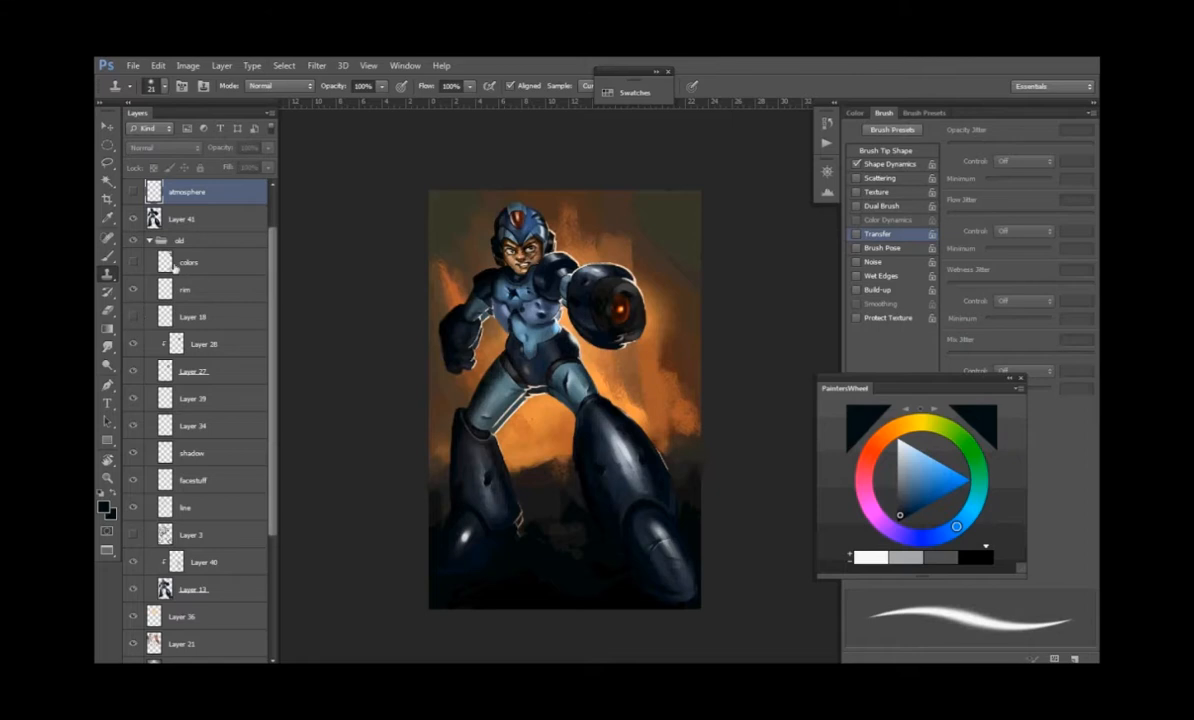
{"action": "left_click", "coordinate": [133, 241]}
{"action": "left_click", "coordinate": [150, 241]}
- Show the atmosphere layer and the Levels 1 and Color Balance 1 adjustments over the painting
{"action": "left_click", "coordinate": [133, 247]}
{"action": "left_click_drag", "start_coordinate": [408, 372], "coordinate": [401, 382]}
{"action": "left_click_drag", "start_coordinate": [134, 220], "coordinate": [134, 195]}
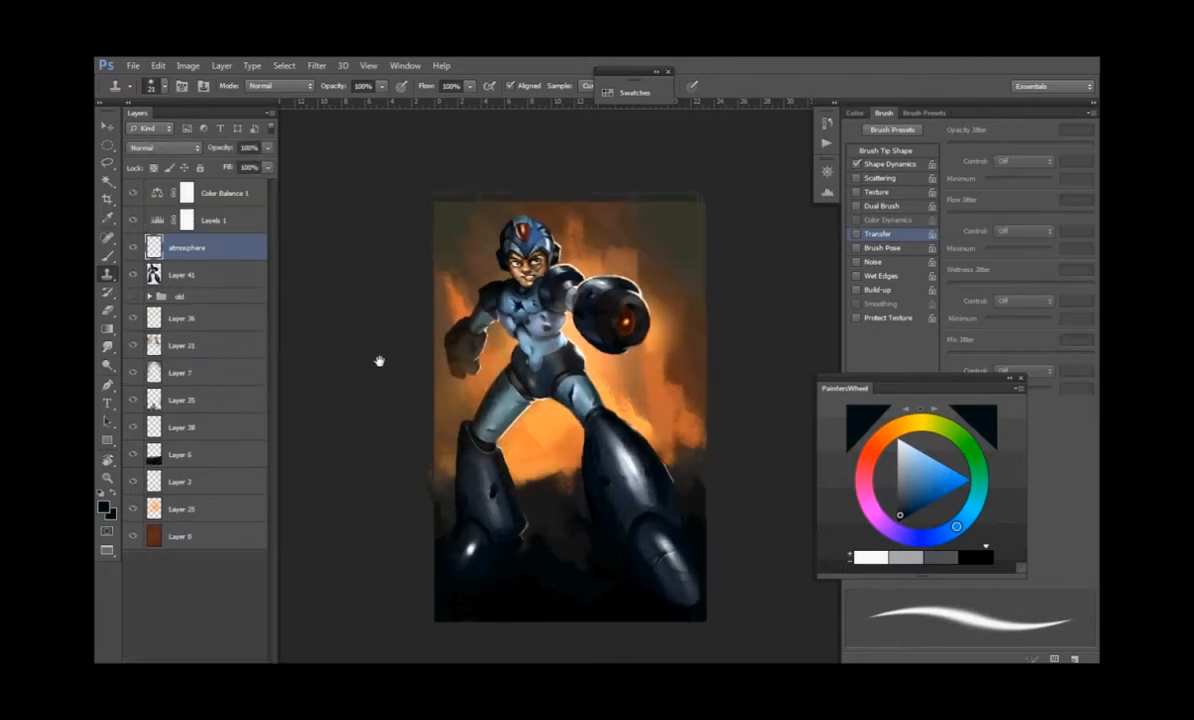
{"action": "mouse_move", "coordinate": [379, 361]}
{"action": "left_mouse_down"}
{"action": "mouse_move", "coordinate": [348, 396]}
{"action": "mouse_move", "coordinate": [357, 418]}
{"action": "mouse_move", "coordinate": [365, 412]}
{"action": "left_mouse_up"}
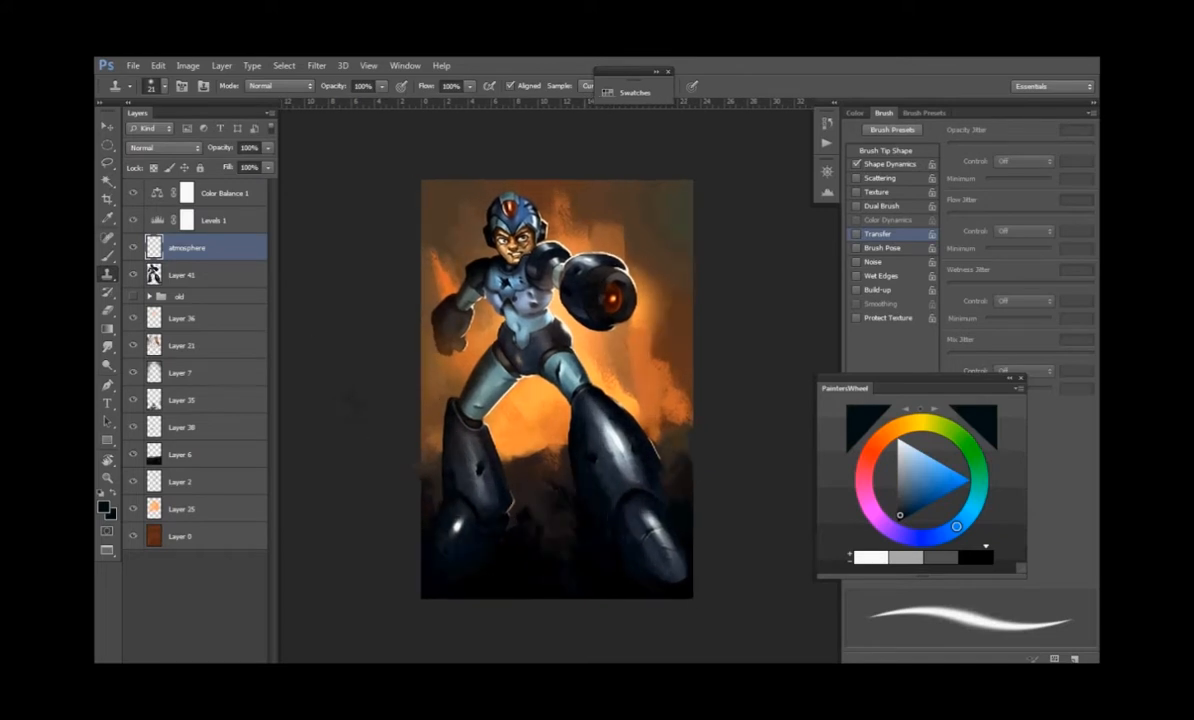
- Hide the Levels 1 and Color Balance 1 adjustments and add a new layer above the atmosphere layer
{"action": "left_click", "coordinate": [132, 220]}
{"action": "left_click", "coordinate": [132, 193]}
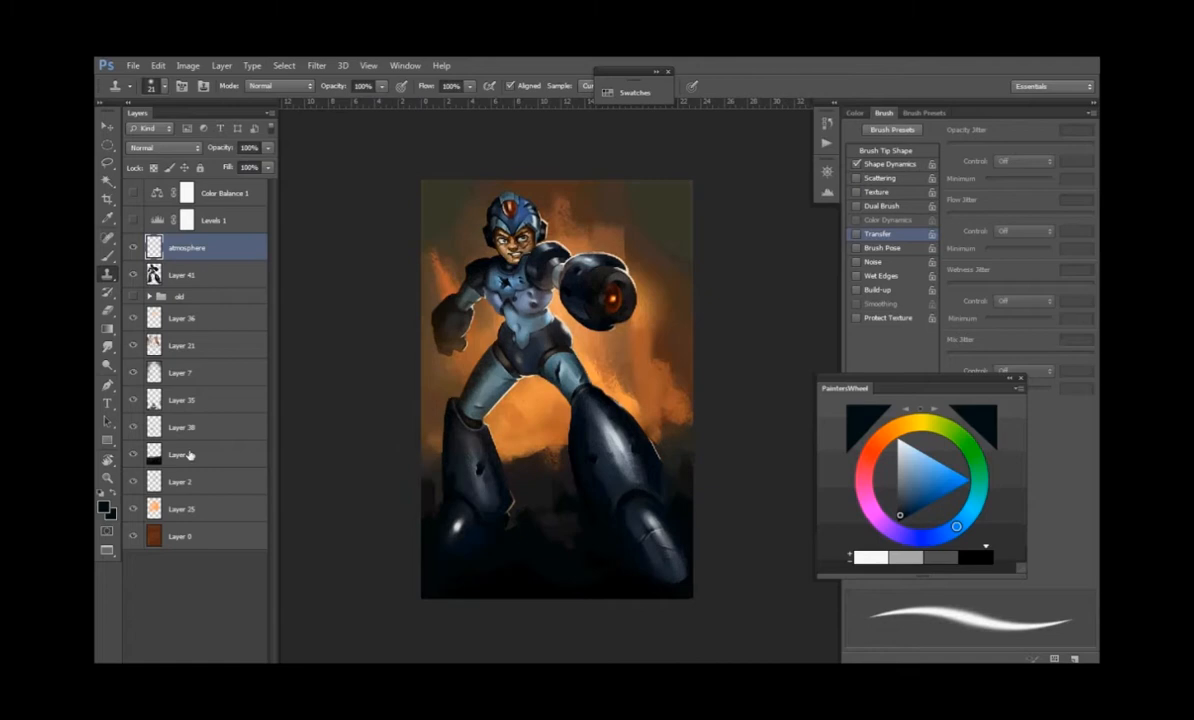
{"action": "left_click", "coordinate": [226, 660]}
{"action": "right_click", "coordinate": [454, 333]}
{"action": "scroll", "coordinate": [622, 454], "scroll_direction": "down", "scroll_amount": 3}
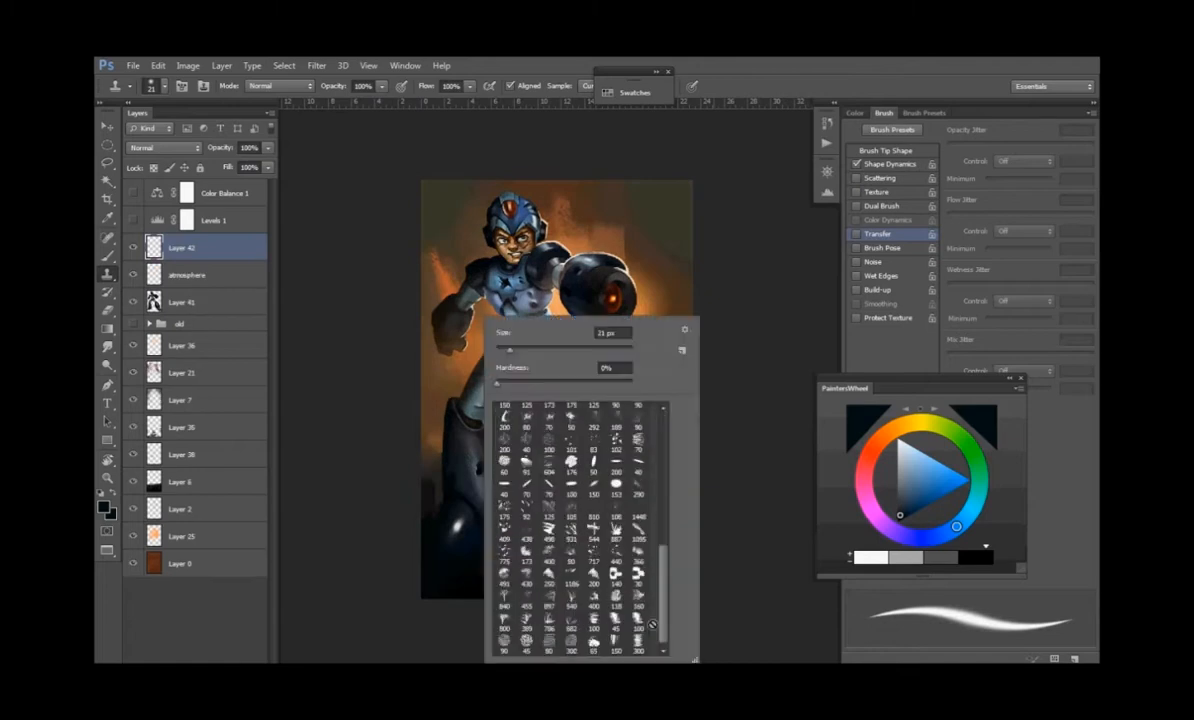
{"action": "left_click", "coordinate": [601, 542]}
{"action": "right_click", "coordinate": [672, 254]}
{"action": "left_click", "coordinate": [797, 297]}
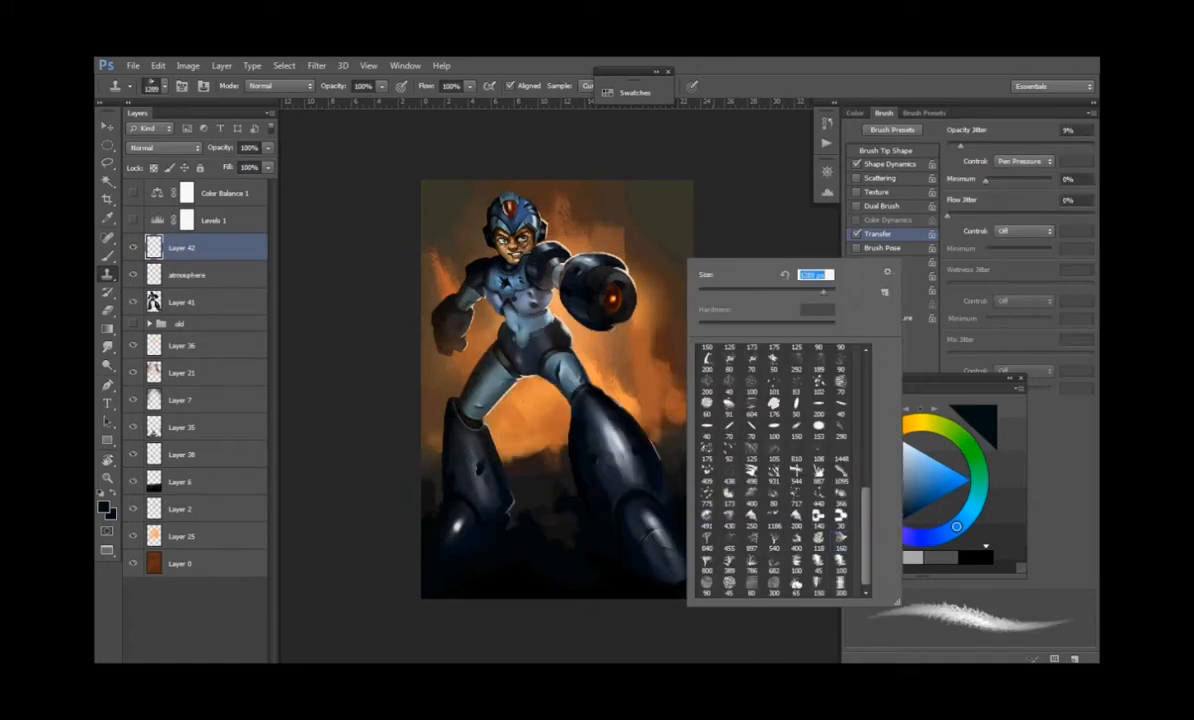
{"action": "left_click", "coordinate": [677, 250]}
{"action": "left_click", "coordinate": [600, 308]}
- Paint dark texture over the upper-right background using a rough-edged brush tip enlarged to 1521 px at 70% opacity
{"action": "key", "text": "b"}
{"action": "right_click", "coordinate": [540, 300]}
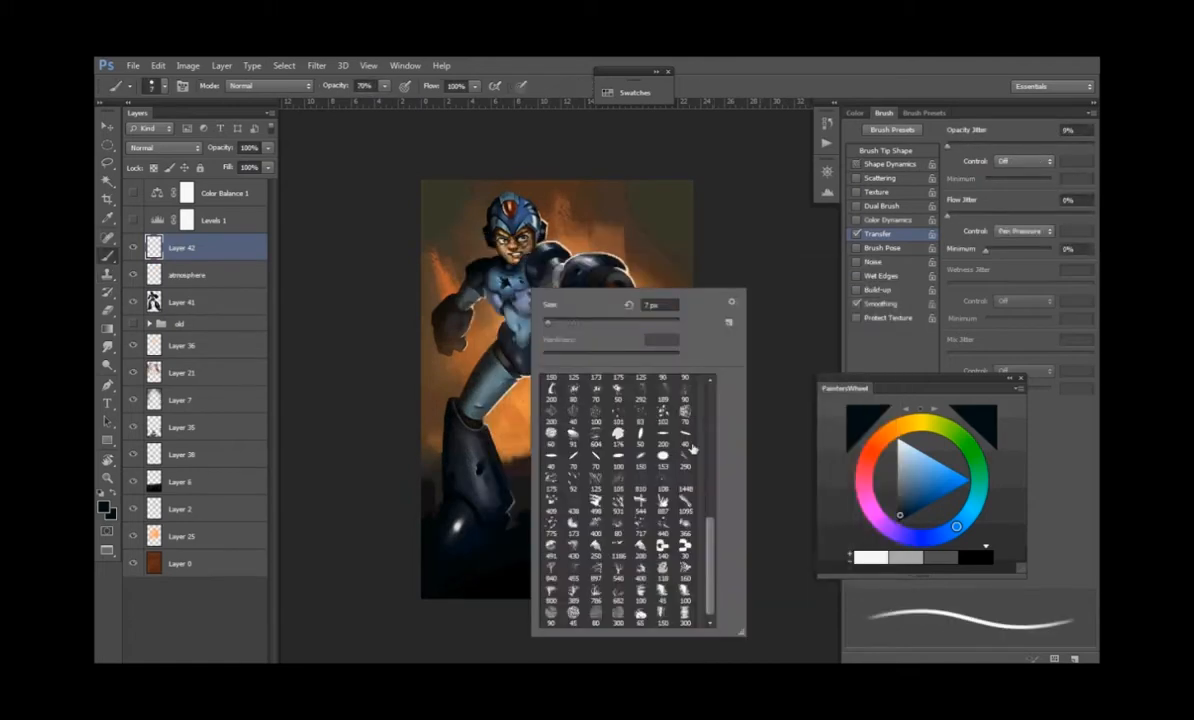
{"action": "left_click", "coordinate": [611, 230]}
{"action": "right_click", "coordinate": [608, 225]}
{"action": "left_click", "coordinate": [737, 257]}
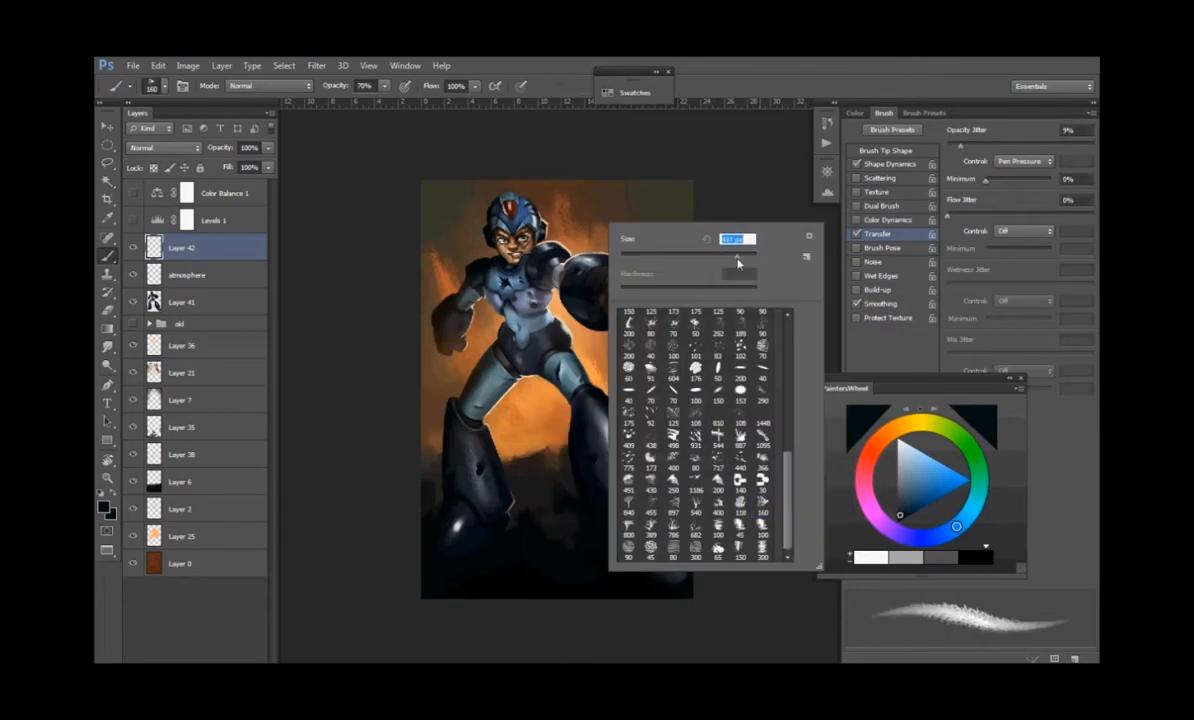
{"action": "left_click", "coordinate": [598, 254]}
{"action": "left_click_drag", "start_coordinate": [655, 195], "coordinate": [688, 250]}
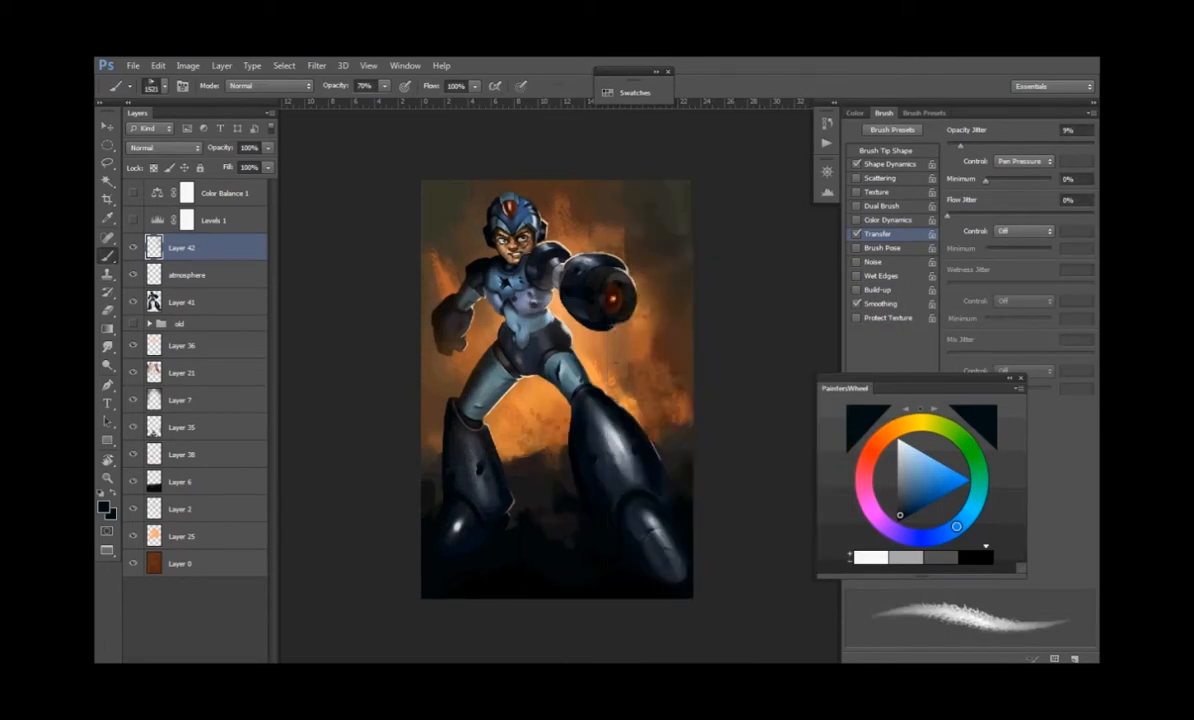
- Choose the 80 px streaky textured brush tip, enlarge it to 1521 px, and paint texture across the background between the legs
{"action": "right_click", "coordinate": [509, 505]}
{"action": "left_click", "coordinate": [577, 638]}
{"action": "right_click", "coordinate": [474, 500]}
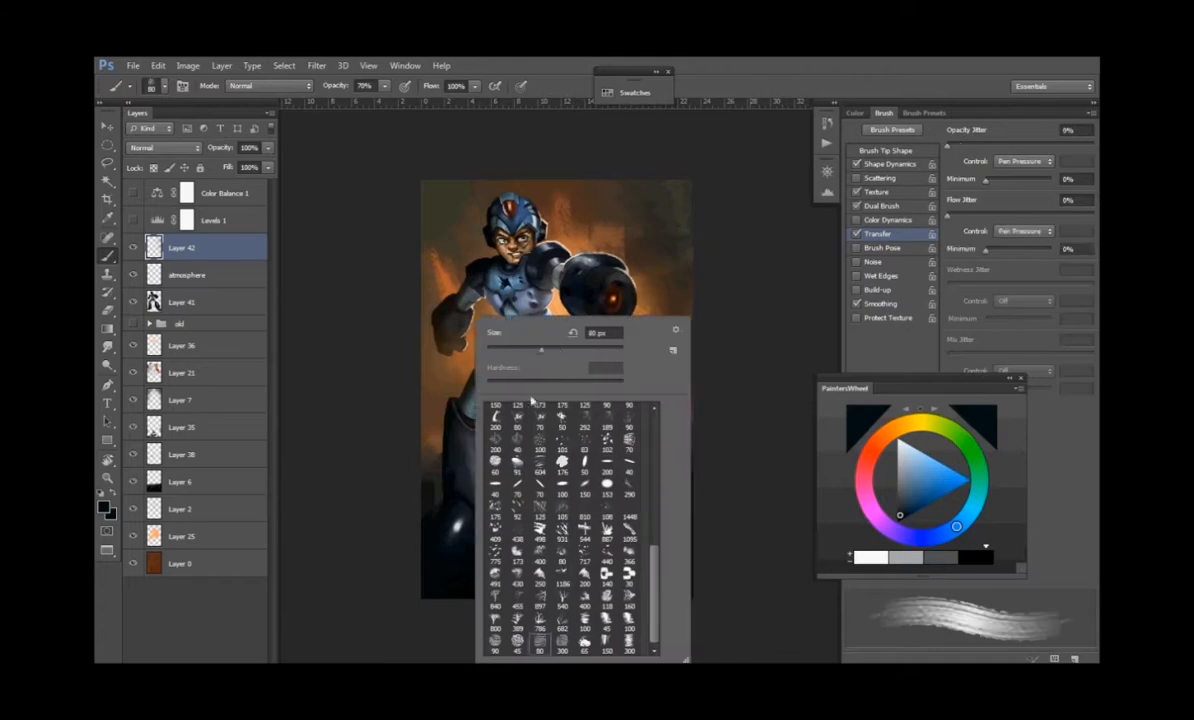
{"action": "left_click", "coordinate": [573, 333]}
{"action": "key", "text": "Return"}
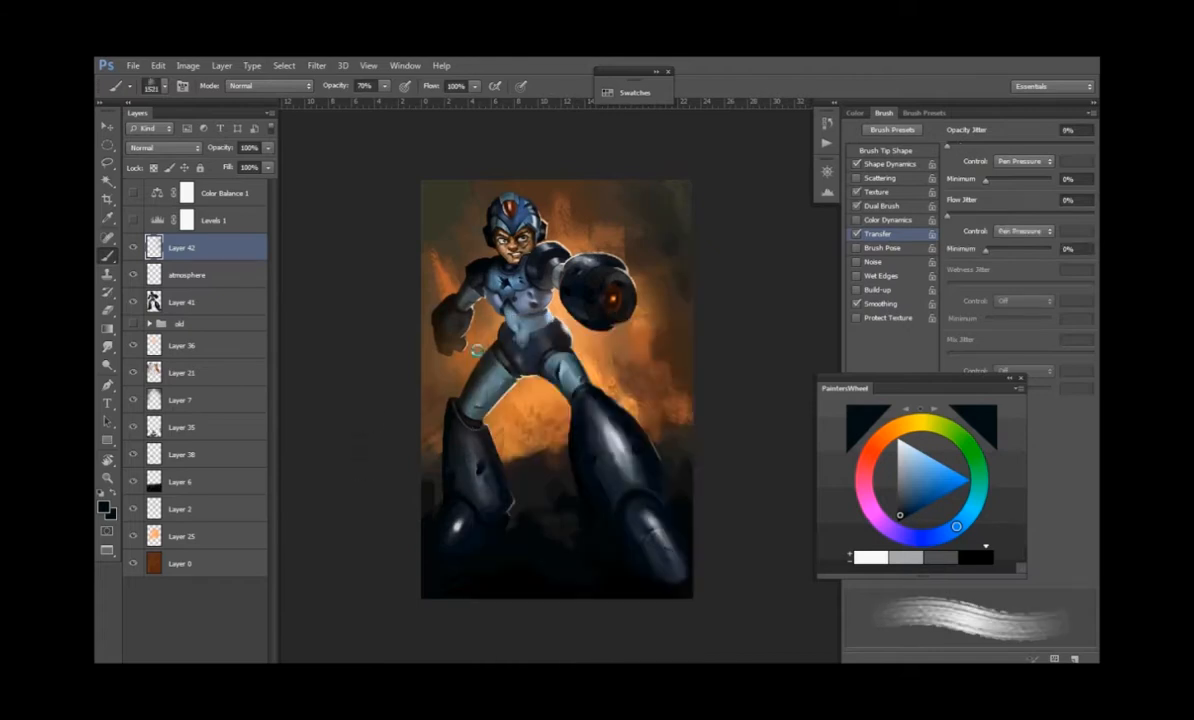
{"action": "mouse_move", "coordinate": [480, 402]}
{"action": "left_mouse_down"}
{"action": "mouse_move", "coordinate": [582, 468]}
{"action": "mouse_move", "coordinate": [578, 432]}
{"action": "left_mouse_up"}
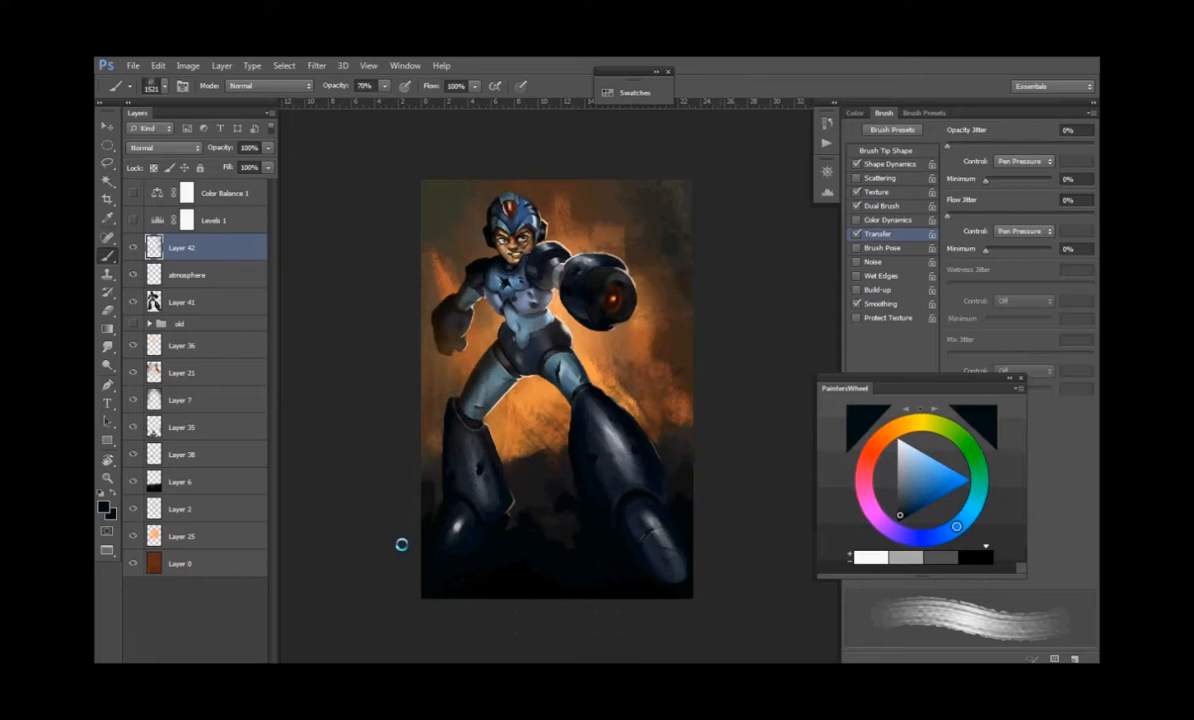
- Add texture to the background with the 300 px speckled tip enlarged to 1521 px, and sample orange from between the legs
{"action": "right_click", "coordinate": [450, 326]}
{"action": "left_click", "coordinate": [533, 642]}
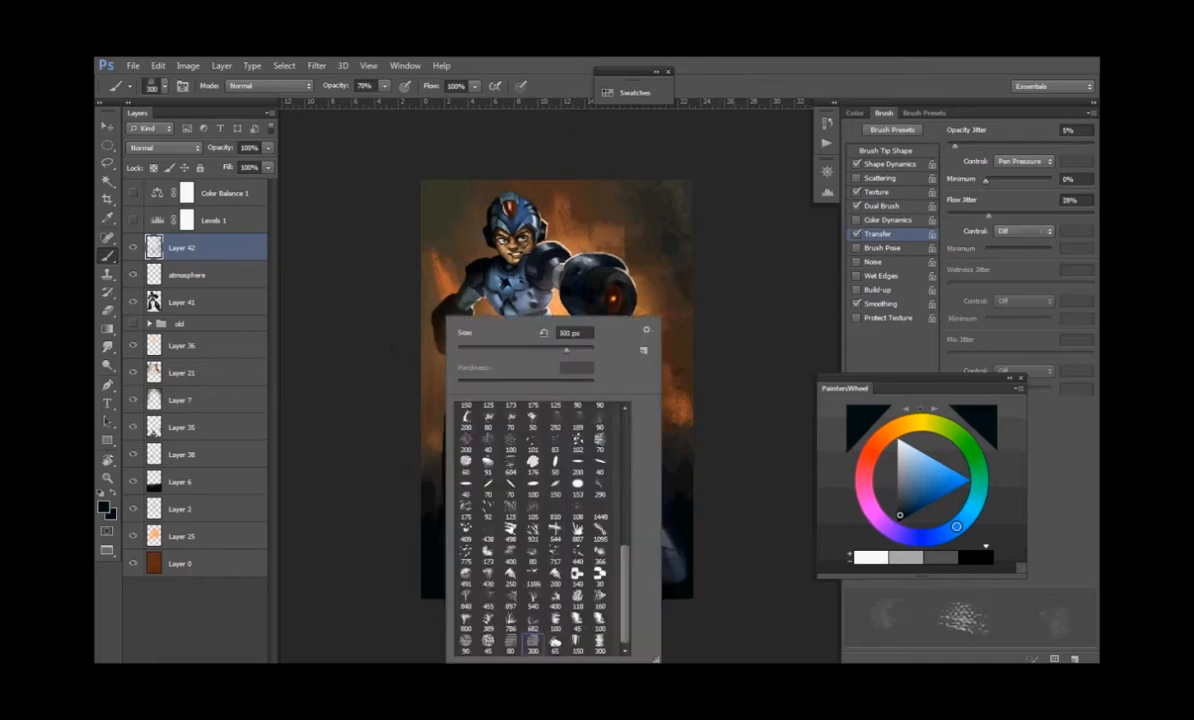
{"action": "right_click", "coordinate": [596, 268]}
{"action": "left_click_drag", "start_coordinate": [715, 303], "coordinate": [731, 303]}
{"action": "left_click", "coordinate": [506, 155]}
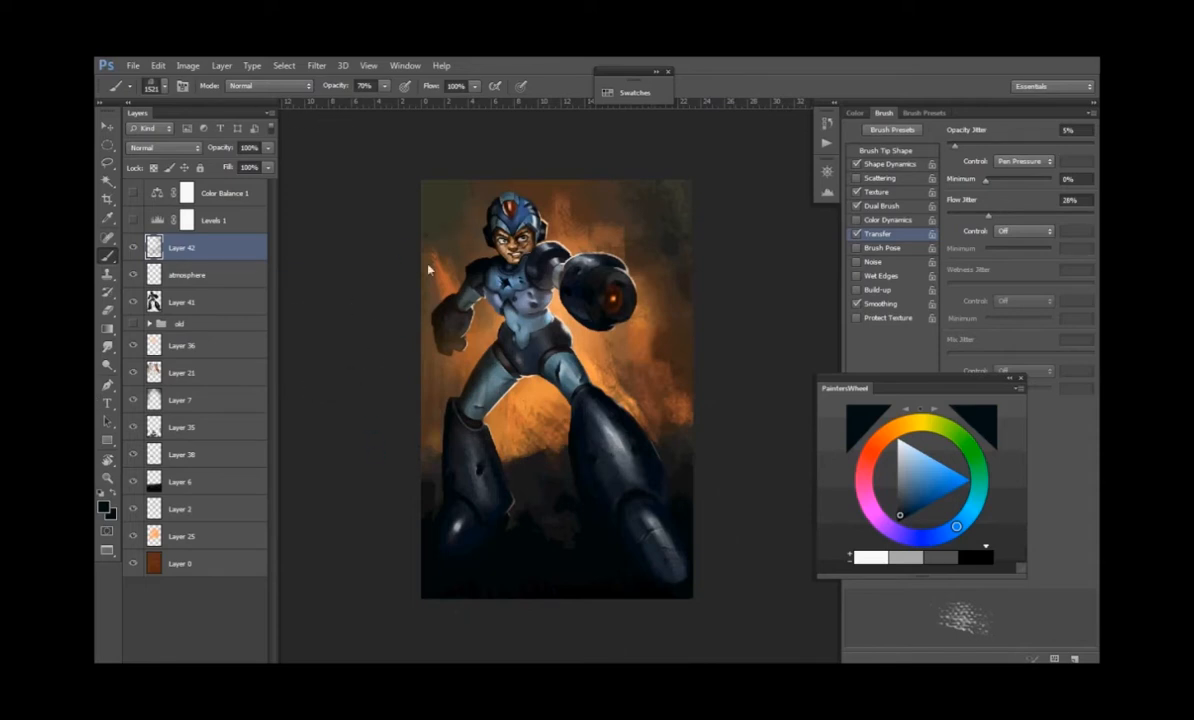
{"action": "left_click", "coordinate": [540, 390], "text": "alt"}
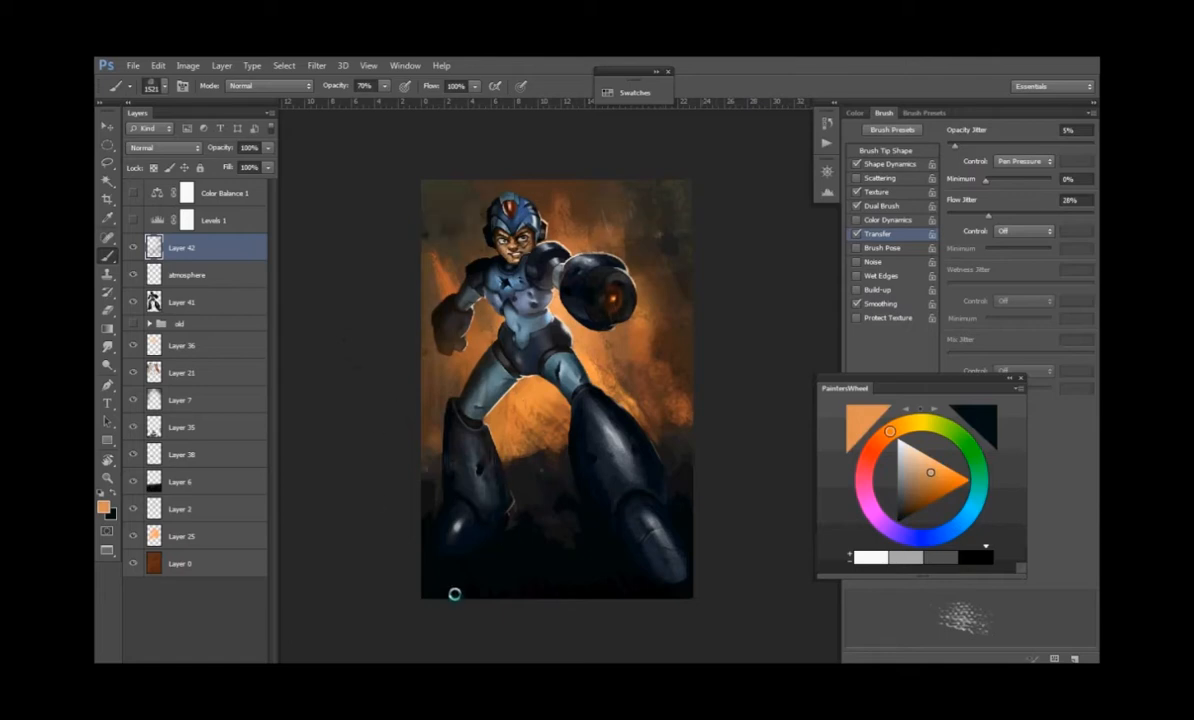
- Erase the texture covering the arm cannon's glowing core with a soft 71 px eraser
{"action": "key", "text": "ctrl"}
{"action": "key", "text": "e"}
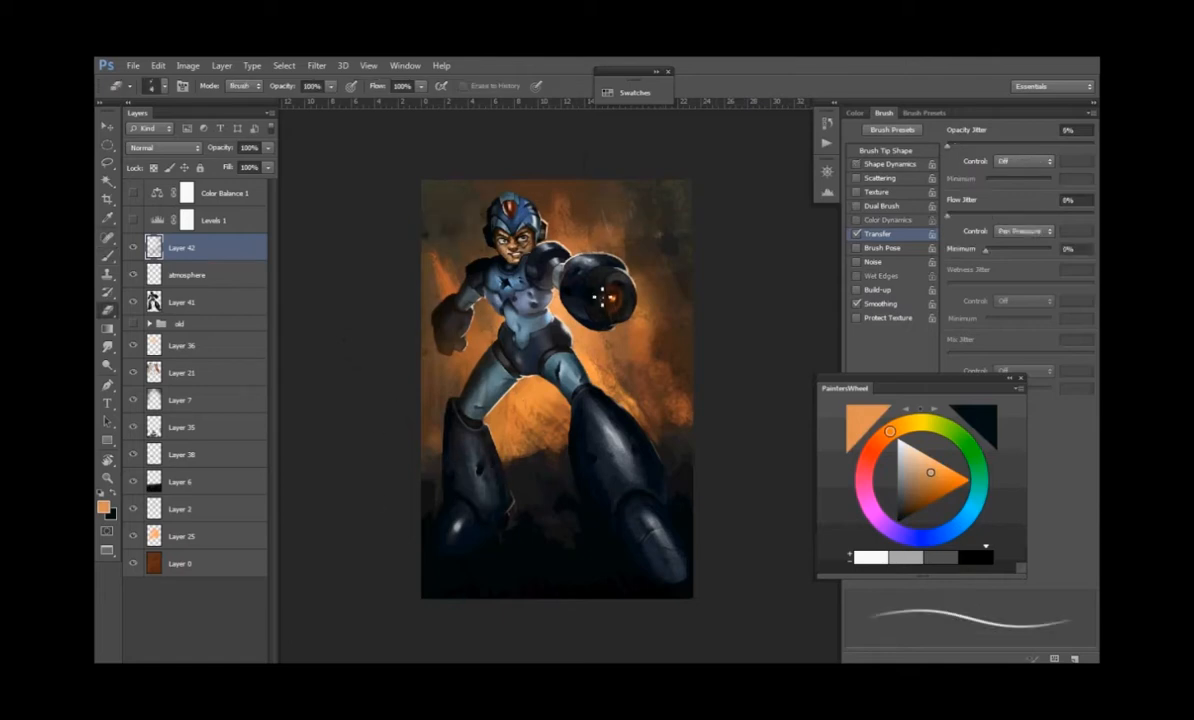
{"action": "right_click", "coordinate": [622, 304]}
{"action": "key", "text": "Return"}
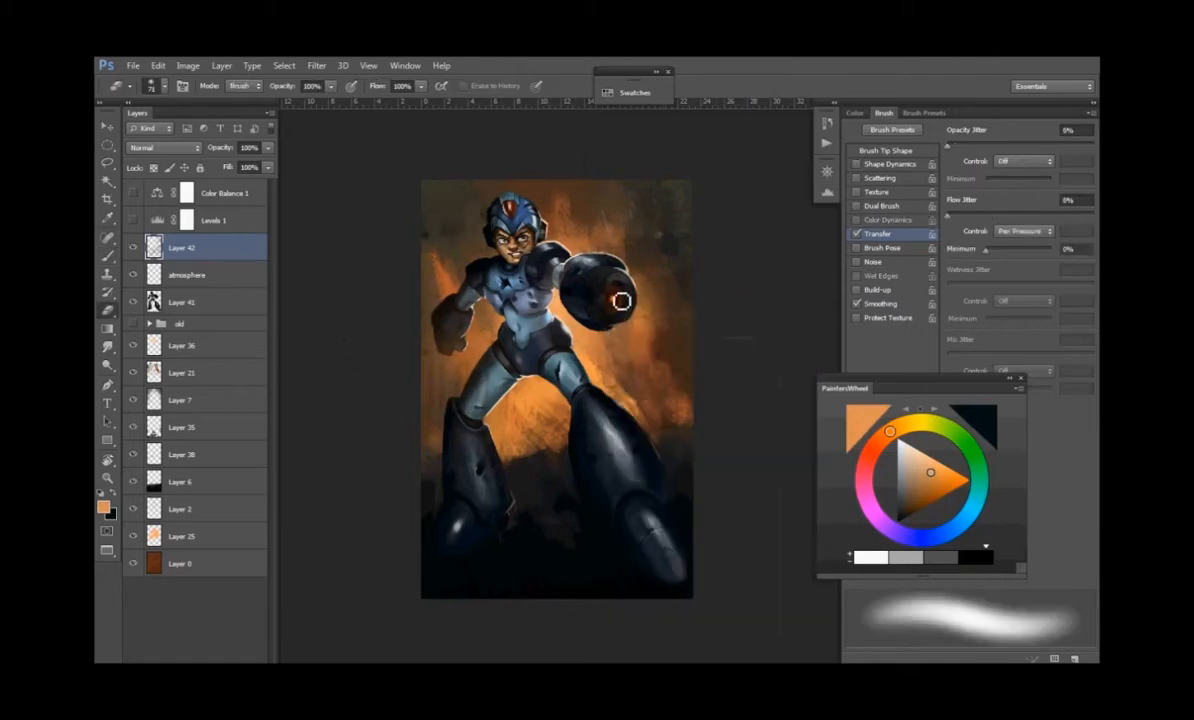
- Set the eraser to the 717 px splatter tip to break up the painted texture
{"action": "right_click", "coordinate": [567, 276]}
{"action": "scroll", "coordinate": [713, 431], "scroll_direction": "down", "scroll_amount": 5}
{"action": "left_click", "coordinate": [690, 552]}
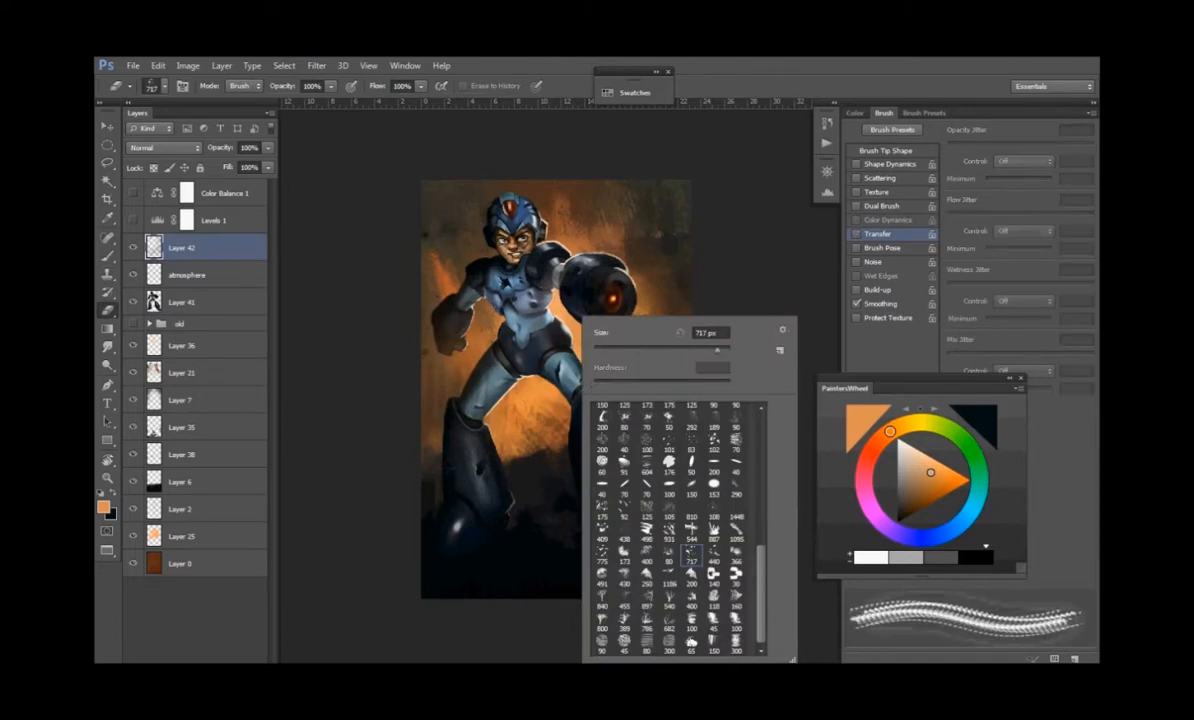
{"action": "key", "text": "Return"}
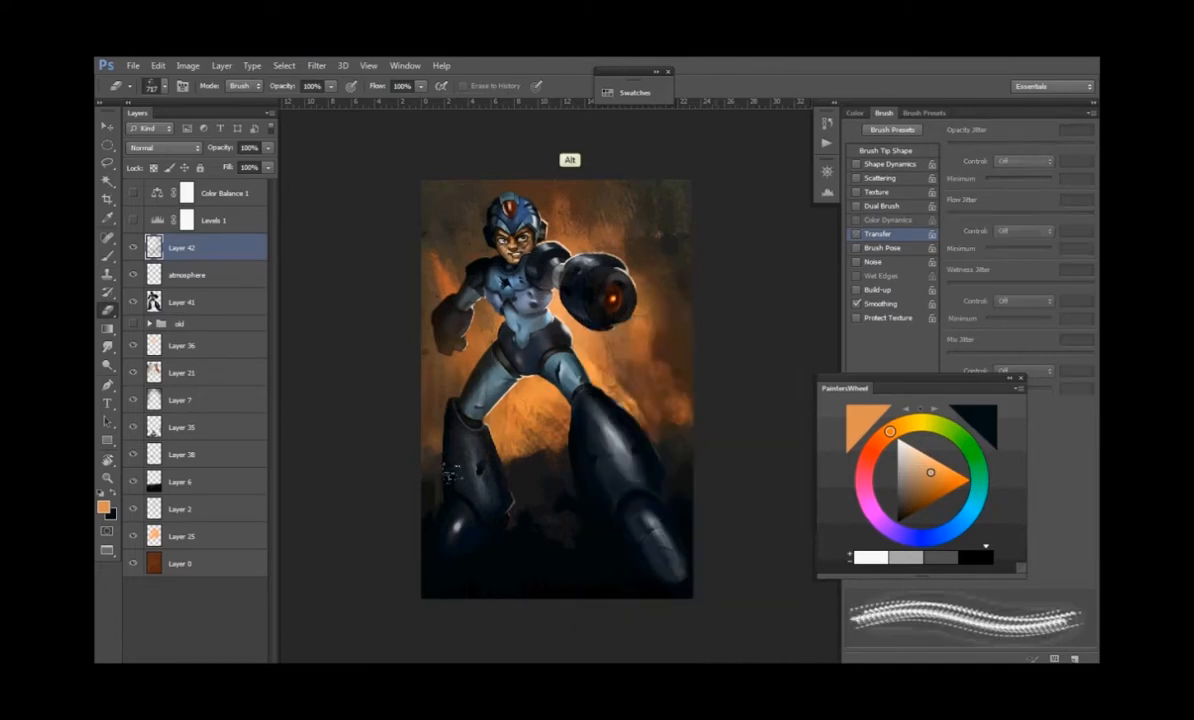
- Paint dark brown sampled from the background using the 65 px textured tip at 391 px, and erase over the lower leg with splatter
{"action": "key", "text": "b"}
{"action": "right_click", "coordinate": [505, 315]}
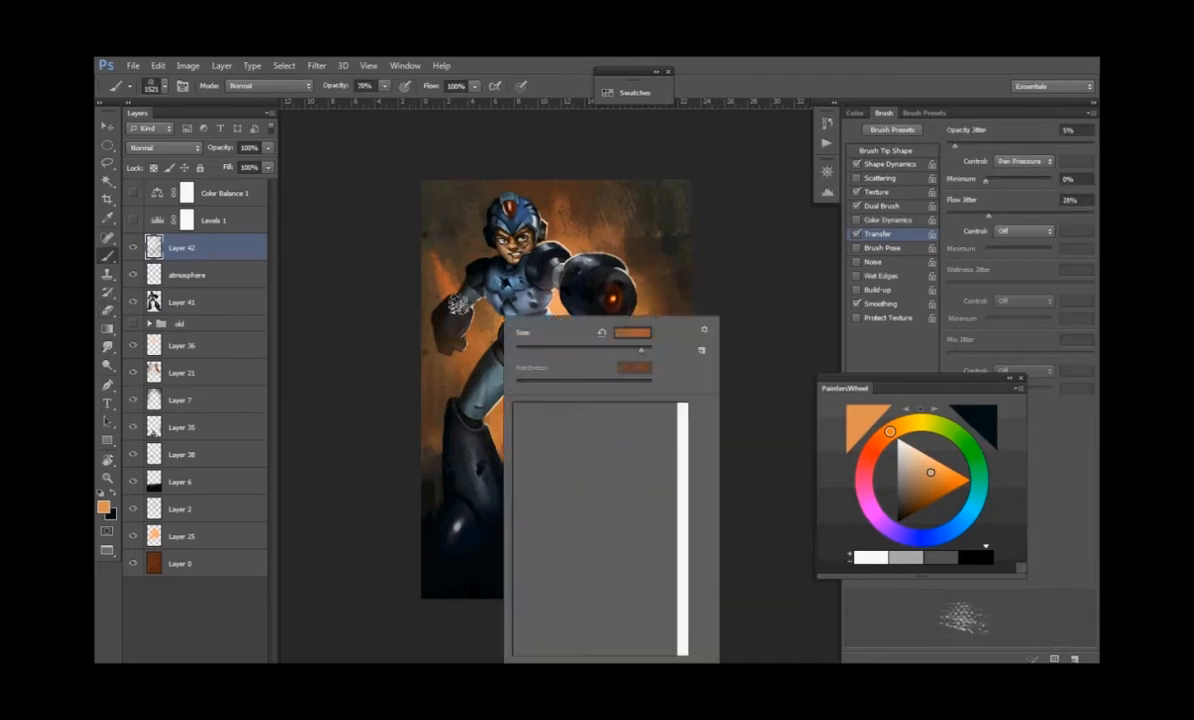
{"action": "double_click", "coordinate": [572, 602]}
{"action": "right_click", "coordinate": [490, 250]}
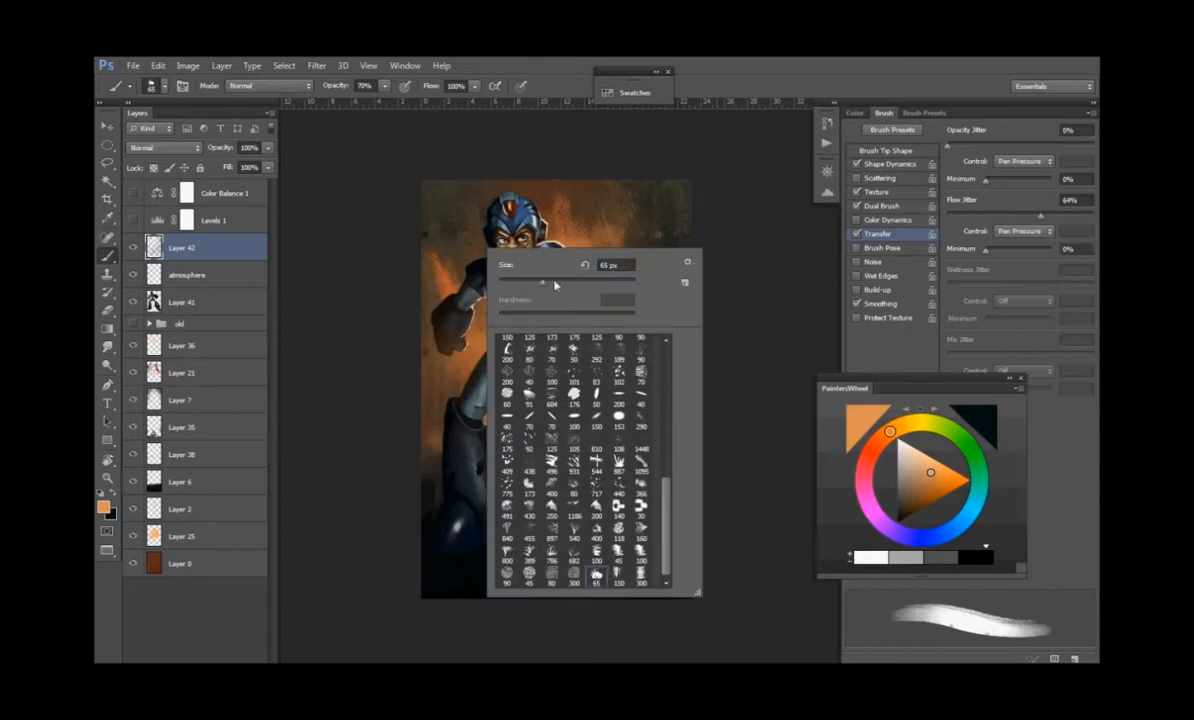
{"action": "type", "text": "350"}
{"action": "key", "text": "Return"}
{"action": "key", "text": "alt"}
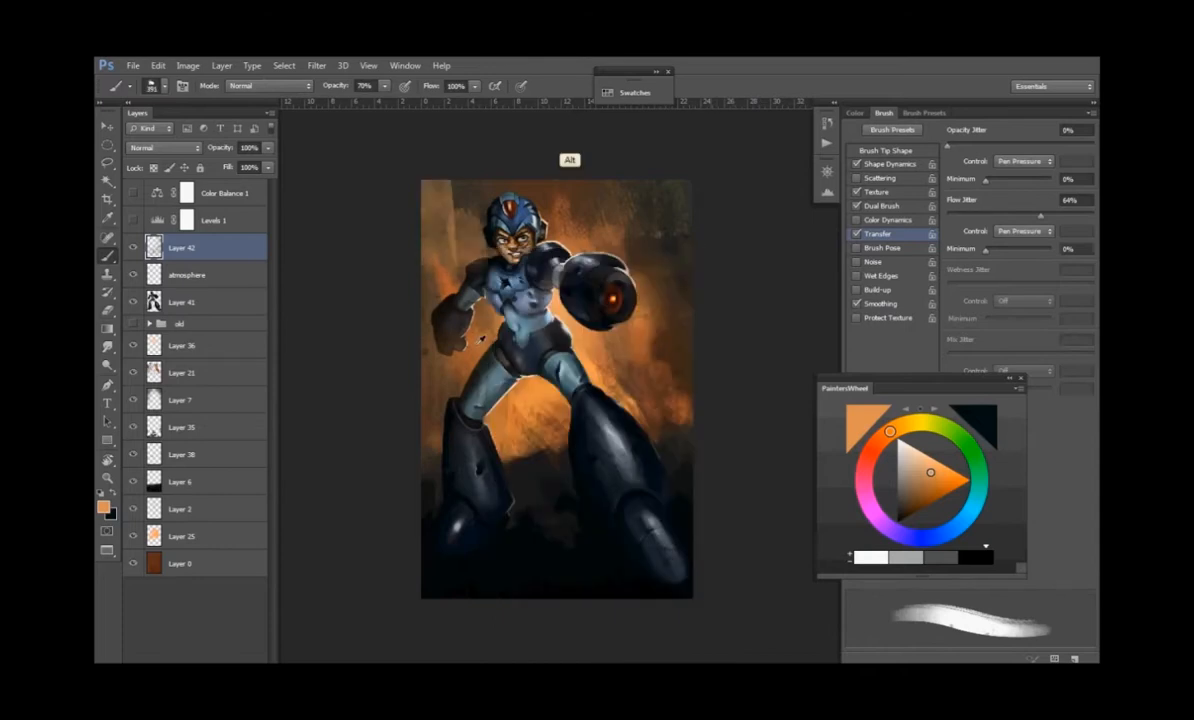
{"action": "left_click", "coordinate": [447, 183], "text": "alt"}
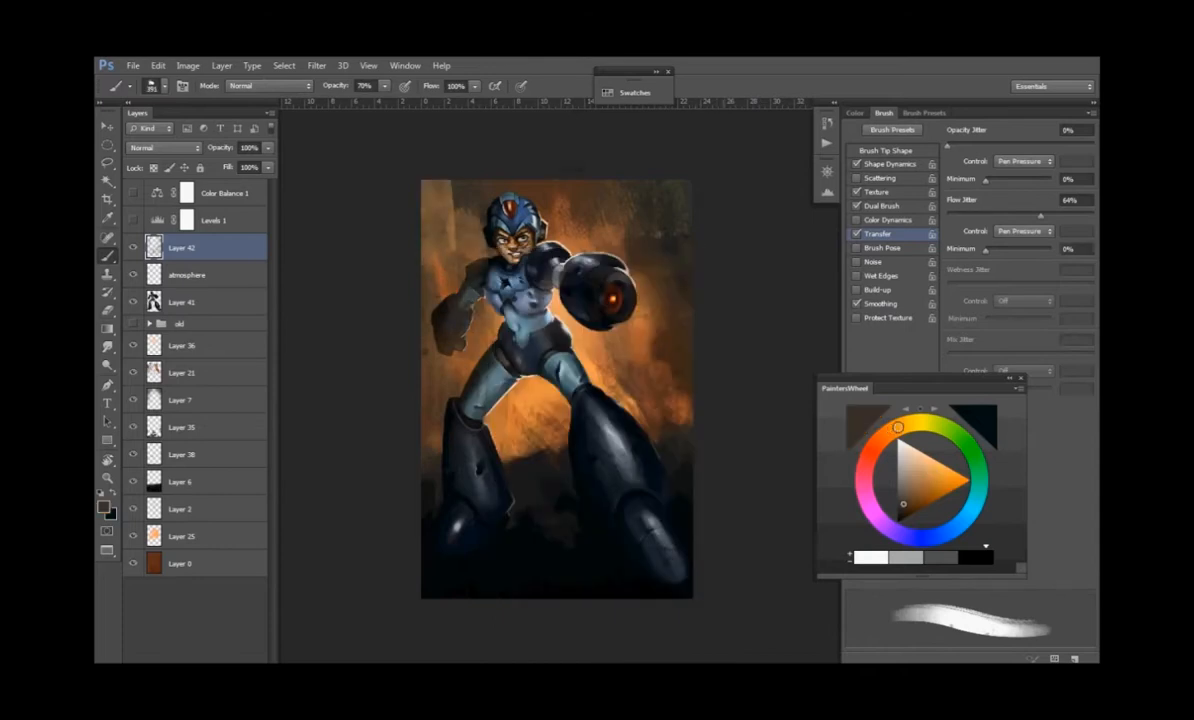
{"action": "key", "text": "e"}
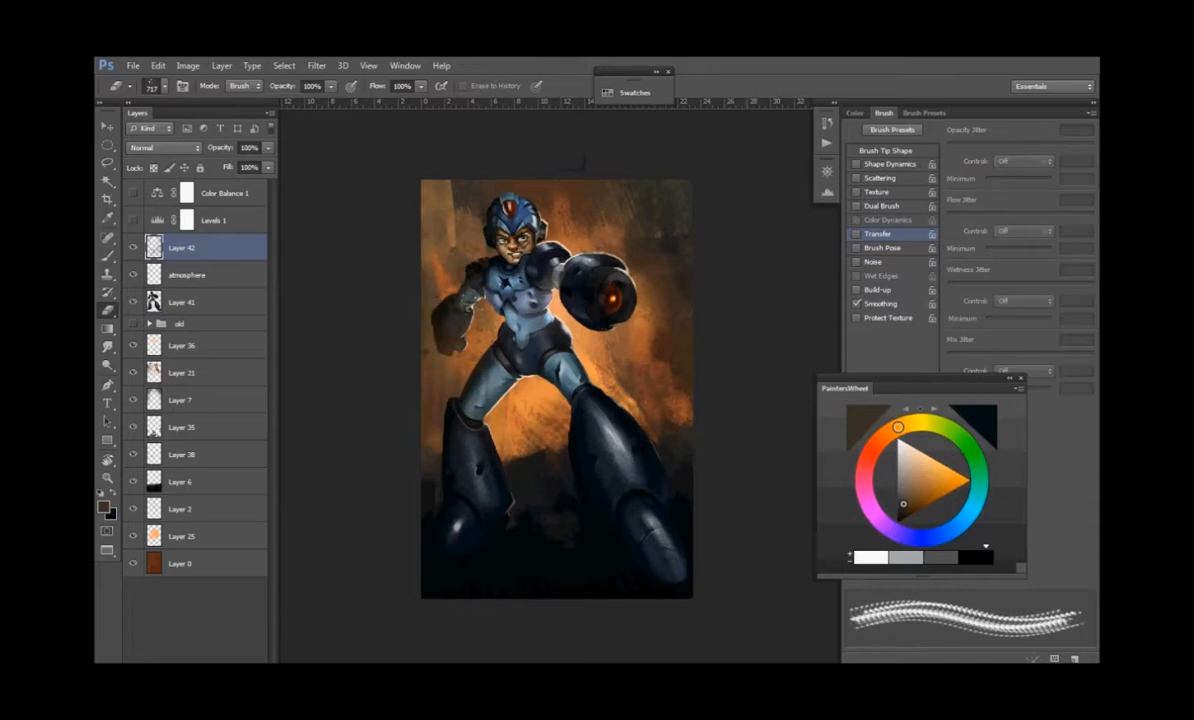
{"action": "left_click_drag", "start_coordinate": [458, 497], "coordinate": [452, 470]}
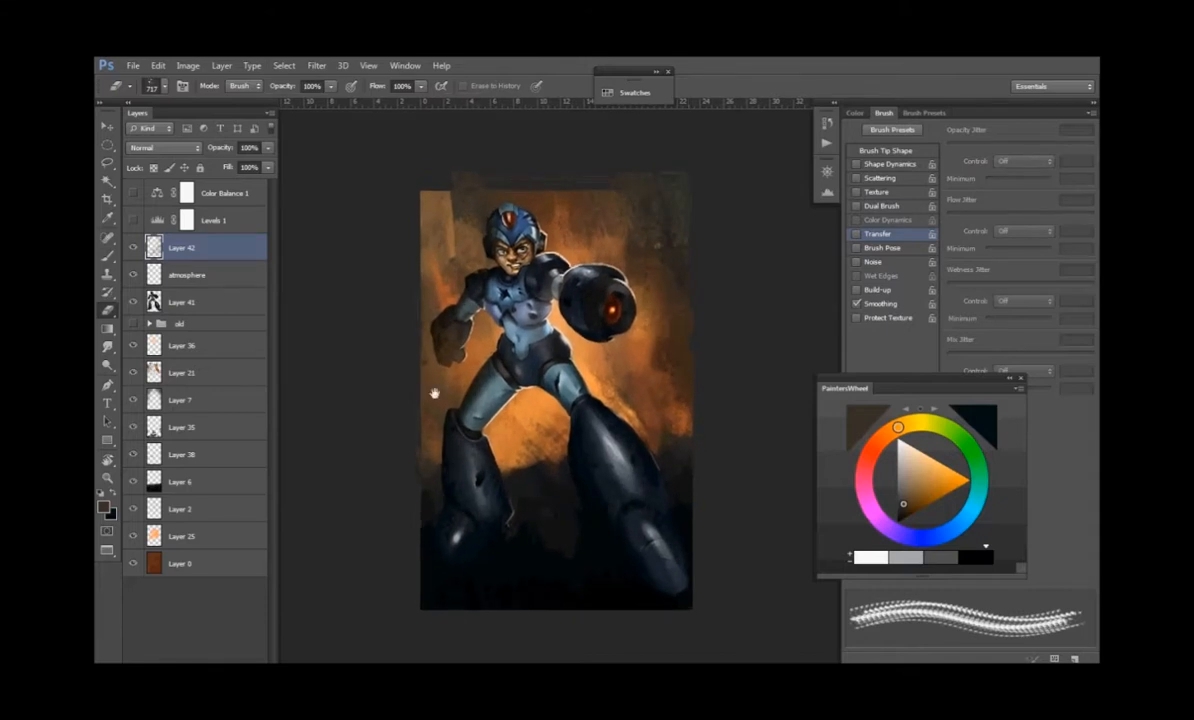
- Show the Levels 1 and Color Balance 1 adjustments, examine the textured painting close up, and hide both adjustments again
{"action": "left_click_drag", "start_coordinate": [434, 393], "coordinate": [436, 396]}
{"action": "left_click", "coordinate": [133, 219]}
{"action": "left_click", "coordinate": [133, 192]}
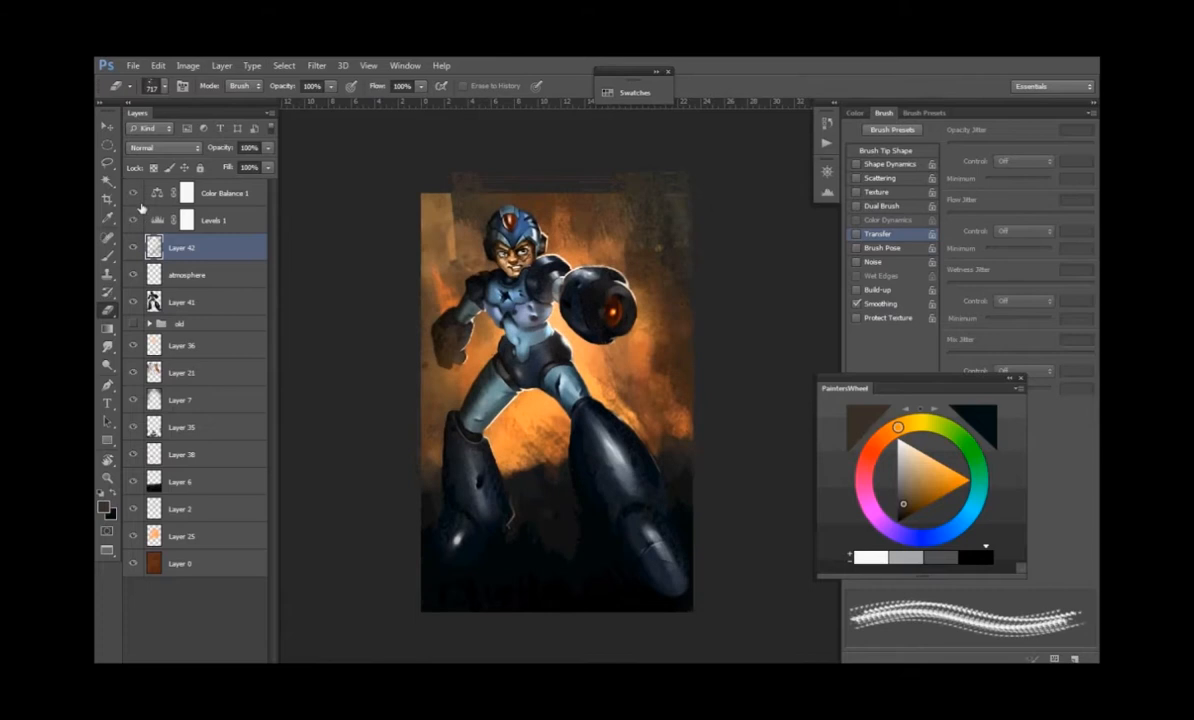
{"action": "left_click_drag", "start_coordinate": [484, 360], "coordinate": [478, 350]}
{"action": "key", "text": "ctrl+plus"}
{"action": "key", "text": "ctrl+plus"}
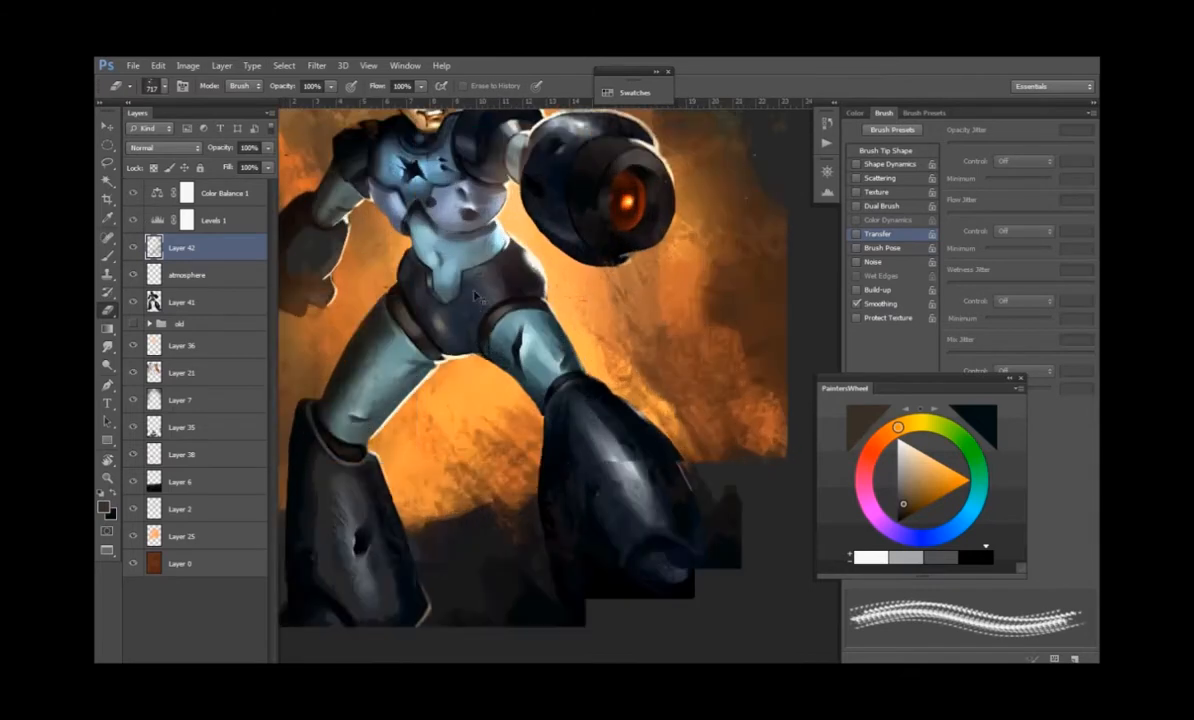
{"action": "mouse_move", "coordinate": [451, 180]}
{"action": "left_mouse_down"}
{"action": "mouse_move", "coordinate": [494, 260]}
{"action": "mouse_move", "coordinate": [478, 321]}
{"action": "left_mouse_up"}
{"action": "key", "text": "ctrl+minus"}
{"action": "key", "text": "ctrl+minus"}
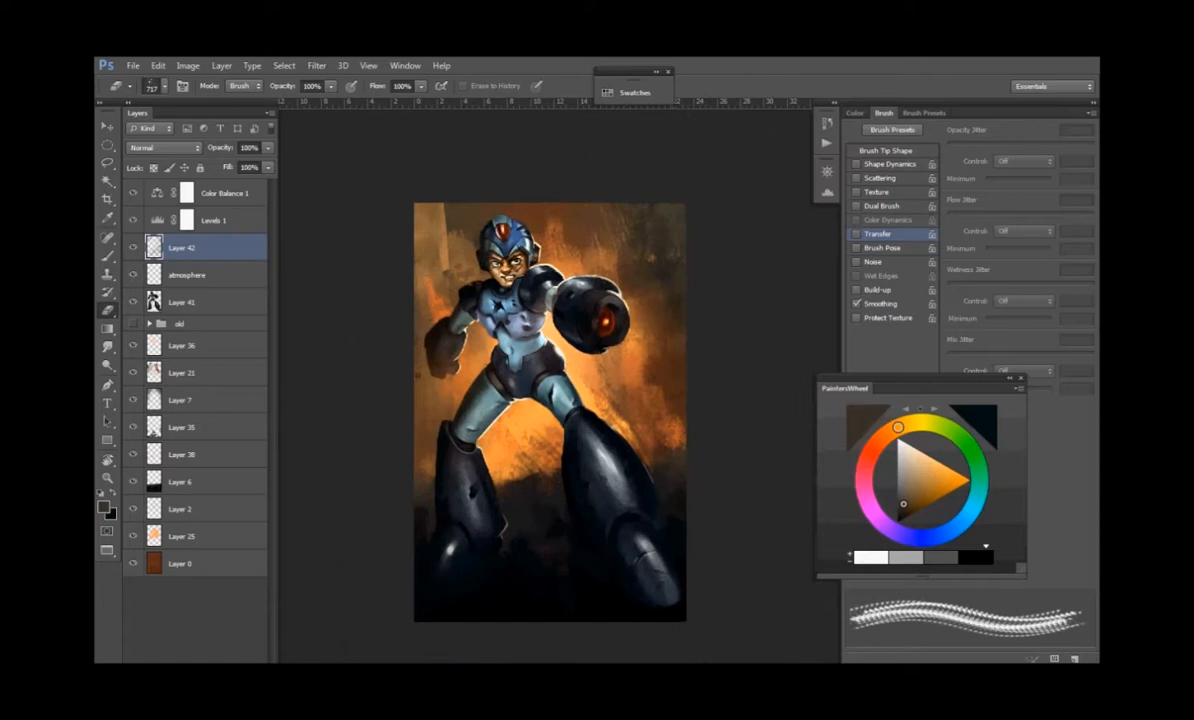
{"action": "left_click", "coordinate": [133, 219]}
{"action": "left_click", "coordinate": [133, 192]}
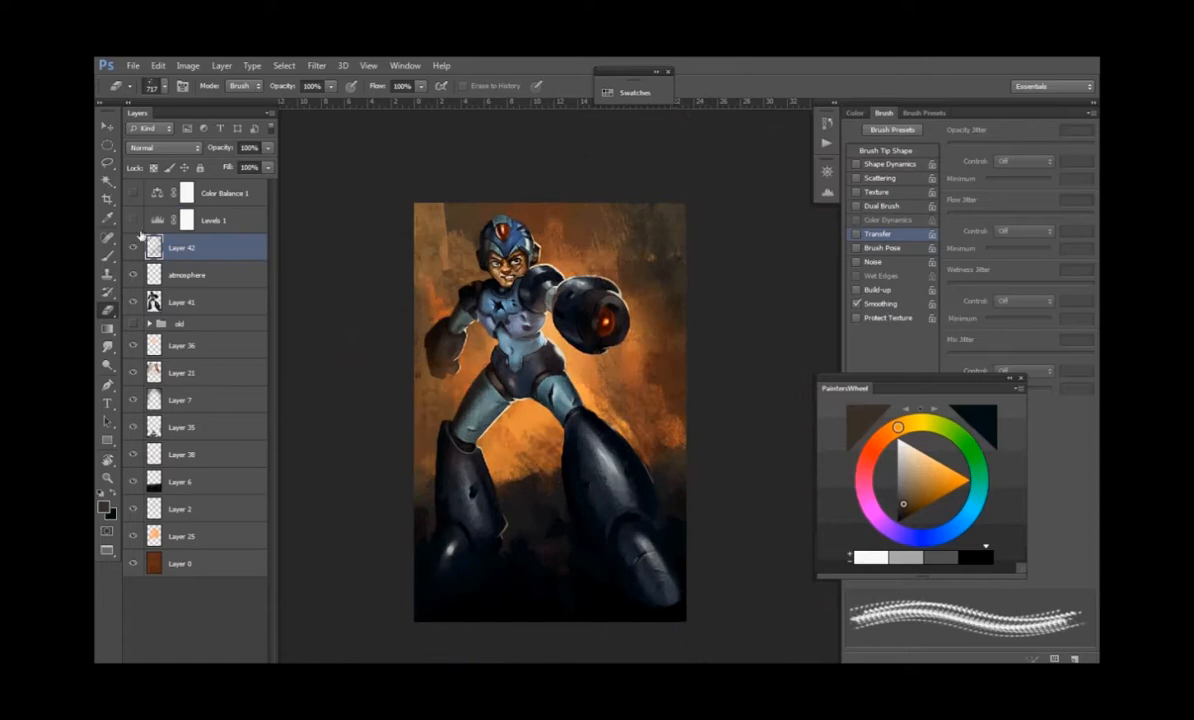
- Add a new layer above Layer 42 and lasso several jagged patches around and between the character's feet
{"action": "key", "text": "ctrl+j"}
{"action": "key", "text": "l"}
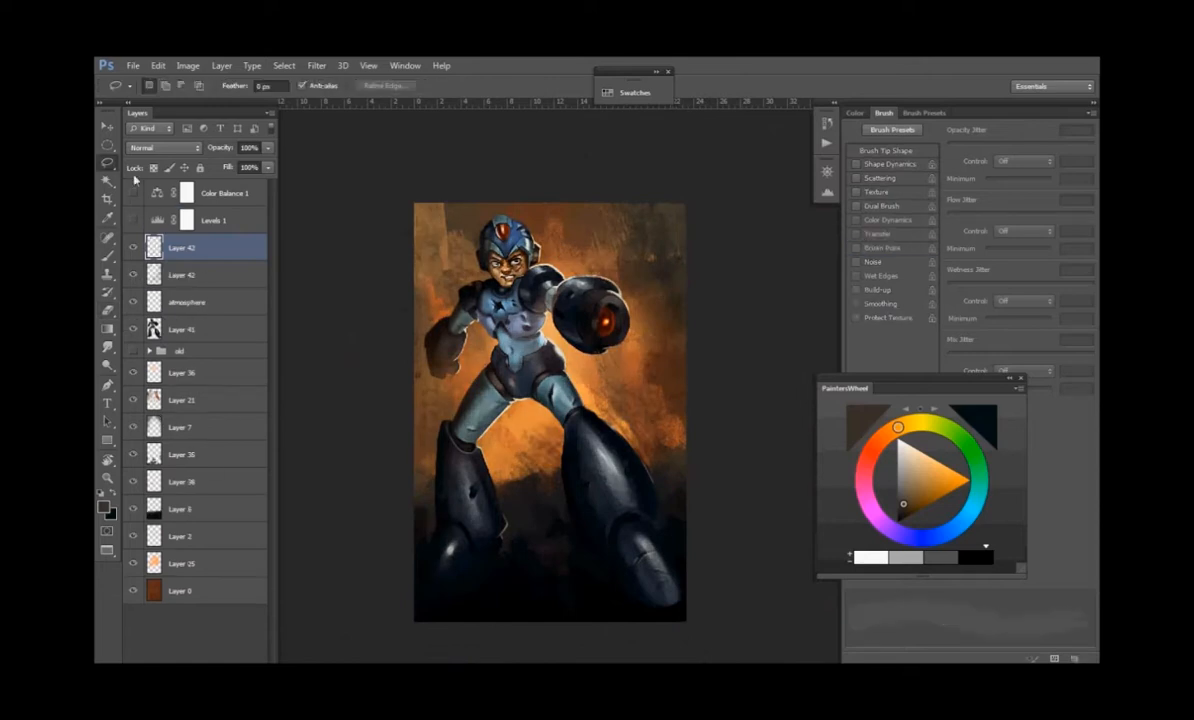
{"action": "left_click_drag", "start_coordinate": [488, 571], "coordinate": [438, 598]}
{"action": "mouse_move", "coordinate": [606, 574]}
{"action": "left_mouse_down"}
{"action": "mouse_move", "coordinate": [635, 603]}
{"action": "mouse_move", "coordinate": [687, 589]}
{"action": "mouse_move", "coordinate": [686, 617]}
{"action": "mouse_move", "coordinate": [668, 616]}
{"action": "left_mouse_up"}
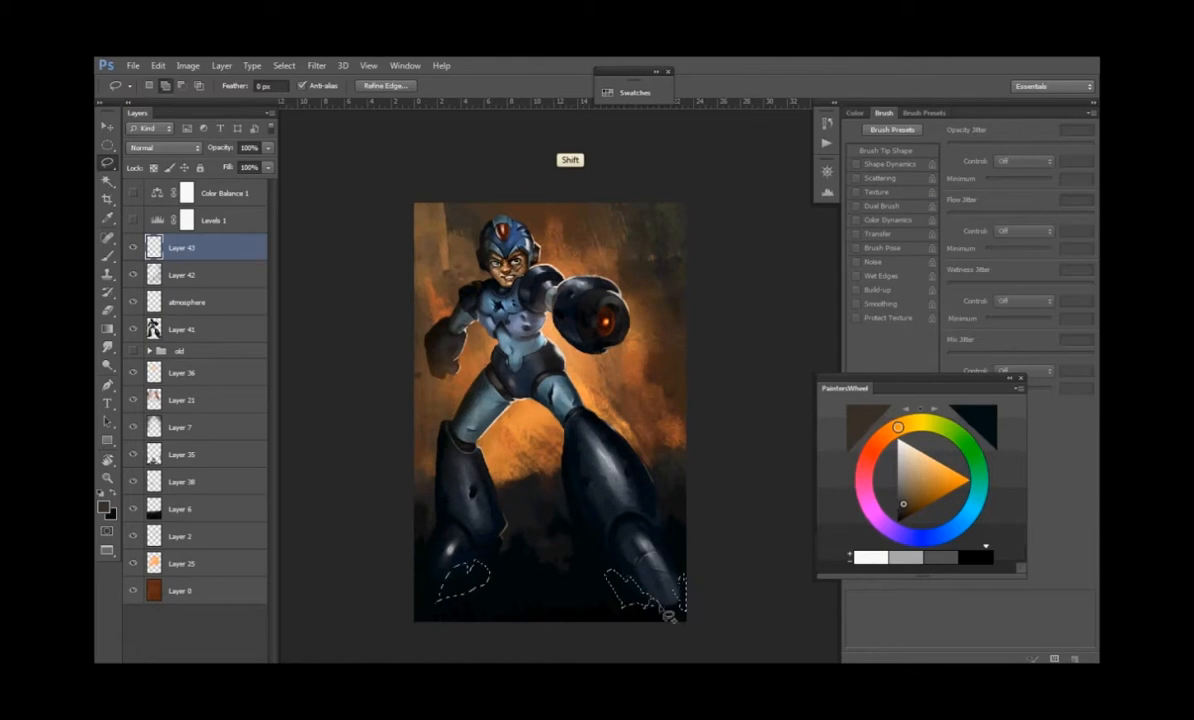
{"action": "mouse_move", "coordinate": [497, 552]}
{"action": "left_mouse_down"}
{"action": "mouse_move", "coordinate": [522, 568]}
{"action": "mouse_move", "coordinate": [500, 576]}
{"action": "left_mouse_up"}
{"action": "left_click_drag", "start_coordinate": [542, 540], "coordinate": [560, 576]}
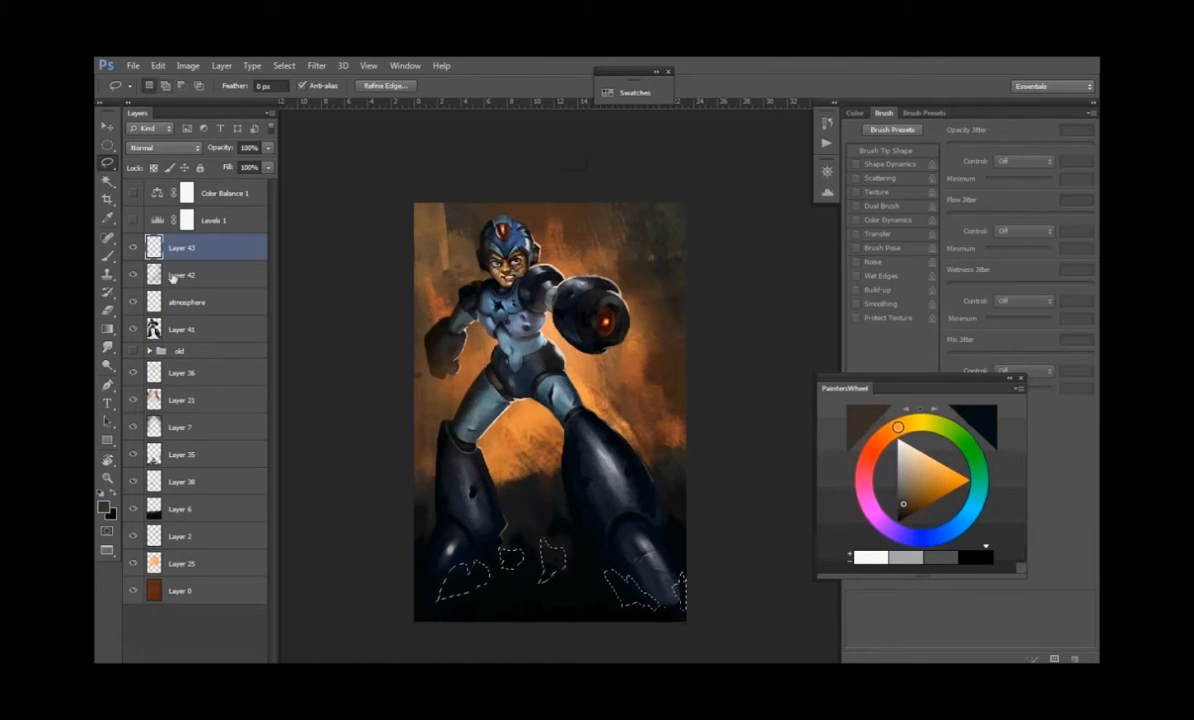
- Fill the selected ground patches with black using a soft round 391 px brush with its opacity controlled by Pen Pressure
{"action": "key", "text": "b"}
{"action": "right_click", "coordinate": [479, 480]}
{"action": "left_click_drag", "start_coordinate": [651, 545], "coordinate": [651, 440]}
{"action": "left_click", "coordinate": [496, 413]}
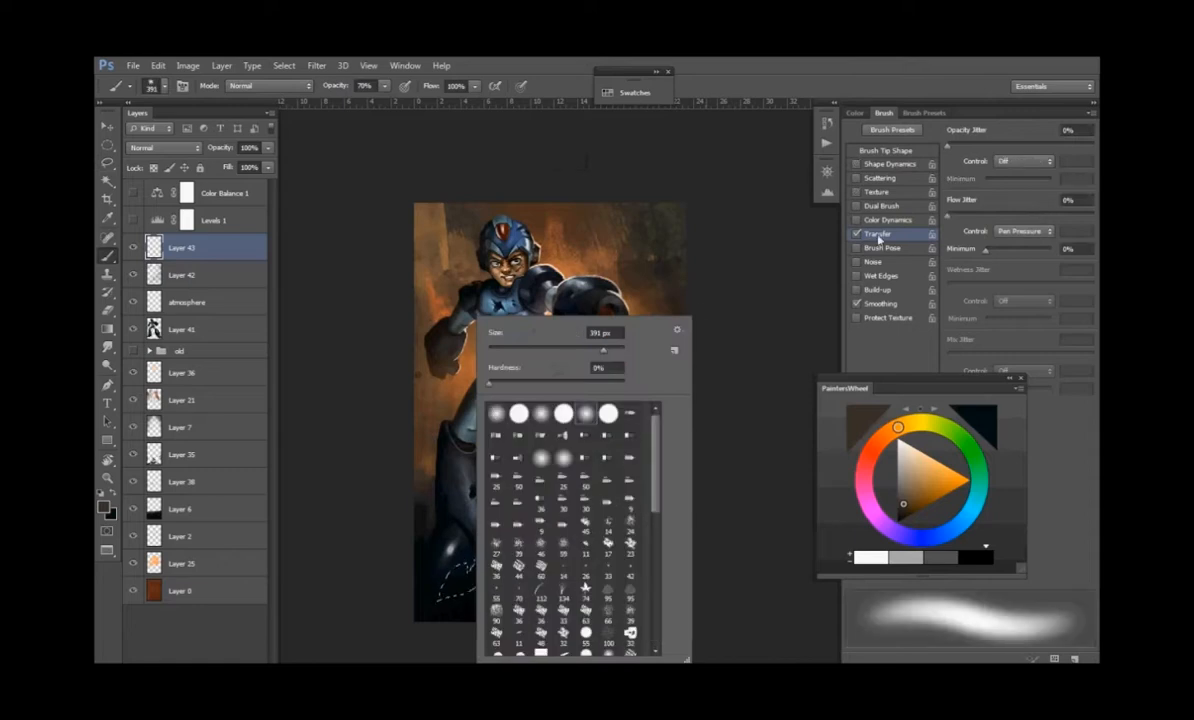
{"action": "left_click", "coordinate": [1011, 162]}
{"action": "left_click", "coordinate": [1013, 198]}
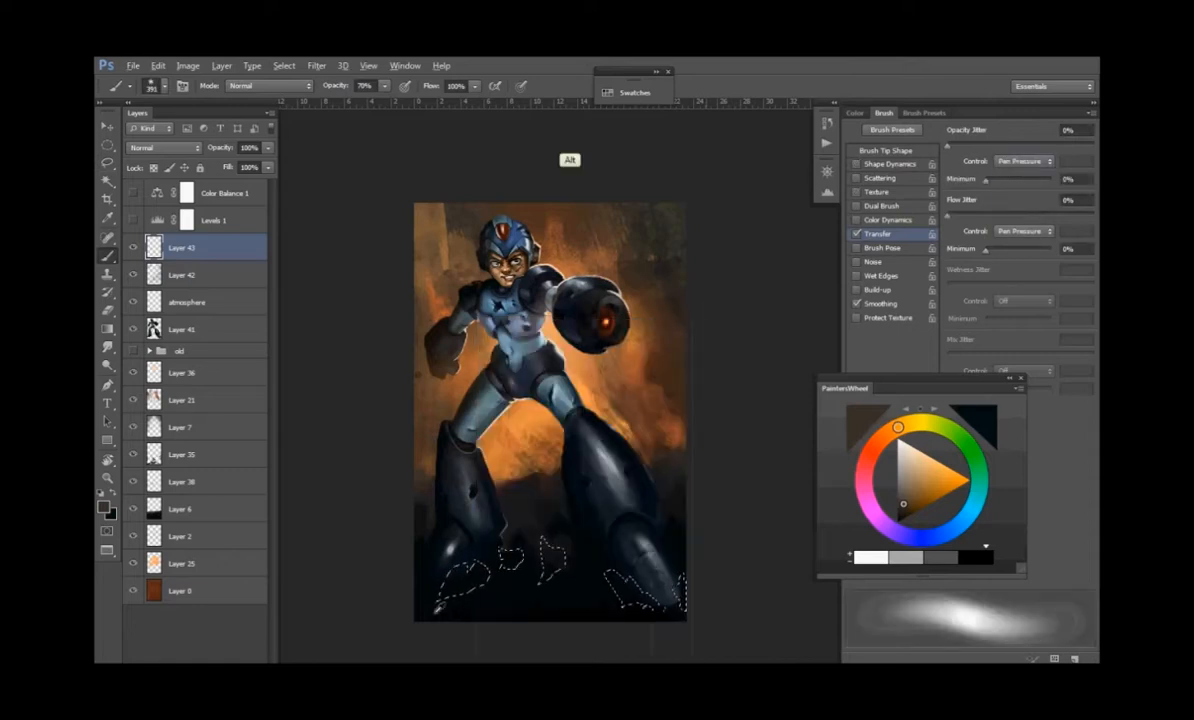
{"action": "left_click", "coordinate": [108, 507]}
{"action": "left_click", "coordinate": [914, 147]}
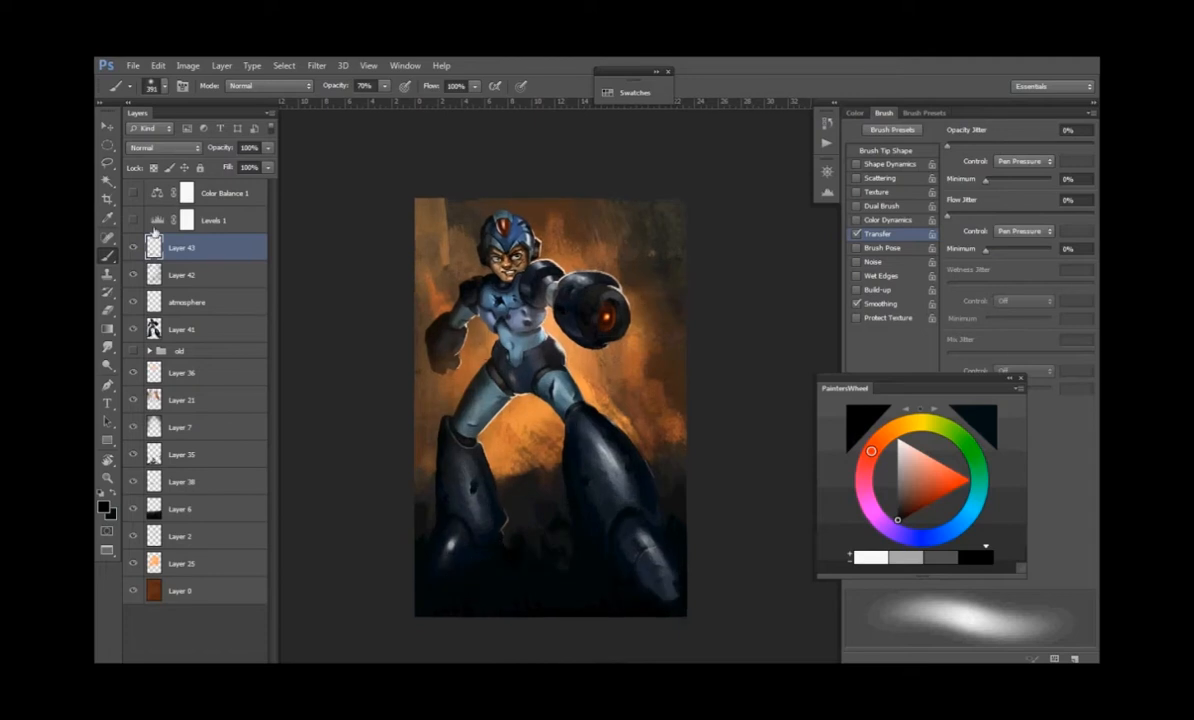
- Add another layer above Layer 43 and lasso jagged rubble shapes along the ground at the base of the painting
{"action": "key", "text": "l"}
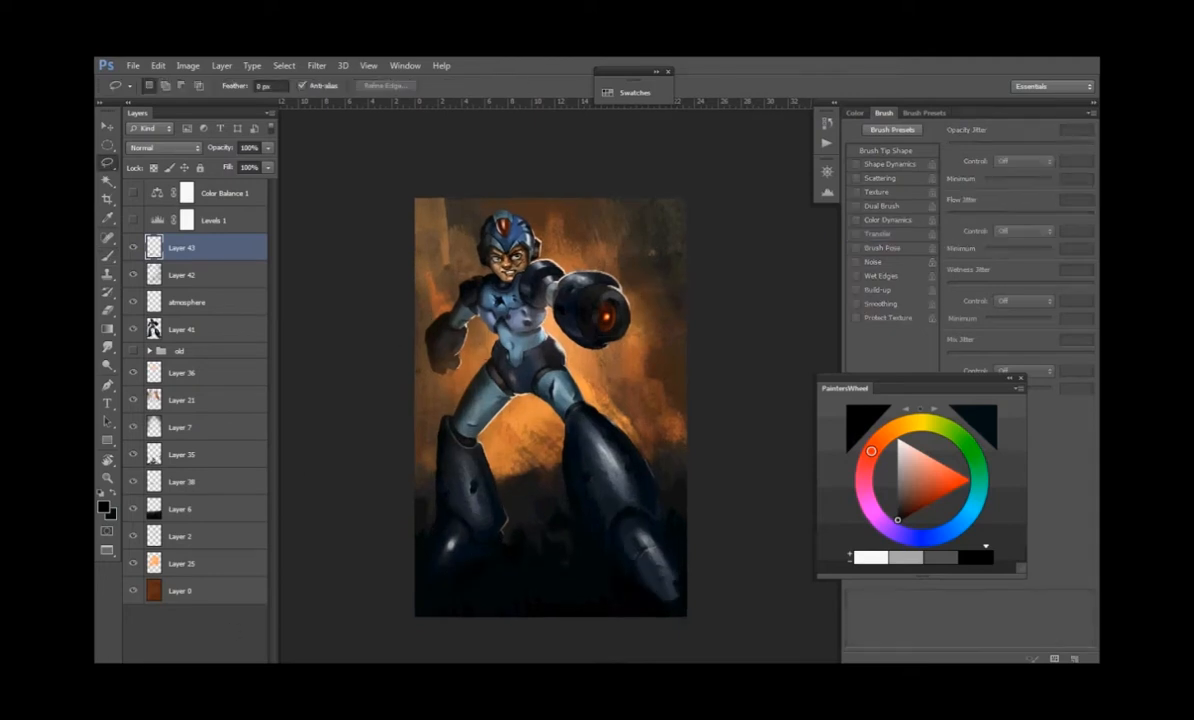
{"action": "key", "text": "ctrl+shift+alt+n"}
{"action": "mouse_move", "coordinate": [406, 588]}
{"action": "left_mouse_down"}
{"action": "mouse_move", "coordinate": [432, 565]}
{"action": "mouse_move", "coordinate": [524, 591]}
{"action": "mouse_move", "coordinate": [489, 613]}
{"action": "mouse_move", "coordinate": [446, 605]}
{"action": "left_mouse_up"}
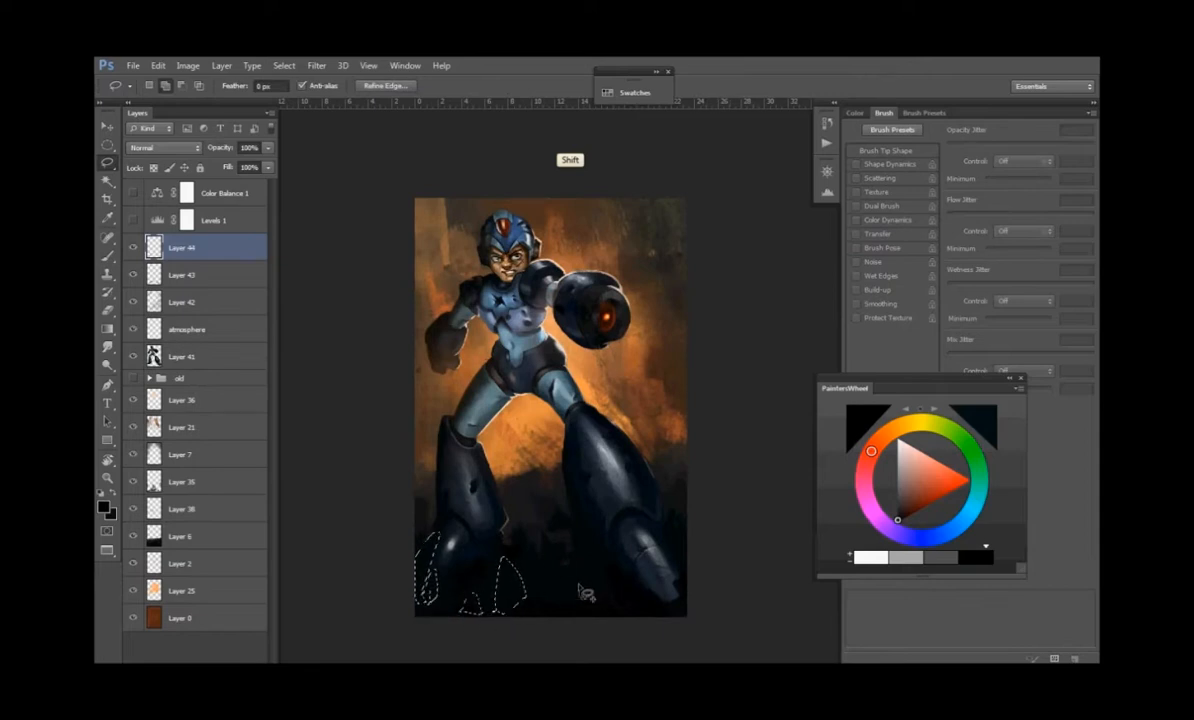
{"action": "mouse_move", "coordinate": [583, 545]}
{"action": "left_mouse_down"}
{"action": "mouse_move", "coordinate": [619, 597]}
{"action": "mouse_move", "coordinate": [622, 587]}
{"action": "mouse_move", "coordinate": [556, 568]}
{"action": "left_mouse_up"}
{"action": "left_click_drag", "start_coordinate": [630, 590], "coordinate": [664, 612]}
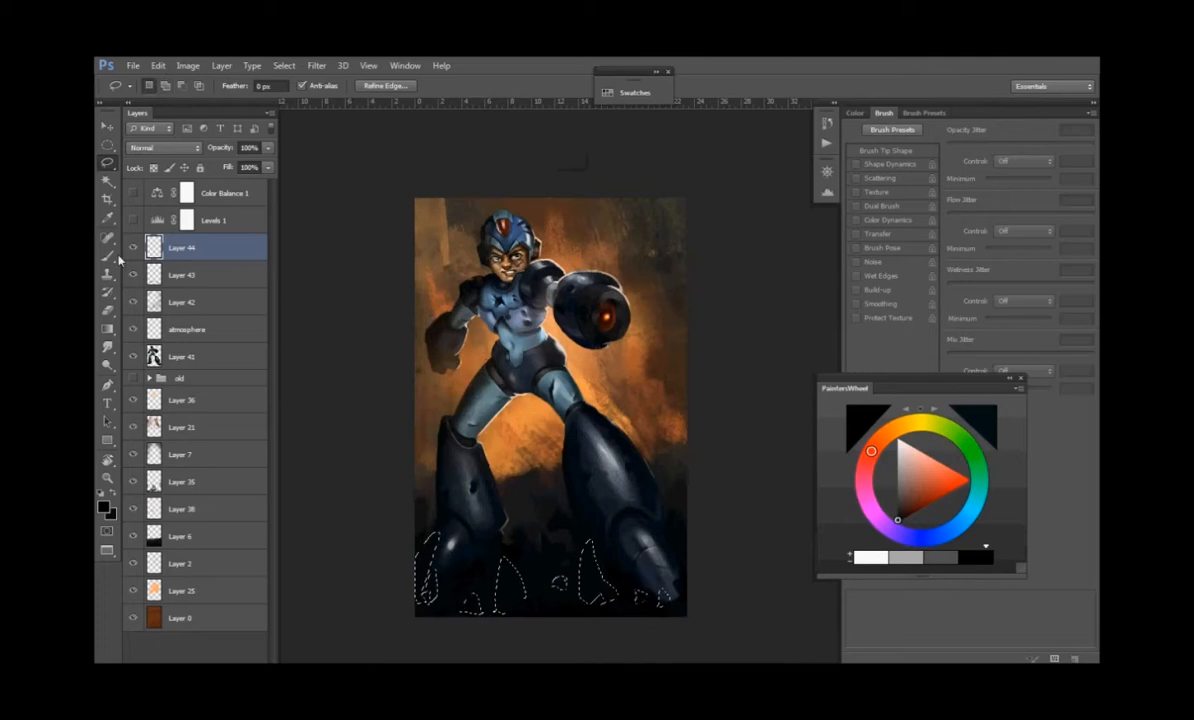
- Paint the lassoed rubble shapes along the ground black with the soft round 391 px brush and clear the selection
{"action": "key", "text": "b"}
{"action": "left_click", "coordinate": [103, 507]}
{"action": "left_click", "coordinate": [940, 142]}
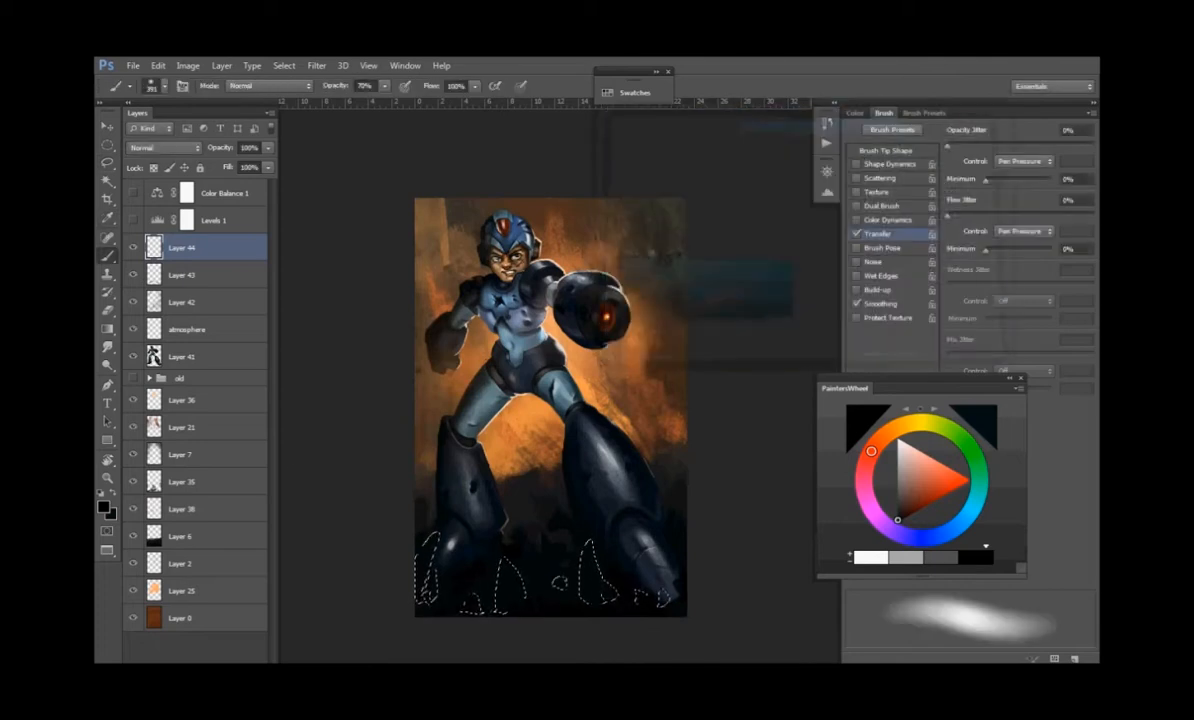
{"action": "left_click_drag", "start_coordinate": [430, 560], "coordinate": [490, 590]}
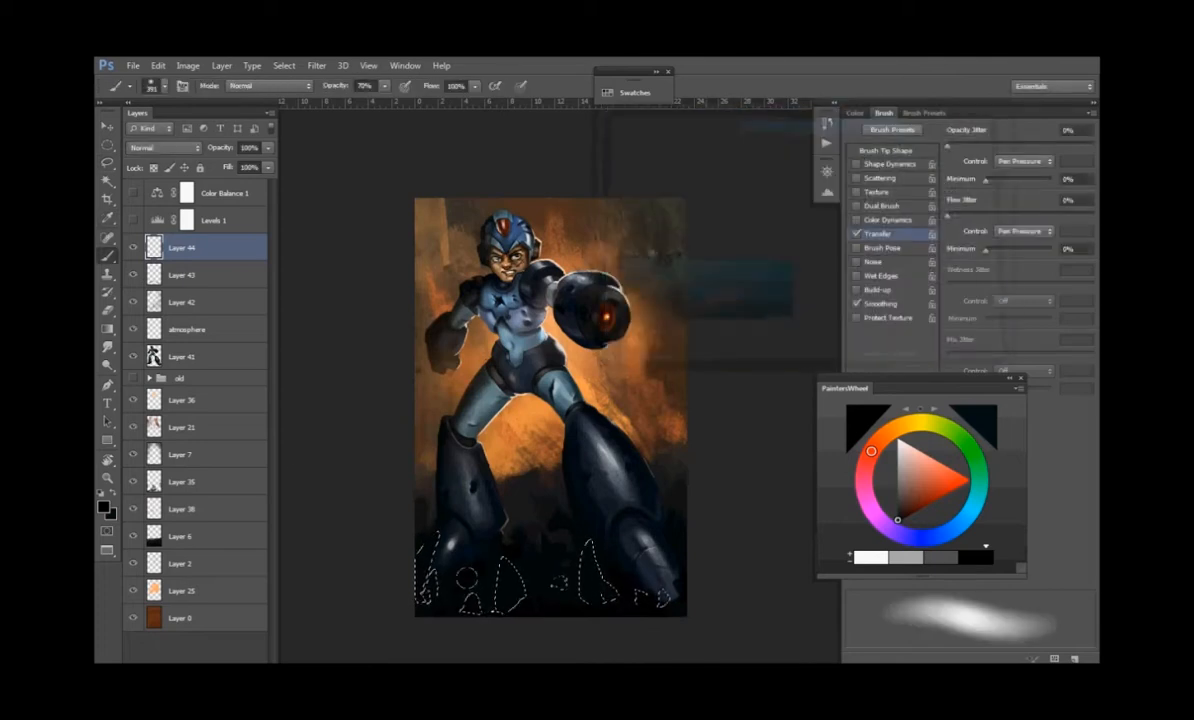
{"action": "left_click_drag", "start_coordinate": [580, 555], "coordinate": [600, 590]}
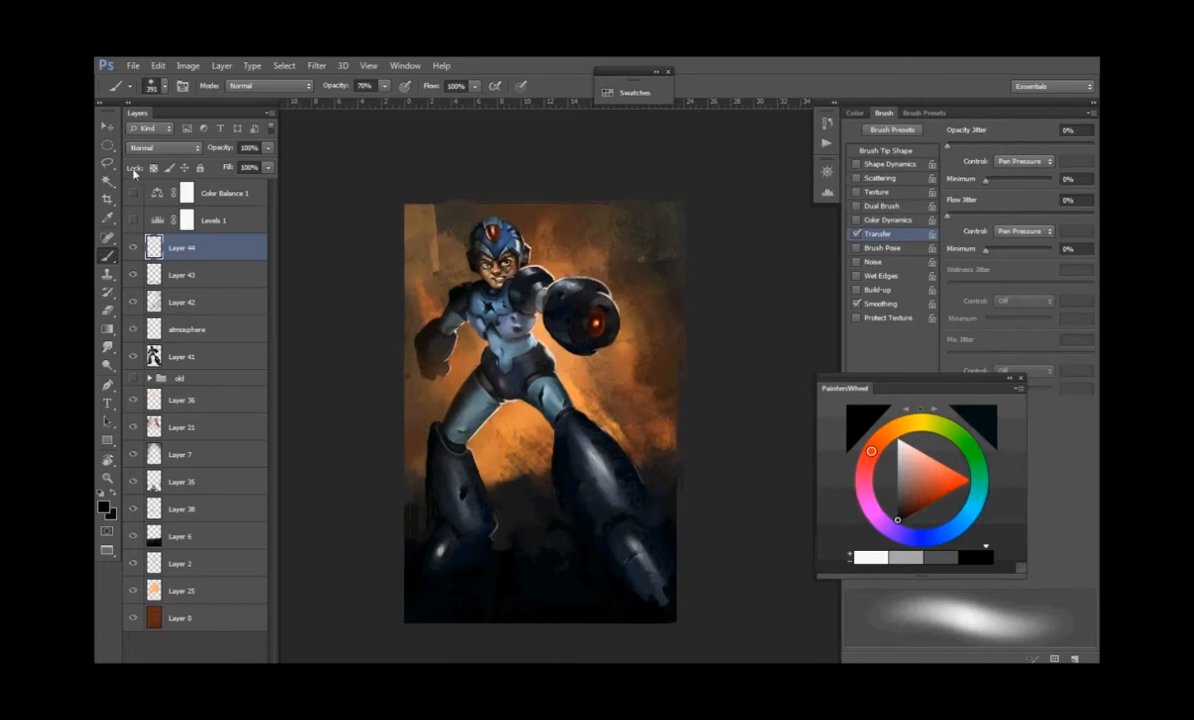
- Lasso jagged patches along both side edges and between the character's legs, shade them with the soft brush, and deselect
{"action": "key", "text": "l"}
{"action": "left_click_drag", "start_coordinate": [485, 470], "coordinate": [512, 495]}
{"action": "mouse_move", "coordinate": [670, 492]}
{"action": "left_mouse_down"}
{"action": "mouse_move", "coordinate": [658, 388]}
{"action": "mouse_move", "coordinate": [668, 480]}
{"action": "left_mouse_up"}
{"action": "mouse_move", "coordinate": [402, 492]}
{"action": "left_mouse_down"}
{"action": "mouse_move", "coordinate": [385, 450]}
{"action": "mouse_move", "coordinate": [392, 398]}
{"action": "mouse_move", "coordinate": [405, 406]}
{"action": "left_mouse_up"}
{"action": "key", "text": "b"}
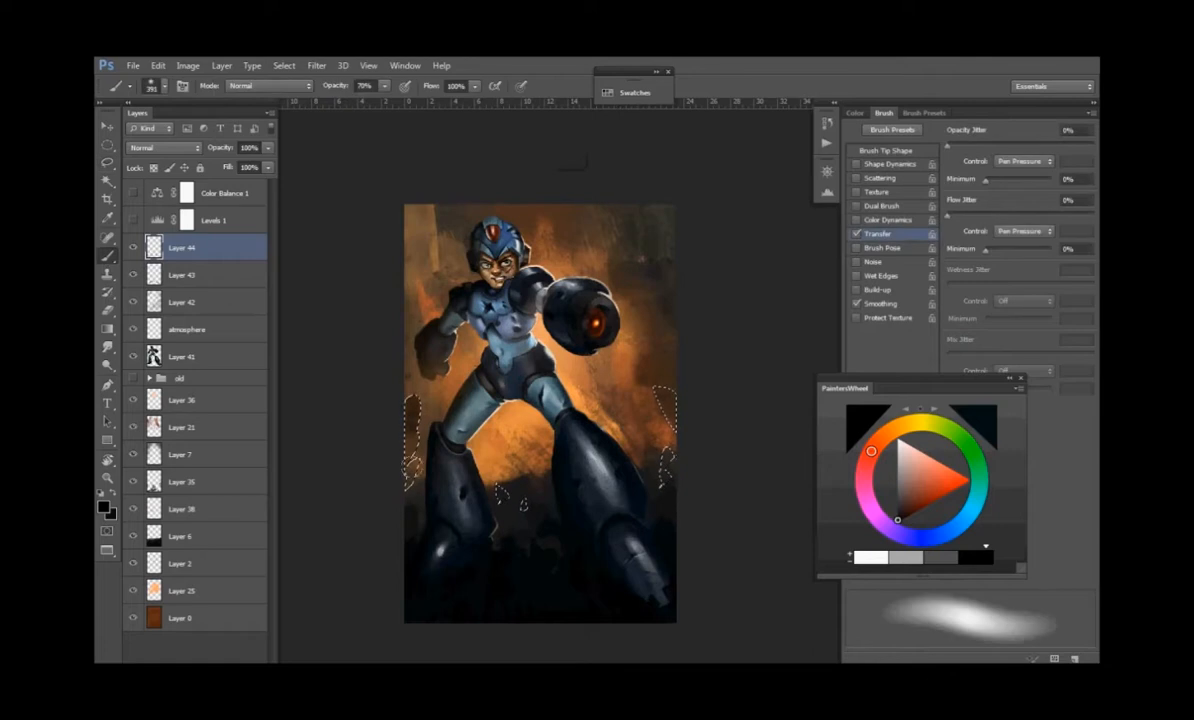
{"action": "key", "text": "d"}
{"action": "left_click_drag", "start_coordinate": [421, 485], "coordinate": [413, 481]}
{"action": "left_click", "coordinate": [440, 400], "text": "alt"}
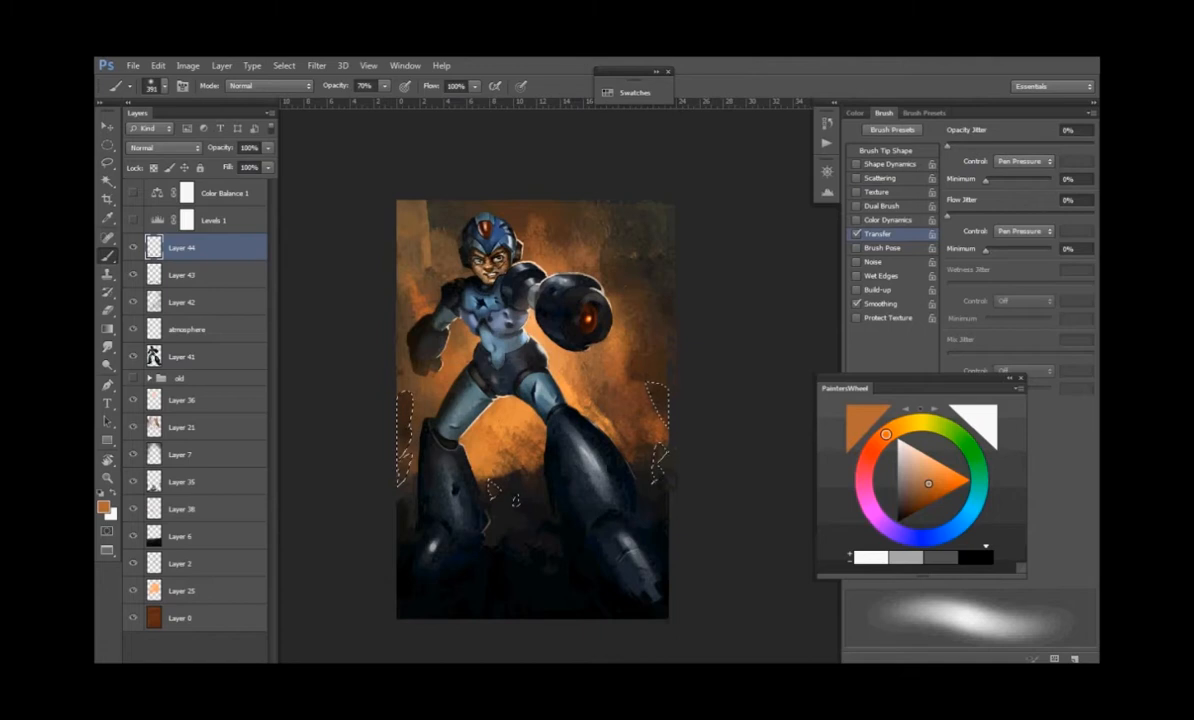
{"action": "key", "text": "ctrl"}
{"action": "key", "text": "ctrl+d"}
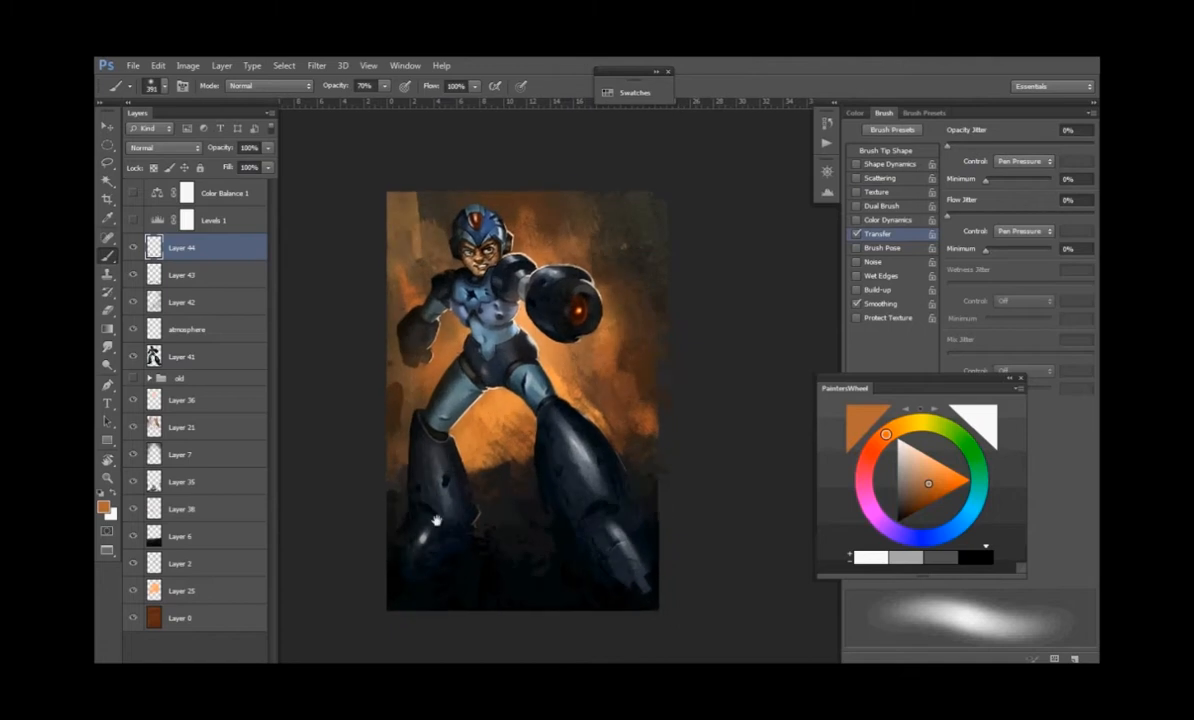
- Flip the canvas horizontally and check the painting with the Levels 1 and Color Balance 1 adjustments shown and hidden
{"action": "left_click", "coordinate": [188, 65]}
{"action": "mouse_move", "coordinate": [290, 193]}
{"action": "left_click", "coordinate": [394, 232]}
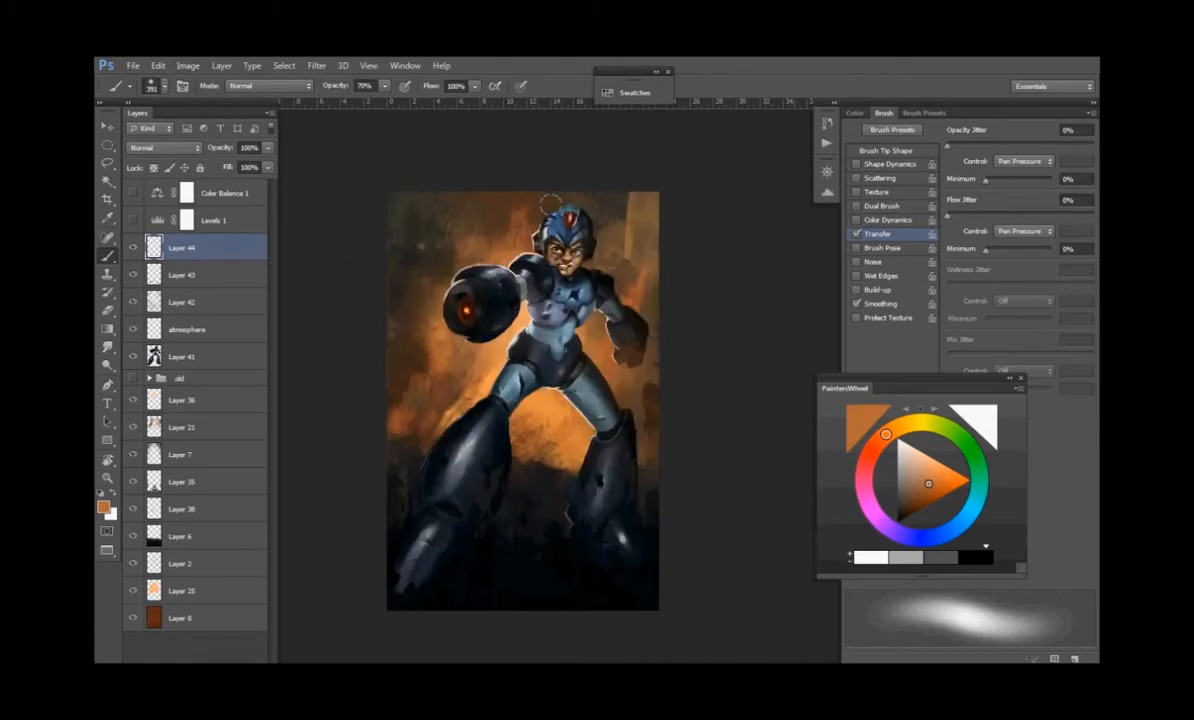
{"action": "left_click_drag", "start_coordinate": [560, 264], "coordinate": [557, 268]}
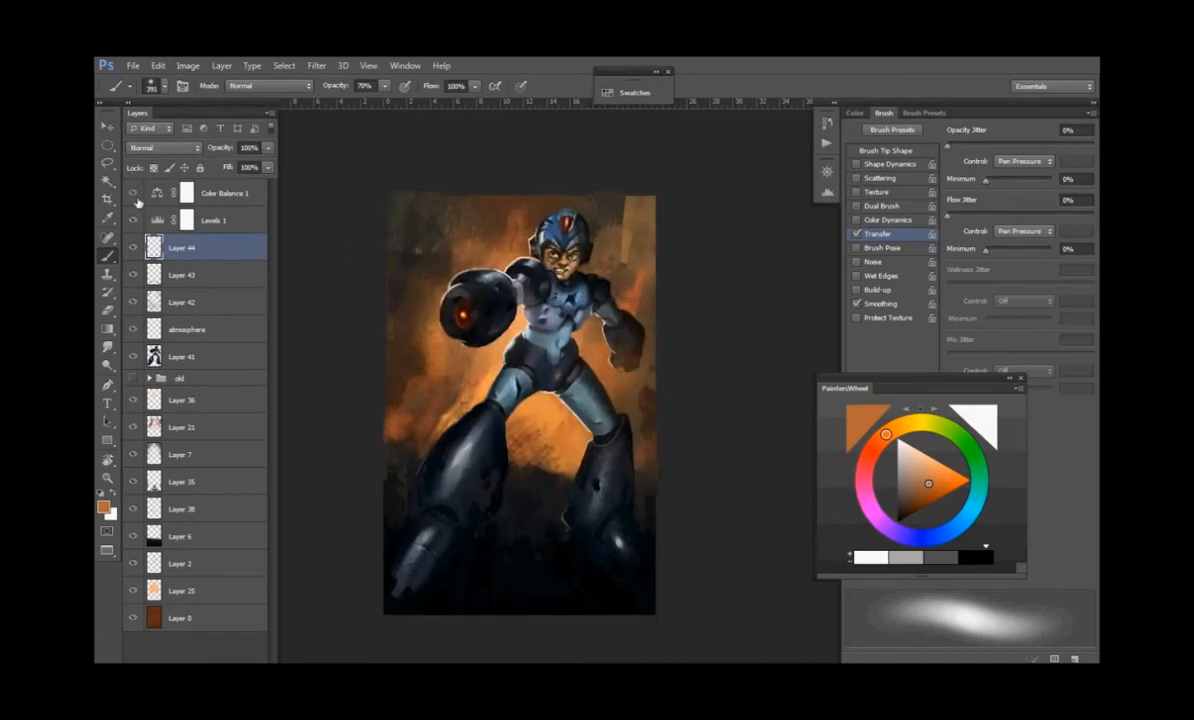
{"action": "left_click_drag", "start_coordinate": [331, 403], "coordinate": [314, 389]}
{"action": "left_click_drag", "start_coordinate": [133, 193], "coordinate": [133, 220]}
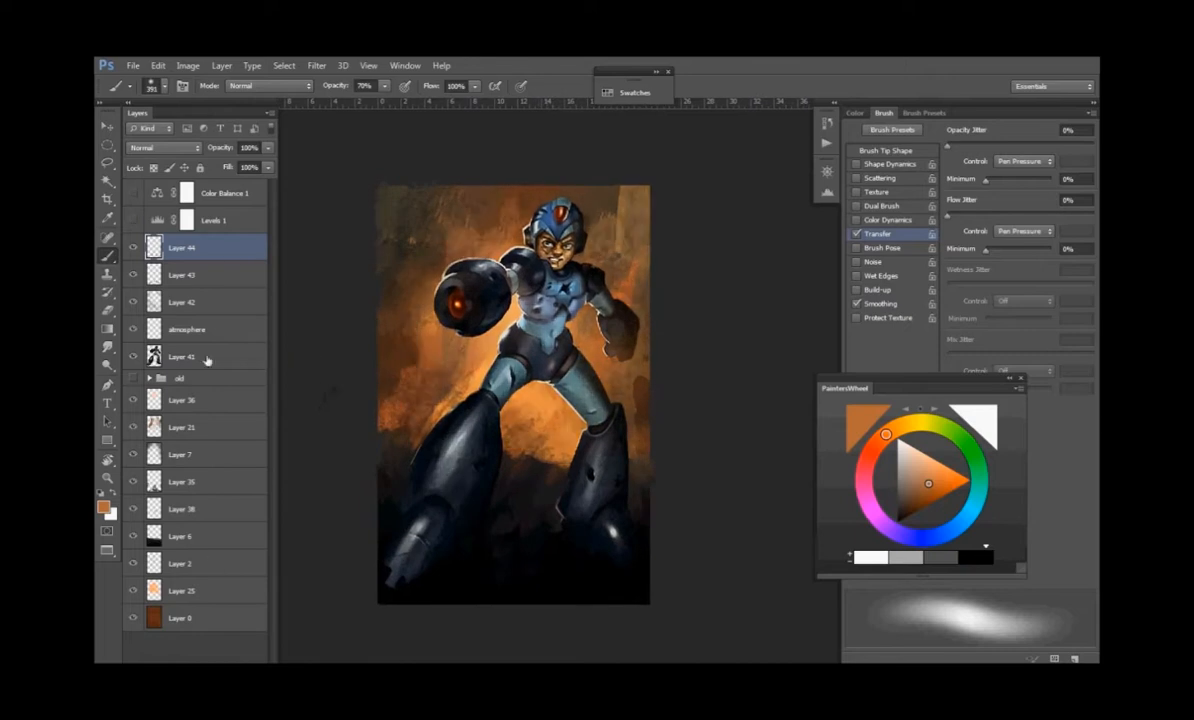
- Add a new layer above Layer 44 and name it notes
{"action": "key", "text": "ctrl+shift+alt+n"}
{"action": "double_click", "coordinate": [182, 245]}
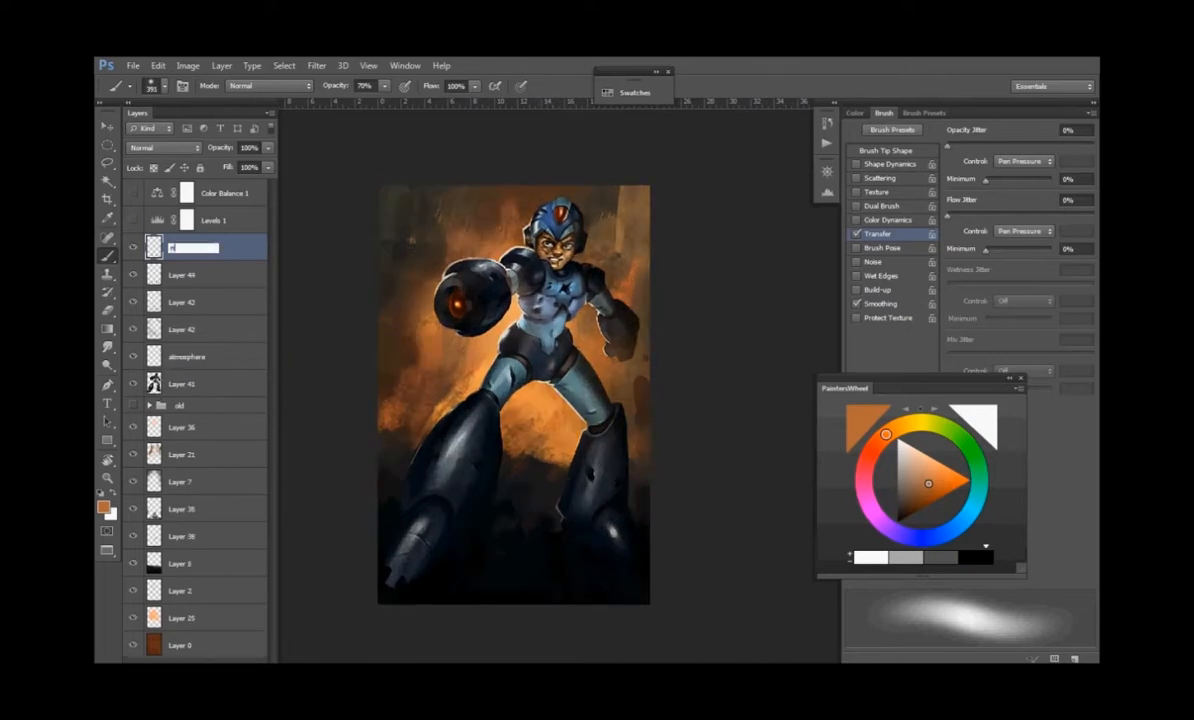
{"action": "type", "text": "notes"}
{"action": "key", "text": "Return"}
- Set the foreground color to a dark olive green
{"action": "left_click", "coordinate": [104, 507]}
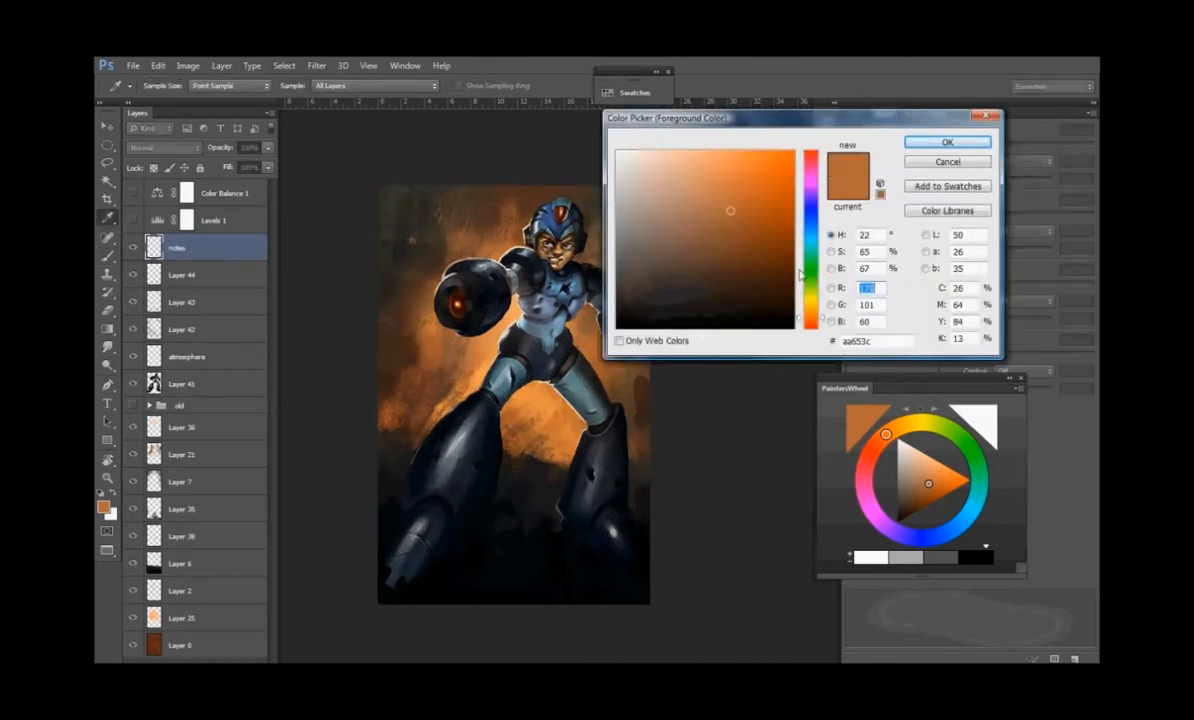
{"action": "left_click", "coordinate": [793, 279]}
{"action": "left_click", "coordinate": [811, 290]}
{"action": "left_click", "coordinate": [782, 245]}
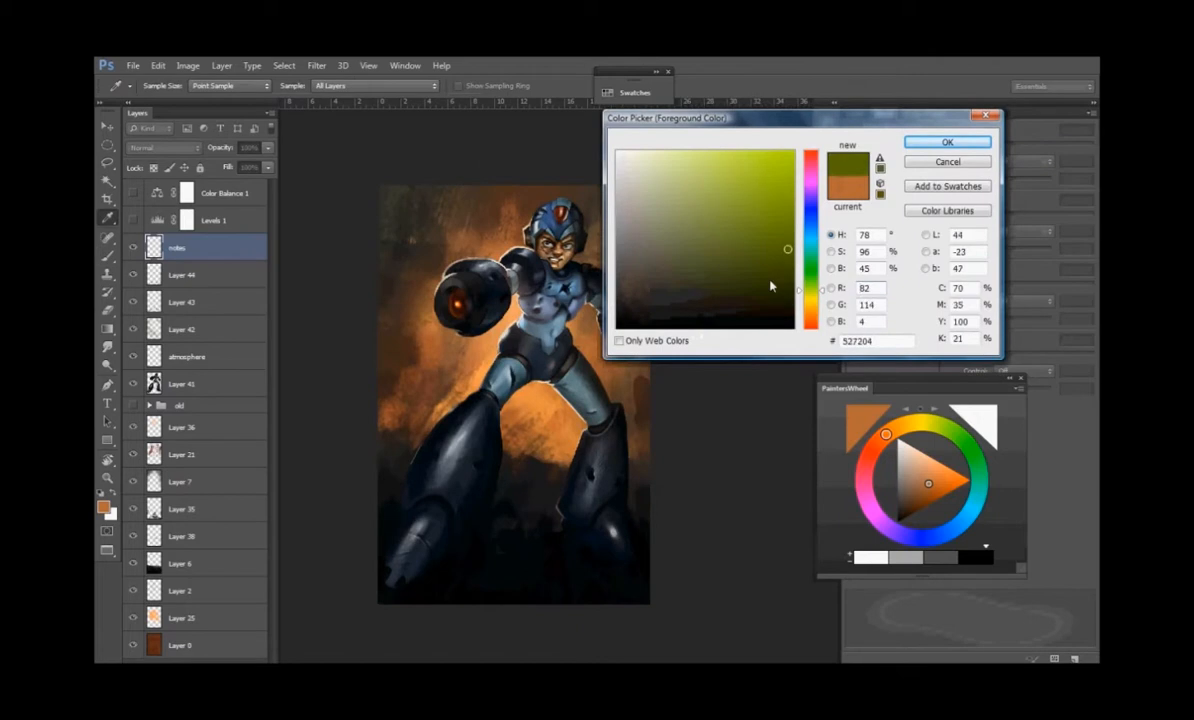
{"action": "key", "text": "Return"}
- Sketch curved green guide strokes around the arm cannon with a hard round 90 px brush whose opacity control is Off
{"action": "key", "text": "b"}
{"action": "right_click", "coordinate": [495, 350]}
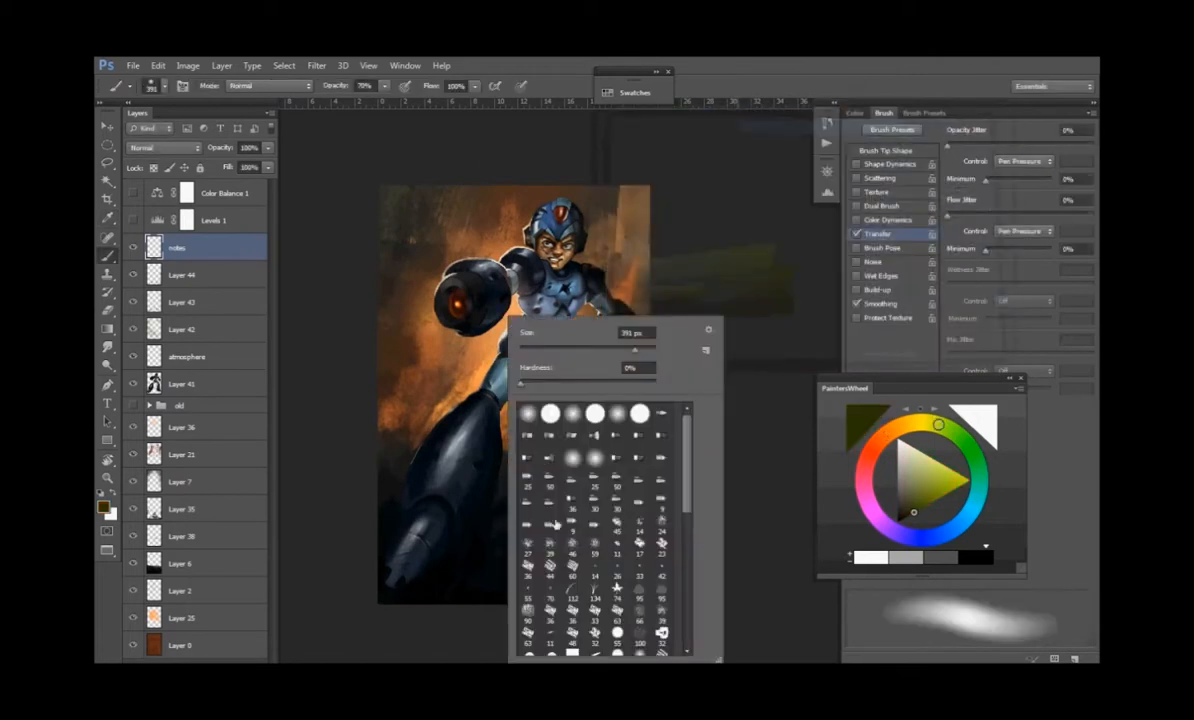
{"action": "left_click", "coordinate": [551, 652]}
{"action": "key", "text": "Return"}
{"action": "left_click", "coordinate": [856, 164]}
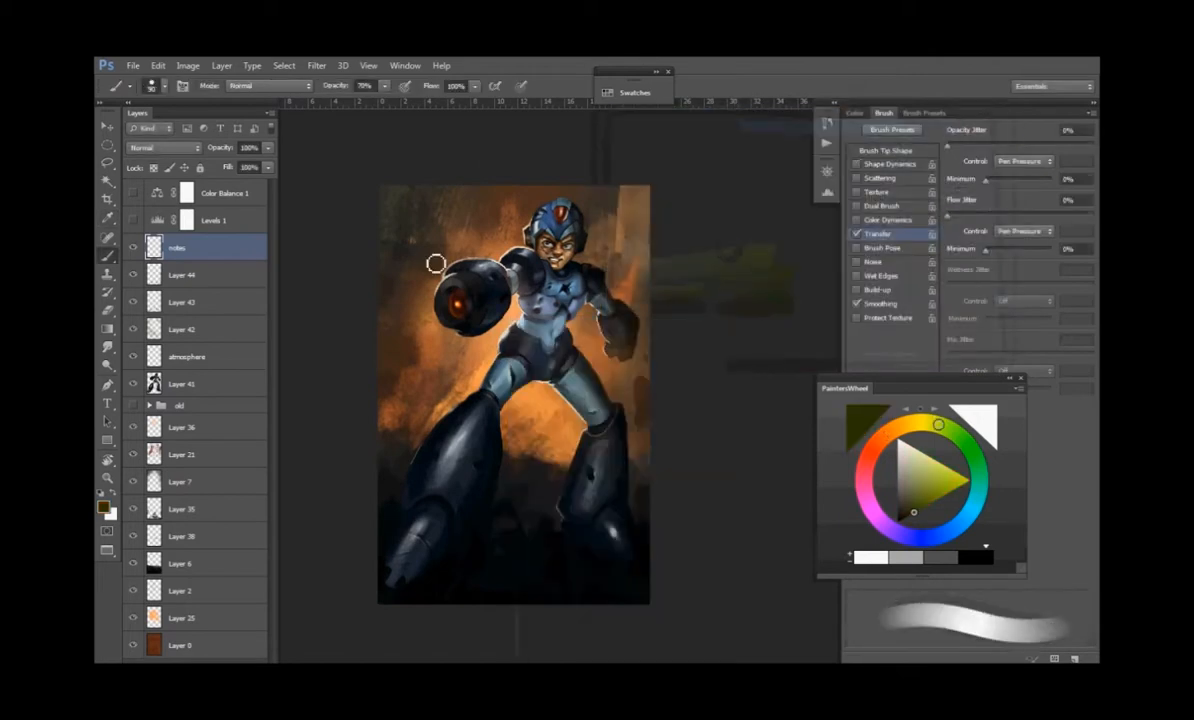
{"action": "left_click", "coordinate": [1011, 162]}
{"action": "left_click", "coordinate": [955, 149]}
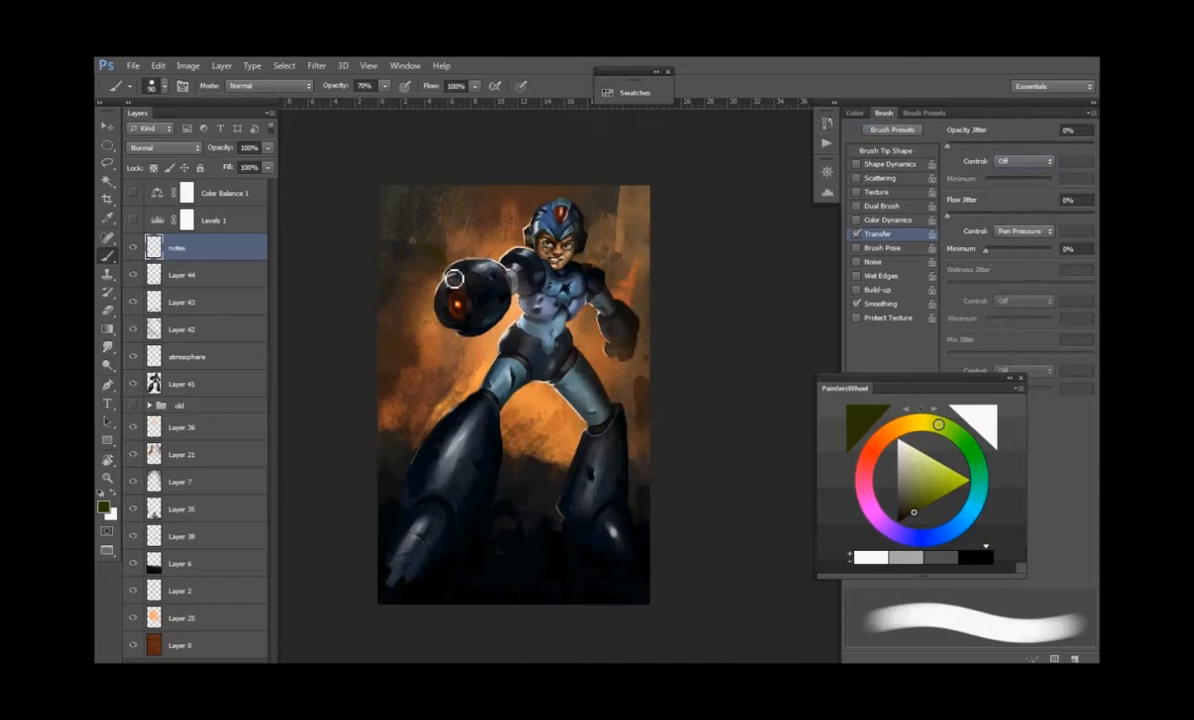
{"action": "mouse_move", "coordinate": [452, 290]}
{"action": "left_mouse_down"}
{"action": "mouse_move", "coordinate": [472, 236]}
{"action": "mouse_move", "coordinate": [444, 325]}
{"action": "mouse_move", "coordinate": [410, 330]}
{"action": "left_mouse_up"}
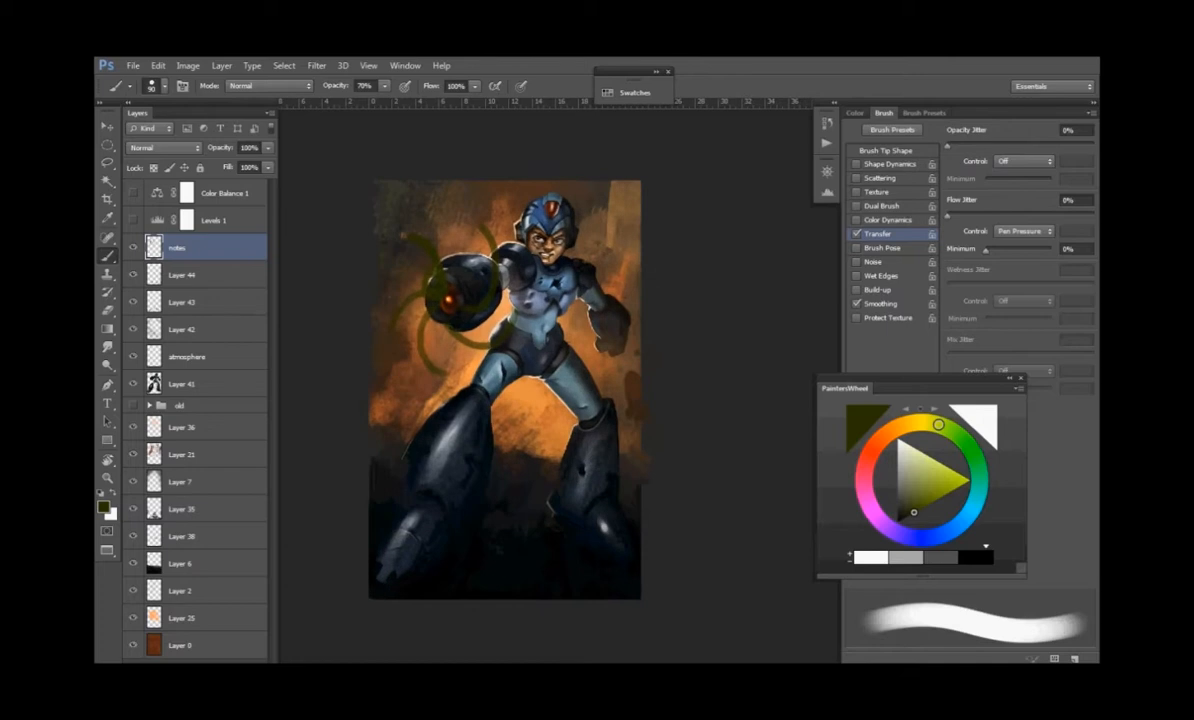
{"action": "left_click_drag", "start_coordinate": [473, 329], "coordinate": [527, 332]}
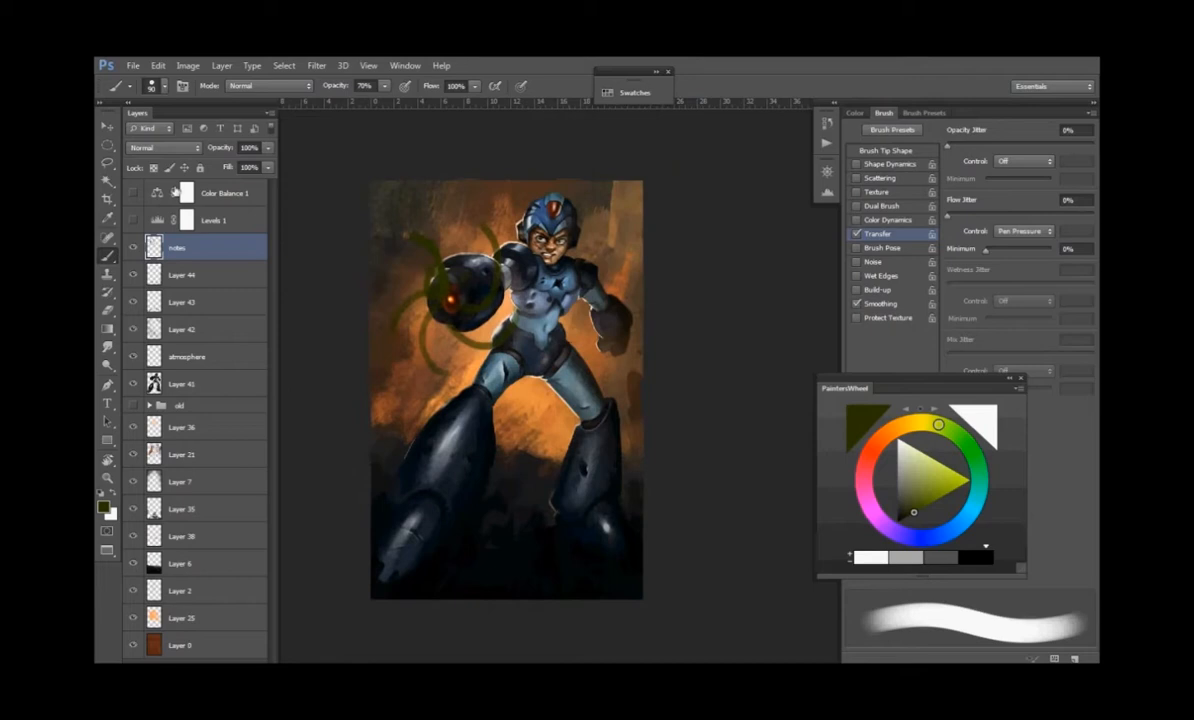
- Hide the notes layer and show the Levels 1 and Color Balance 1 adjustments
{"action": "left_click", "coordinate": [133, 248]}
{"action": "left_click", "coordinate": [135, 199]}
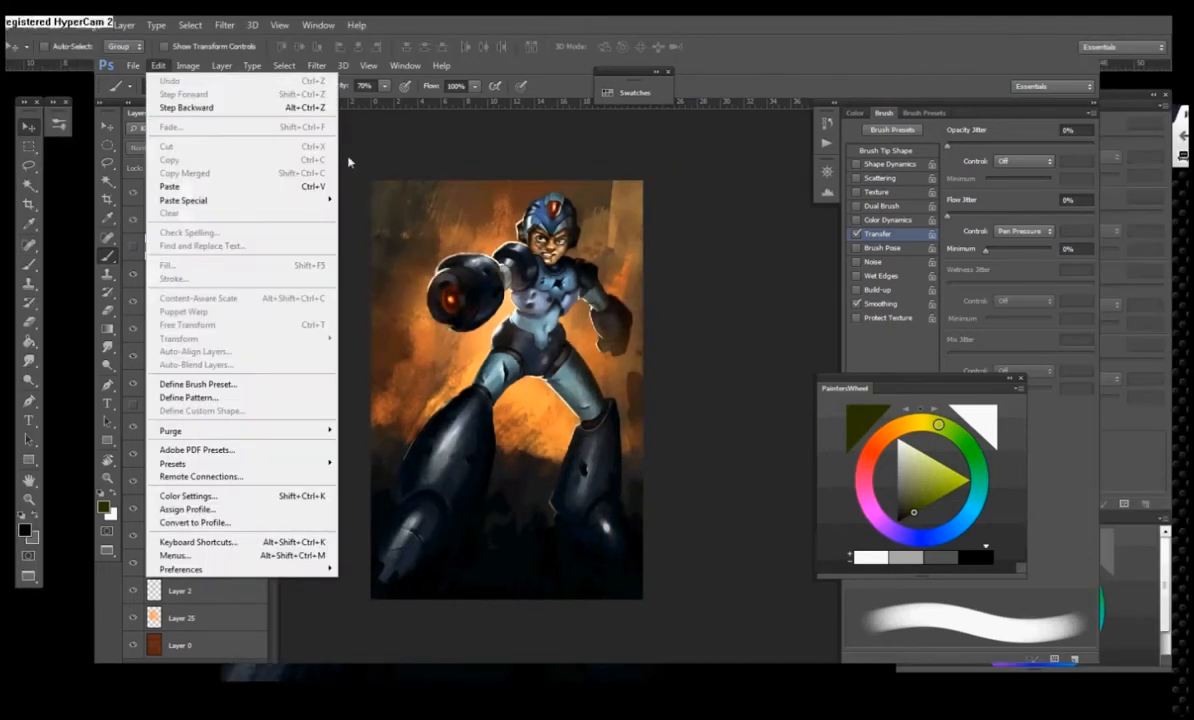
{"action": "left_click", "coordinate": [322, 140]}
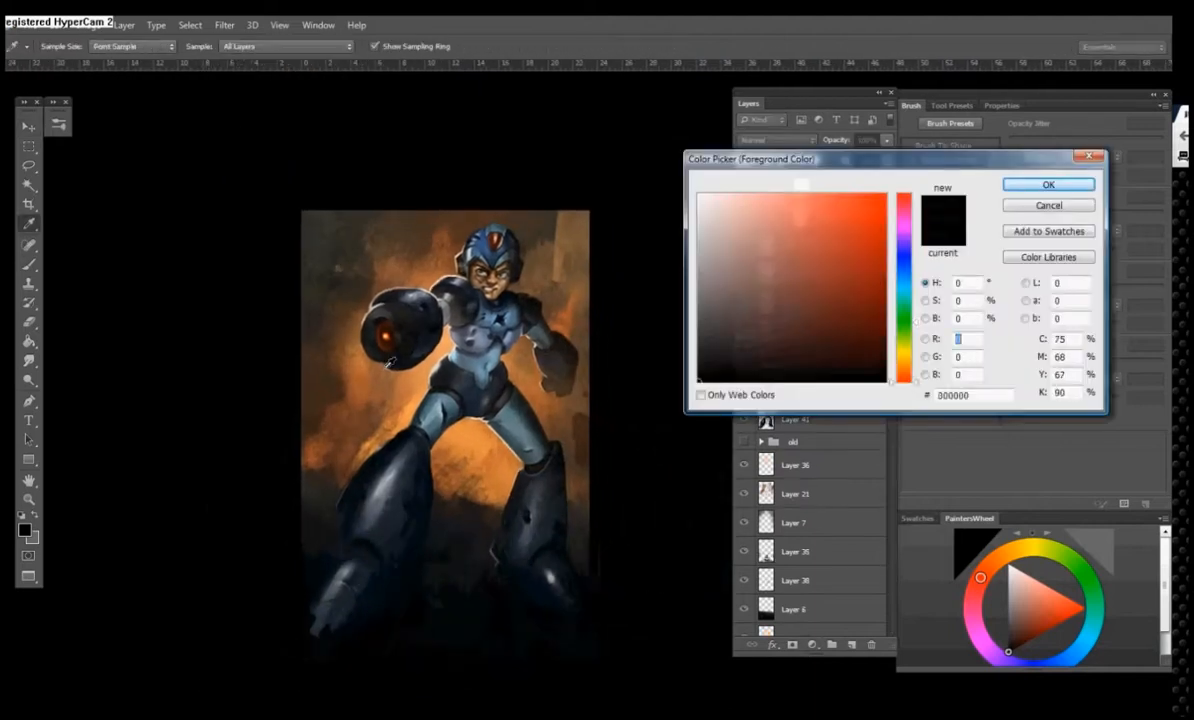
- Fill Layer 45 with a green-to-navy radial gradient centered on the arm cannon and set its blend mode to Overlay
{"action": "left_click", "coordinate": [903, 322]}
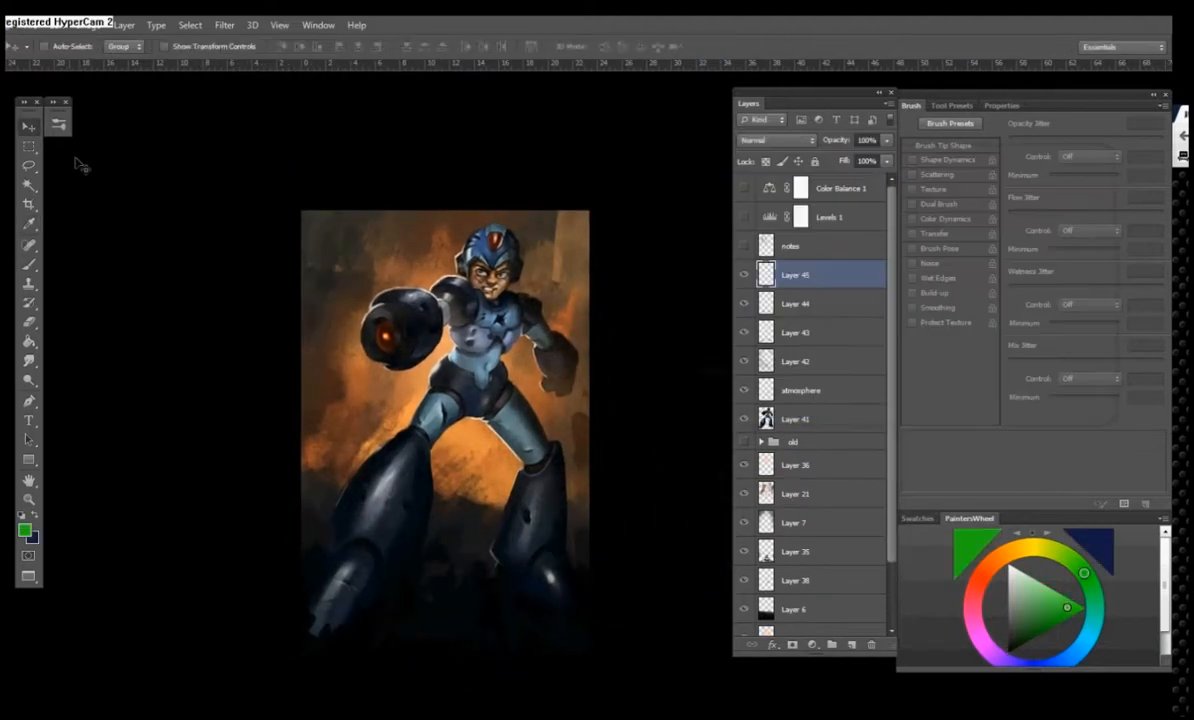
{"action": "left_click", "coordinate": [29, 341]}
{"action": "left_click", "coordinate": [70, 341]}
{"action": "mouse_move", "coordinate": [381, 333]}
{"action": "left_mouse_down"}
{"action": "mouse_move", "coordinate": [411, 340]}
{"action": "mouse_move", "coordinate": [396, 347]}
{"action": "mouse_move", "coordinate": [392, 326]}
{"action": "left_mouse_up"}
{"action": "left_click", "coordinate": [773, 142]}
{"action": "left_click", "coordinate": [755, 338]}
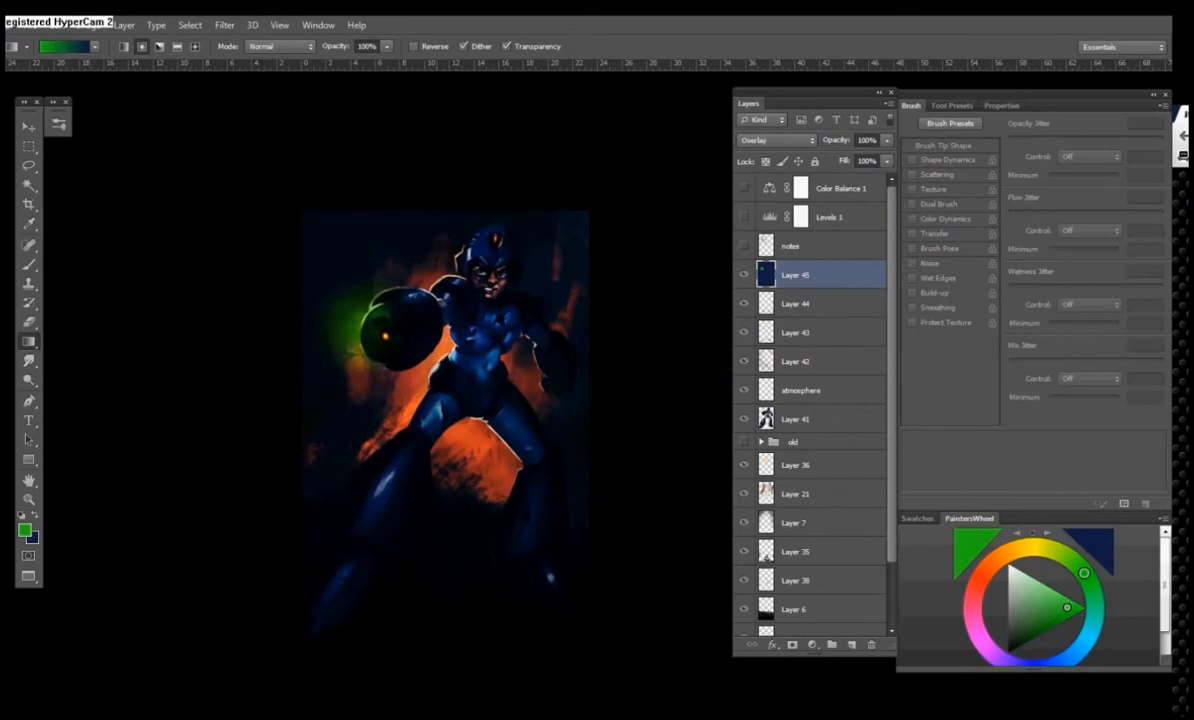
- Try other blend modes such as Screen and Divide on Layer 45 and return it to Overlay
{"action": "left_click", "coordinate": [772, 142]}
{"action": "key", "text": "Down"}
{"action": "key", "text": "Down"}
{"action": "key", "text": "Down"}
{"action": "key", "text": "Down"}
{"action": "key", "text": "Down"}
{"action": "key", "text": "Down"}
{"action": "key", "text": "Down"}
{"action": "key", "text": "Down"}
{"action": "key", "text": "Down"}
{"action": "key", "text": "Down"}
{"action": "key", "text": "Down"}
{"action": "key", "text": "Down"}
{"action": "key", "text": "Down"}
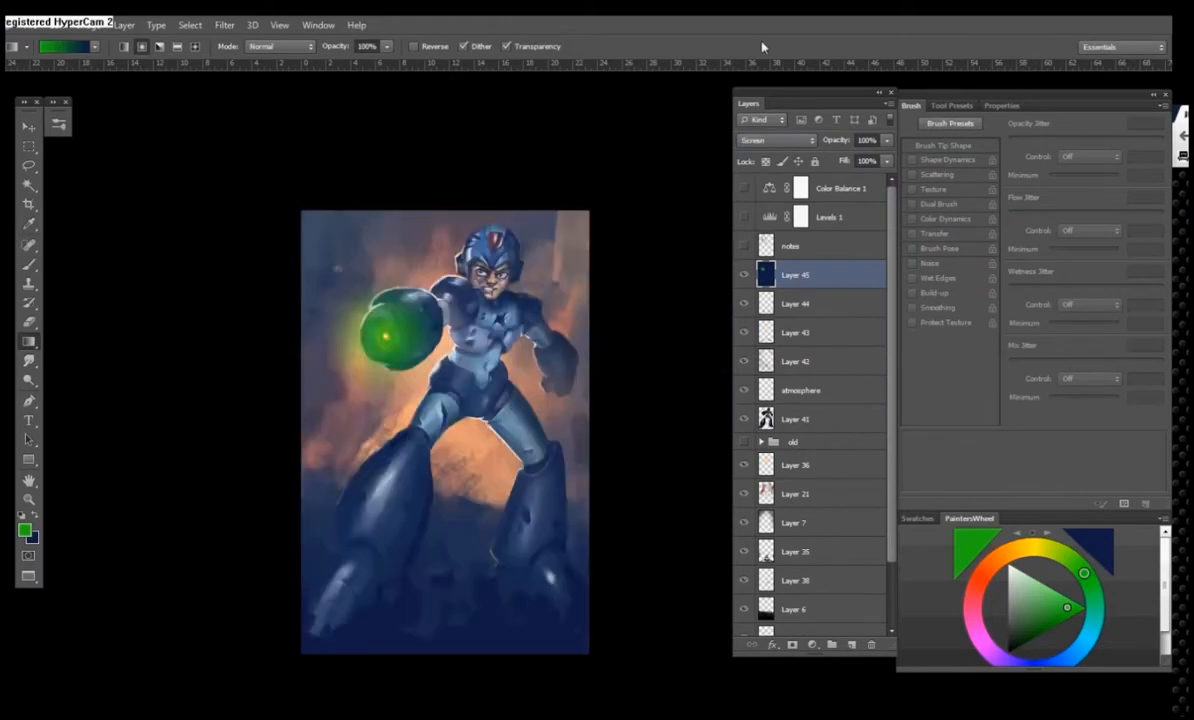
{"action": "key", "text": "Up"}
{"action": "key", "text": "Up"}
{"action": "key", "text": "Up"}
{"action": "key", "text": "Up"}
{"action": "key", "text": "Up"}
{"action": "key", "text": "Up"}
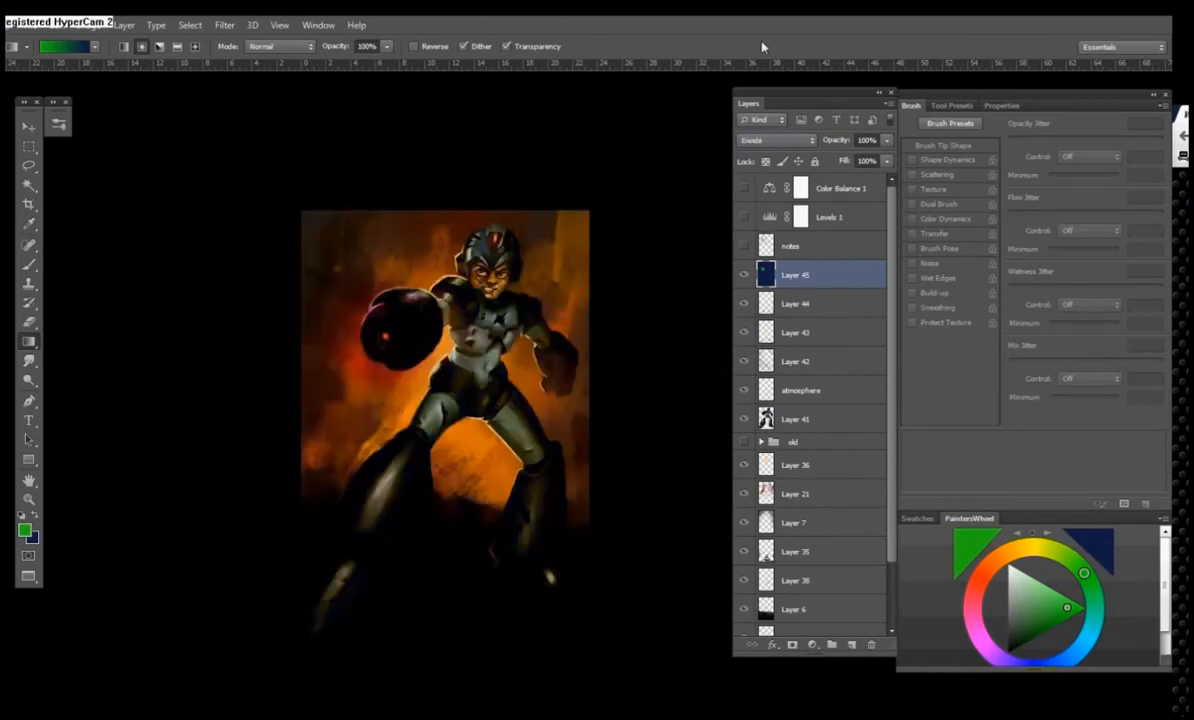
{"action": "key", "text": "Down"}
{"action": "key", "text": "Down"}
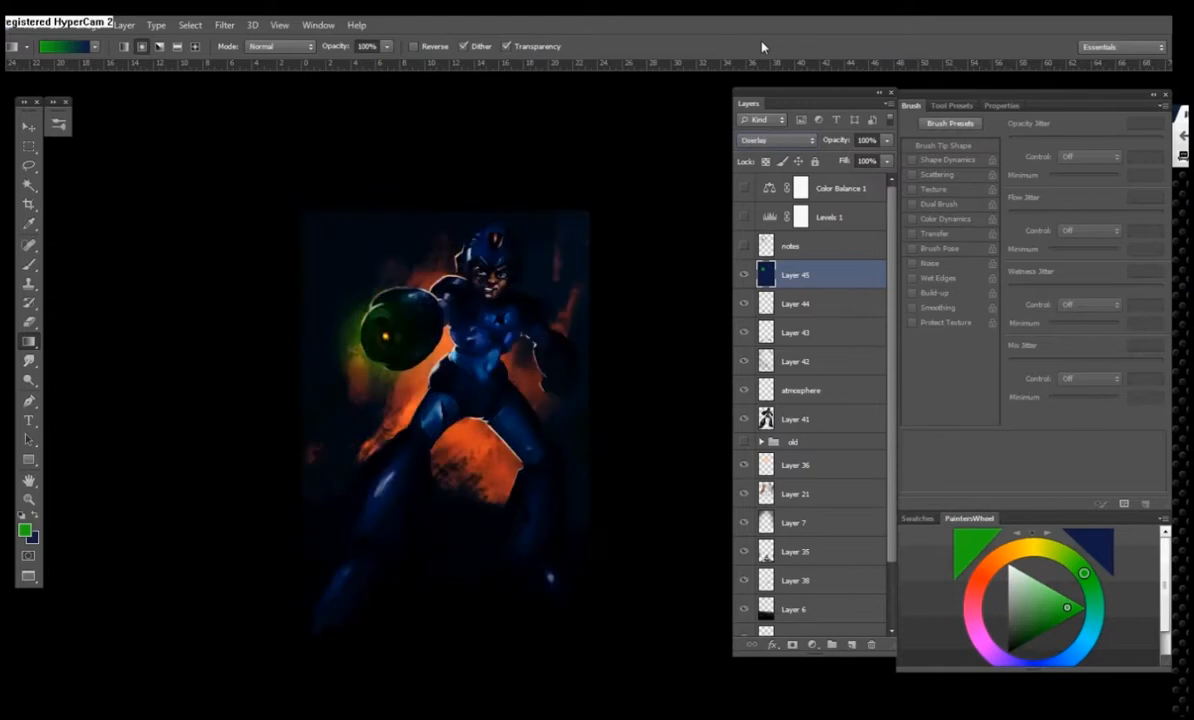
- Lower Layer 45's opacity to 83% and add a layer mask to it
{"action": "left_click", "coordinate": [887, 140]}
{"action": "left_click_drag", "start_coordinate": [884, 156], "coordinate": [872, 157]}
{"action": "left_click", "coordinate": [719, 319]}
{"action": "left_click", "coordinate": [792, 645]}
- Paint black on Layer 45's mask over the face, shoulder and forward leg with a soft brush reduced to 150 px
{"action": "key", "text": "b"}
{"action": "key", "text": "x"}
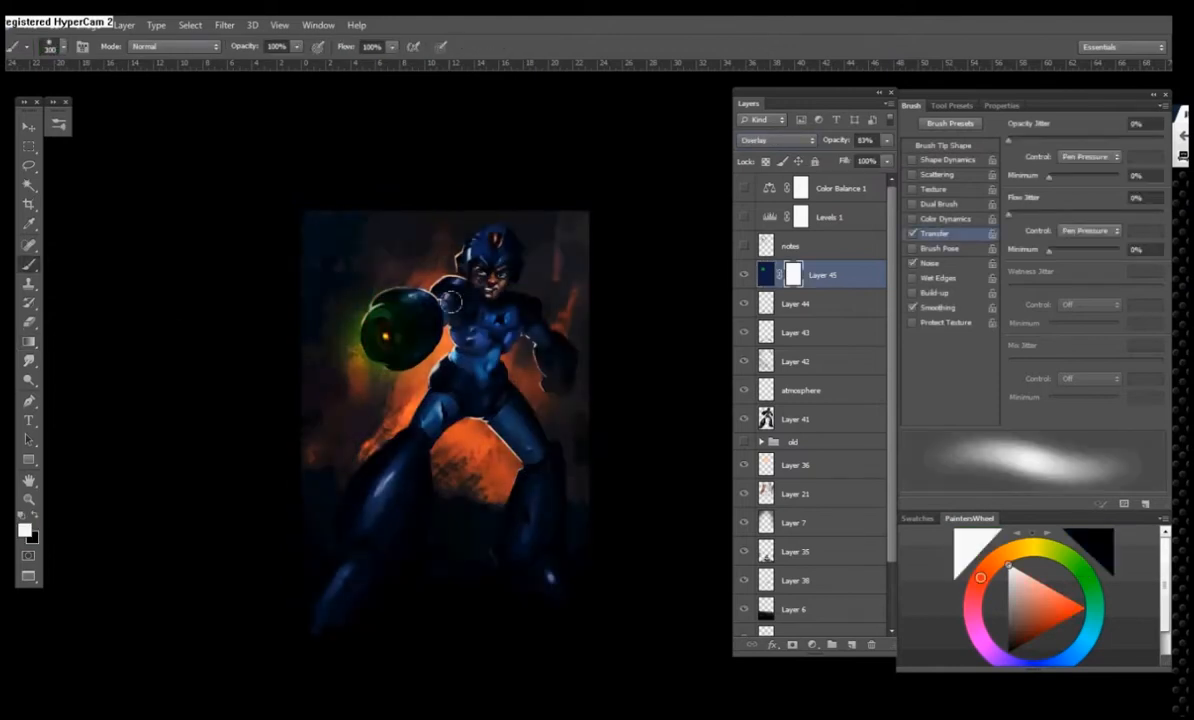
{"action": "key", "text": "x"}
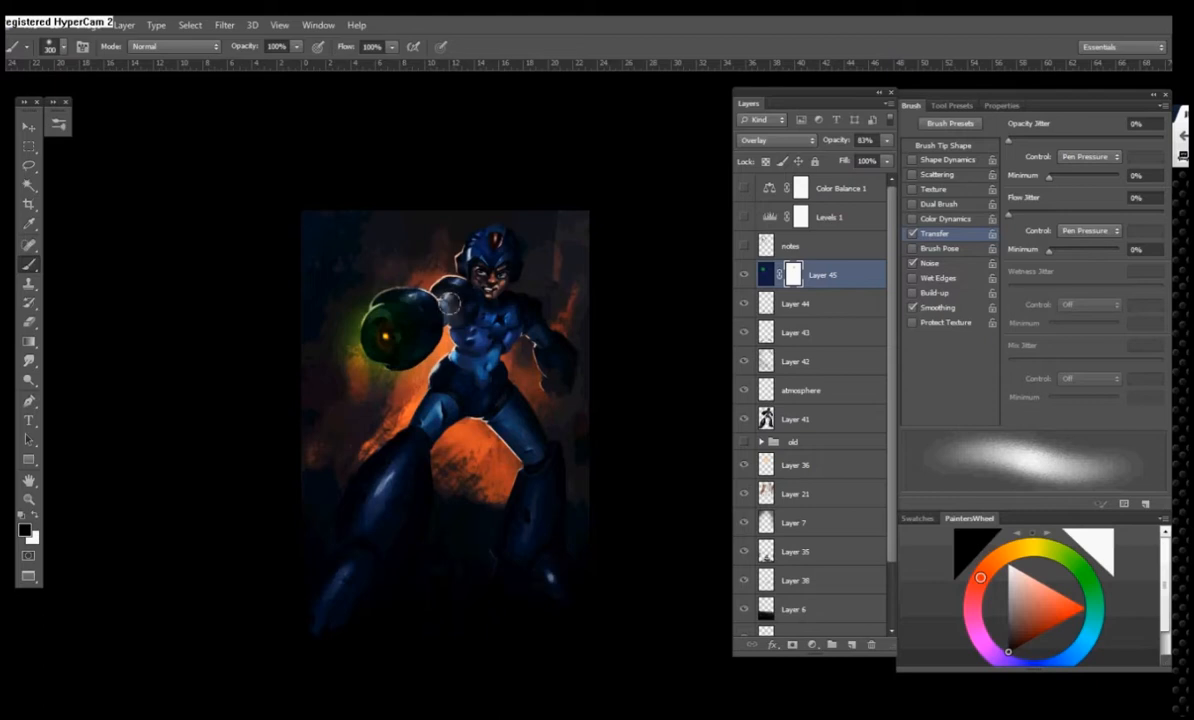
{"action": "key", "text": "bracketleft"}
{"action": "key", "text": "bracketleft"}
{"action": "key", "text": "bracketleft"}
{"action": "mouse_move", "coordinate": [440, 368]}
{"action": "left_mouse_down"}
{"action": "mouse_move", "coordinate": [449, 388]}
{"action": "mouse_move", "coordinate": [434, 420]}
{"action": "mouse_move", "coordinate": [459, 340]}
{"action": "left_mouse_up"}
{"action": "mouse_move", "coordinate": [402, 444]}
{"action": "left_mouse_down"}
{"action": "mouse_move", "coordinate": [350, 480]}
{"action": "mouse_move", "coordinate": [353, 511]}
{"action": "left_mouse_up"}
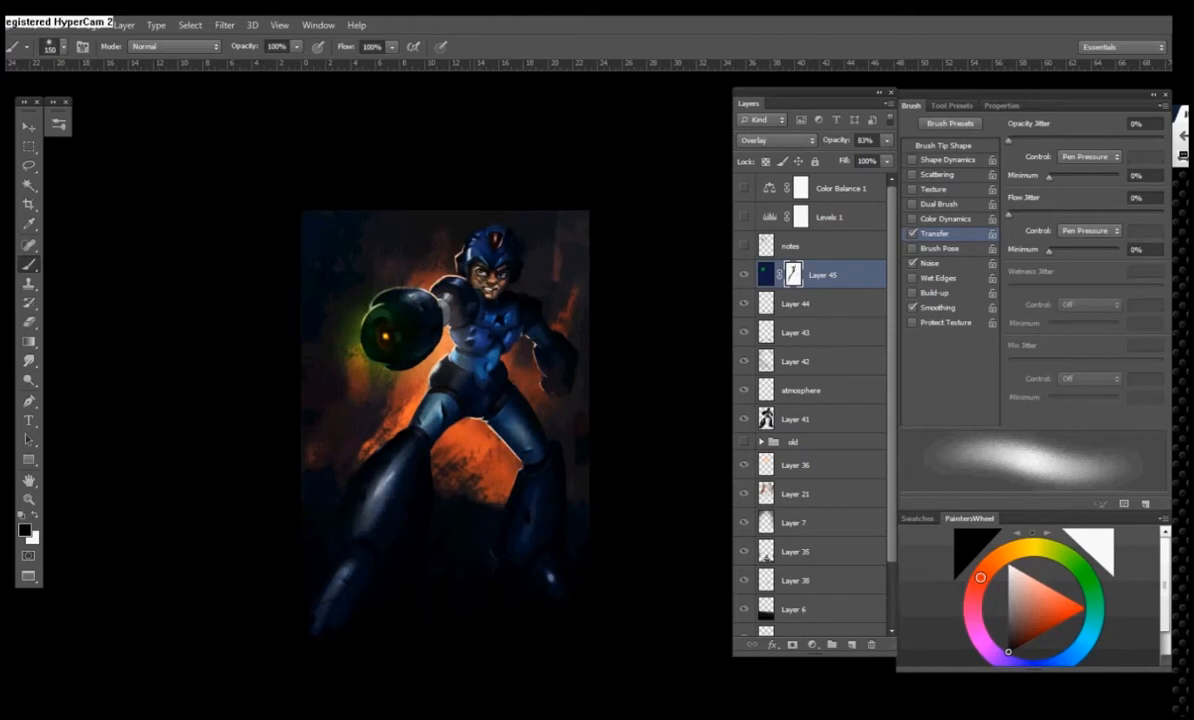
{"action": "key", "text": "ctrl+plus"}
{"action": "left_click_drag", "start_coordinate": [416, 490], "coordinate": [448, 487]}
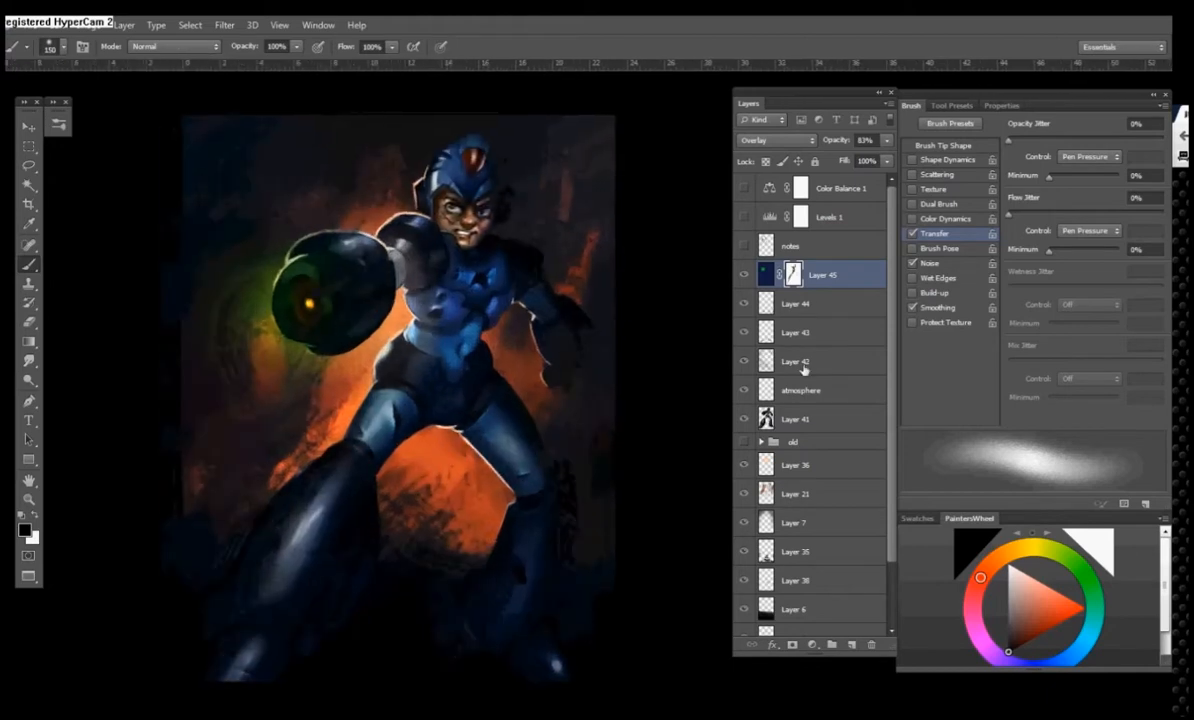
- Move Layer 45 directly above Layer 41 and clip it to the character
{"action": "left_click_drag", "start_coordinate": [634, 393], "coordinate": [653, 363]}
{"action": "key", "text": "ctrl+bracketleft"}
{"action": "key", "text": "ctrl+bracketleft"}
{"action": "key", "text": "ctrl+bracketleft"}
{"action": "key", "text": "ctrl+bracketleft"}
{"action": "key", "text": "ctrl+alt+g"}
{"action": "key", "text": "ctrl+minus"}
{"action": "left_click_drag", "start_coordinate": [420, 370], "coordinate": [352, 393]}
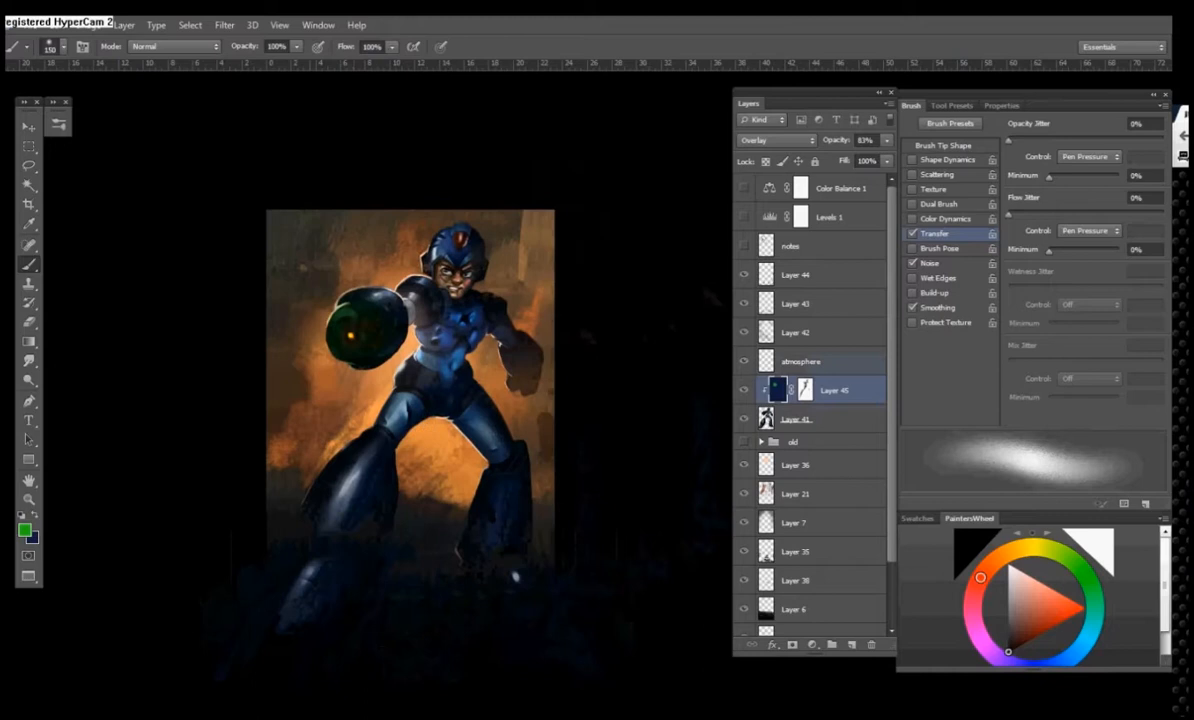
{"action": "left_click", "coordinate": [806, 386]}
{"action": "left_click", "coordinate": [783, 406], "text": "alt"}
{"action": "left_click", "coordinate": [783, 406], "text": "alt"}
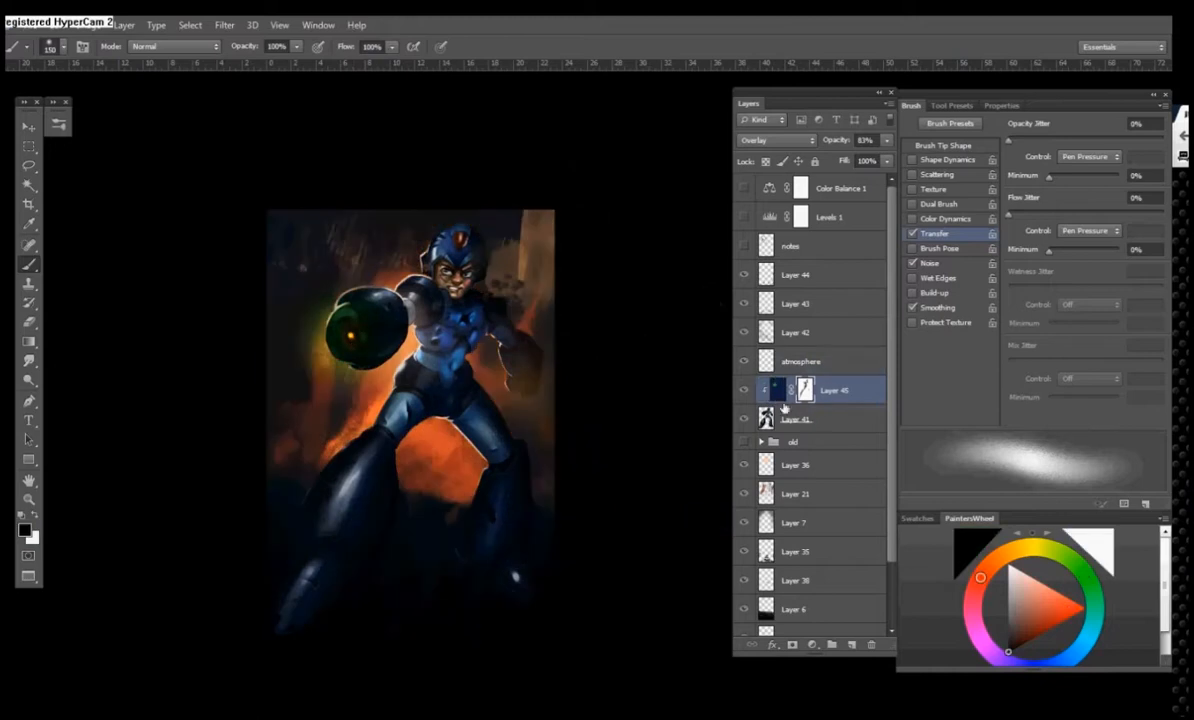
- Paint black on Layer 45's mask over the arm cannon's glowing core and touch up the mask on the body
{"action": "left_click", "coordinate": [351, 338]}
{"action": "left_click_drag", "start_coordinate": [328, 529], "coordinate": [346, 536]}
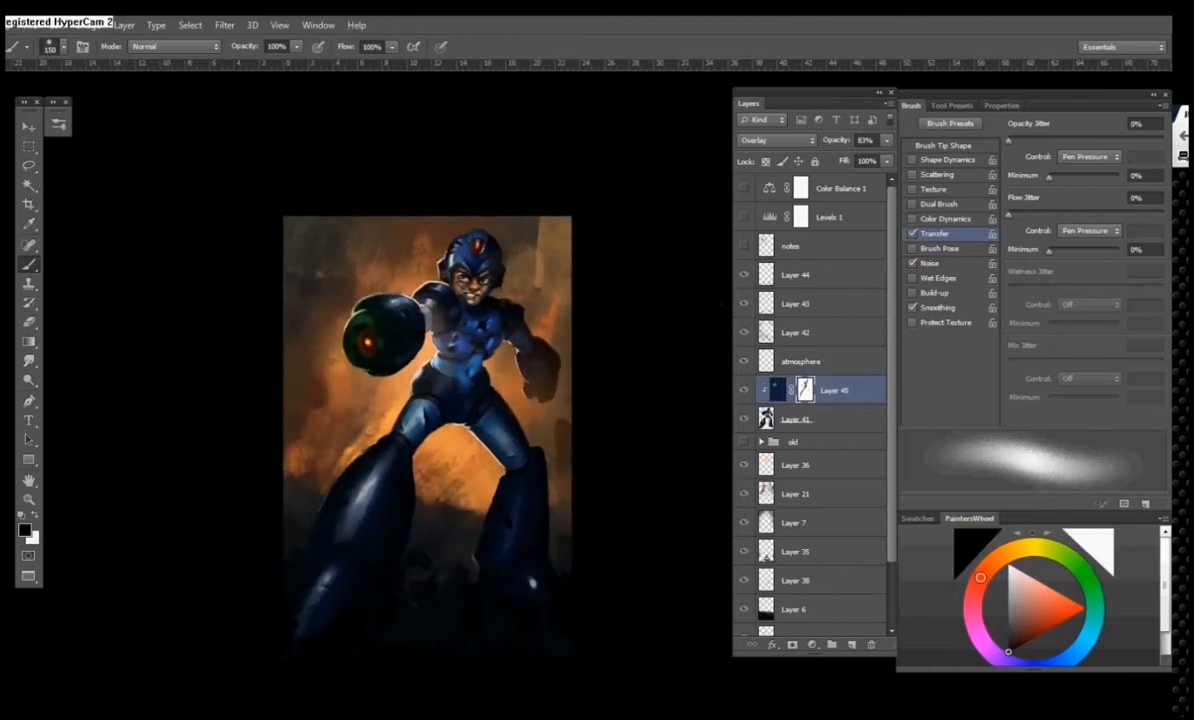
{"action": "left_click_drag", "start_coordinate": [440, 523], "coordinate": [486, 531]}
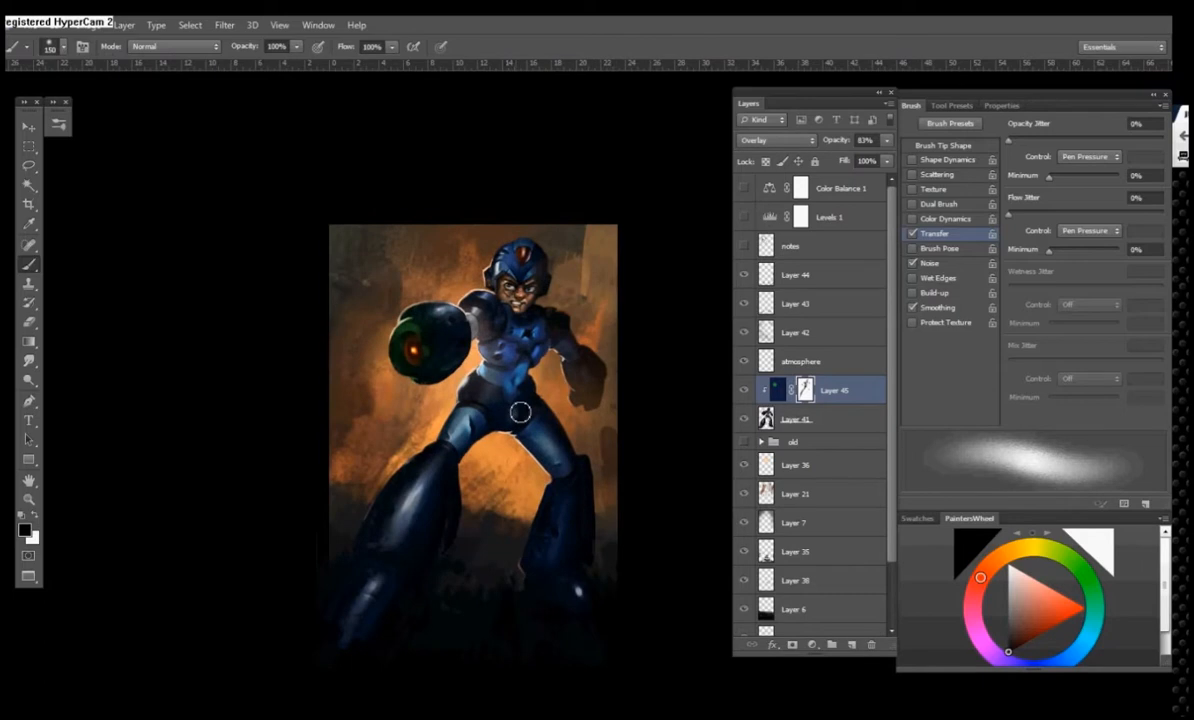
{"action": "left_click_drag", "start_coordinate": [519, 412], "coordinate": [532, 419]}
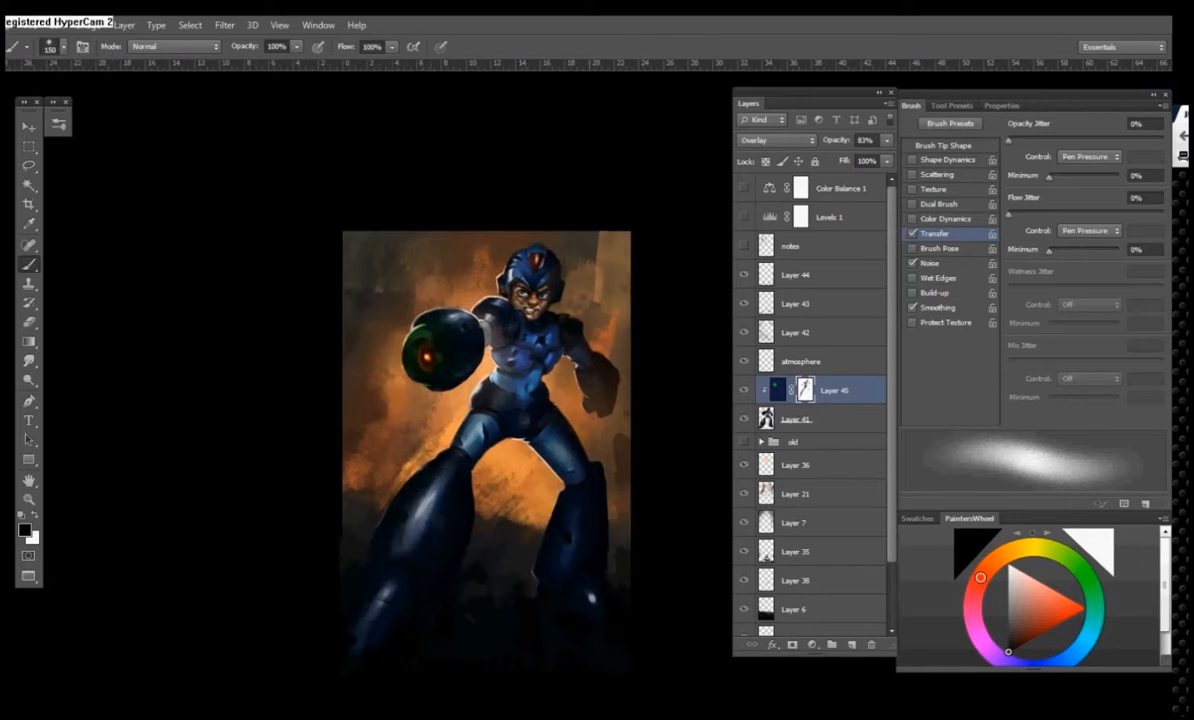
{"action": "mouse_move", "coordinate": [523, 580]}
{"action": "left_mouse_down"}
{"action": "mouse_move", "coordinate": [528, 544]}
{"action": "mouse_move", "coordinate": [528, 564]}
{"action": "left_mouse_up"}
- Compare the painting with Layer 45 hidden and shown, and lower the layer's opacity to 77%
{"action": "left_click", "coordinate": [744, 391]}
{"action": "left_click", "coordinate": [744, 391]}
{"action": "mouse_move", "coordinate": [597, 528]}
{"action": "left_mouse_down"}
{"action": "mouse_move", "coordinate": [598, 543]}
{"action": "mouse_move", "coordinate": [583, 513]}
{"action": "left_mouse_up"}
{"action": "left_click_drag", "start_coordinate": [834, 141], "coordinate": [828, 141]}
{"action": "key", "text": "ctrl+plus"}
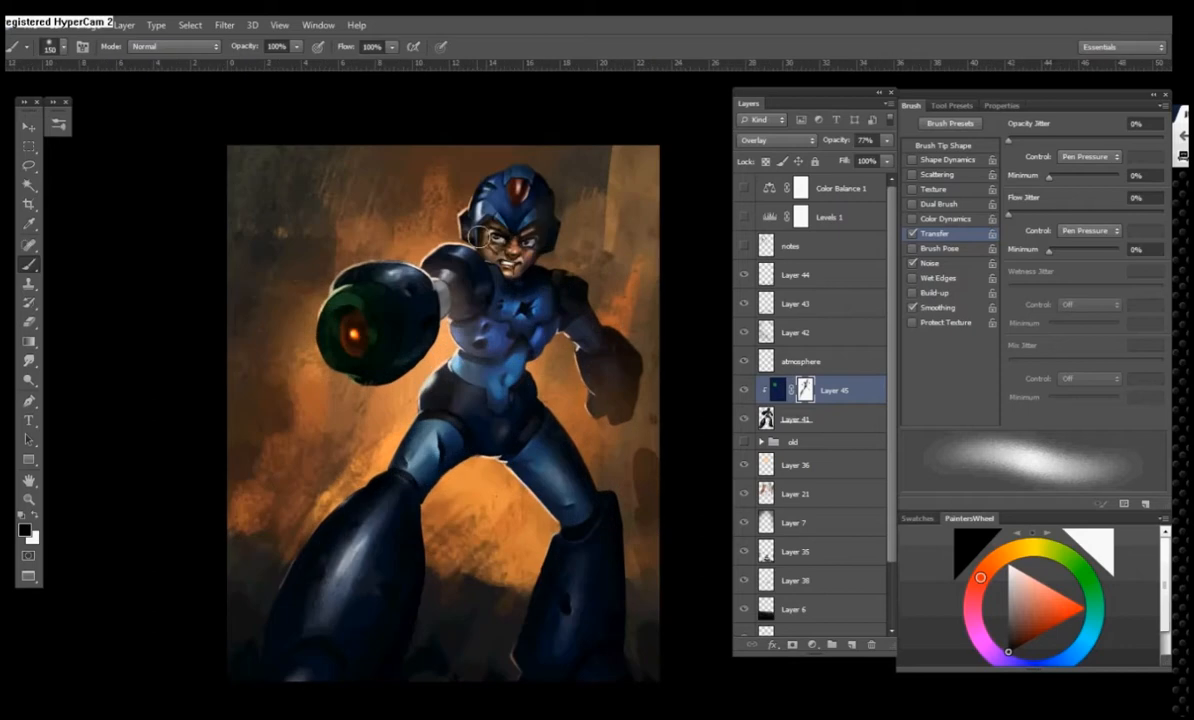
- Select Layer 36 below the old group and add a new layer above it
{"action": "left_click", "coordinate": [803, 443]}
{"action": "left_click", "coordinate": [761, 442]}
{"action": "left_click", "coordinate": [761, 442]}
{"action": "left_click", "coordinate": [853, 473]}
{"action": "left_click", "coordinate": [852, 645]}
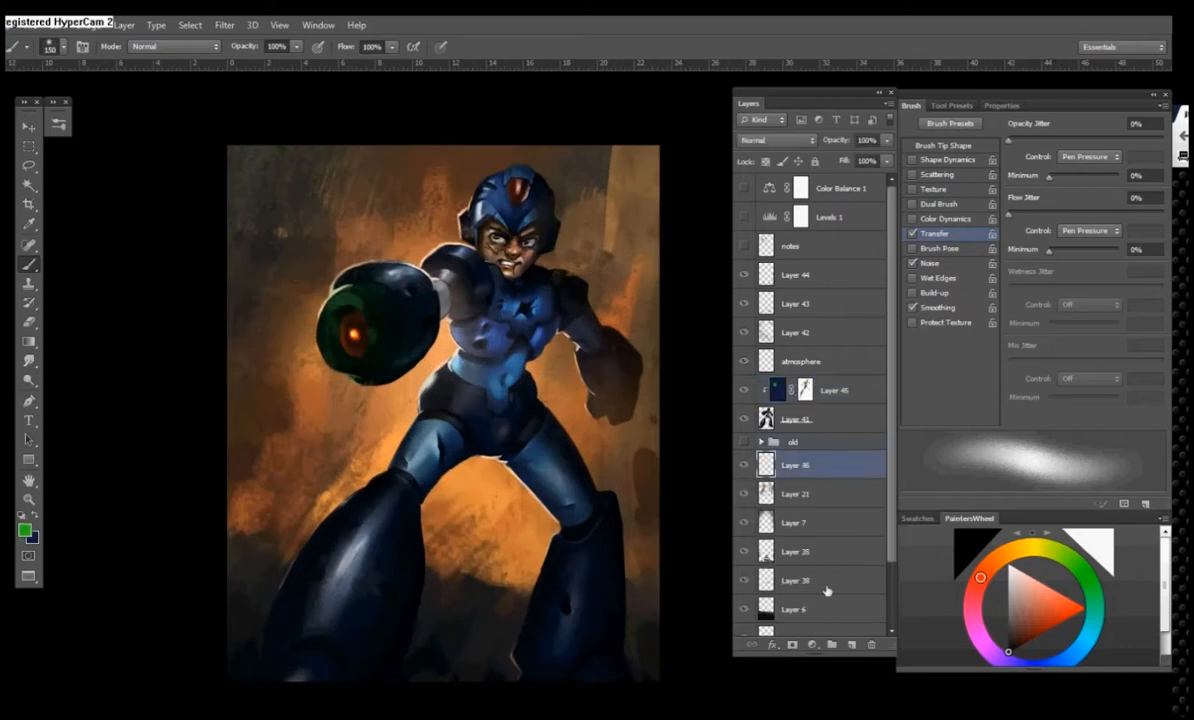
- Set the foreground color to bright orange and brush a soft glow behind the character on Layer 46 at 600 px
{"action": "left_click", "coordinate": [25, 530]}
{"action": "left_click", "coordinate": [904, 364]}
{"action": "left_click", "coordinate": [862, 202]}
{"action": "left_click", "coordinate": [1048, 185]}
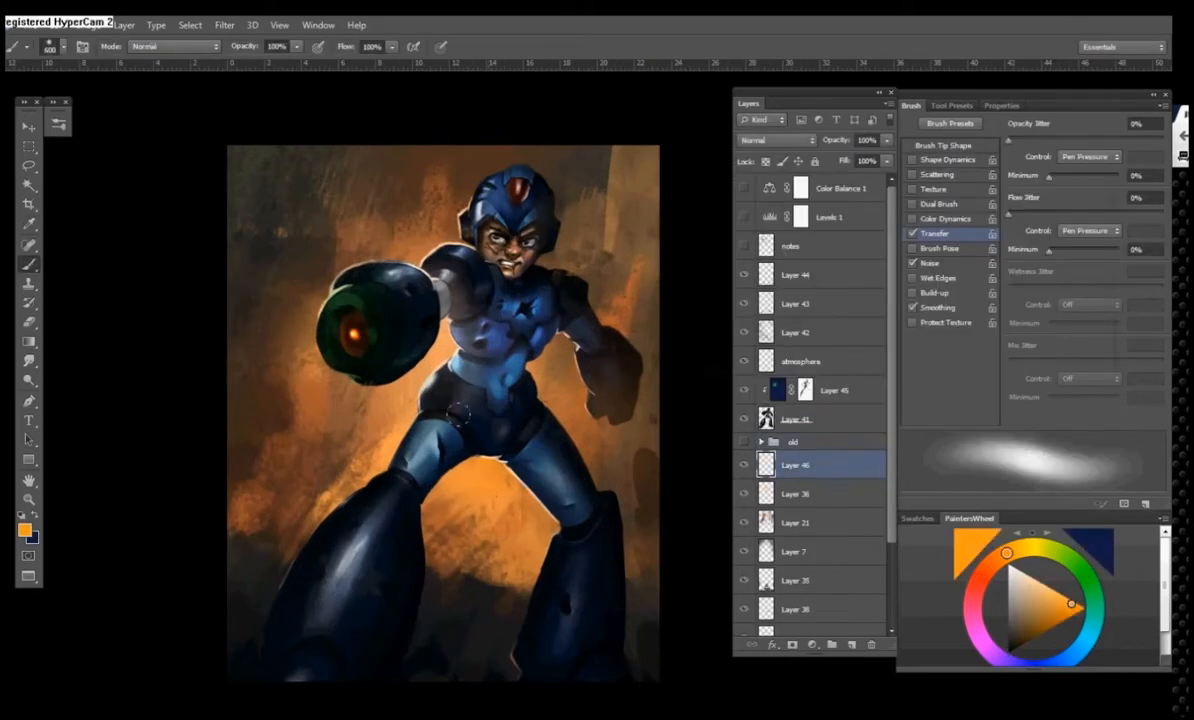
- Add a new layer above Layer 45 and set the brush to 250 px at 63% opacity
{"action": "left_click", "coordinate": [815, 400]}
{"action": "key", "text": "ctrl+shift+alt+n"}
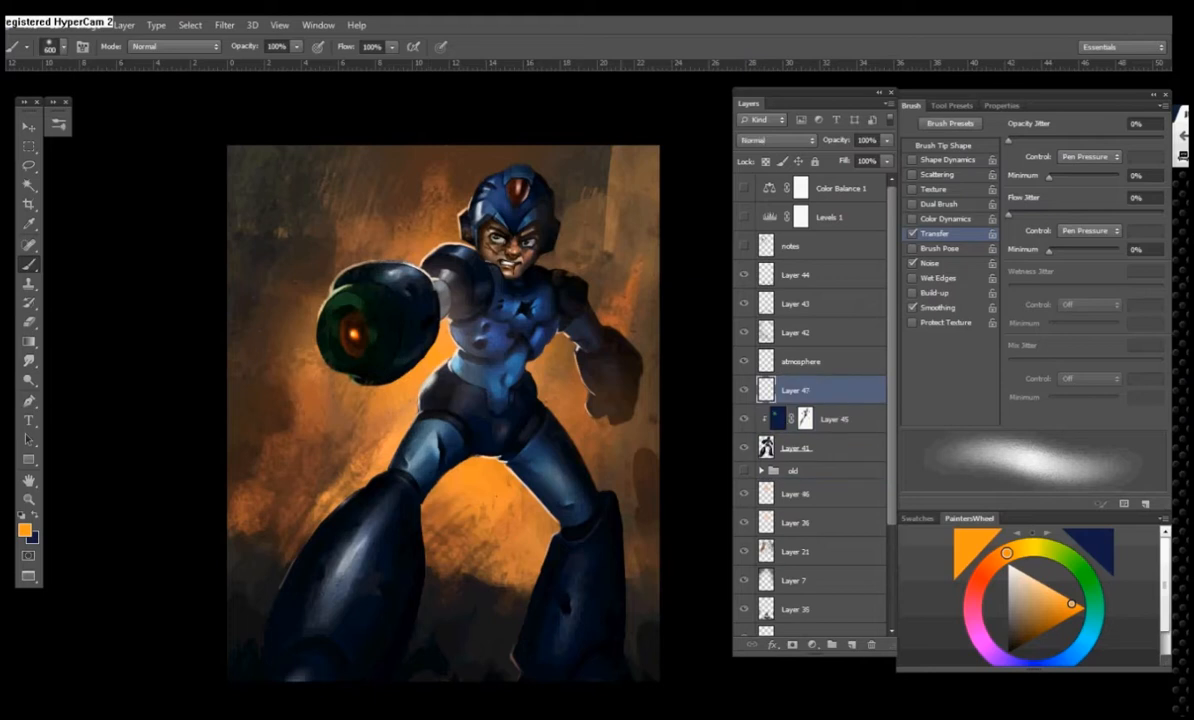
{"action": "key", "text": "bracketleft"}
{"action": "key", "text": "bracketleft"}
{"action": "key", "text": "bracketleft"}
{"action": "key", "text": "bracketleft"}
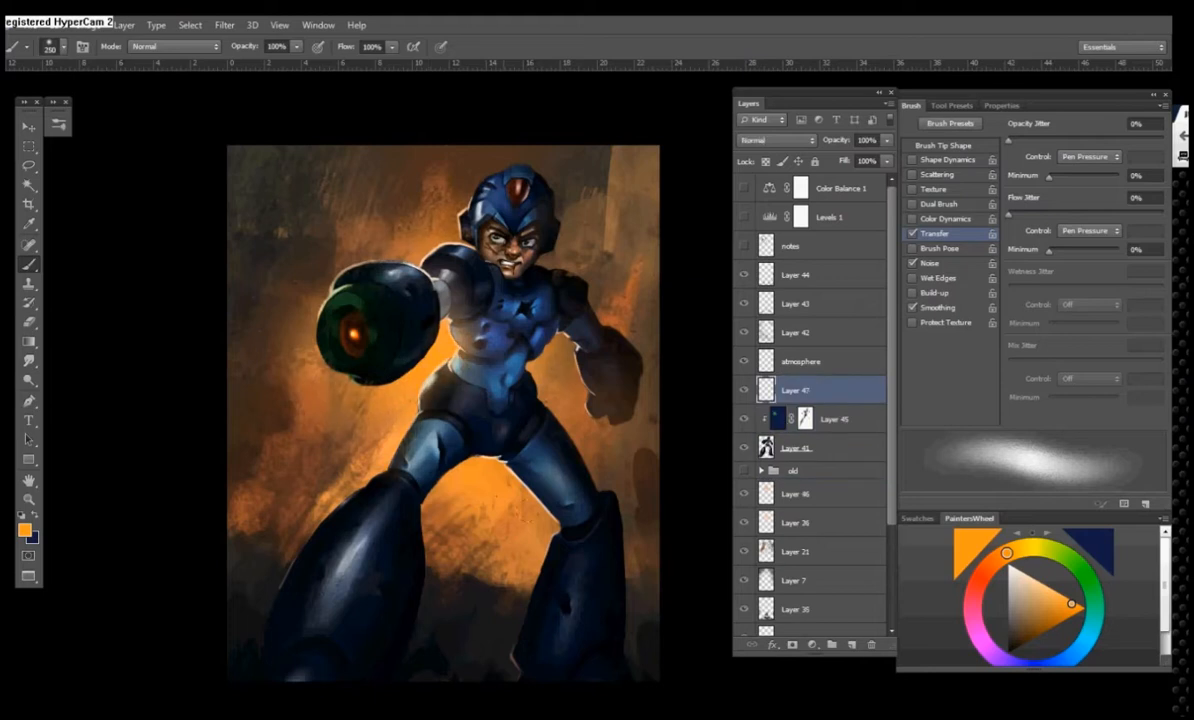
{"action": "scroll", "coordinate": [534, 465], "scroll_direction": "down", "scroll_amount": 3}
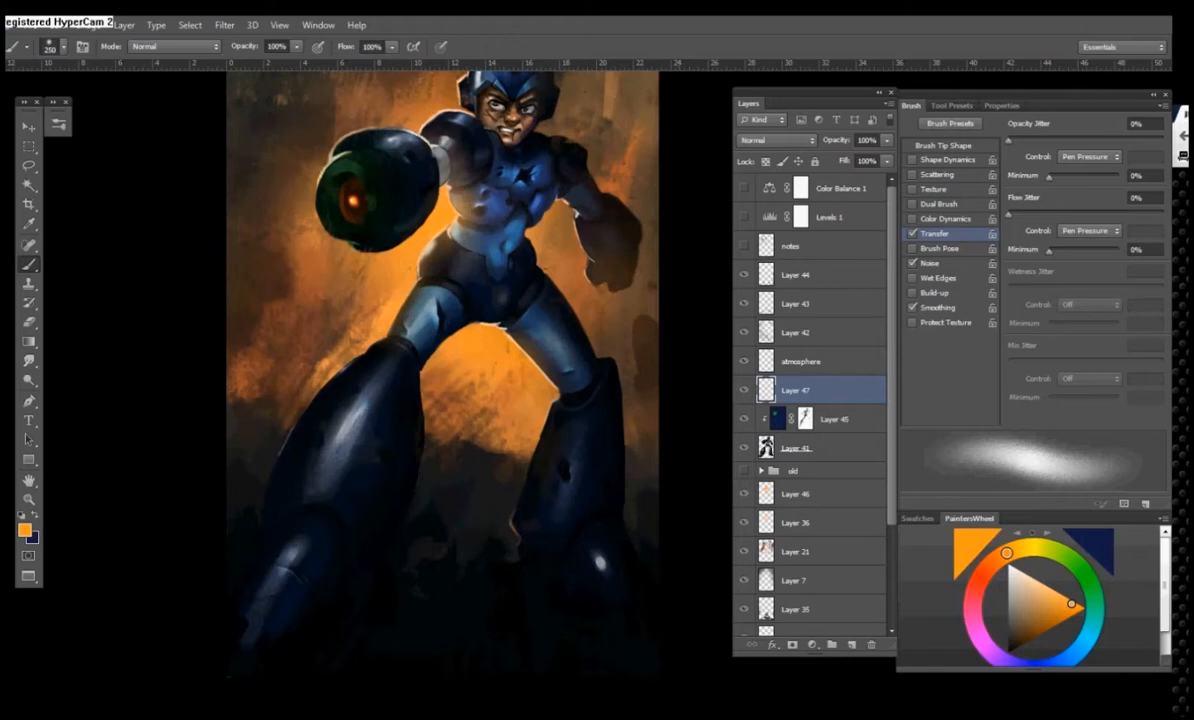
{"action": "left_click", "coordinate": [296, 46]}
{"action": "left_click_drag", "start_coordinate": [296, 63], "coordinate": [268, 63]}
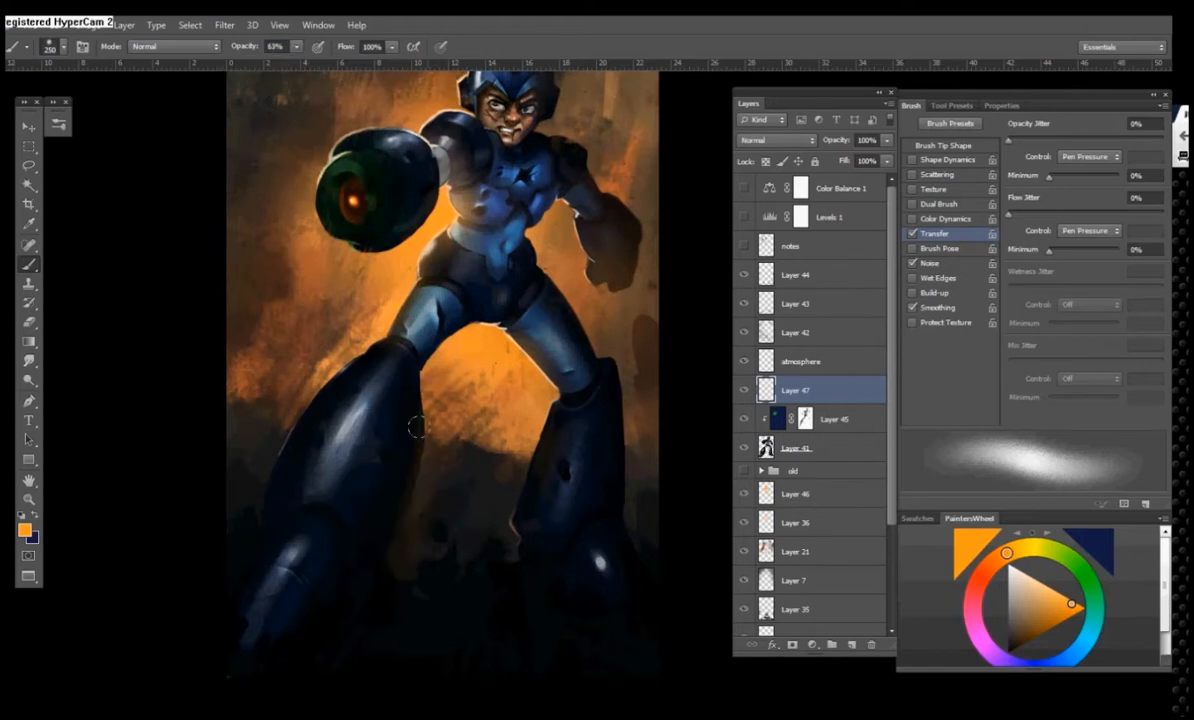
- Add a clipped layer above Layer 45 and set the eraser to the textured 125 px brush
{"action": "left_click", "coordinate": [790, 419]}
{"action": "key", "text": "ctrl+shift+alt+n"}
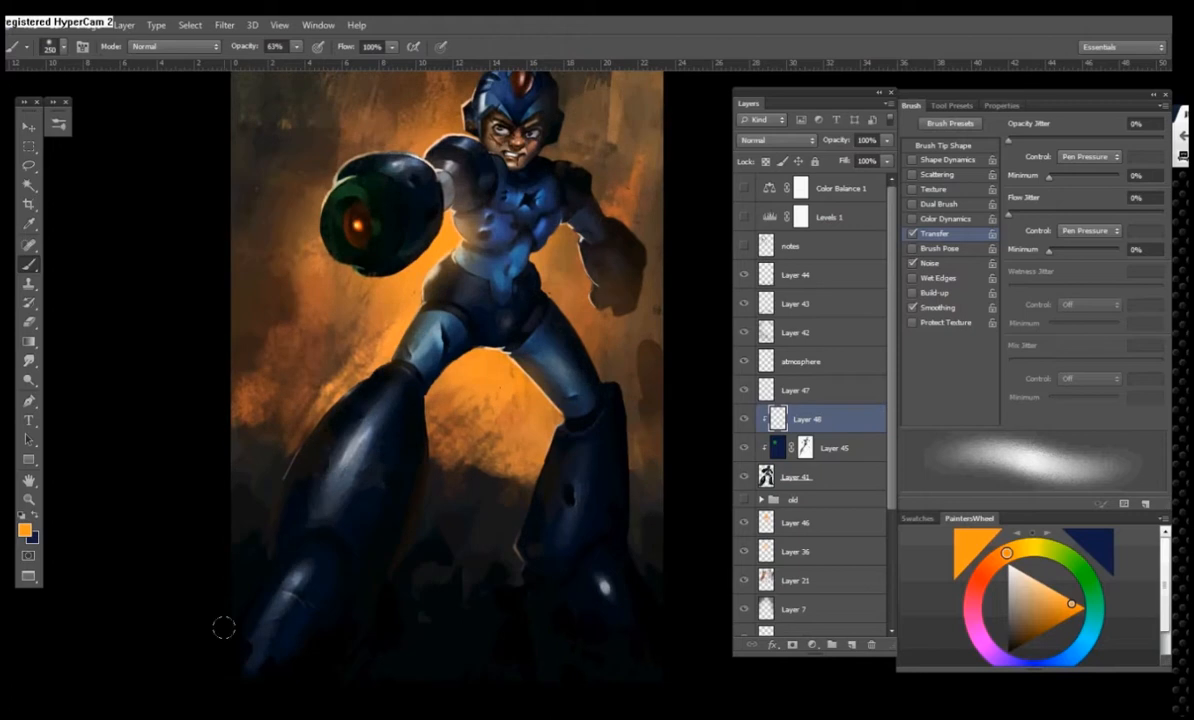
{"action": "key", "text": "e"}
{"action": "right_click", "coordinate": [437, 498]}
{"action": "scroll", "coordinate": [460, 540], "scroll_direction": "down", "scroll_amount": 2}
{"action": "double_click", "coordinate": [553, 453]}
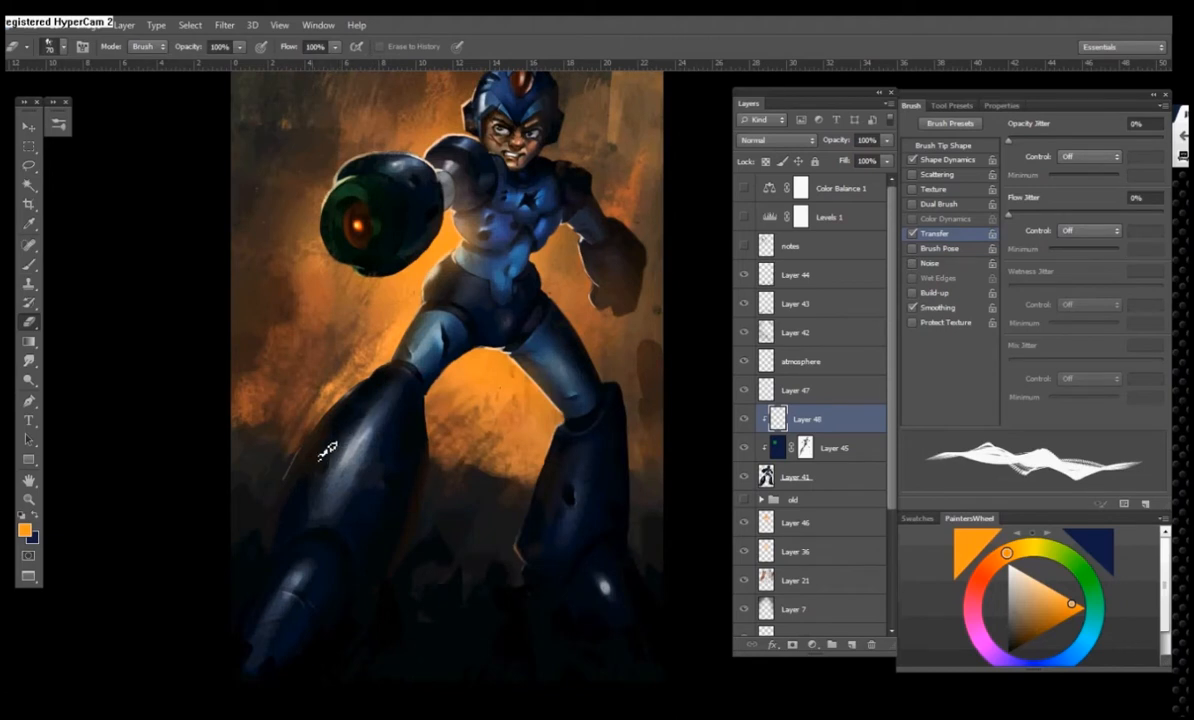
{"action": "right_click", "coordinate": [355, 402]}
{"action": "double_click", "coordinate": [390, 470]}
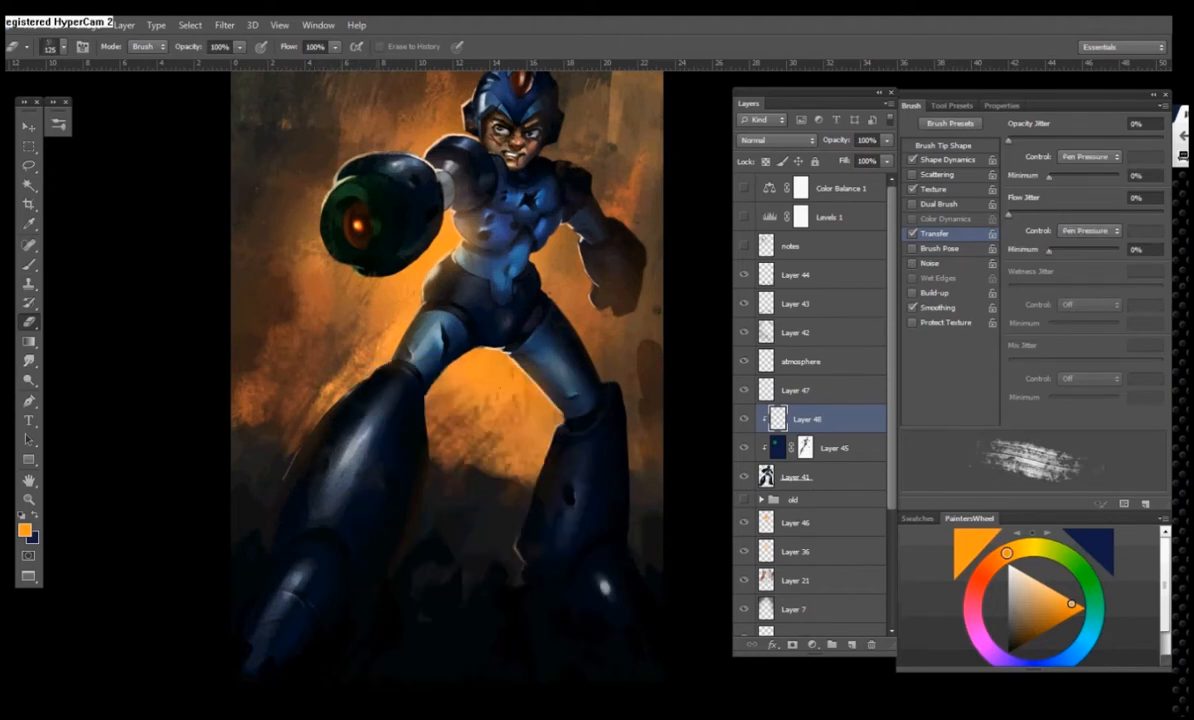
- Paint orange reflected light along the edges of the lower legs on Layer 48, breaking up the strokes with the textured eraser
{"action": "scroll", "coordinate": [434, 370], "scroll_direction": "right", "scroll_amount": 2}
{"action": "key", "text": "b"}
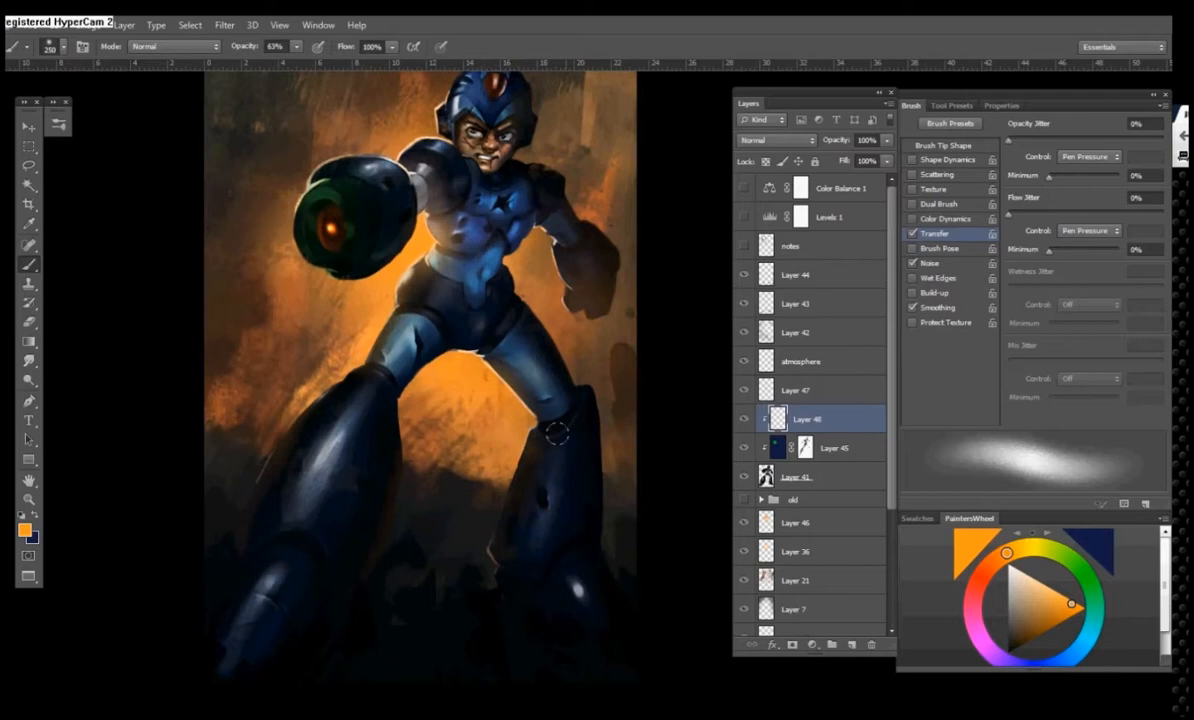
{"action": "key", "text": "e"}
{"action": "scroll", "coordinate": [512, 560], "scroll_direction": "right", "scroll_amount": 2}
{"action": "key", "text": "b"}
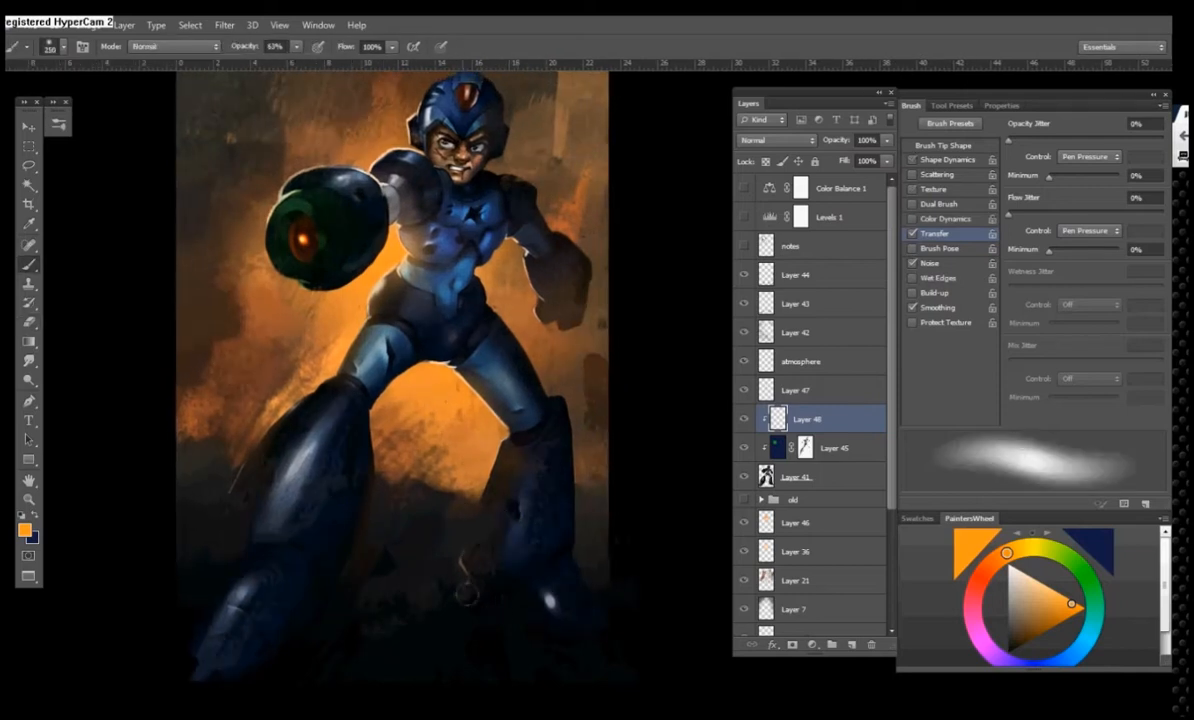
{"action": "key", "text": "e"}
{"action": "scroll", "coordinate": [474, 621], "scroll_direction": "up", "scroll_amount": 1}
{"action": "scroll", "coordinate": [474, 621], "scroll_direction": "left", "scroll_amount": 1}
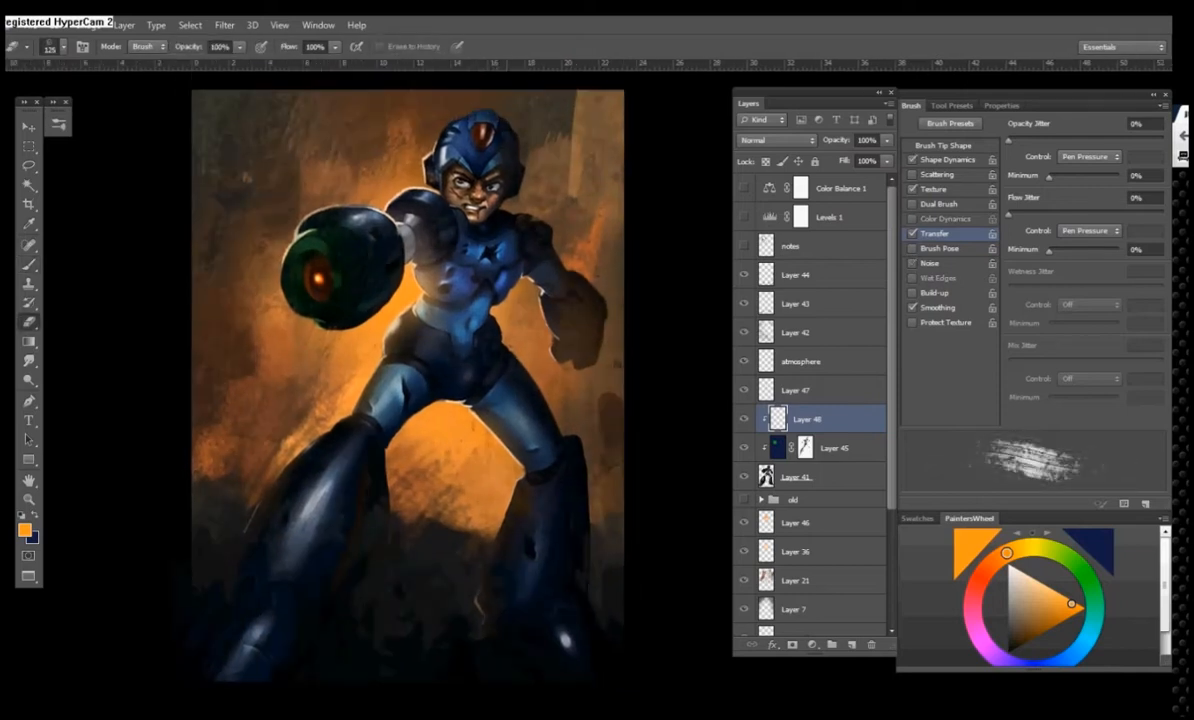
- Compare the painting with individual background layers hidden and shown, and select Layer 21
{"action": "key", "text": "alt+bracketright"}
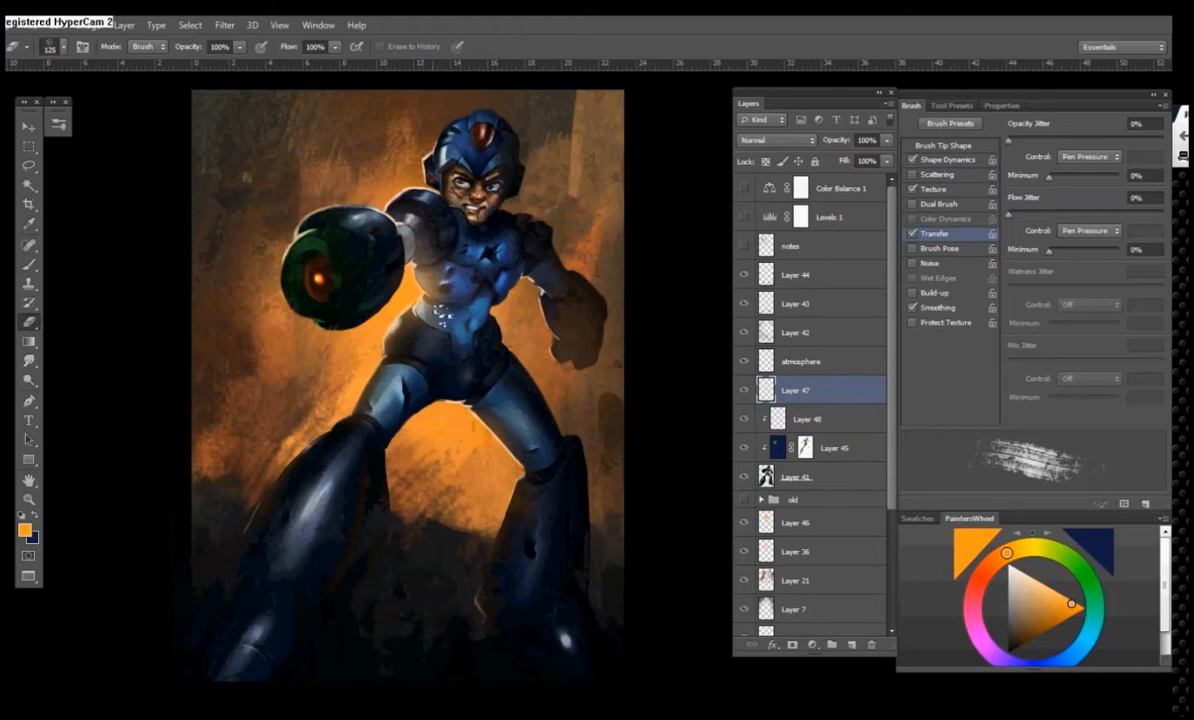
{"action": "scroll", "coordinate": [349, 456], "scroll_direction": "down", "scroll_amount": 1}
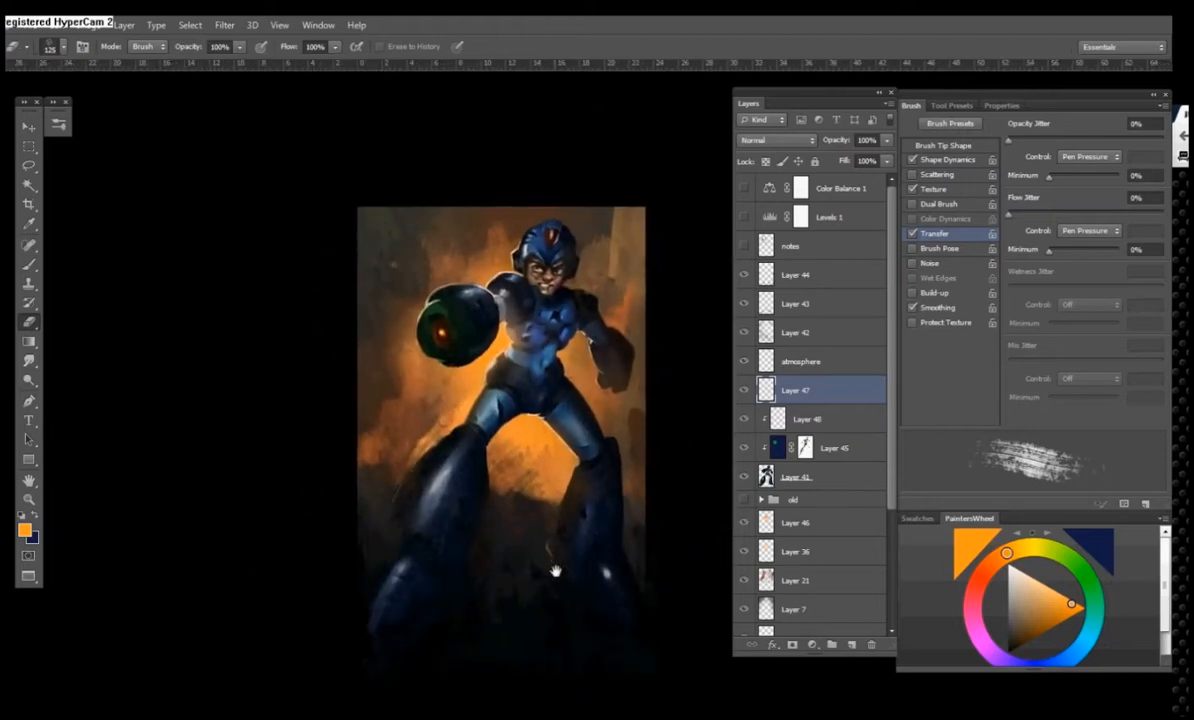
{"action": "scroll", "coordinate": [745, 538], "scroll_direction": "down", "scroll_amount": 5}
{"action": "left_click", "coordinate": [748, 506]}
{"action": "left_click", "coordinate": [748, 477]}
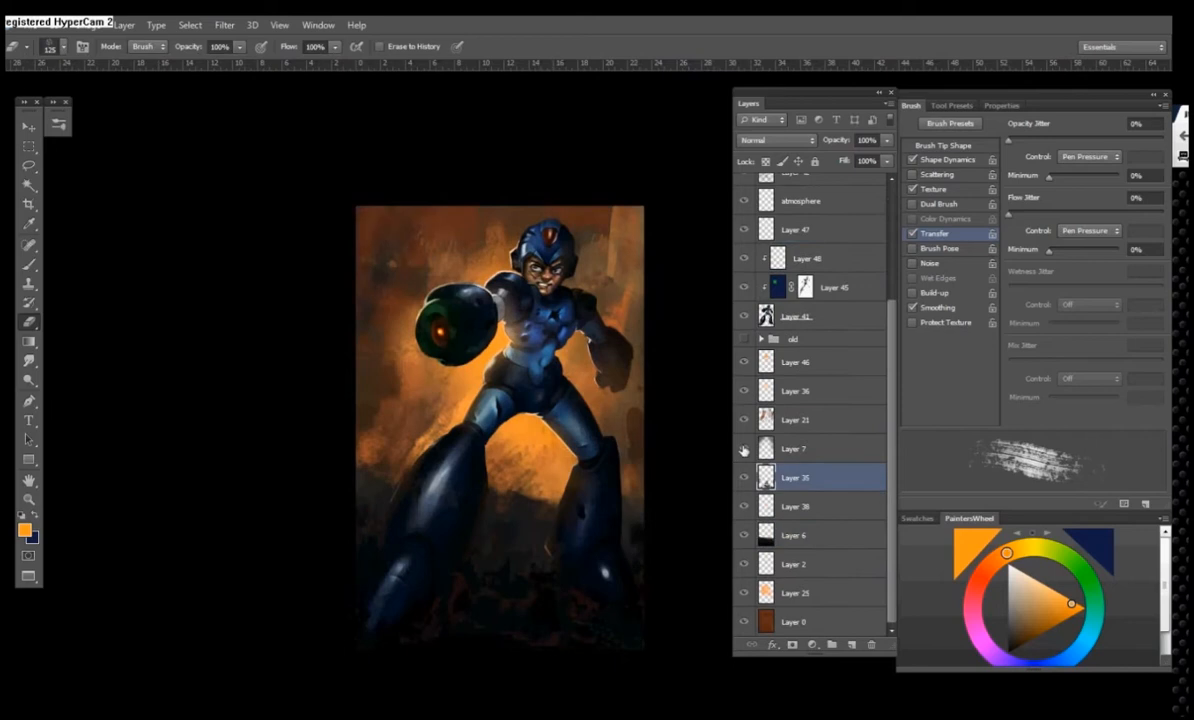
{"action": "left_click", "coordinate": [780, 420]}
{"action": "key", "text": "v"}
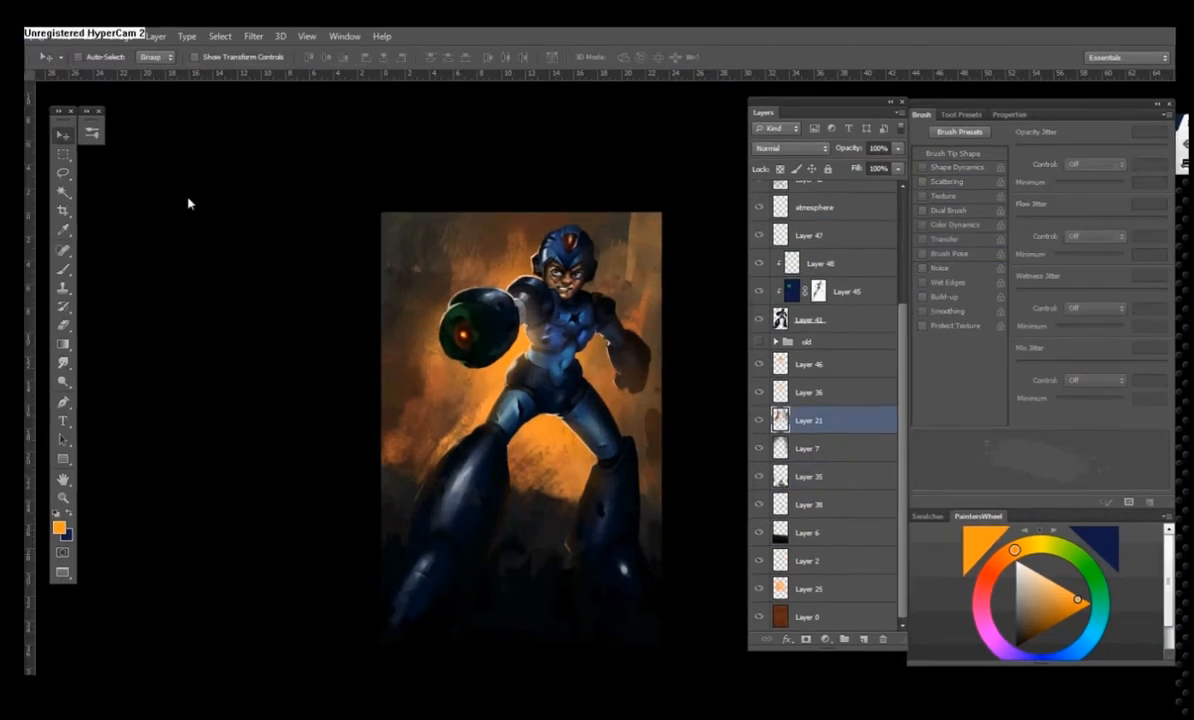
- Flip the whole painting horizontally and recenter it in view
{"action": "left_click", "coordinate": [87, 29]}
{"action": "left_click", "coordinate": [330, 230]}
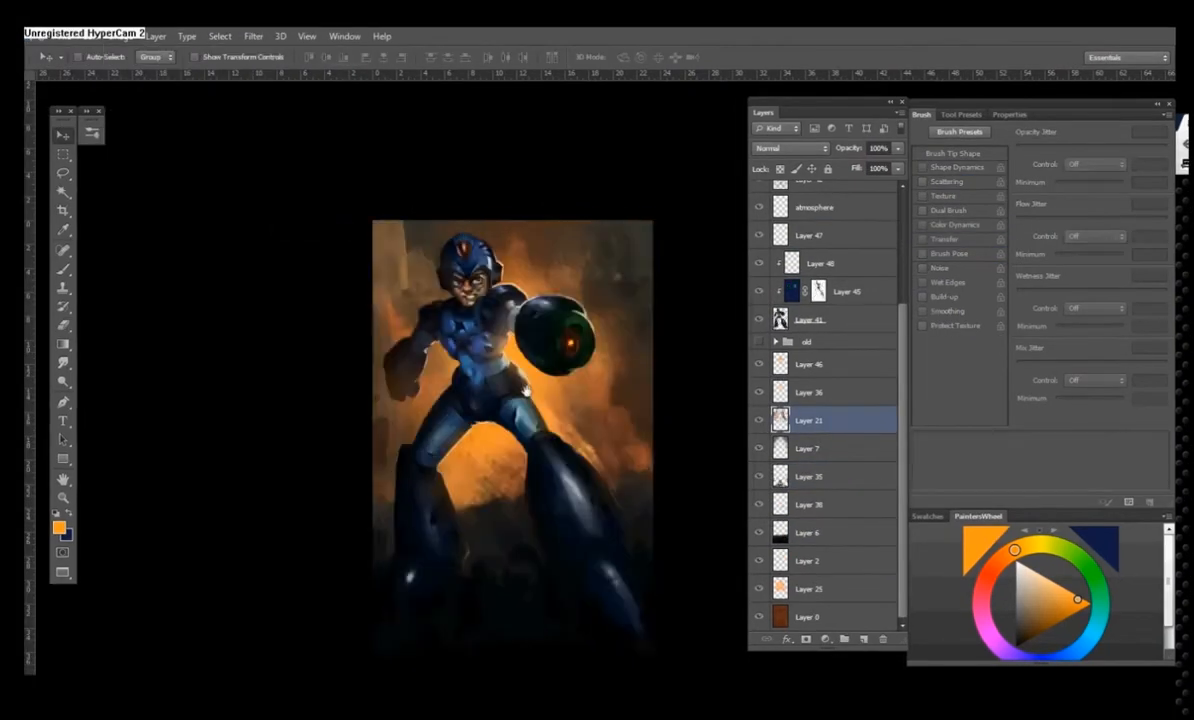
{"action": "left_click_drag", "start_coordinate": [387, 390], "coordinate": [366, 380]}
- Paint a green glow over the arm cannon on a new layer above Layer 44 with the scattered 491 px brush
{"action": "key", "text": "b"}
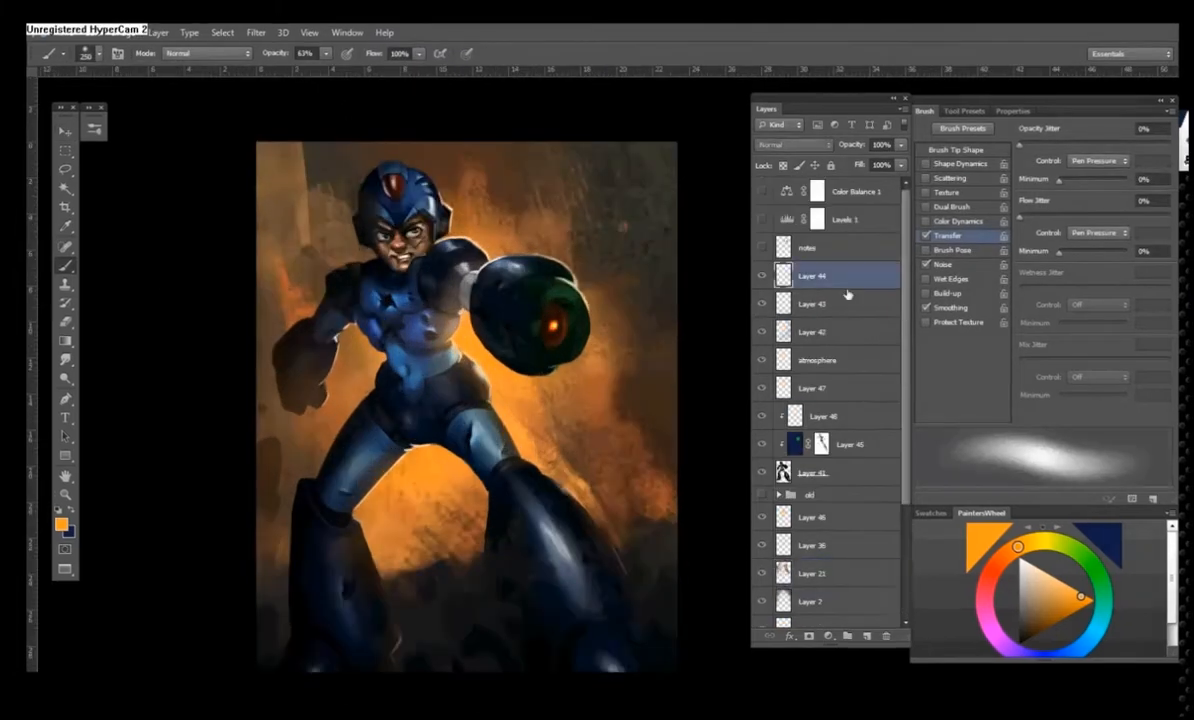
{"action": "right_click", "coordinate": [537, 358]}
{"action": "left_click", "coordinate": [693, 576]}
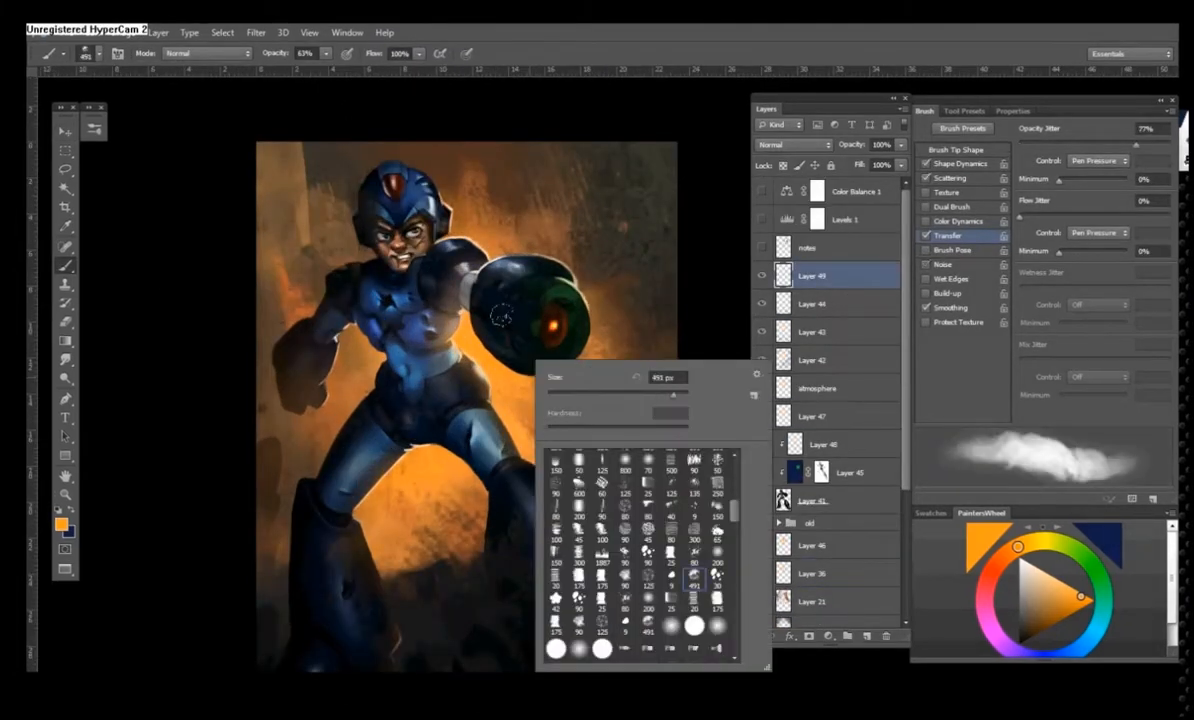
{"action": "left_click", "coordinate": [62, 524]}
{"action": "left_click", "coordinate": [914, 320]}
{"action": "left_click", "coordinate": [914, 335]}
{"action": "left_click", "coordinate": [887, 278]}
{"action": "left_click", "coordinate": [1058, 187]}
{"action": "mouse_move", "coordinate": [502, 310]}
{"action": "left_mouse_down"}
{"action": "mouse_move", "coordinate": [553, 265]}
{"action": "mouse_move", "coordinate": [532, 362]}
{"action": "left_mouse_up"}
- Load the motion brush preset and set the foreground color to a medium green
{"action": "right_click", "coordinate": [532, 362]}
{"action": "left_click", "coordinate": [1012, 111]}
{"action": "left_click", "coordinate": [965, 111]}
{"action": "left_click_drag", "start_coordinate": [1173, 215], "coordinate": [1178, 349]}
{"action": "left_click", "coordinate": [945, 218]}
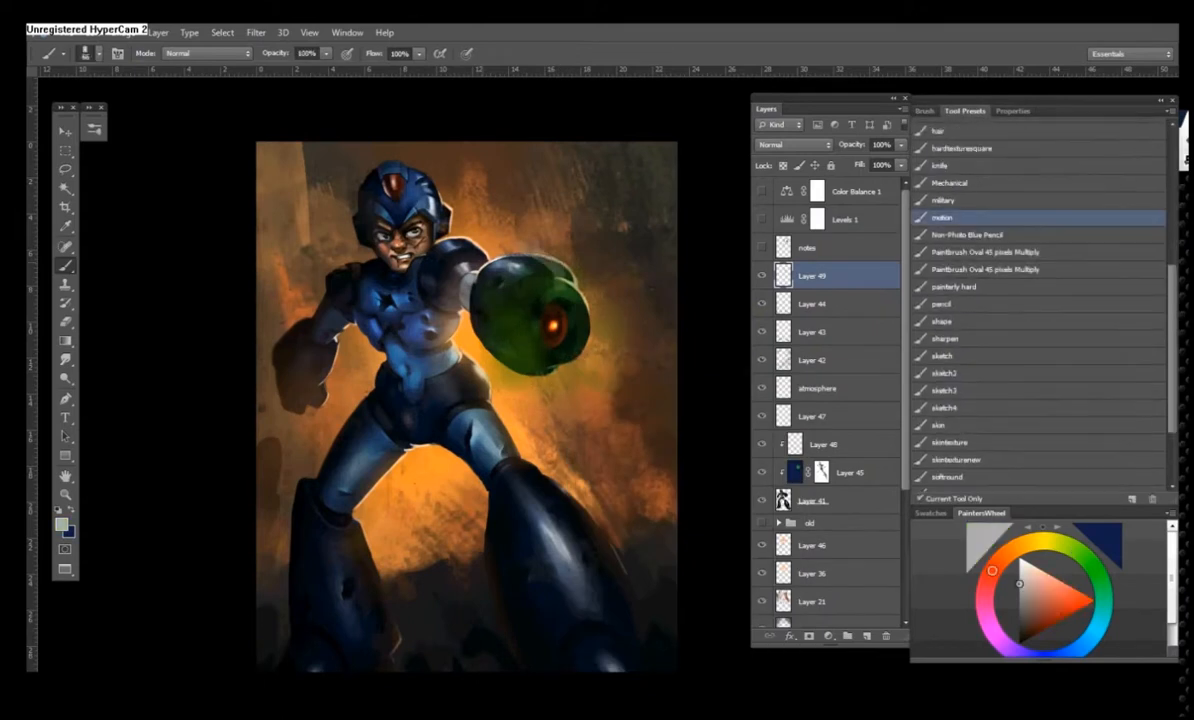
{"action": "left_click", "coordinate": [62, 524]}
{"action": "left_click", "coordinate": [734, 258]}
{"action": "left_click", "coordinate": [1058, 187]}
{"action": "left_click", "coordinate": [925, 111]}
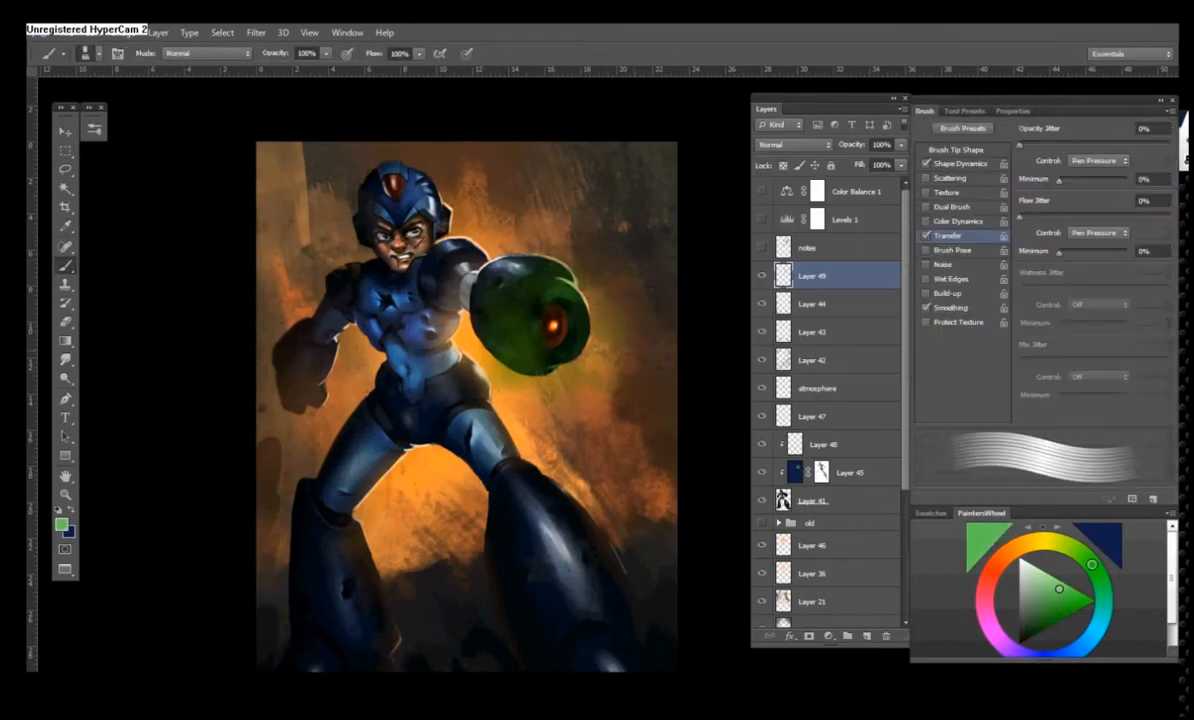
- Paint green streaks around the arm cannon on Layer 49 and switch to a soft 200 px eraser to blend them
{"action": "mouse_move", "coordinate": [505, 268]}
{"action": "left_mouse_down"}
{"action": "mouse_move", "coordinate": [594, 320]}
{"action": "mouse_move", "coordinate": [579, 350]}
{"action": "mouse_move", "coordinate": [519, 303]}
{"action": "mouse_move", "coordinate": [541, 297]}
{"action": "mouse_move", "coordinate": [476, 264]}
{"action": "left_mouse_up"}
{"action": "key", "text": "e"}
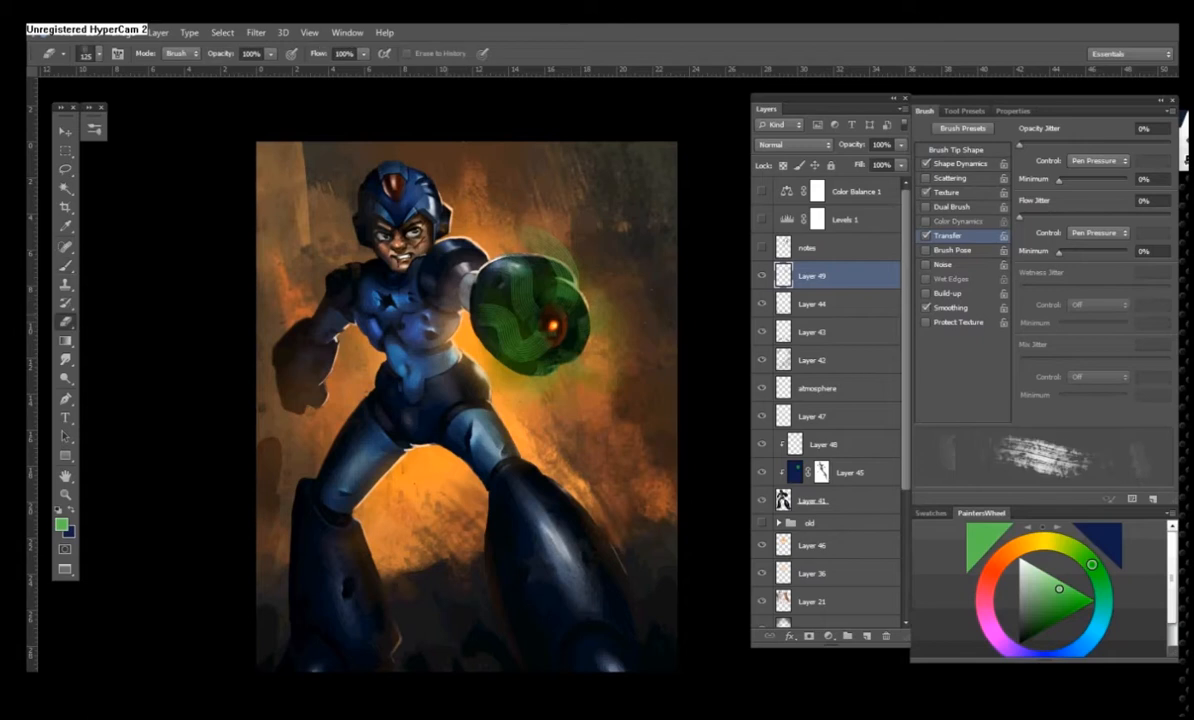
{"action": "right_click", "coordinate": [490, 330]}
{"action": "double_click", "coordinate": [658, 577]}
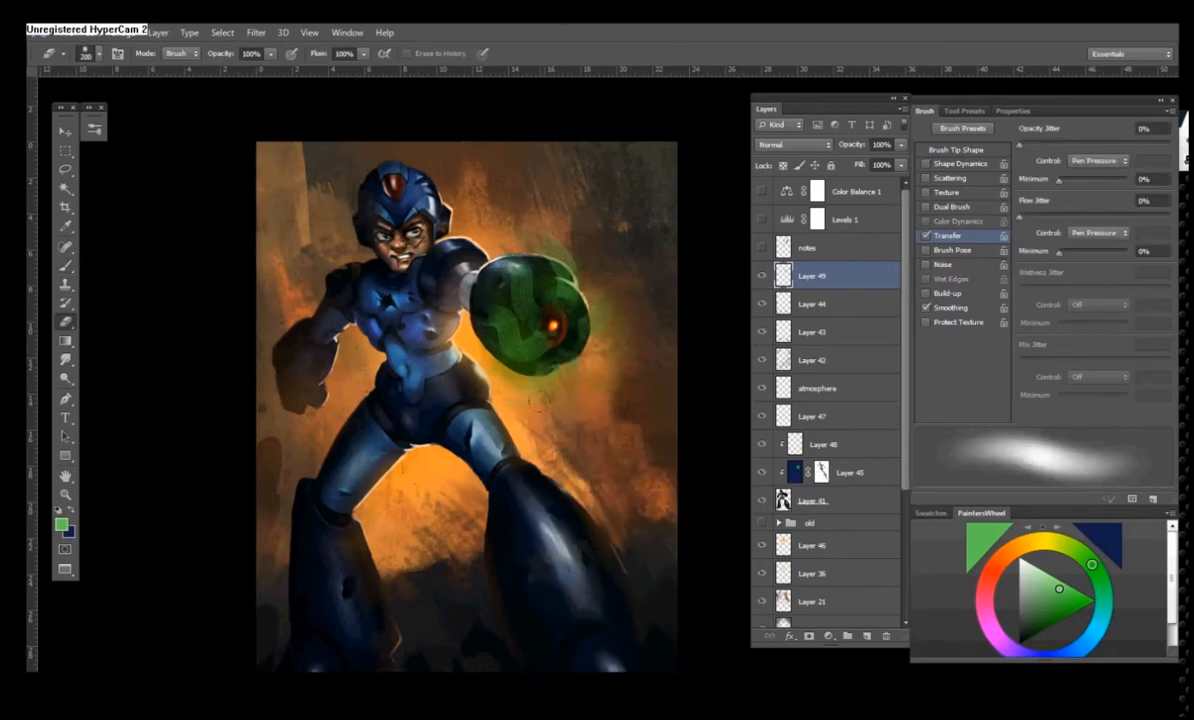
- Transform the green streaks on Layer 49 to sit around the cannon's muzzle
{"action": "key", "text": "ctrl+t"}
{"action": "left_click_drag", "start_coordinate": [530, 313], "coordinate": [544, 323]}
{"action": "key", "text": "Return"}
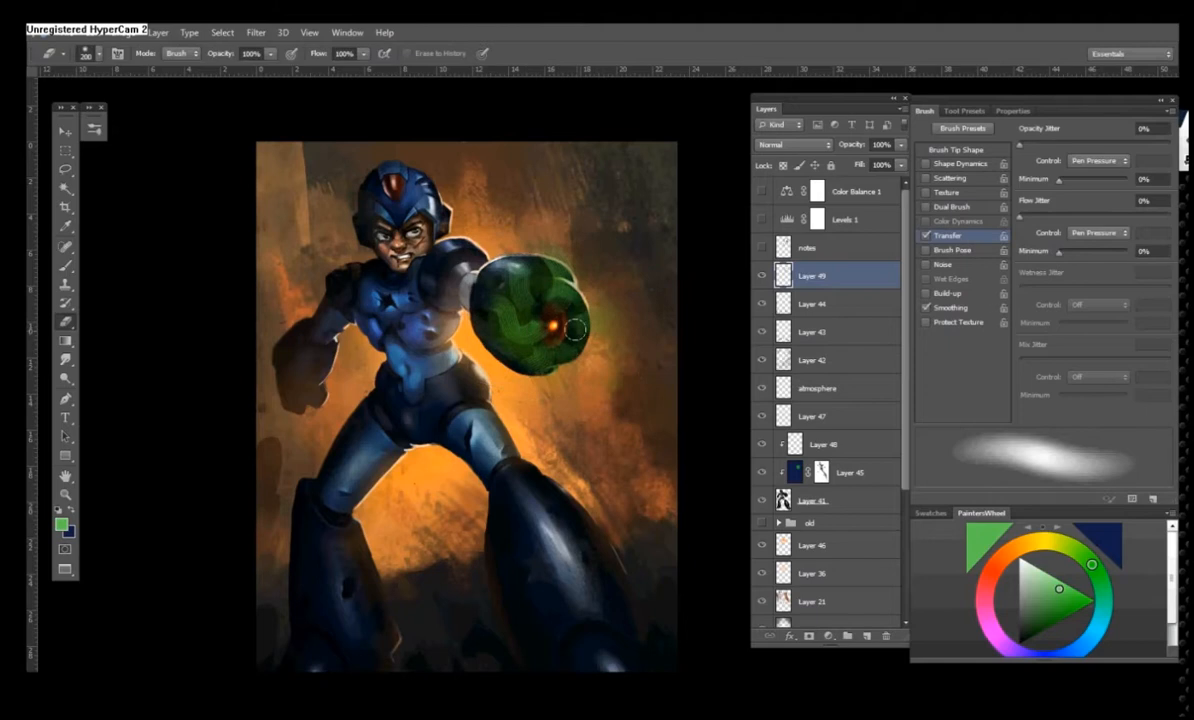
- Try Layer 49 in Overlay, Color Dodge and the following blend modes through Divide
{"action": "left_click", "coordinate": [793, 144]}
{"action": "left_click", "coordinate": [791, 181]}
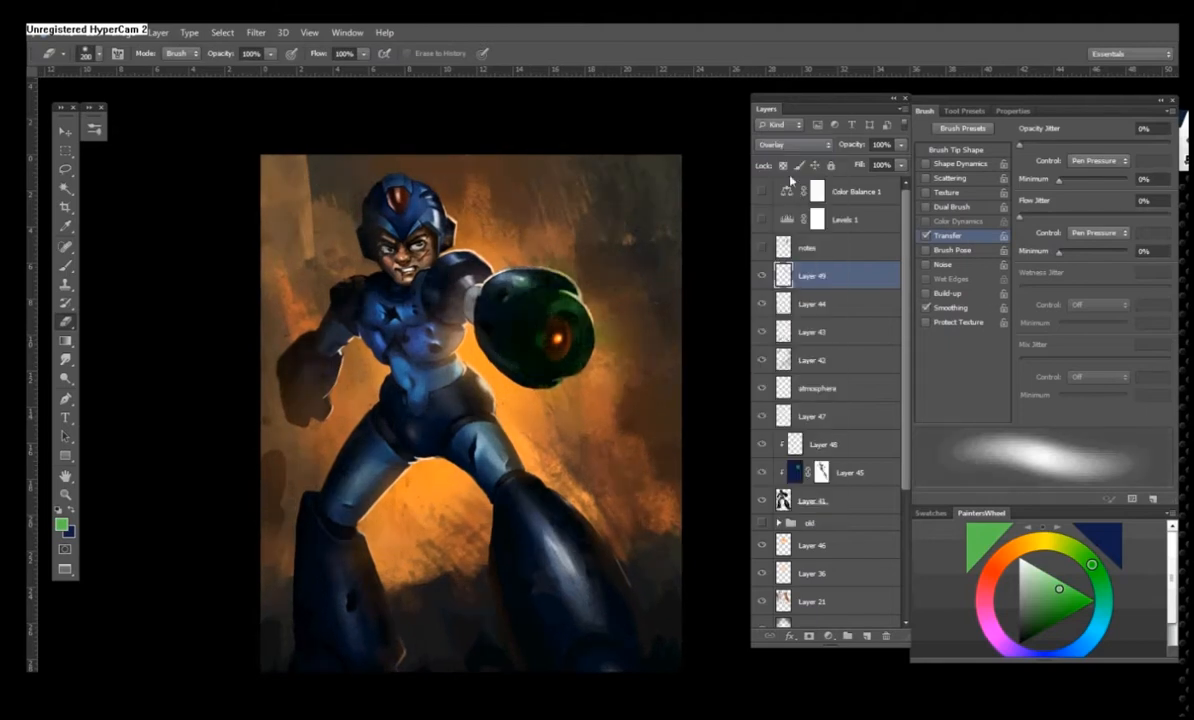
{"action": "left_click", "coordinate": [793, 144]}
{"action": "left_click", "coordinate": [755, 252]}
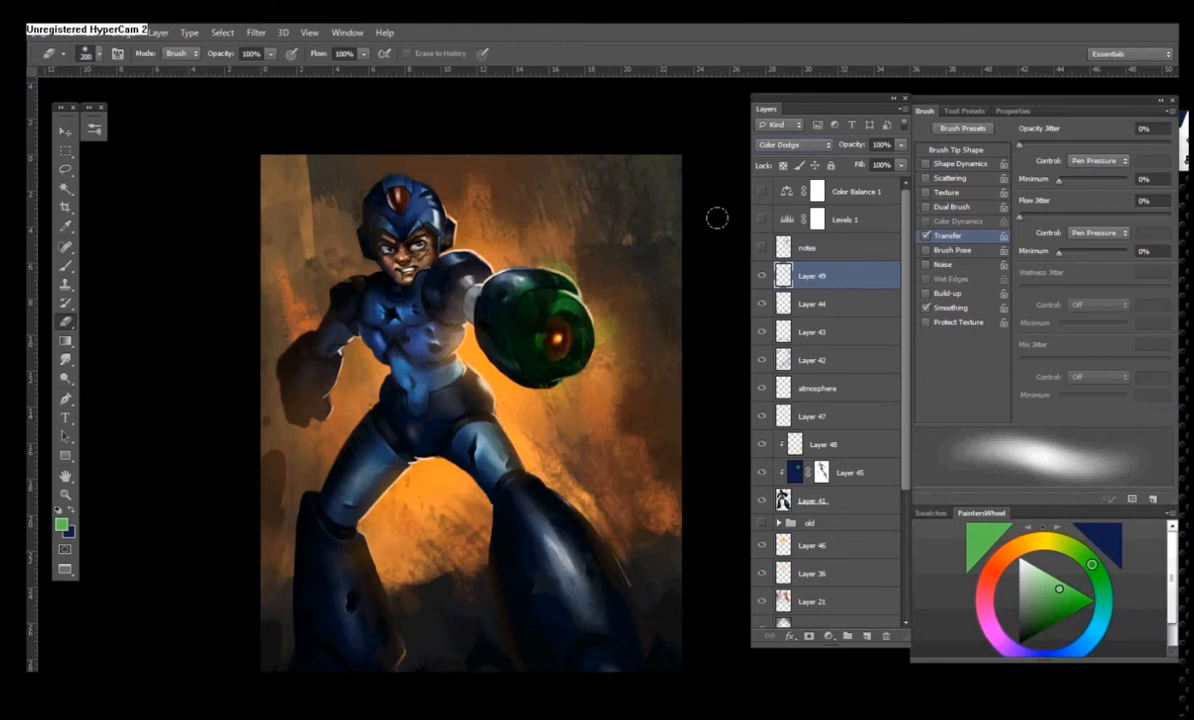
{"action": "key", "text": "Down"}
{"action": "key", "text": "Down"}
{"action": "key", "text": "Down"}
{"action": "key", "text": "Down"}
{"action": "key", "text": "Down"}
{"action": "key", "text": "Down"}
{"action": "key", "text": "Down"}
{"action": "key", "text": "Down"}
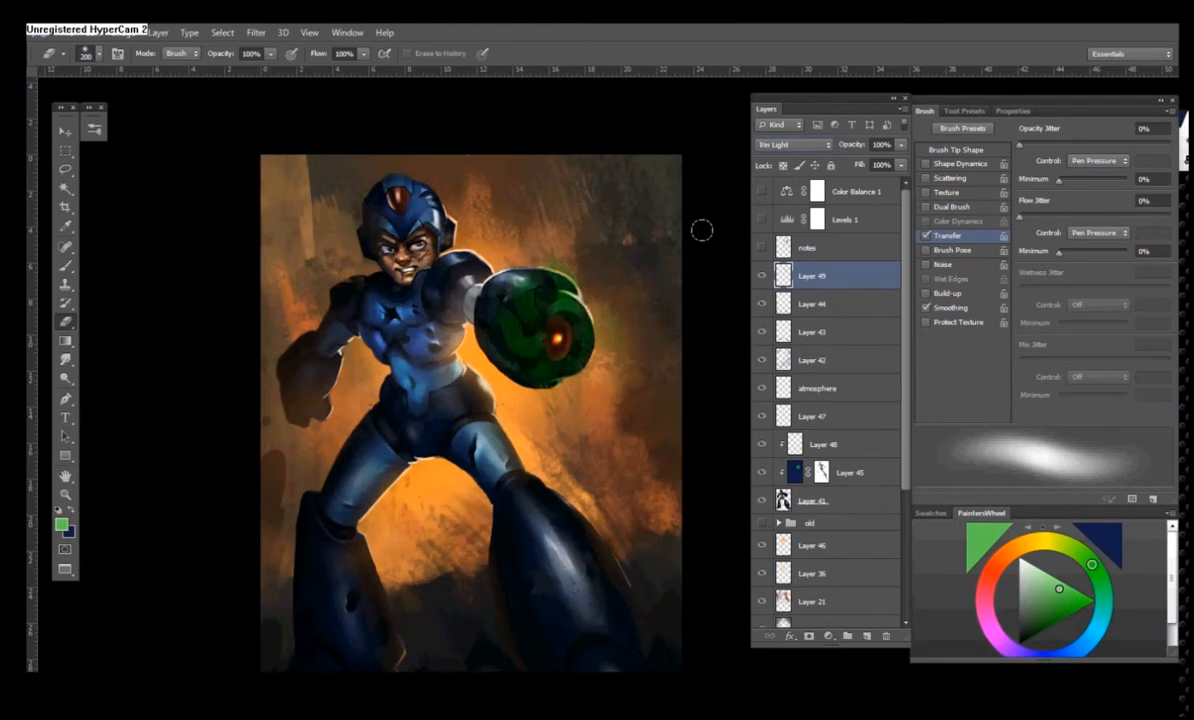
{"action": "key", "text": "ctrl+minus"}
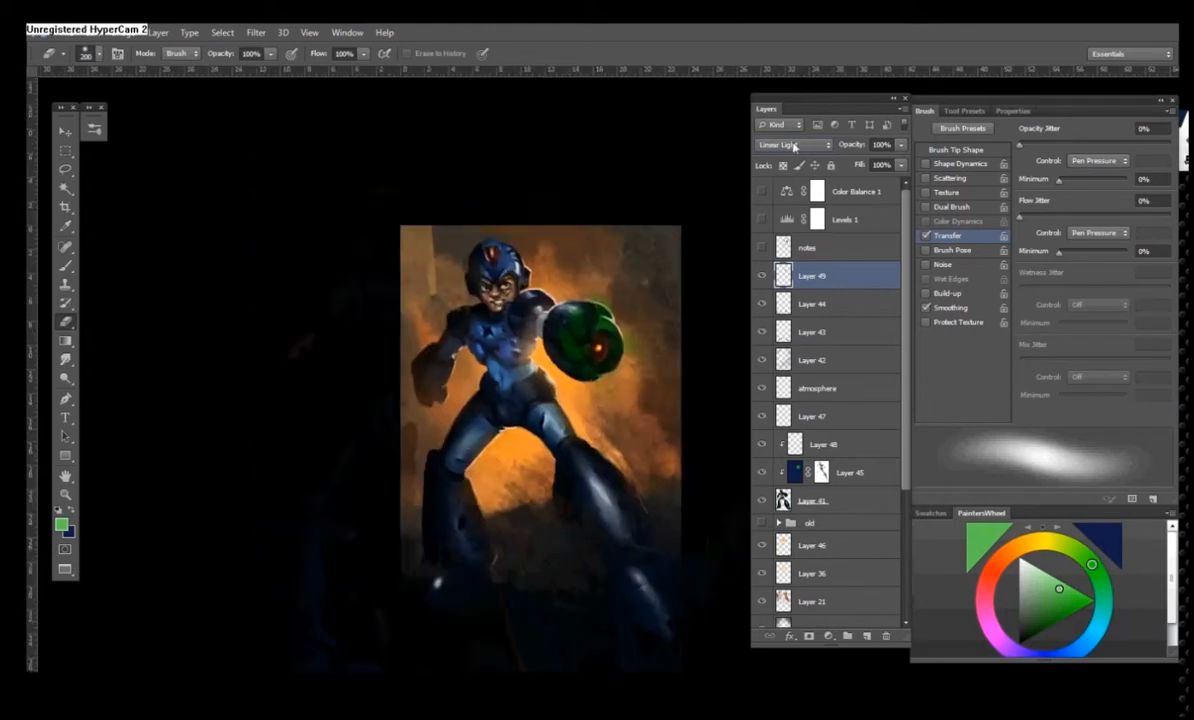
{"action": "key", "text": "Down"}
{"action": "key", "text": "Down"}
{"action": "key", "text": "Down"}
{"action": "key", "text": "Down"}
{"action": "key", "text": "Down"}
{"action": "key", "text": "Down"}
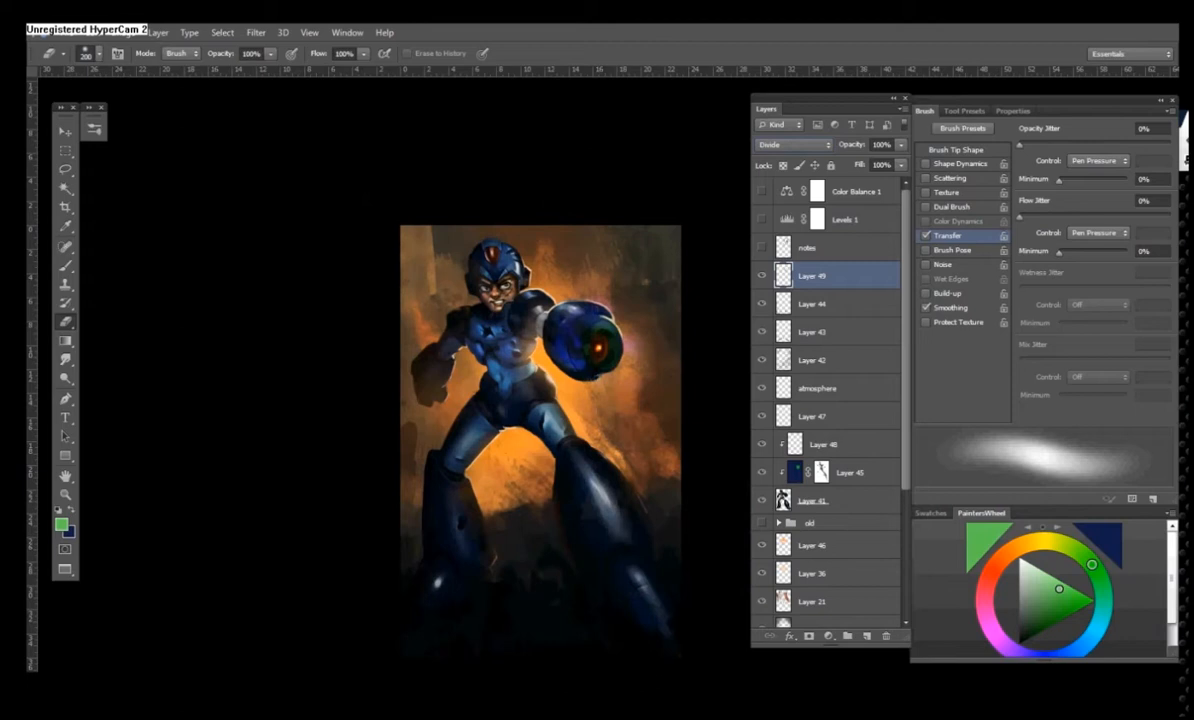
- Set Layer 49's blend mode to Lighten
{"action": "key", "text": "Up"}
{"action": "key", "text": "Up"}
{"action": "key", "text": "Up"}
{"action": "key", "text": "Up"}
{"action": "key", "text": "Up"}
{"action": "key", "text": "Up"}
{"action": "key", "text": "Up"}
{"action": "key", "text": "Up"}
{"action": "key", "text": "Up"}
{"action": "key", "text": "Up"}
{"action": "key", "text": "Up"}
{"action": "key", "text": "Up"}
{"action": "key", "text": "Up"}
{"action": "key", "text": "Up"}
{"action": "key", "text": "Up"}
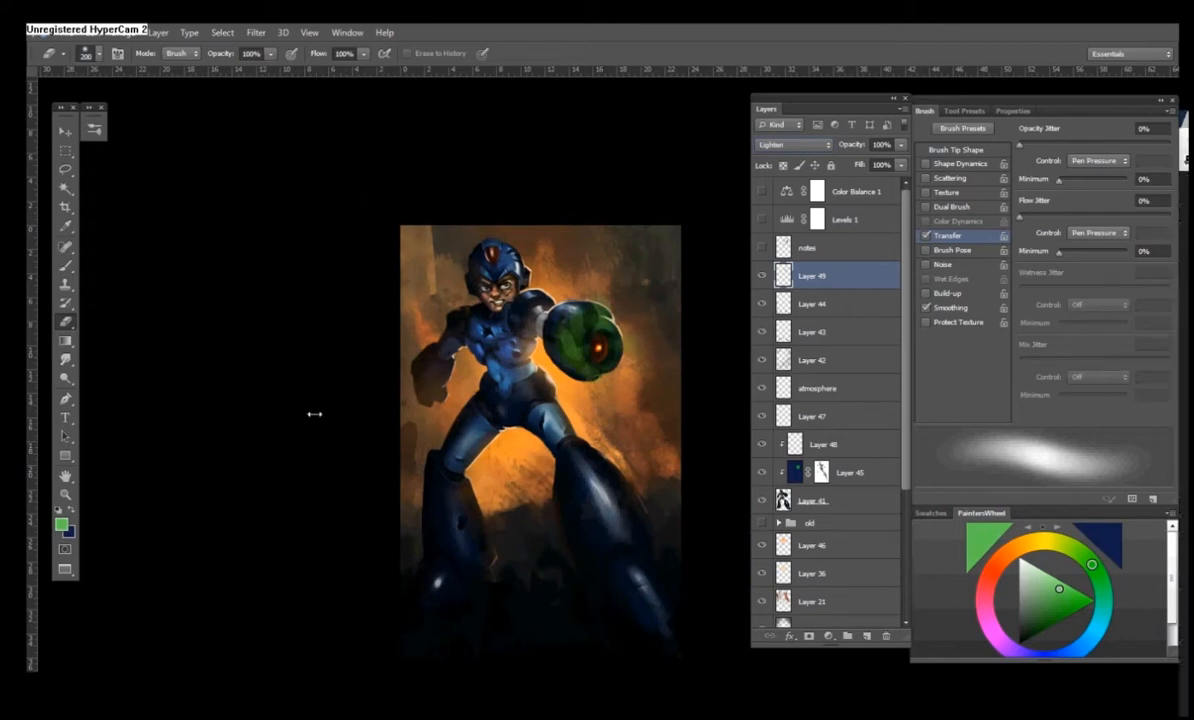
- Paint a green burst around the cannon muzzle on a new layer above Layer 49 and set it to Overlay
{"action": "key", "text": "b"}
{"action": "key", "text": "ctrl+shift+alt+n"}
{"action": "mouse_move", "coordinate": [565, 290]}
{"action": "left_mouse_down"}
{"action": "mouse_move", "coordinate": [616, 312]}
{"action": "mouse_move", "coordinate": [633, 350]}
{"action": "mouse_move", "coordinate": [540, 352]}
{"action": "mouse_move", "coordinate": [525, 300]}
{"action": "mouse_move", "coordinate": [545, 280]}
{"action": "mouse_move", "coordinate": [640, 349]}
{"action": "mouse_move", "coordinate": [537, 358]}
{"action": "left_mouse_up"}
{"action": "key", "text": "v"}
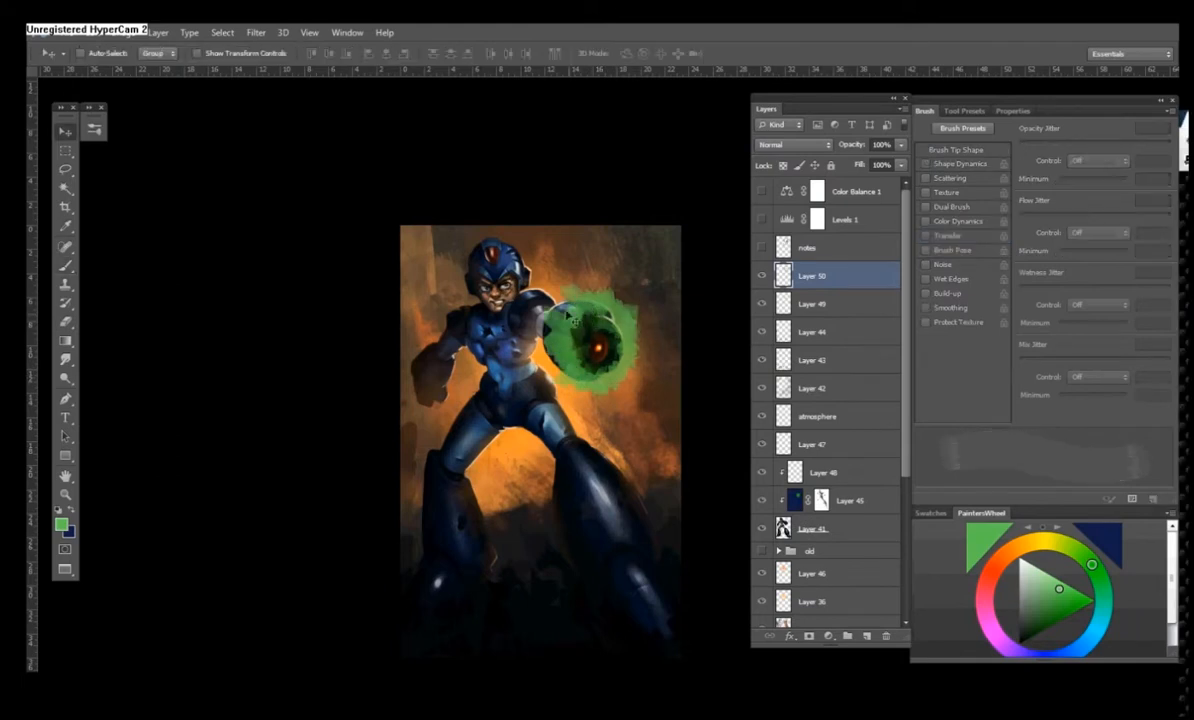
{"action": "left_click", "coordinate": [795, 144]}
{"action": "left_click", "coordinate": [770, 322]}
- Try a white stroke as a layer style on Layer 50
{"action": "double_click", "coordinate": [798, 263]}
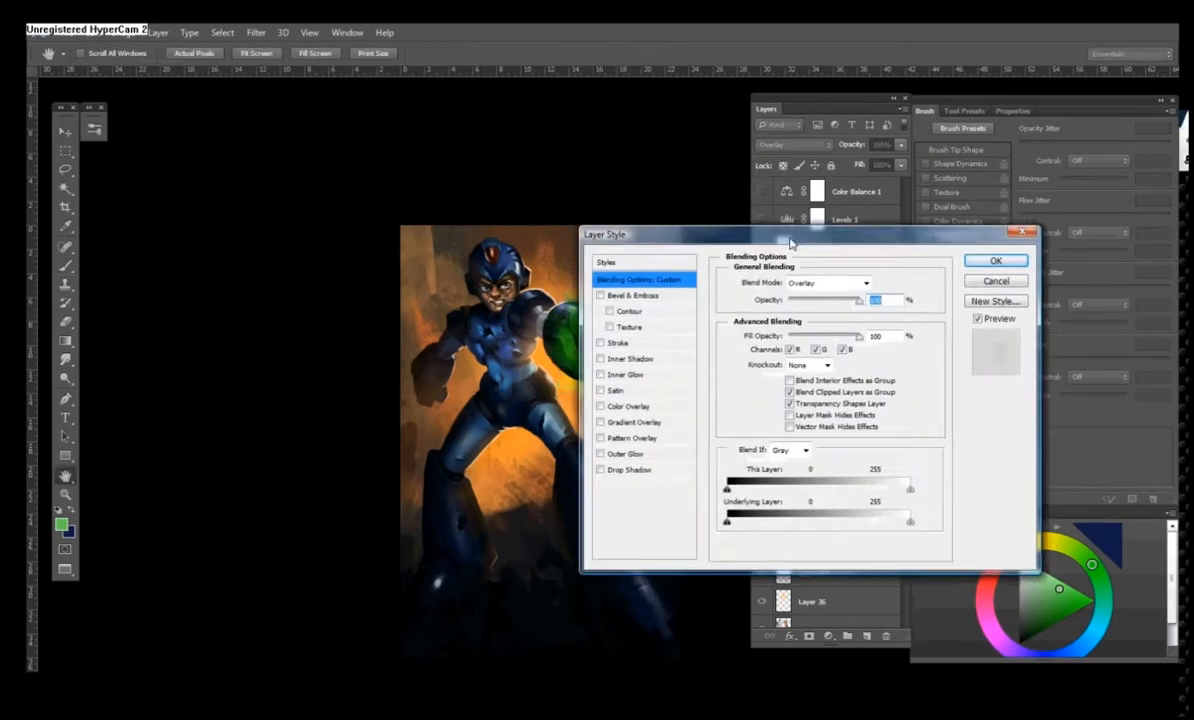
{"action": "left_click_drag", "start_coordinate": [700, 232], "coordinate": [807, 193]}
{"action": "left_click", "coordinate": [709, 302]}
{"action": "left_click", "coordinate": [728, 302]}
{"action": "left_click", "coordinate": [870, 339]}
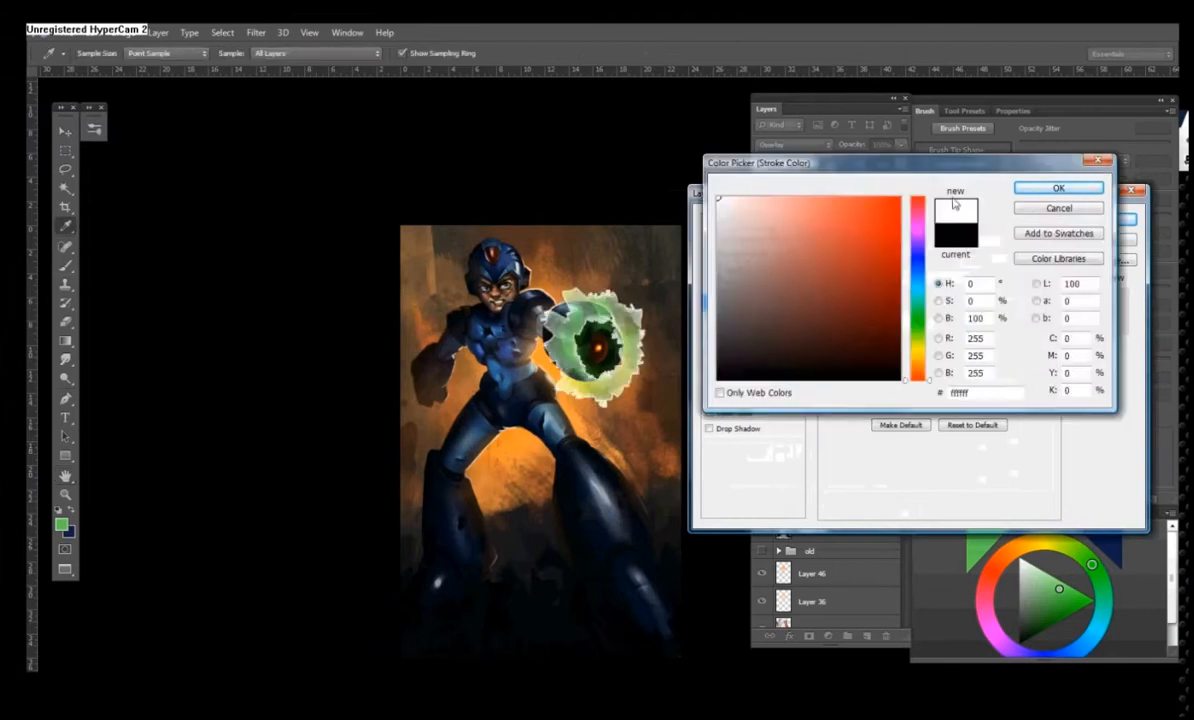
{"action": "left_click", "coordinate": [1067, 189]}
{"action": "left_click", "coordinate": [709, 302]}
- Try an outer glow with 47% opacity and 10% spread on Layer 50, followed by a drop shadow
{"action": "left_click", "coordinate": [709, 412]}
{"action": "left_click_drag", "start_coordinate": [940, 261], "coordinate": [886, 277]}
{"action": "left_click_drag", "start_coordinate": [887, 351], "coordinate": [891, 368]}
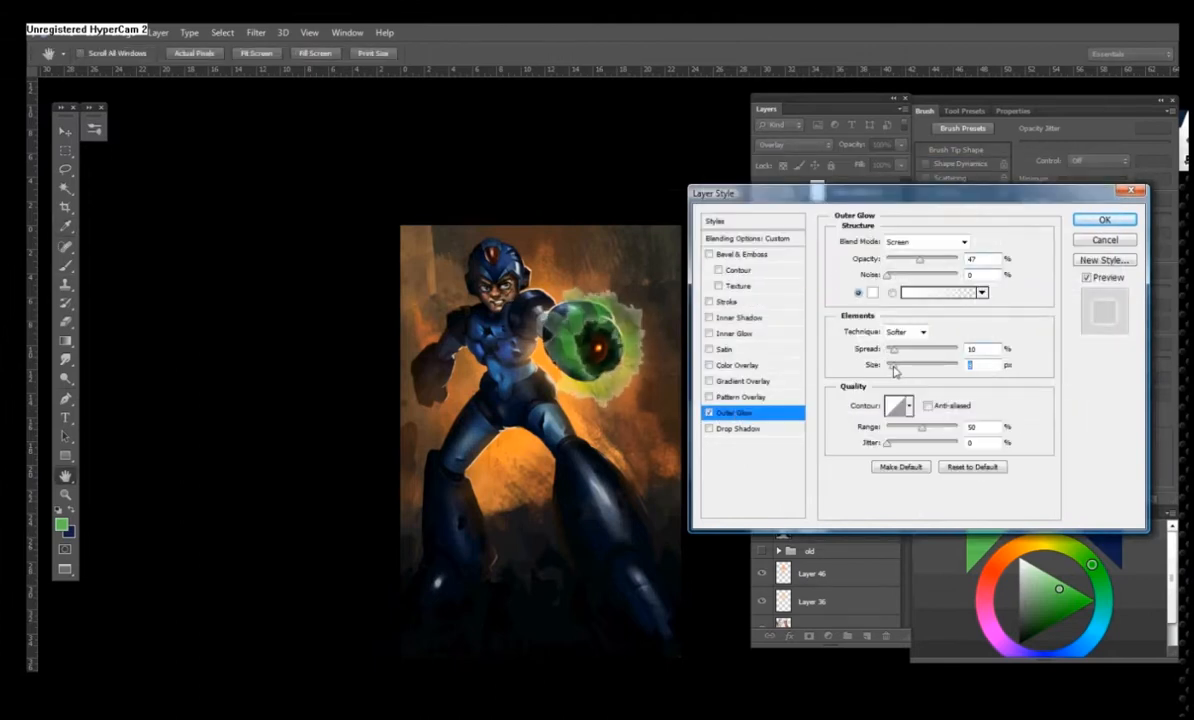
{"action": "double_click", "coordinate": [709, 412]}
{"action": "left_click", "coordinate": [709, 412]}
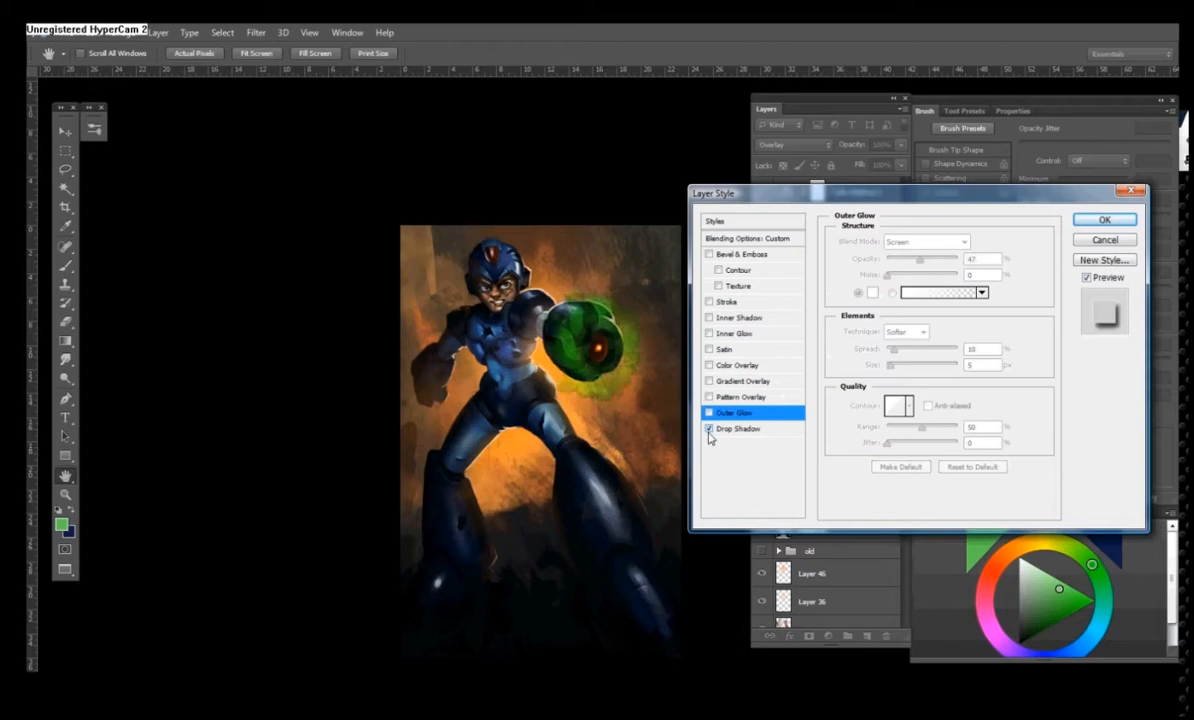
- Try an inner shadow as the layer style on Layer 50
{"action": "left_click", "coordinate": [710, 317]}
{"action": "left_click", "coordinate": [988, 241]}
{"action": "key", "text": "Return"}
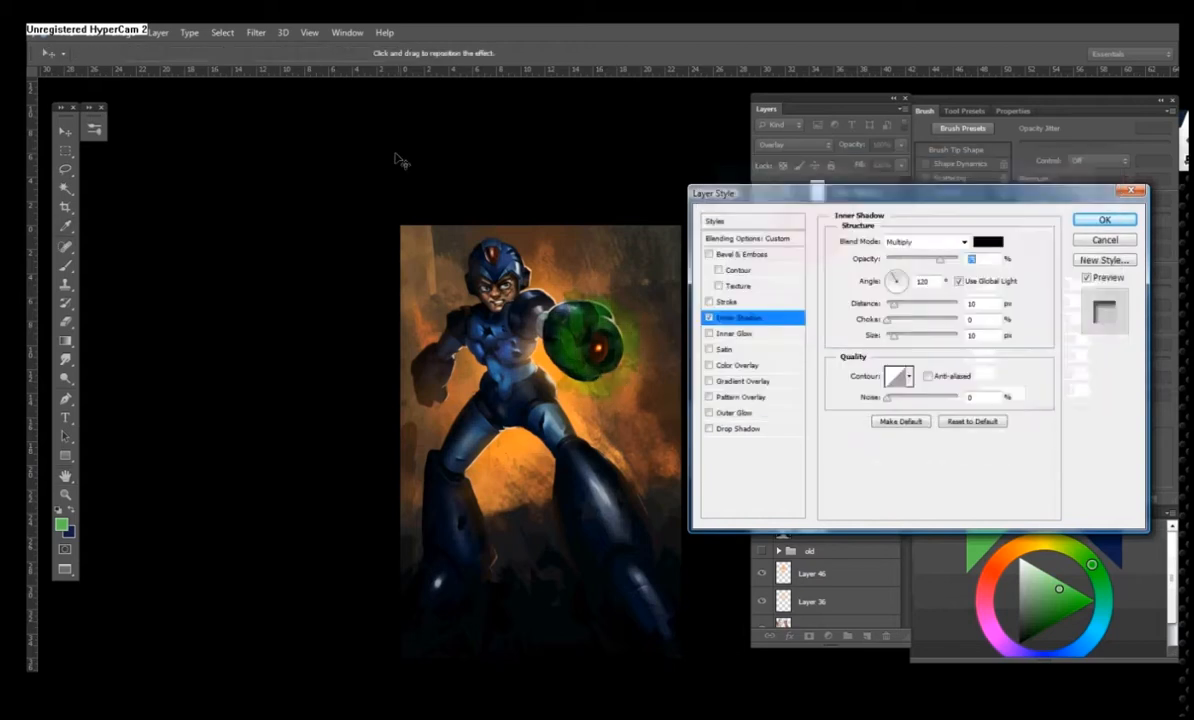
{"action": "key", "text": "Return"}
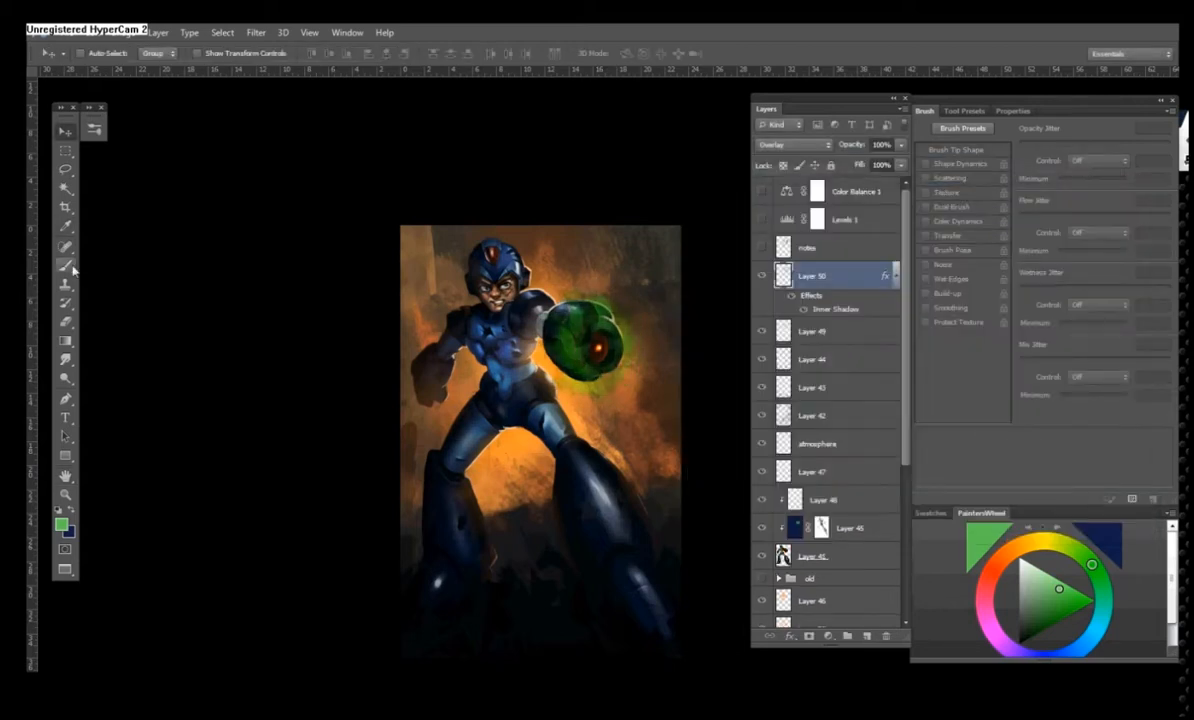
- Delete Layer 50 with its green burst and effects
{"action": "left_click", "coordinate": [67, 320]}
{"action": "right_click", "coordinate": [597, 338]}
{"action": "double_click", "coordinate": [706, 458]}
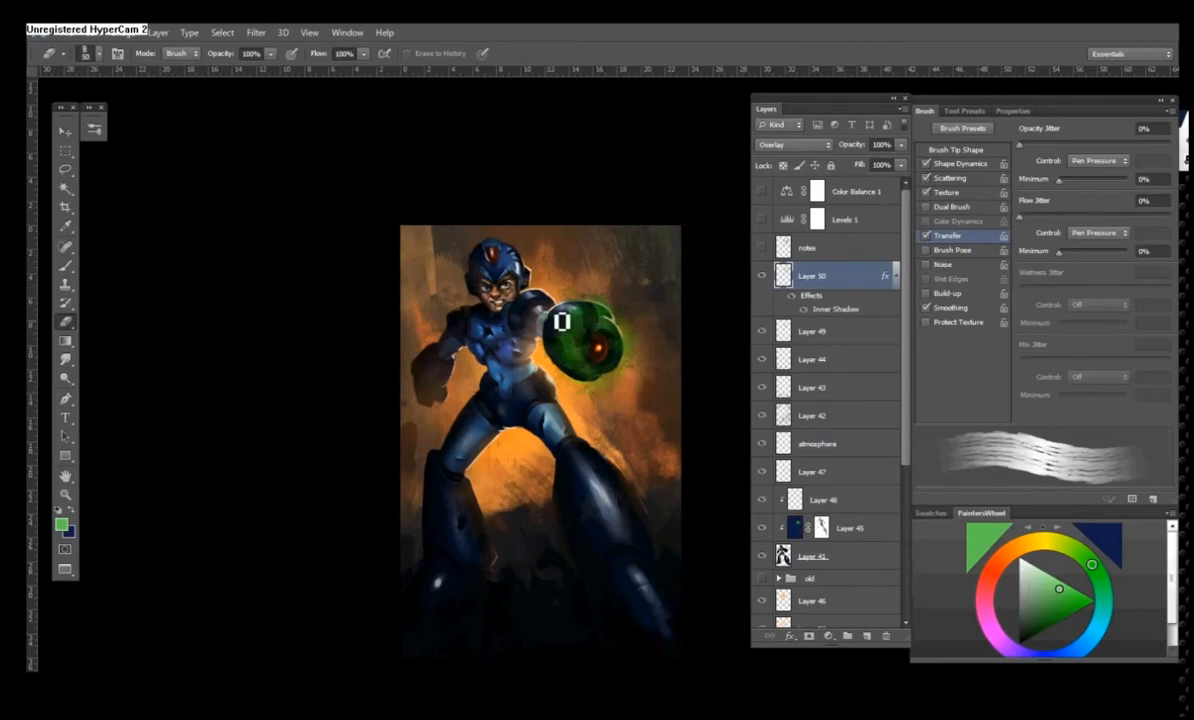
{"action": "key", "text": "v"}
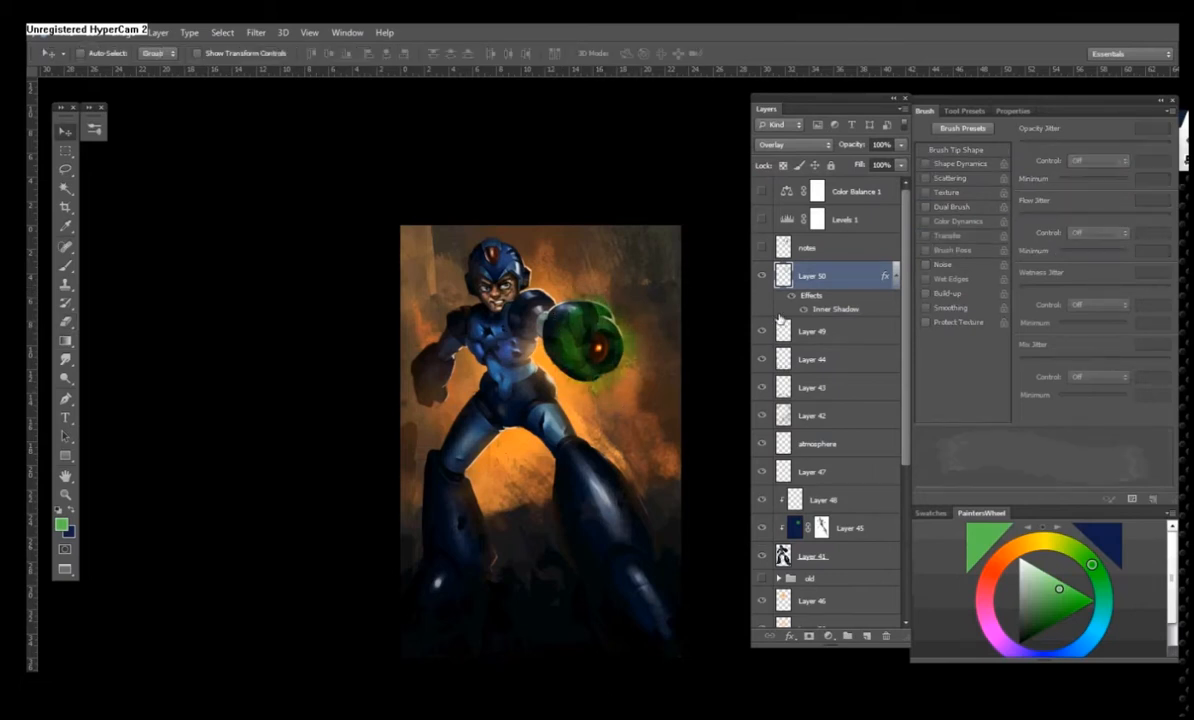
{"action": "key", "text": "Delete"}
- Warp Layer 49's green glow at its four corners so that it curves around the cannon muzzle
{"action": "mouse_move", "coordinate": [625, 310]}
{"action": "left_mouse_down"}
{"action": "mouse_move", "coordinate": [626, 333]}
{"action": "mouse_move", "coordinate": [640, 333]}
{"action": "mouse_move", "coordinate": [648, 305]}
{"action": "left_mouse_up"}
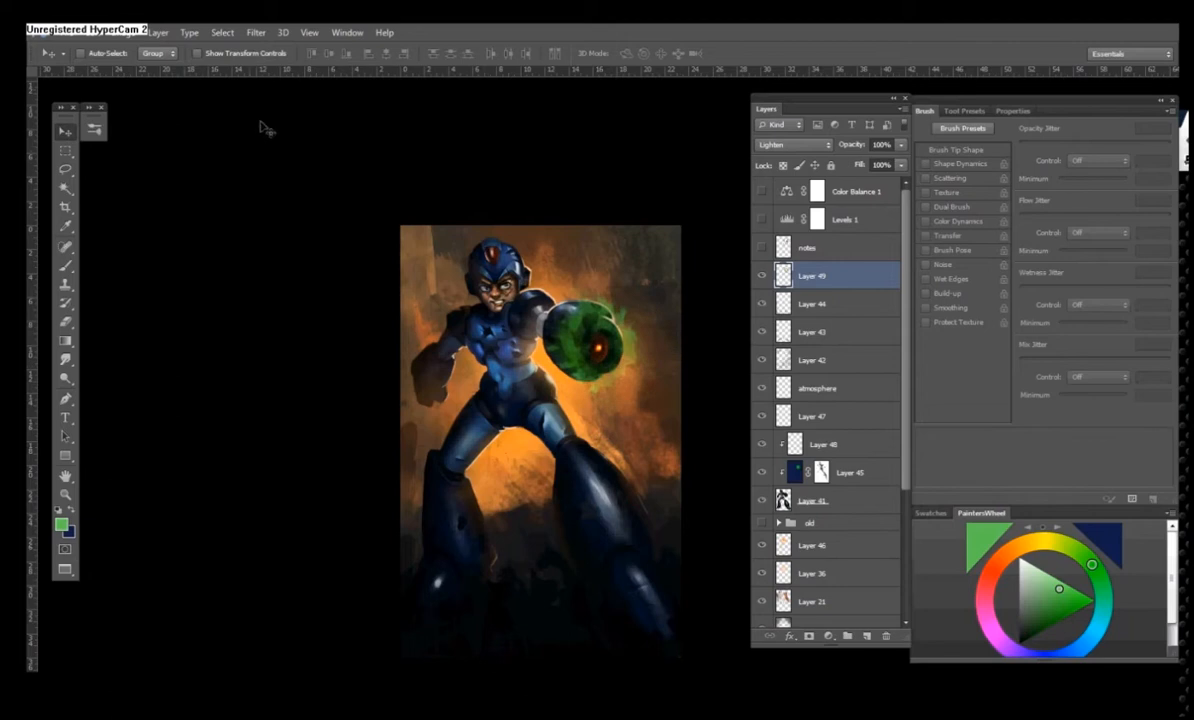
{"action": "left_click", "coordinate": [92, 32]}
{"action": "left_click", "coordinate": [290, 362]}
{"action": "left_click_drag", "start_coordinate": [540, 320], "coordinate": [542, 291]}
{"action": "left_click_drag", "start_coordinate": [664, 284], "coordinate": [648, 286]}
{"action": "left_click_drag", "start_coordinate": [664, 404], "coordinate": [638, 408]}
{"action": "left_click_drag", "start_coordinate": [538, 404], "coordinate": [543, 398]}
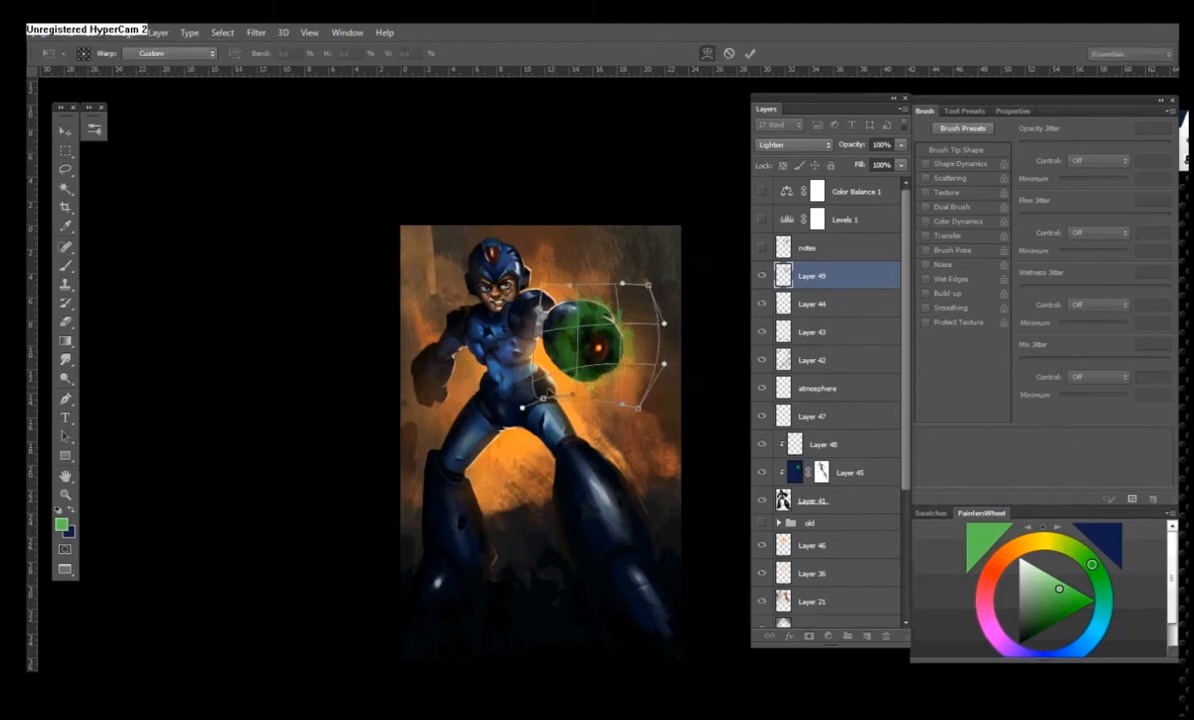
{"action": "key", "text": "Return"}
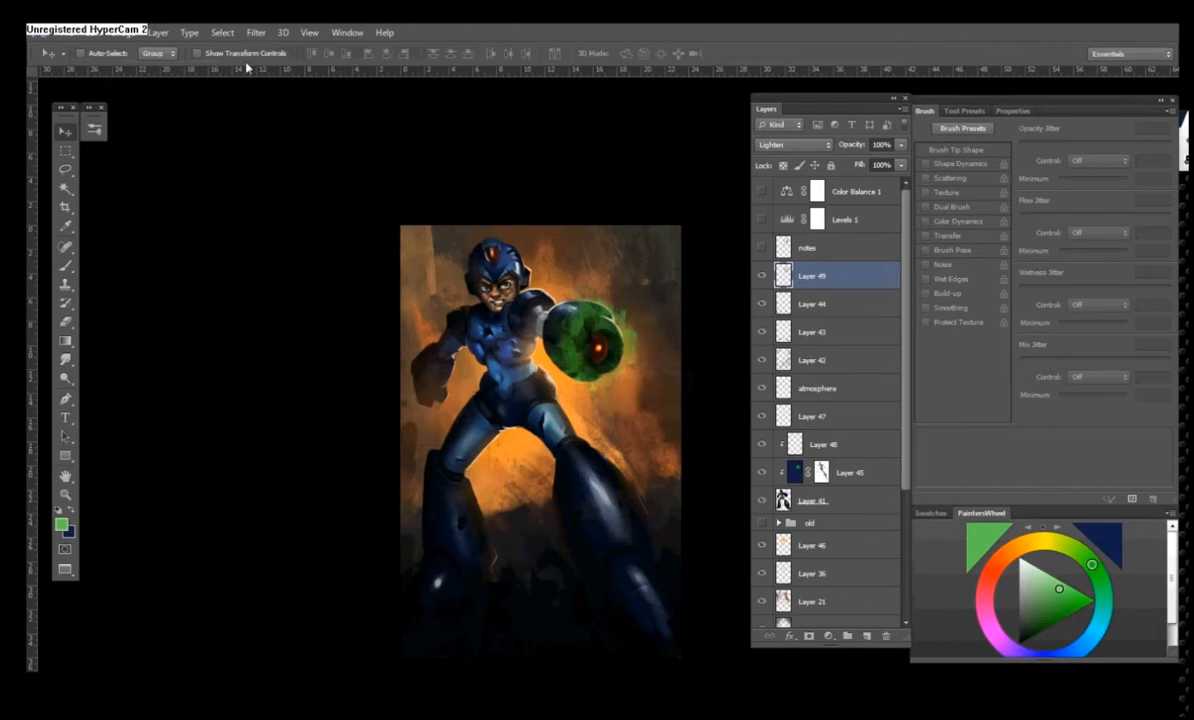
- Duplicate Layer 49 and rotate the copied green glow around the cannon muzzle
{"action": "left_click", "coordinate": [222, 32]}
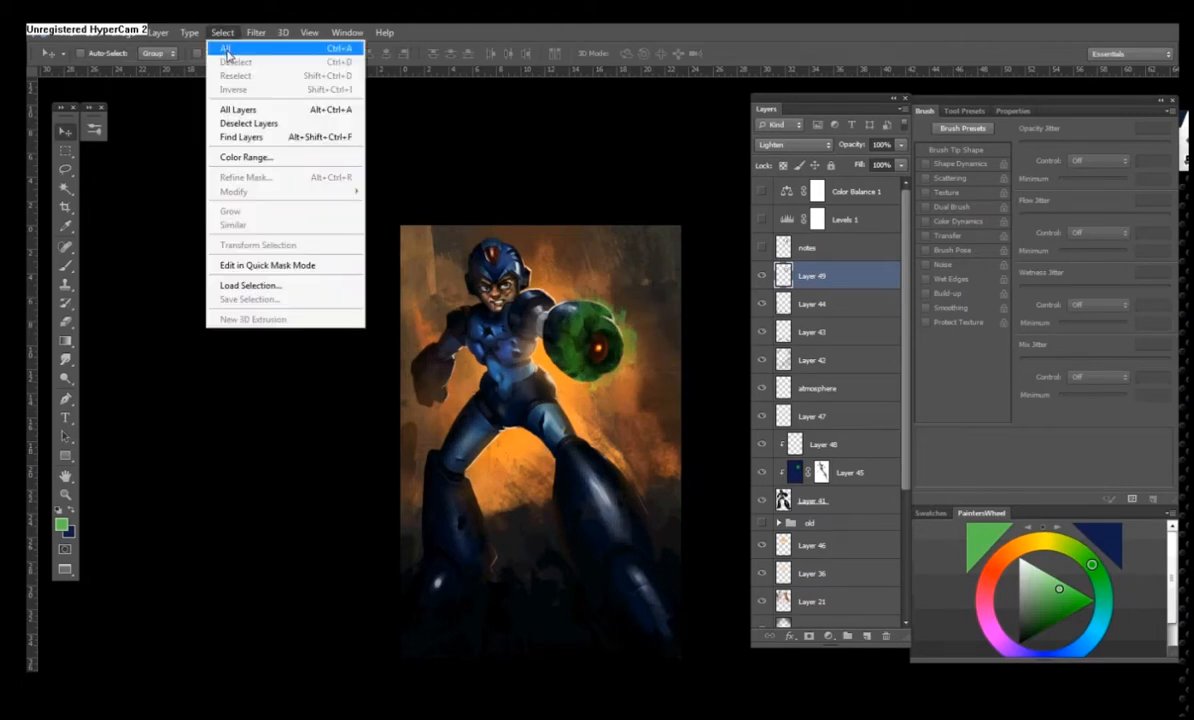
{"action": "left_click", "coordinate": [227, 55]}
{"action": "key", "text": "ctrl+j"}
{"action": "key", "text": "ctrl+t"}
{"action": "left_click_drag", "start_coordinate": [566, 238], "coordinate": [622, 322]}
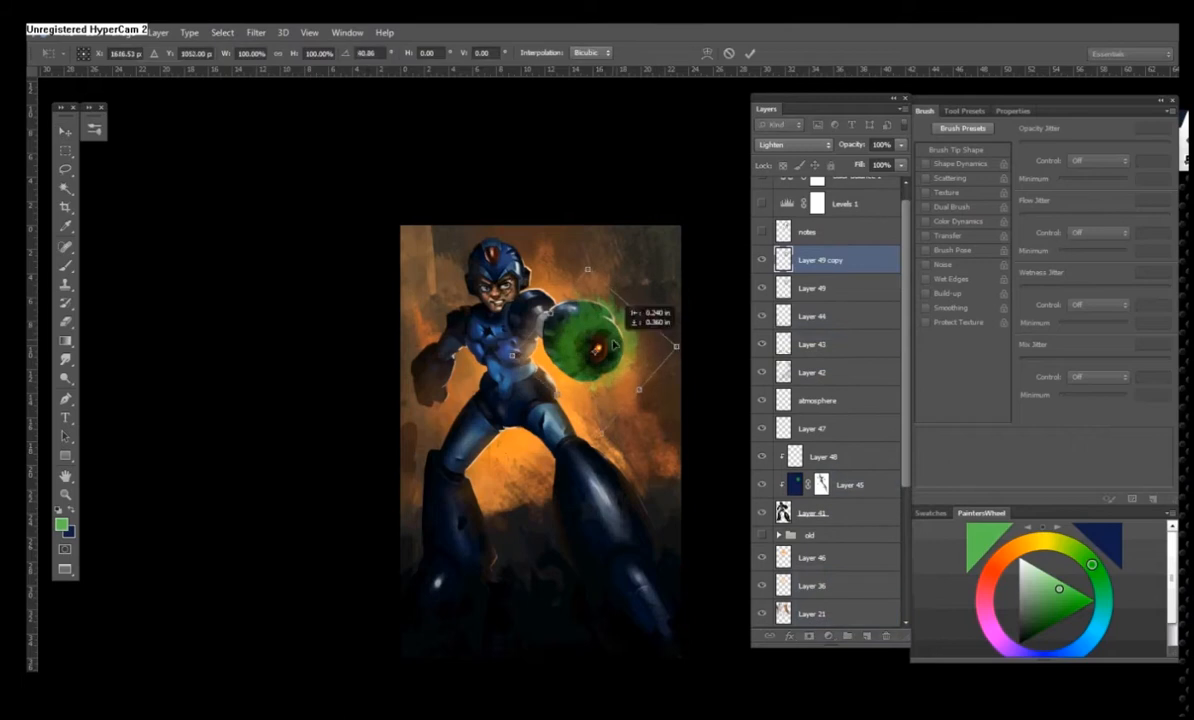
{"action": "key", "text": "Return"}
- Apply a Radial Blur to Layer 49 copy and lower its opacity to 66%
{"action": "left_click", "coordinate": [312, 33]}
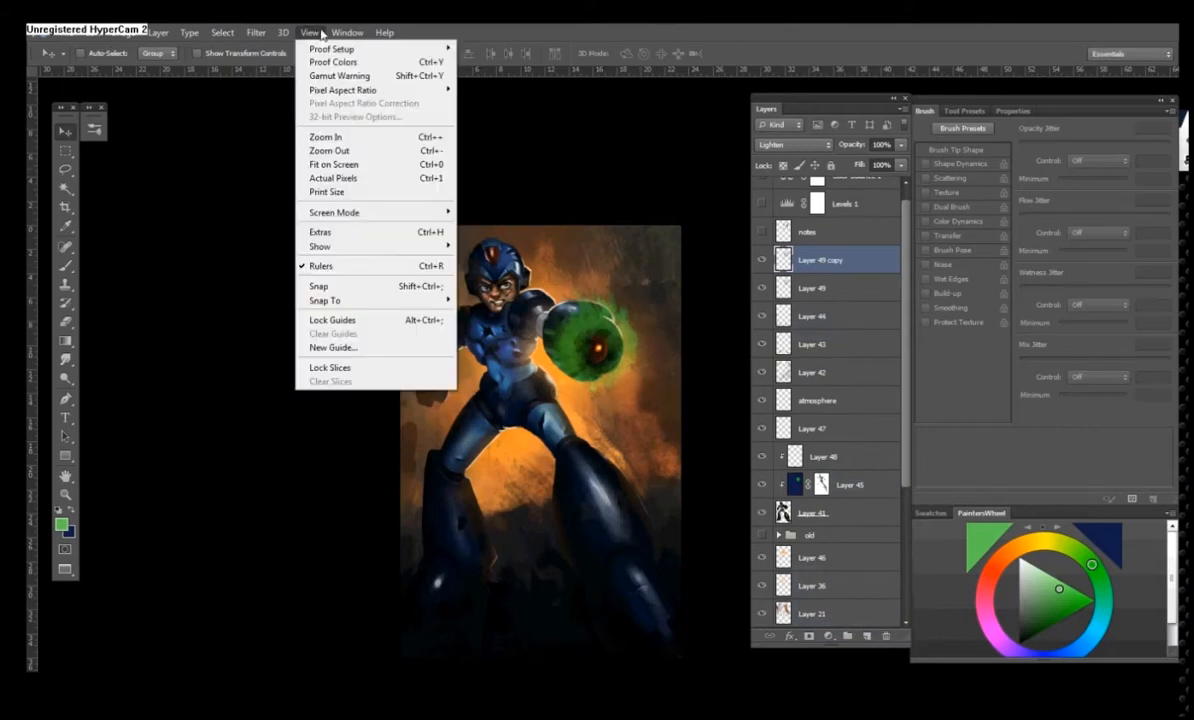
{"action": "left_click", "coordinate": [458, 112]}
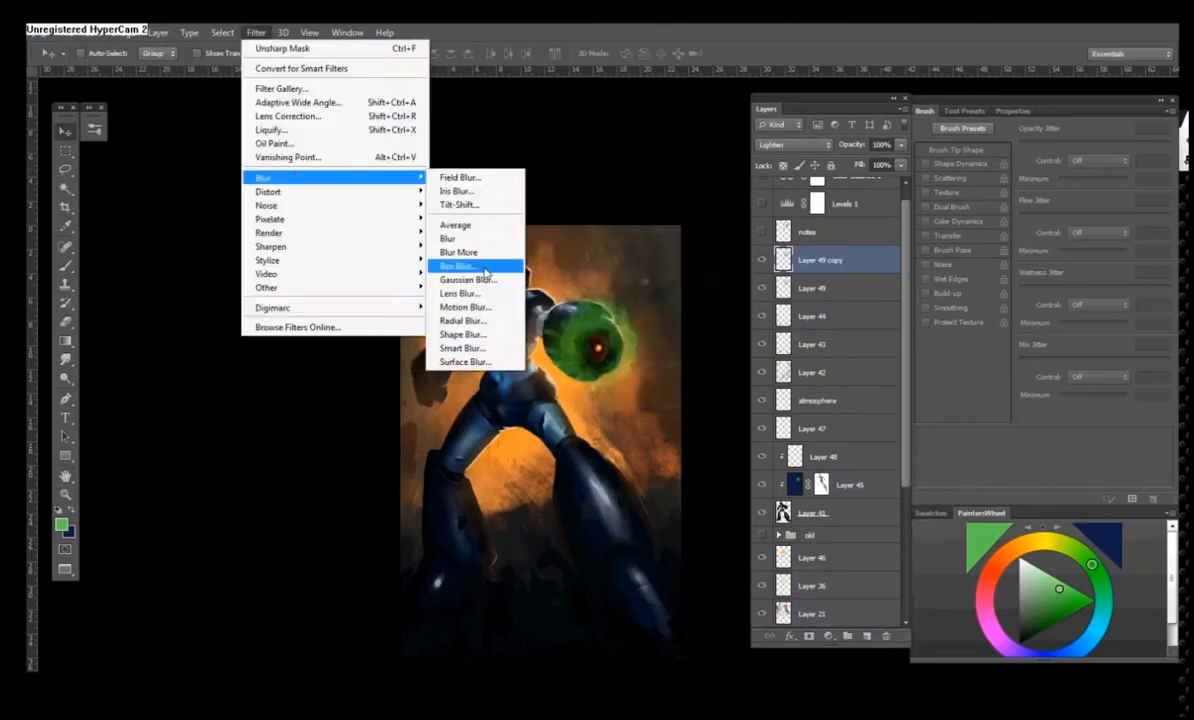
{"action": "left_click", "coordinate": [475, 321]}
{"action": "left_click_drag", "start_coordinate": [592, 181], "coordinate": [804, 186]}
{"action": "left_click", "coordinate": [736, 285]}
{"action": "left_click", "coordinate": [737, 345]}
{"action": "left_click", "coordinate": [822, 213]}
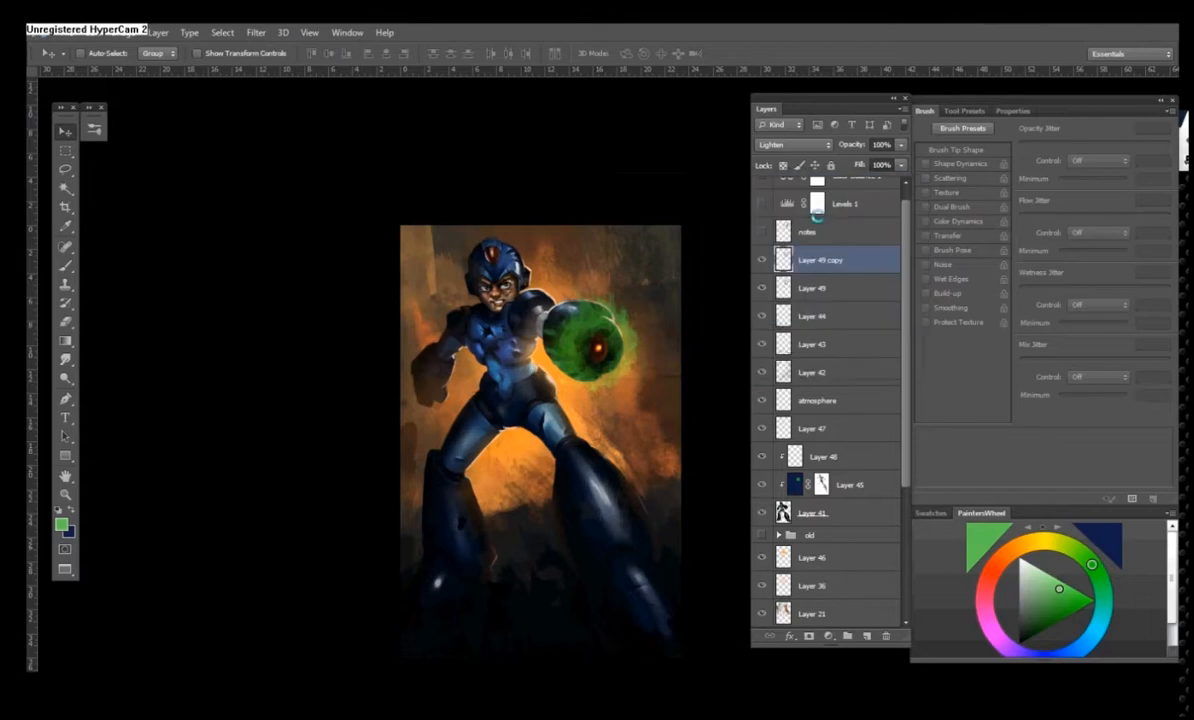
{"action": "left_click_drag", "start_coordinate": [899, 145], "coordinate": [820, 150]}
- Warp Layer 49 copy's blurred glow around the cannon with Layer 49 temporarily hidden
{"action": "left_click", "coordinate": [762, 288]}
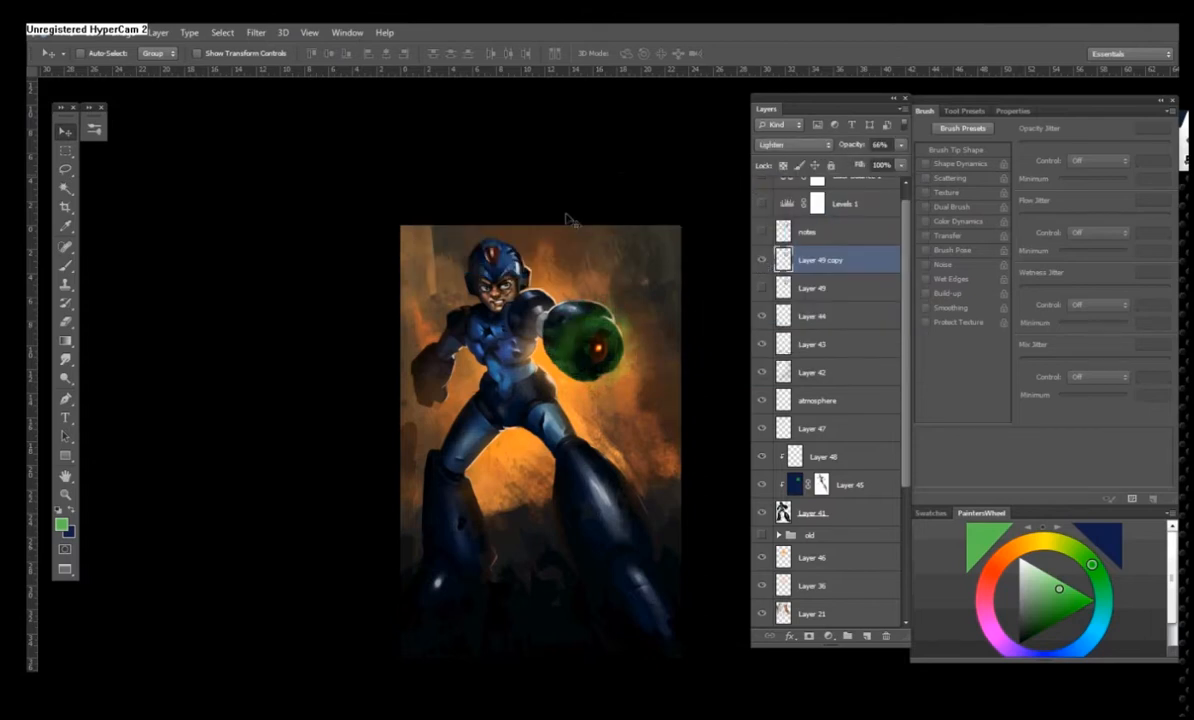
{"action": "left_click", "coordinate": [125, 32]}
{"action": "left_click", "coordinate": [97, 32]}
{"action": "mouse_move", "coordinate": [150, 312]}
{"action": "left_click", "coordinate": [315, 429]}
{"action": "left_click_drag", "start_coordinate": [657, 287], "coordinate": [609, 245]}
{"action": "left_click_drag", "start_coordinate": [653, 412], "coordinate": [639, 410]}
{"action": "left_click_drag", "start_coordinate": [531, 411], "coordinate": [536, 401]}
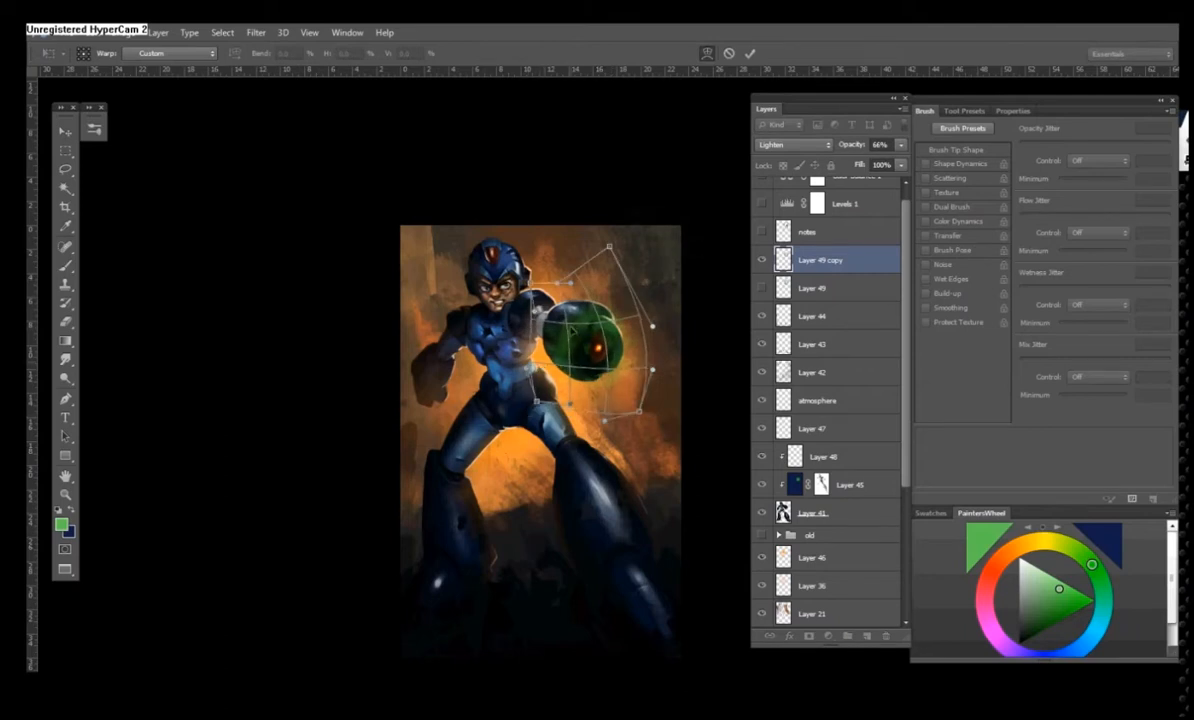
{"action": "left_click_drag", "start_coordinate": [648, 347], "coordinate": [655, 338]}
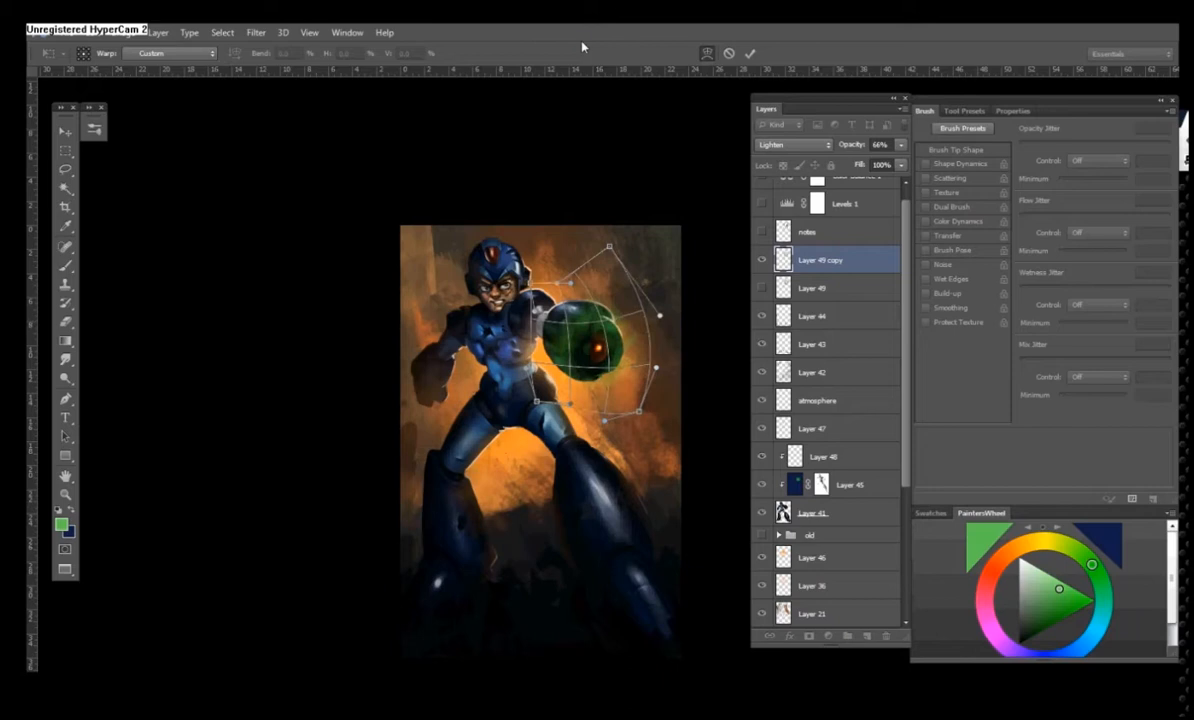
{"action": "key", "text": "Return"}
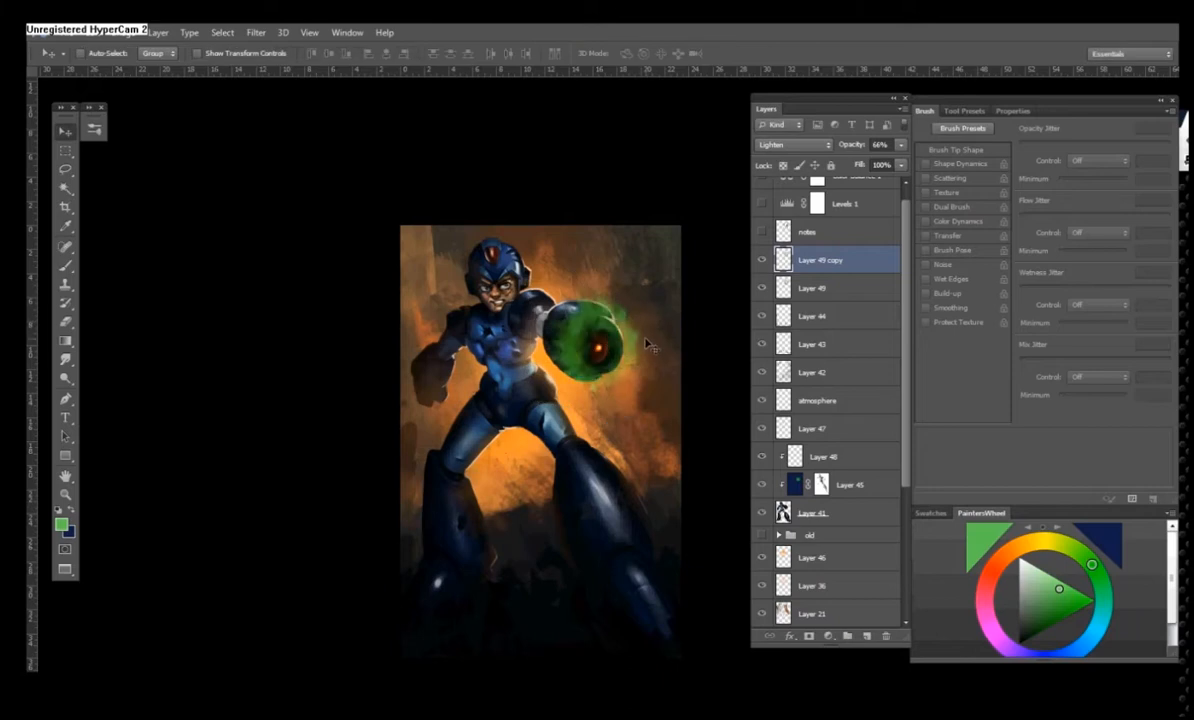
- Paint a soft glow over the cannon muzzle on a new layer between Layer 49 and its copy, using a soft brush with Noise enabled
{"action": "key", "text": "b"}
{"action": "key", "text": "ctrl+shift+alt+n"}
{"action": "right_click", "coordinate": [552, 362]}
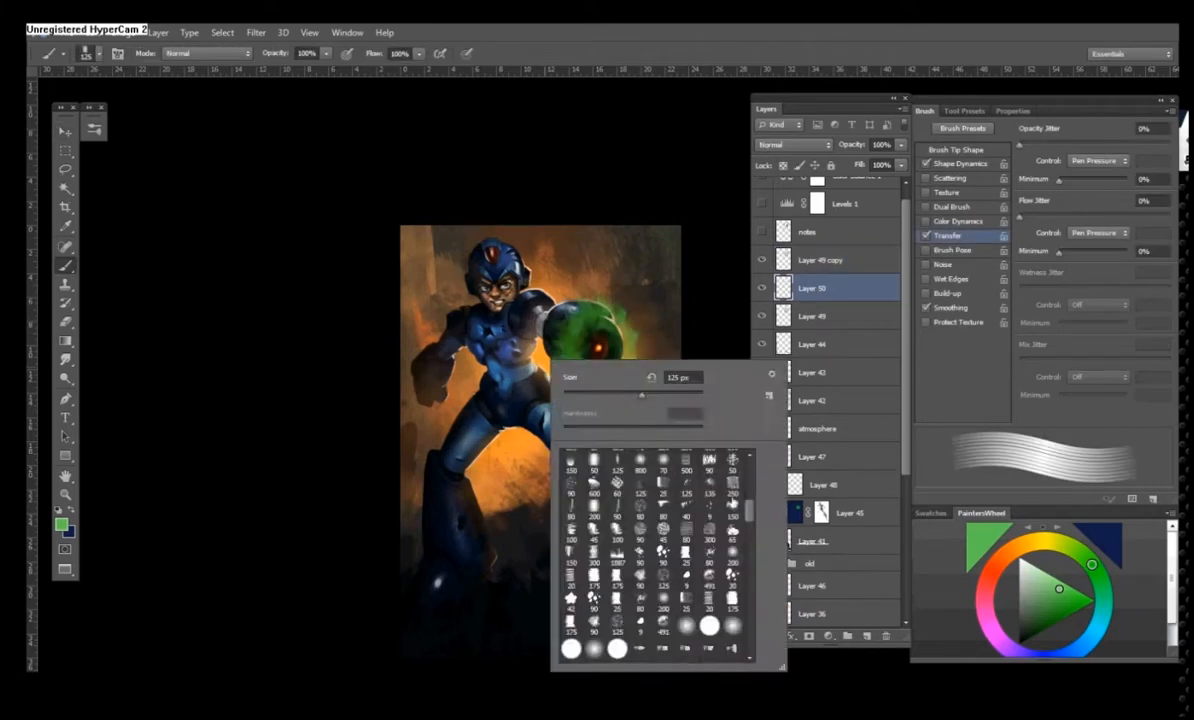
{"action": "left_click", "coordinate": [926, 265]}
{"action": "left_click", "coordinate": [1099, 161]}
{"action": "left_click", "coordinate": [1096, 190]}
{"action": "right_click", "coordinate": [623, 348]}
{"action": "left_click_drag", "start_coordinate": [716, 383], "coordinate": [725, 383]}
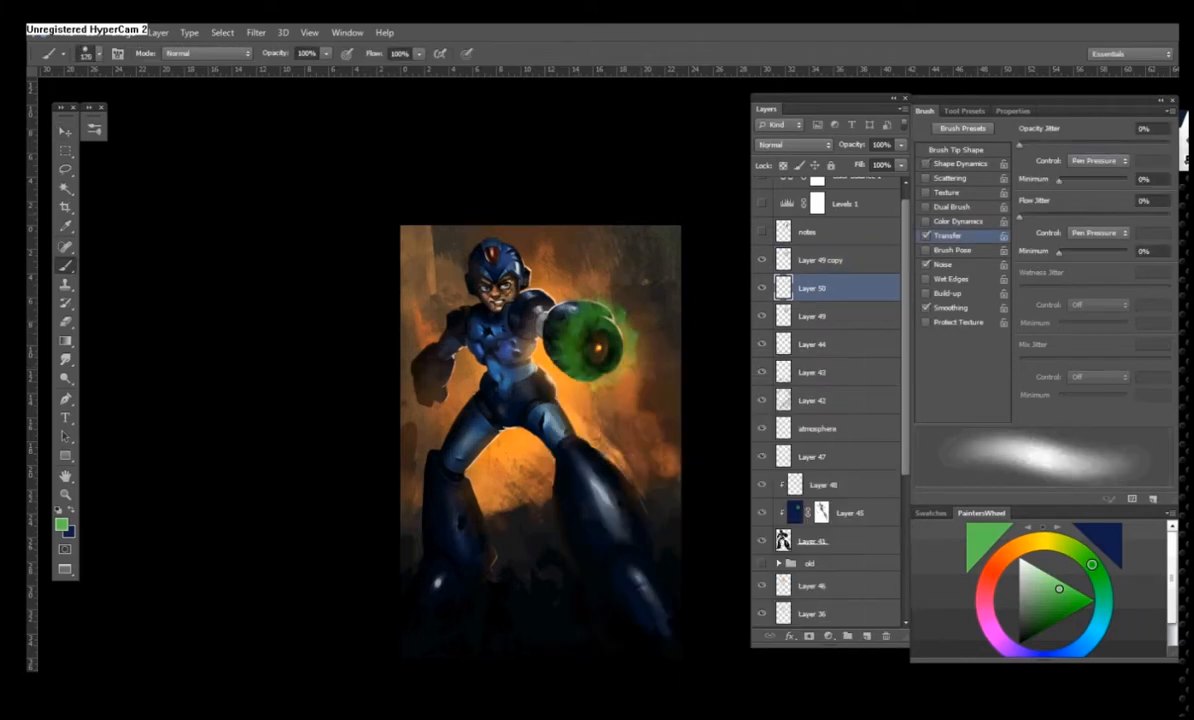
- Paint green reflected light on the leg below the cannon on a new clipped layer above Layer 48, switching the brush to Color Dodge
{"action": "left_click", "coordinate": [821, 485]}
{"action": "key", "text": "ctrl+shift+alt+n"}
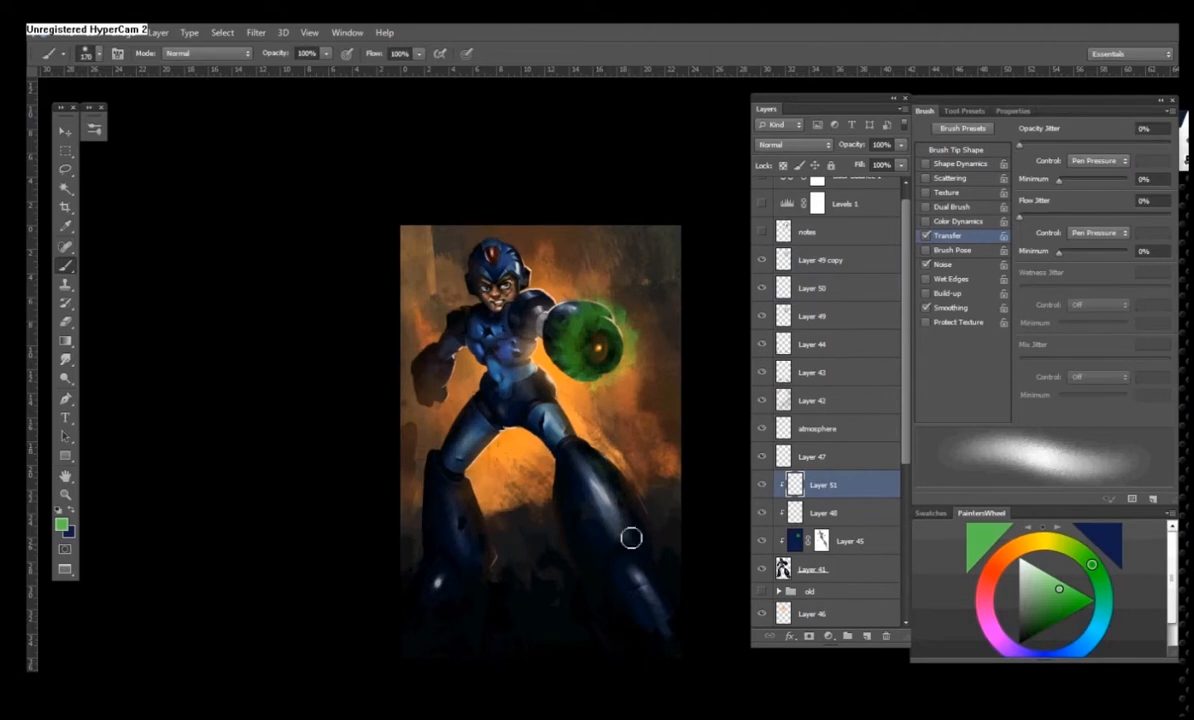
{"action": "key", "text": "e"}
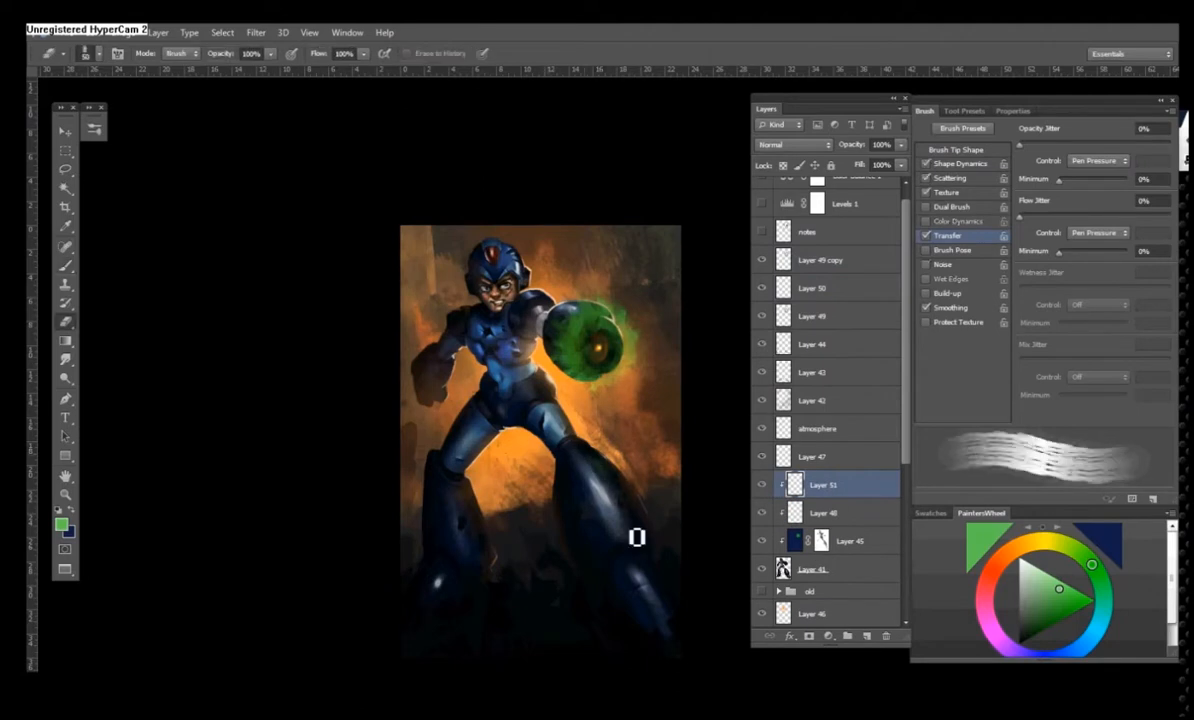
{"action": "left_click_drag", "start_coordinate": [604, 614], "coordinate": [568, 618]}
{"action": "key", "text": "b"}
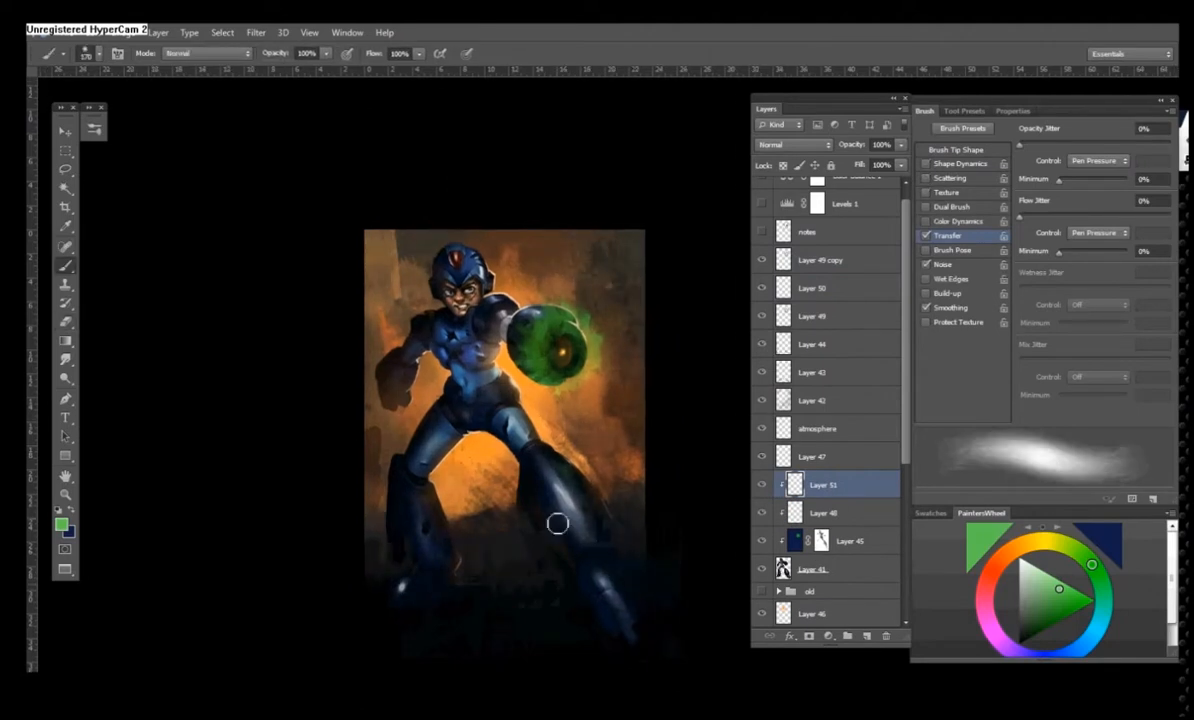
{"action": "key", "text": "e"}
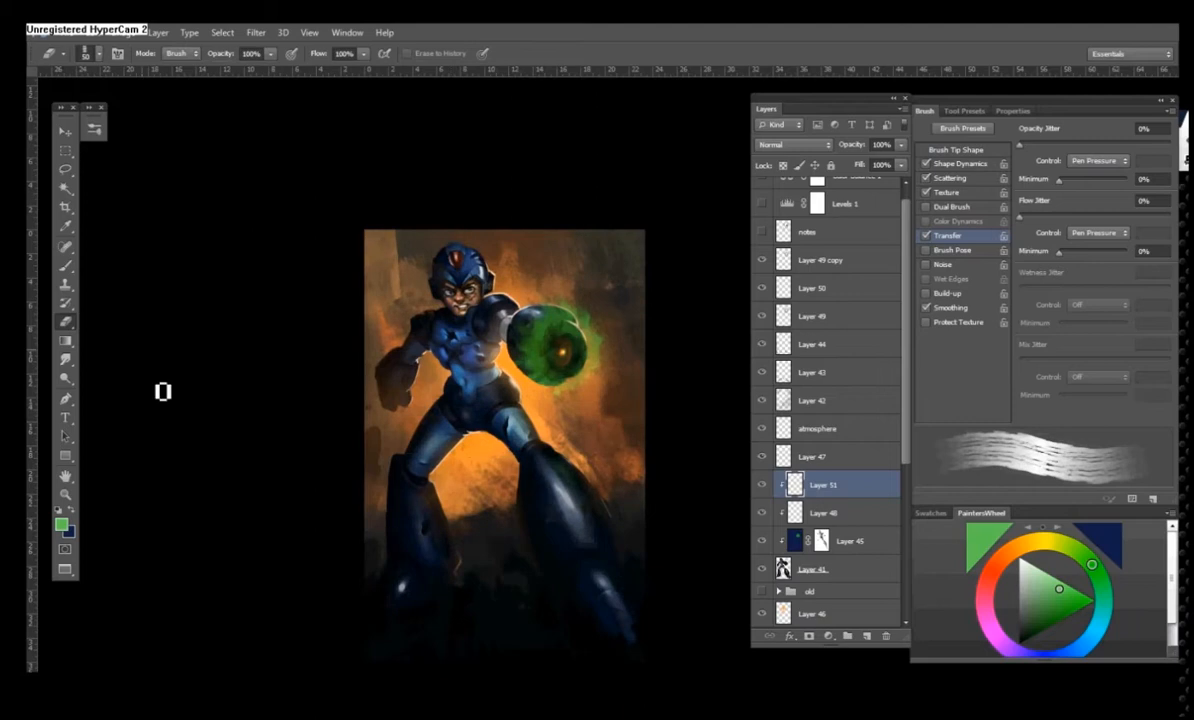
{"action": "key", "text": "b"}
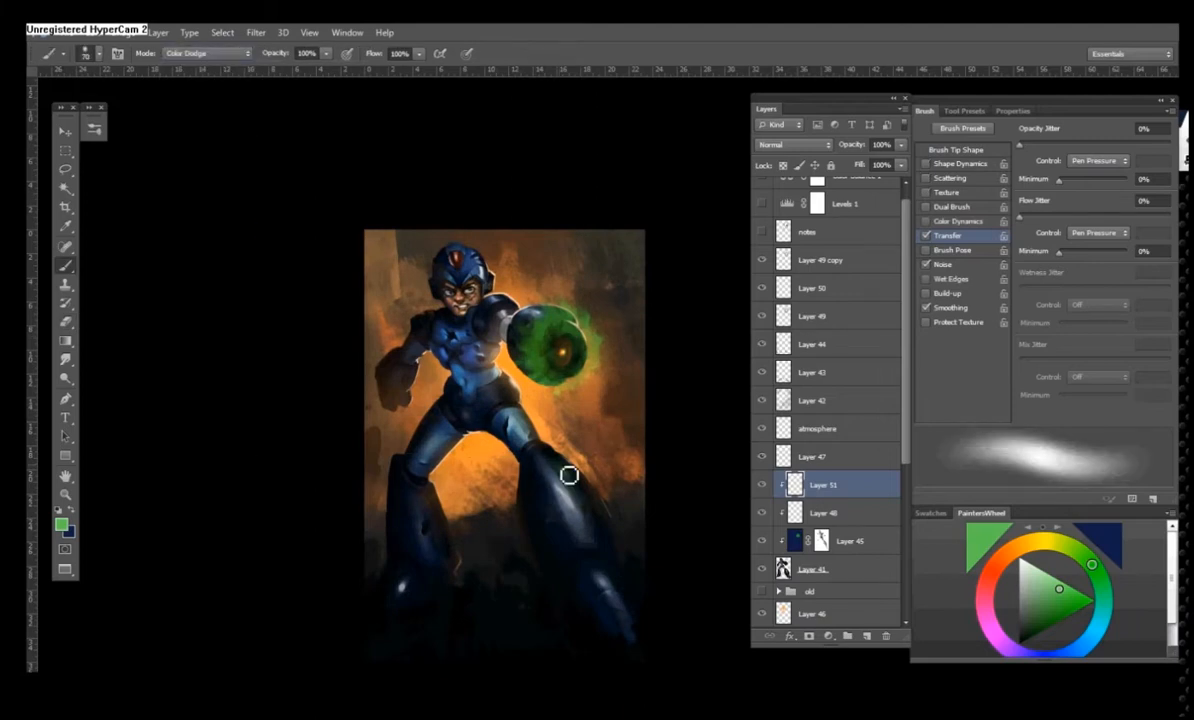
{"action": "left_click_drag", "start_coordinate": [484, 584], "coordinate": [480, 590]}
- Flip the canvas horizontally
{"action": "left_click", "coordinate": [124, 34]}
{"action": "mouse_move", "coordinate": [199, 165]}
{"action": "left_click", "coordinate": [335, 225]}
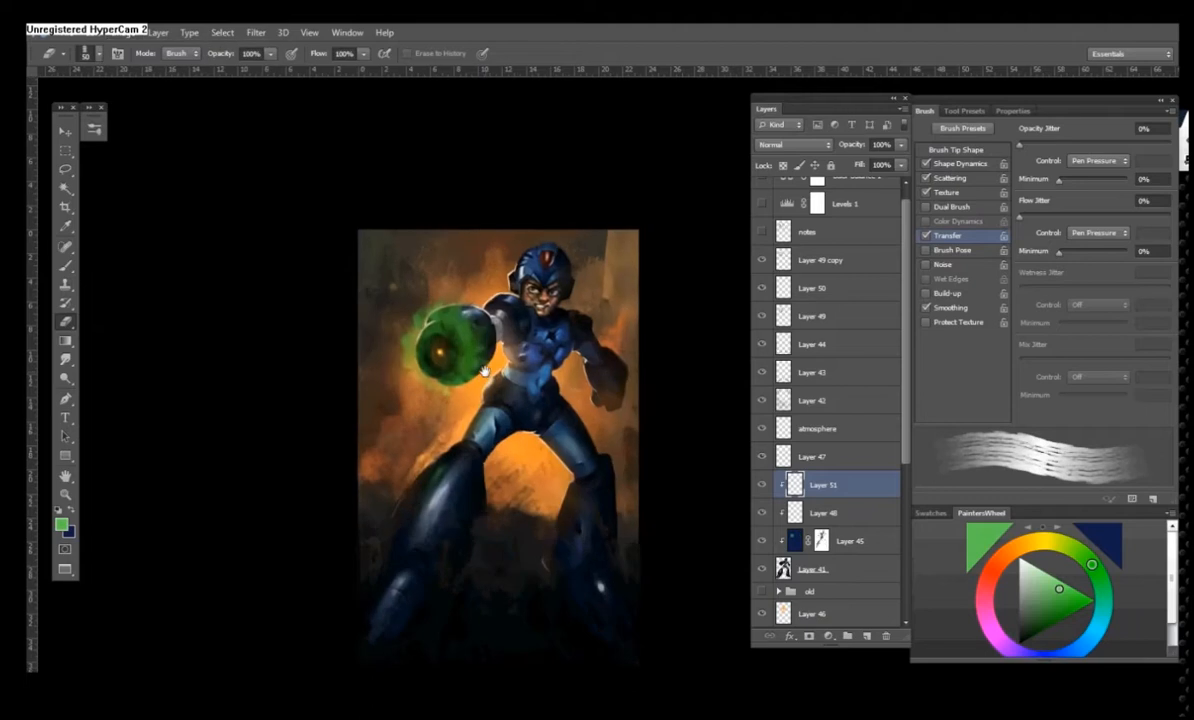
{"action": "left_click_drag", "start_coordinate": [482, 458], "coordinate": [476, 425]}
- Add a clipped layer above Layer 51 and touch up the leg below the cannon with a pale green Color Dodge brush and the eraser
{"action": "left_click", "coordinate": [852, 576]}
{"action": "left_click", "coordinate": [845, 488]}
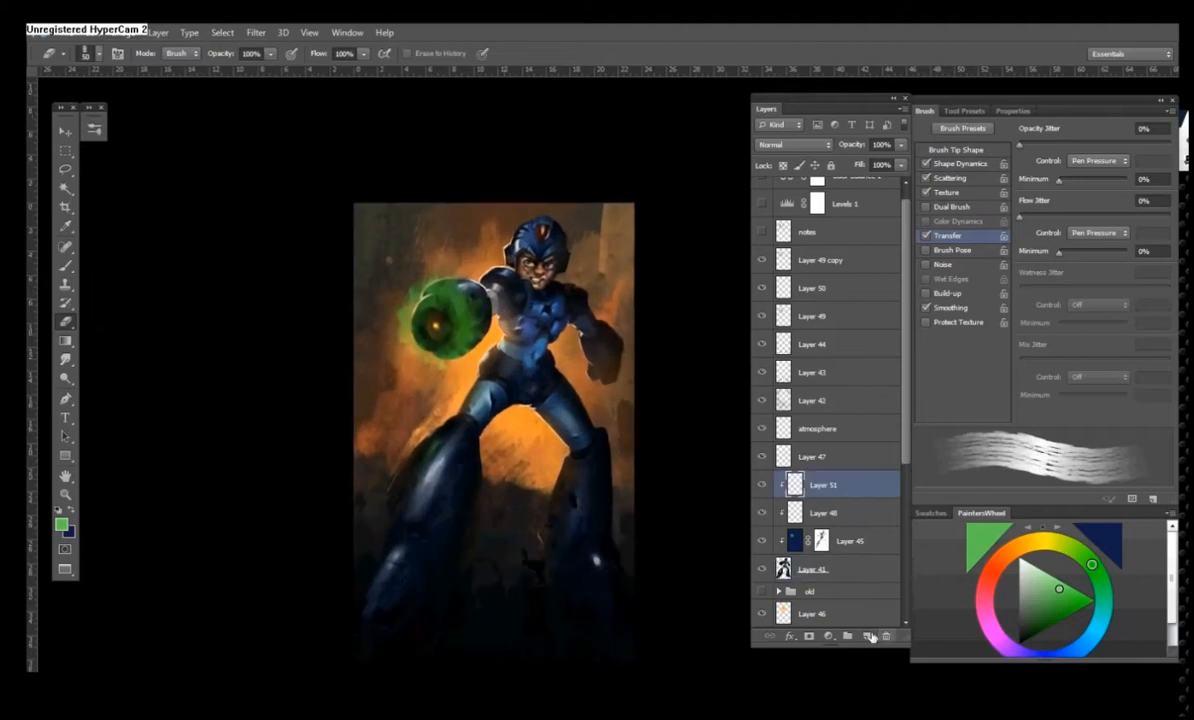
{"action": "left_click", "coordinate": [867, 636]}
{"action": "left_click", "coordinate": [835, 499], "text": "alt"}
{"action": "left_click", "coordinate": [65, 266]}
{"action": "left_click", "coordinate": [62, 524]}
{"action": "left_click", "coordinate": [738, 198]}
{"action": "left_click", "coordinate": [1058, 189]}
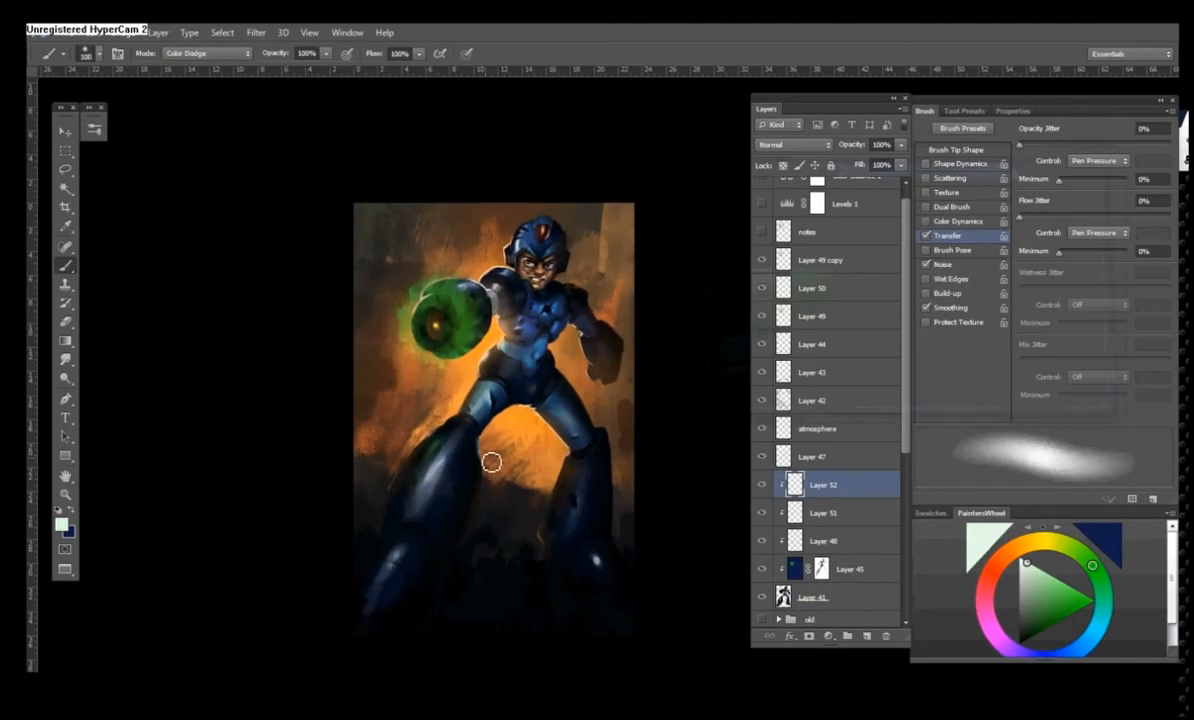
{"action": "key", "text": "e"}
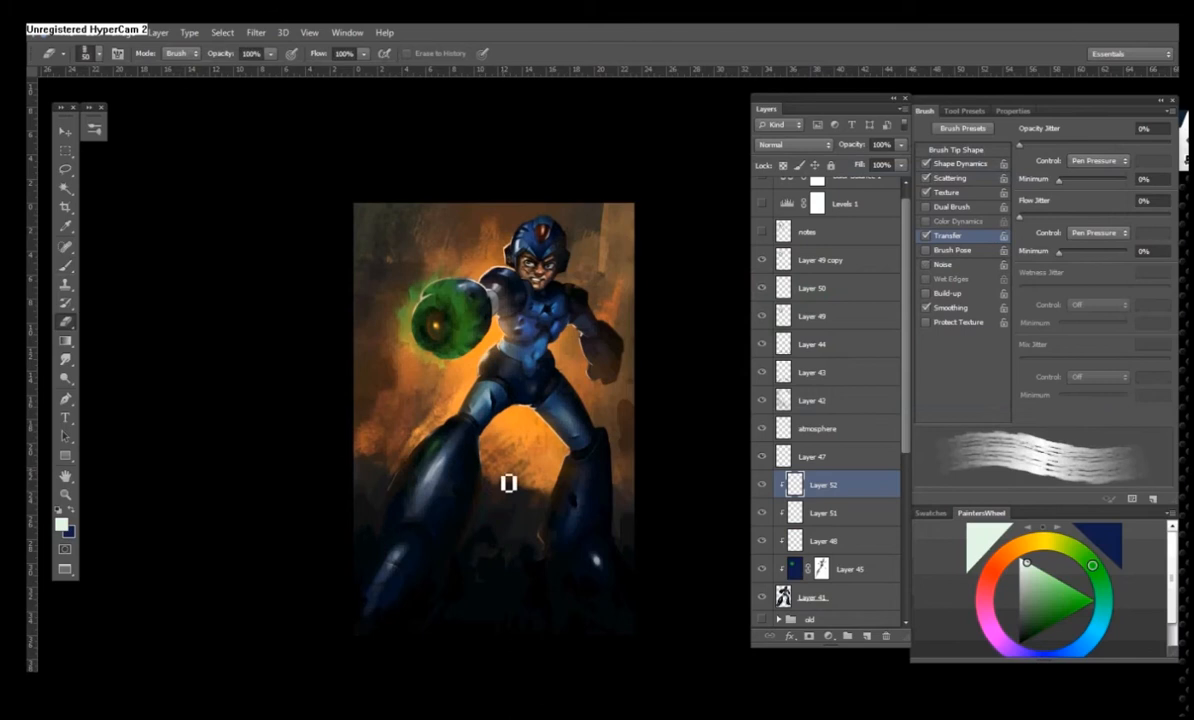
{"action": "left_click_drag", "start_coordinate": [463, 514], "coordinate": [455, 503]}
- Create a new layer above Layer 49 copy
{"action": "key", "text": "ctrl+plus"}
{"action": "key", "text": "ctrl+plus"}
{"action": "left_click_drag", "start_coordinate": [387, 523], "coordinate": [506, 416]}
{"action": "scroll", "coordinate": [816, 288], "scroll_direction": "up", "scroll_amount": 1}
{"action": "left_click", "coordinate": [816, 284]}
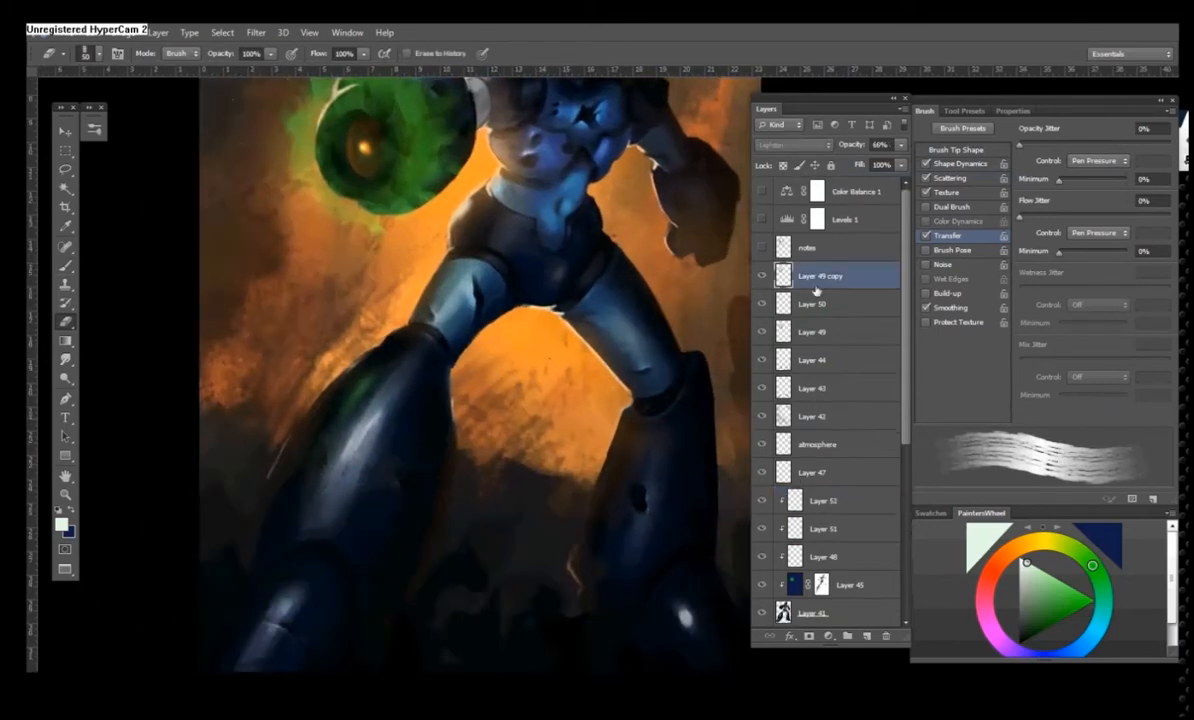
{"action": "left_click", "coordinate": [867, 636]}
- Draw a small near-black ring between the legs with a 20 px brush, setting the opacity control to Off
{"action": "key", "text": "b"}
{"action": "key", "text": "bracketleft"}
{"action": "key", "text": "bracketleft"}
{"action": "key", "text": "bracketleft"}
{"action": "key", "text": "bracketleft"}
{"action": "key", "text": "bracketleft"}
{"action": "key", "text": "bracketleft"}
{"action": "key", "text": "bracketleft"}
{"action": "key", "text": "bracketleft"}
{"action": "left_click", "coordinate": [445, 386], "text": "alt"}
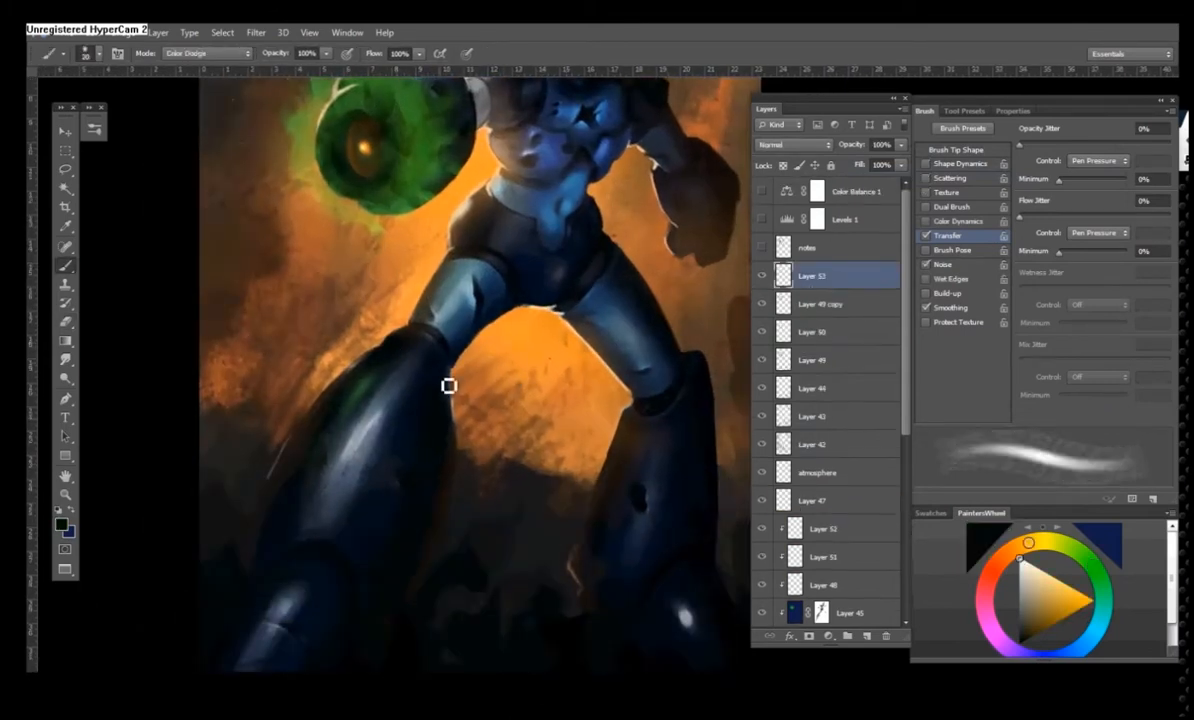
{"action": "left_click", "coordinate": [1097, 160]}
{"action": "left_click", "coordinate": [1090, 126]}
{"action": "key", "text": "ctrl+plus"}
{"action": "key", "text": "ctrl+plus"}
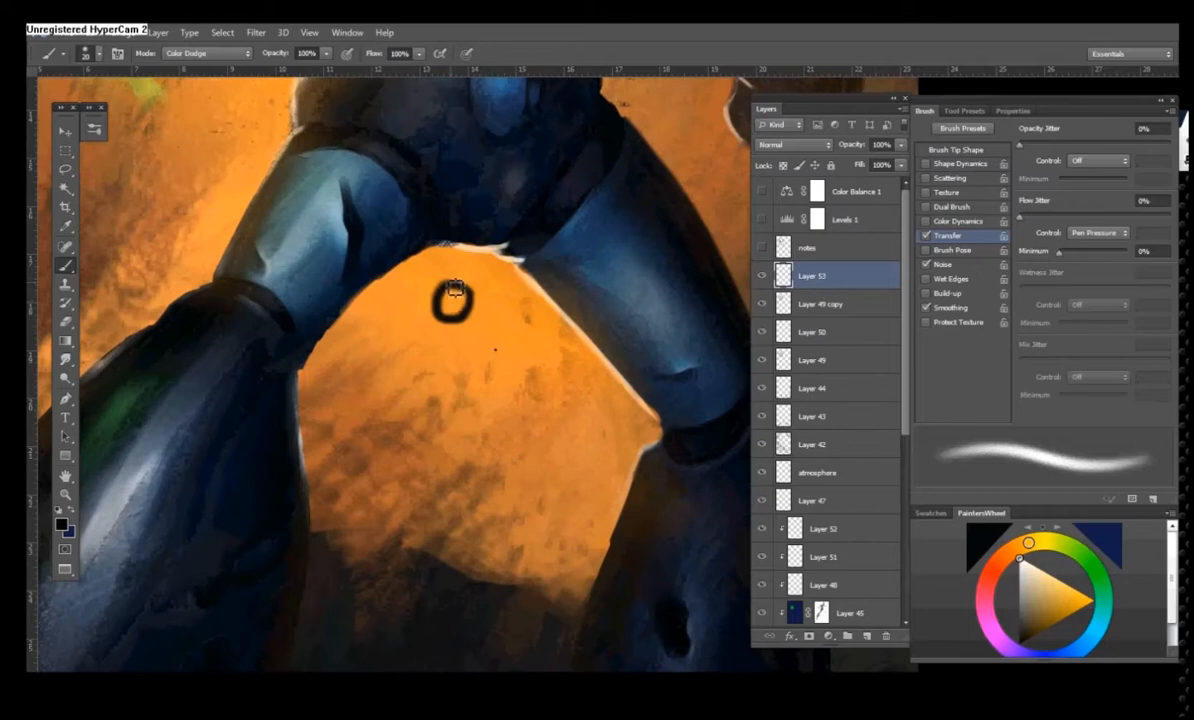
- Fill the small ring between the legs with dark grey using the brush in Normal mode
{"action": "key", "text": "bracketright"}
{"action": "key", "text": "bracketright"}
{"action": "left_click", "coordinate": [62, 524]}
{"action": "left_click", "coordinate": [717, 335]}
{"action": "left_click", "coordinate": [1055, 190]}
{"action": "left_click_drag", "start_coordinate": [447, 303], "coordinate": [460, 299]}
{"action": "key", "text": "bracketleft"}
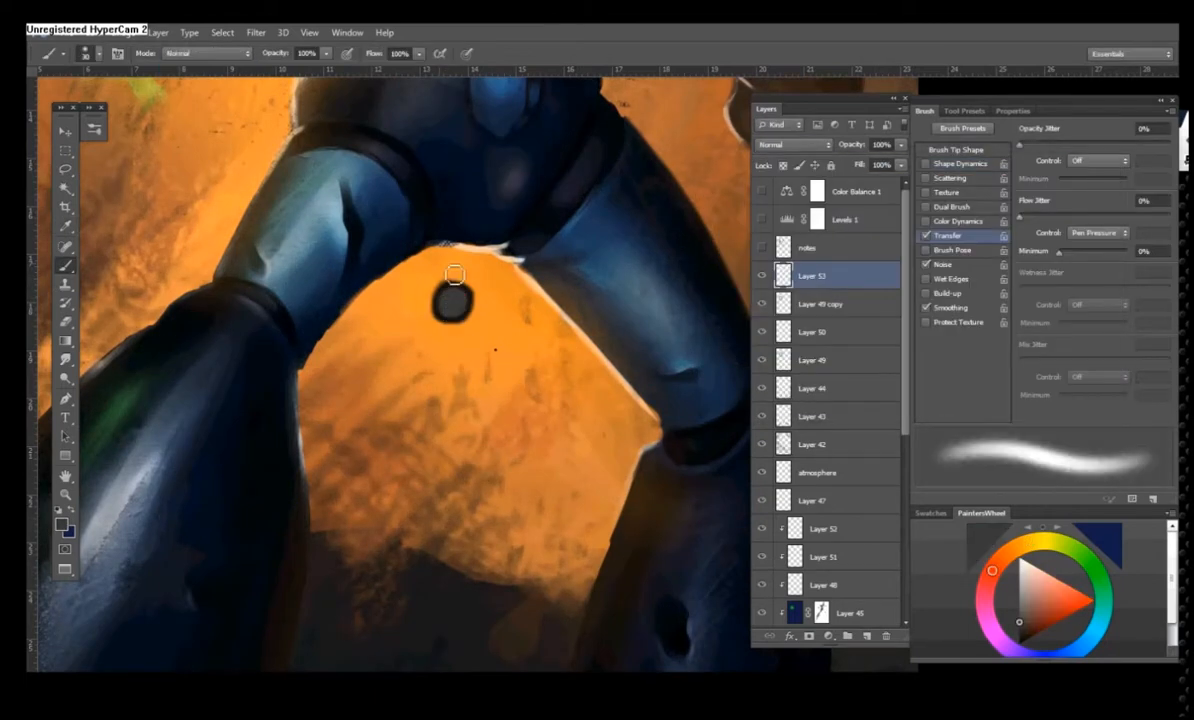
- Clean up the dark disc's edge into a crisp circle with an elliptical selection, and deselect
{"action": "left_click", "coordinate": [455, 285], "text": "alt"}
{"action": "key", "text": "bracketleft"}
{"action": "key", "text": "bracketleft"}
{"action": "key", "text": "bracketleft"}
{"action": "key", "text": "shift+m"}
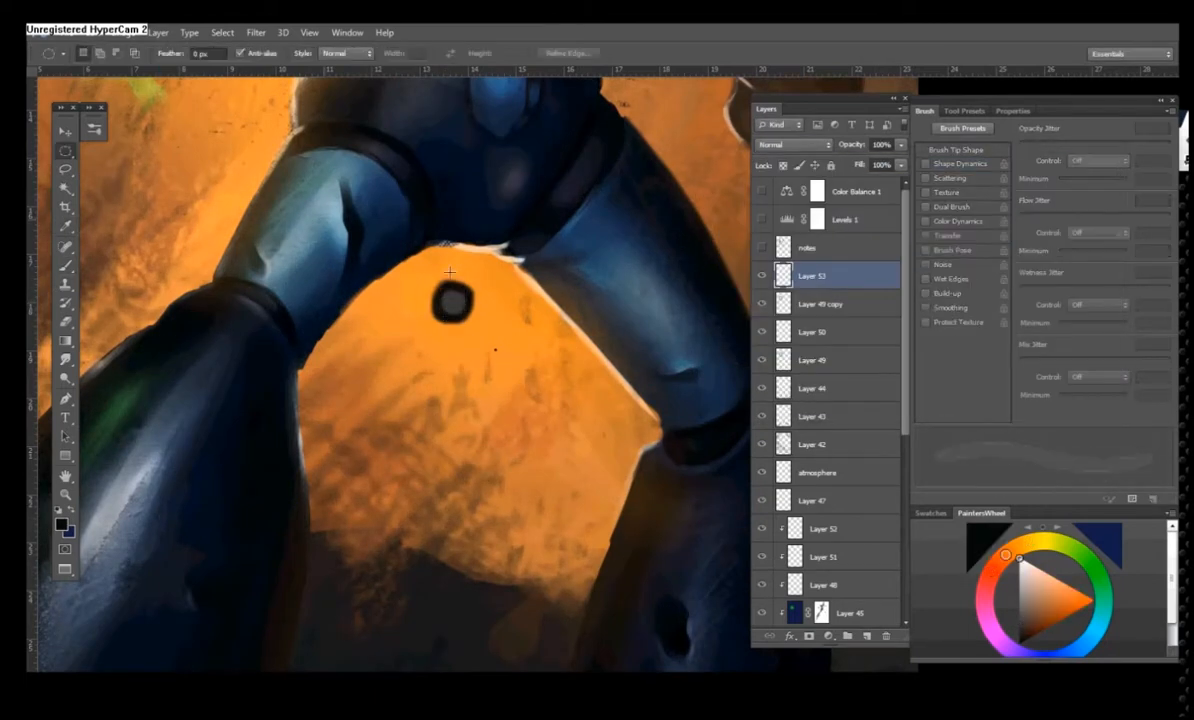
{"action": "left_click_drag", "start_coordinate": [435, 285], "coordinate": [473, 320]}
{"action": "left_click", "coordinate": [222, 32]}
{"action": "left_click", "coordinate": [228, 59]}
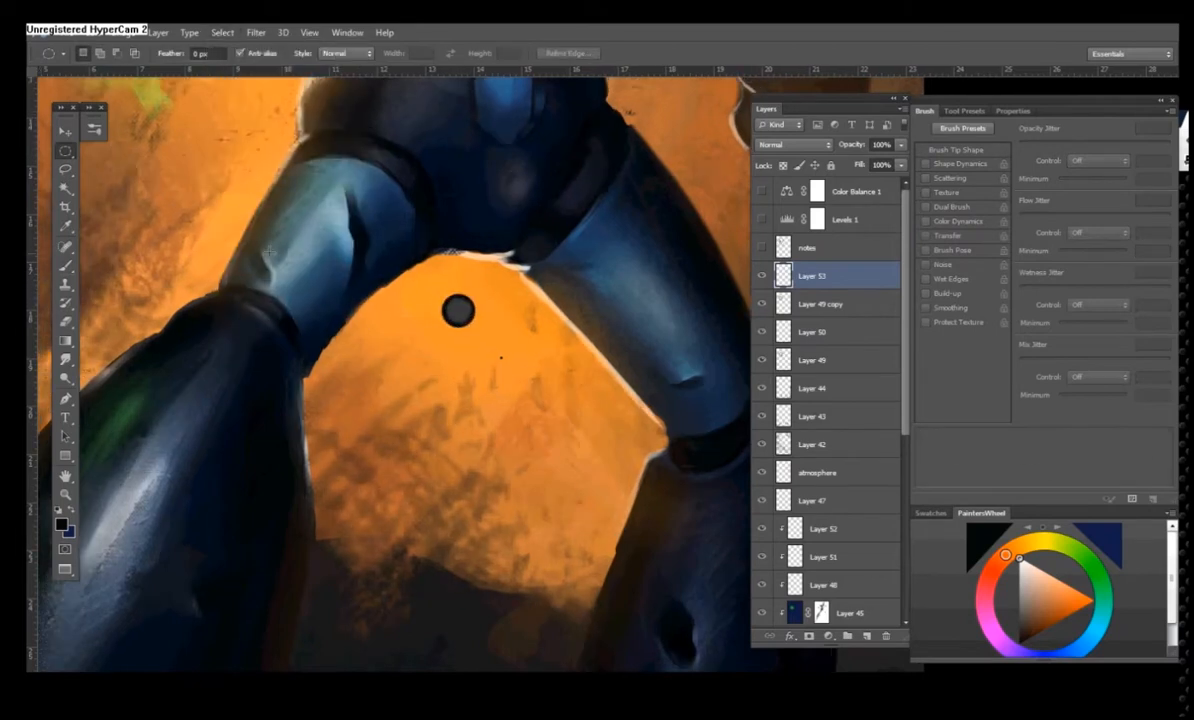
- Lock Layer 53's transparent pixels and paint dark and grey concentric shading inside the disc
{"action": "key", "text": "b"}
{"action": "key", "text": "slash"}
{"action": "left_click_drag", "start_coordinate": [434, 295], "coordinate": [438, 298]}
{"action": "left_click_drag", "start_coordinate": [454, 306], "coordinate": [471, 320]}
{"action": "left_click", "coordinate": [463, 312], "text": "alt"}
{"action": "left_click", "coordinate": [463, 314]}
- Set the foreground colour to light grey c4c4c4 and paint a highlight on the small disc
{"action": "left_click", "coordinate": [62, 524]}
{"action": "left_click", "coordinate": [711, 240]}
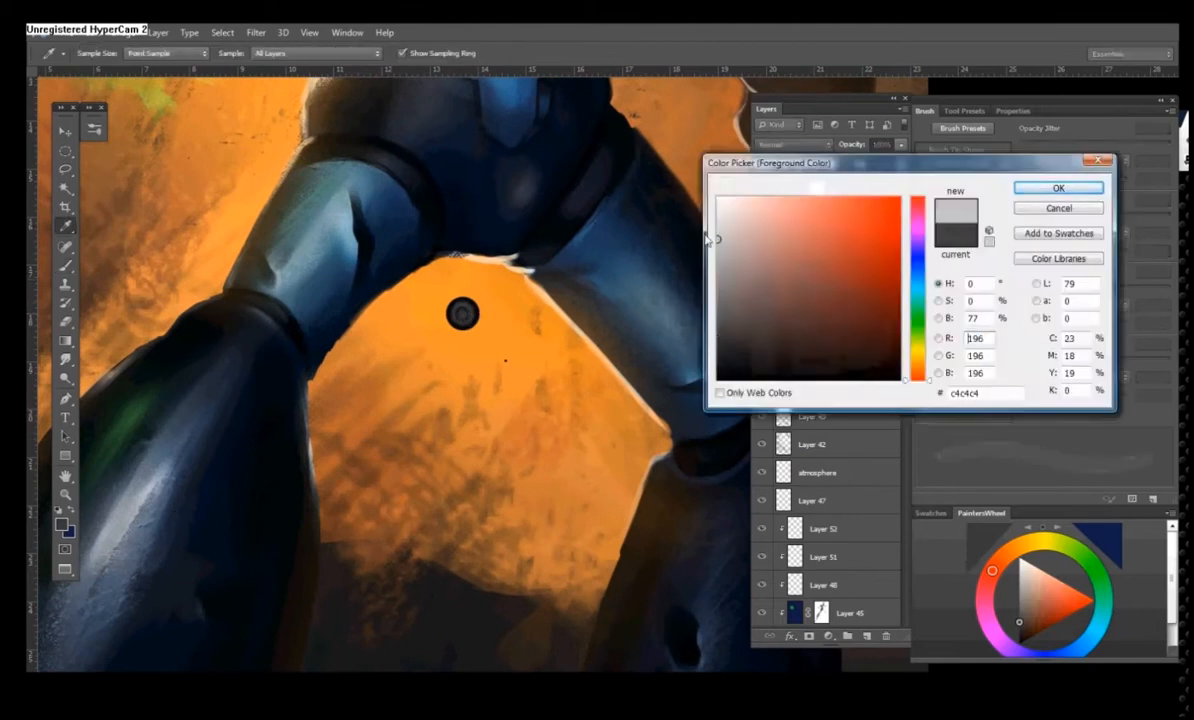
{"action": "left_click", "coordinate": [1058, 187]}
{"action": "key", "text": "v"}
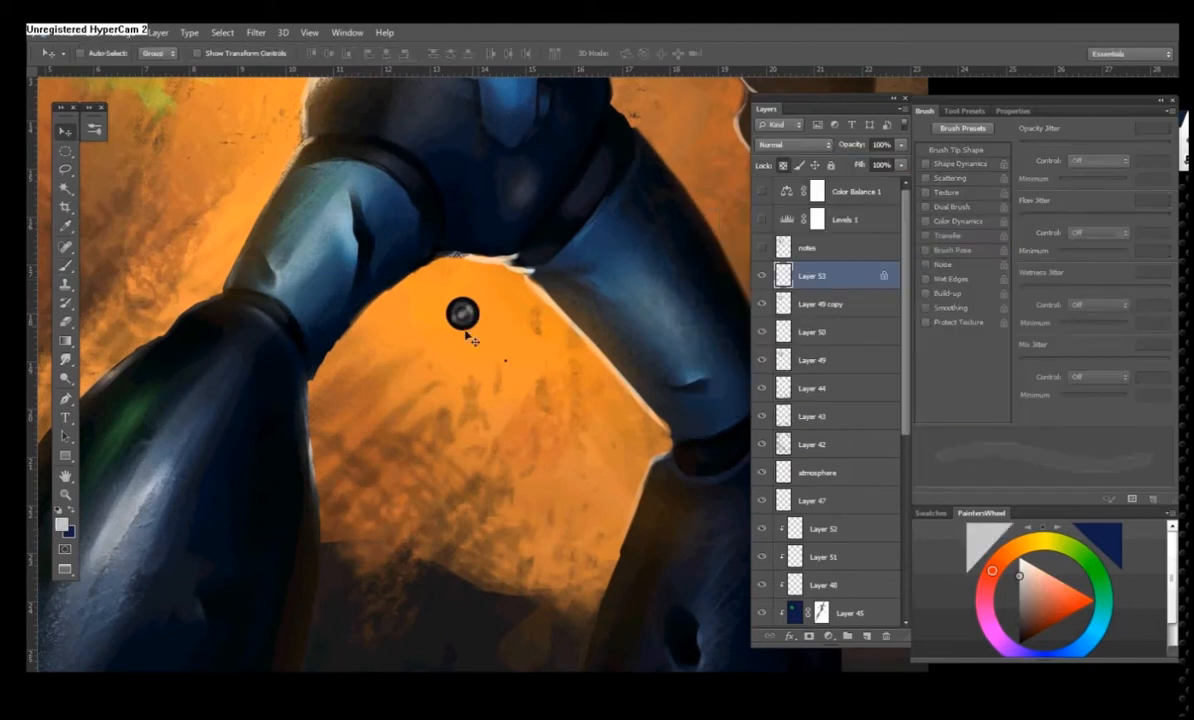
- Duplicate the bolt disc, hide the duplicate as a spare and place its layer beneath Layer 53
{"action": "left_click_drag", "start_coordinate": [468, 326], "coordinate": [539, 406]}
{"action": "left_click", "coordinate": [762, 276]}
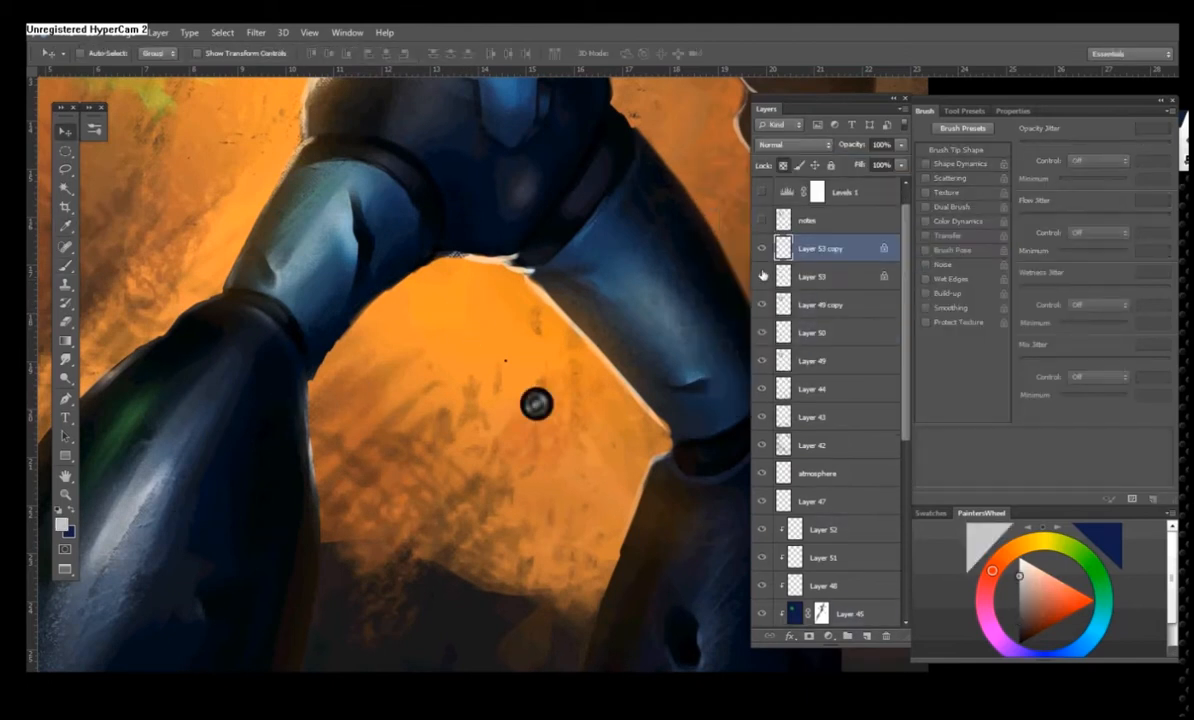
{"action": "left_click", "coordinate": [762, 276]}
{"action": "left_click", "coordinate": [762, 248]}
{"action": "left_click_drag", "start_coordinate": [820, 248], "coordinate": [820, 289]}
- Place the bolt and three duplicates on the upper and lower edges of the foreground boot
{"action": "left_click_drag", "start_coordinate": [362, 528], "coordinate": [509, 402]}
{"action": "left_click", "coordinate": [812, 248]}
{"action": "left_click_drag", "start_coordinate": [431, 284], "coordinate": [347, 203]}
{"action": "key", "text": "ctrl+j"}
{"action": "left_click_drag", "start_coordinate": [430, 400], "coordinate": [518, 219]}
{"action": "left_click_drag", "start_coordinate": [840, 209], "coordinate": [867, 636]}
{"action": "left_click_drag", "start_coordinate": [508, 309], "coordinate": [438, 604]}
{"action": "left_click_drag", "start_coordinate": [836, 191], "coordinate": [867, 636]}
{"action": "left_click_drag", "start_coordinate": [418, 578], "coordinate": [170, 466]}
- Duplicate the bolt two more times and place the duplicates on the lower part of the rear boot
{"action": "left_click_drag", "start_coordinate": [715, 455], "coordinate": [315, 446]}
{"action": "left_click_drag", "start_coordinate": [840, 191], "coordinate": [867, 636]}
{"action": "left_click_drag", "start_coordinate": [225, 662], "coordinate": [472, 469]}
{"action": "left_click_drag", "start_coordinate": [193, 357], "coordinate": [318, 507]}
{"action": "left_click_drag", "start_coordinate": [828, 191], "coordinate": [867, 636]}
{"action": "left_click_drag", "start_coordinate": [320, 498], "coordinate": [407, 562]}
{"action": "left_click_drag", "start_coordinate": [498, 413], "coordinate": [501, 493]}
{"action": "left_click_drag", "start_coordinate": [340, 290], "coordinate": [490, 540]}
{"action": "left_click_drag", "start_coordinate": [380, 278], "coordinate": [500, 560]}
{"action": "left_click_drag", "start_coordinate": [461, 450], "coordinate": [376, 187]}
{"action": "left_click_drag", "start_coordinate": [440, 252], "coordinate": [458, 430]}
{"action": "key", "text": "ctrl+minus"}
{"action": "key", "text": "ctrl+minus"}
{"action": "key", "text": "ctrl+minus"}
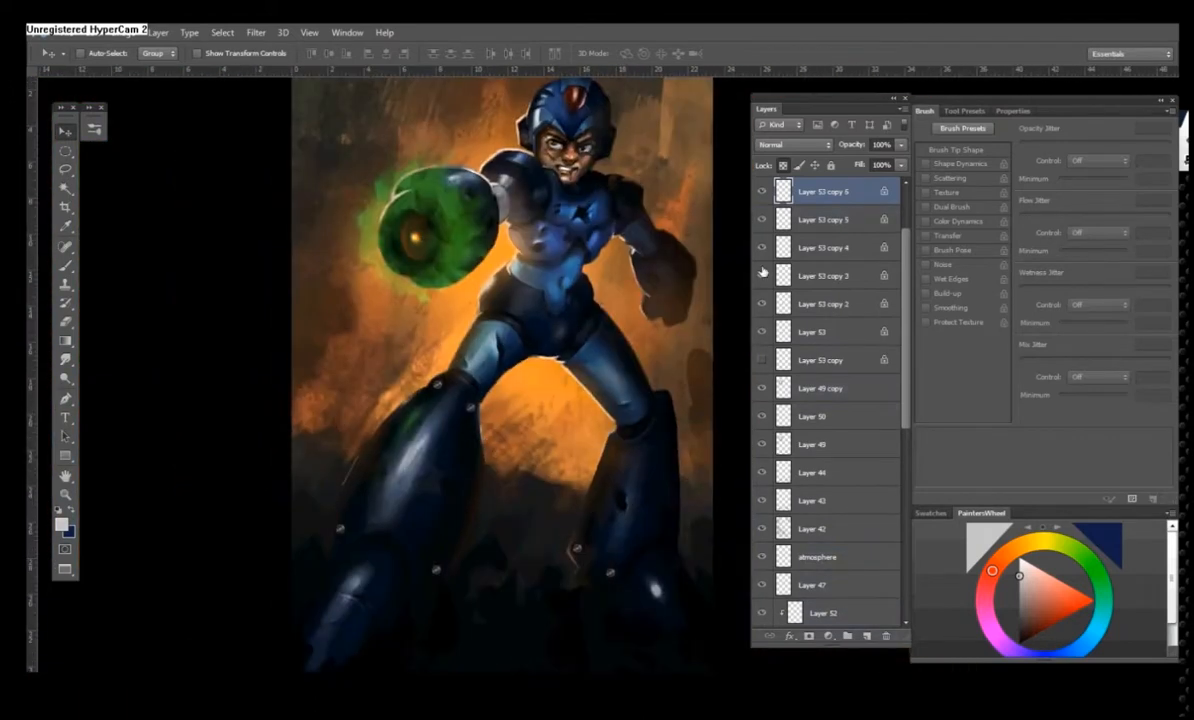
- Transform Layer 53's bolt into a narrower ellipse and fit it to the foreground boot's inner upper edge
{"action": "left_click", "coordinate": [815, 331]}
{"action": "left_click", "coordinate": [811, 224]}
{"action": "left_click", "coordinate": [806, 248]}
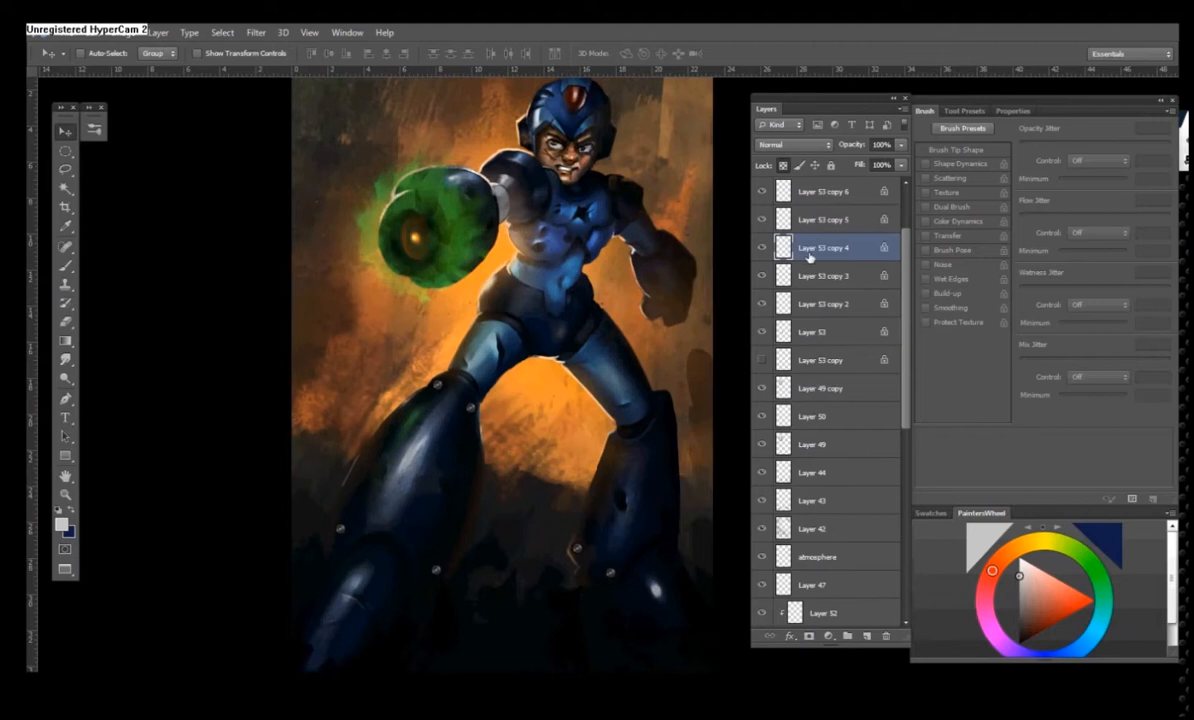
{"action": "left_click", "coordinate": [811, 331], "text": "shift"}
{"action": "left_click", "coordinate": [811, 331]}
{"action": "scroll", "coordinate": [470, 470], "scroll_direction": "up", "scroll_amount": 2}
{"action": "key", "text": "ctrl+t"}
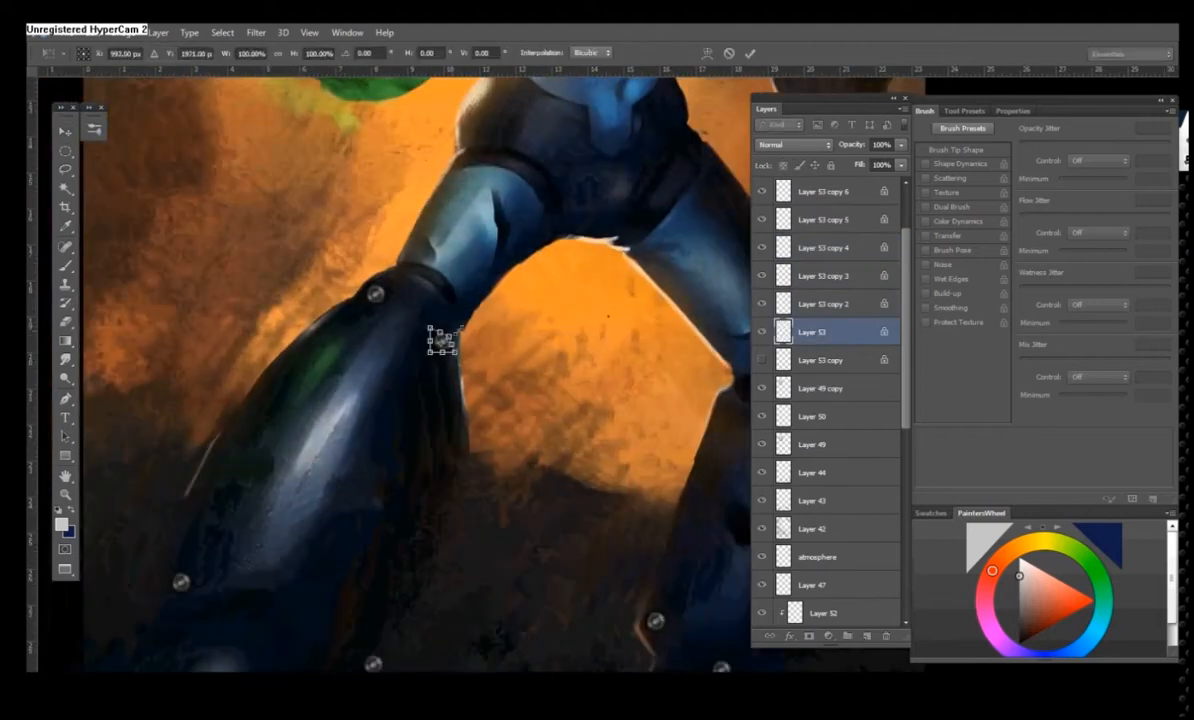
{"action": "left_click_drag", "start_coordinate": [441, 340], "coordinate": [449, 323]}
{"action": "key", "text": "Return"}
- Transform the bolt at the foreground boot's outer upper edge to match the perspective and nudge the inner one
{"action": "left_click", "coordinate": [815, 296]}
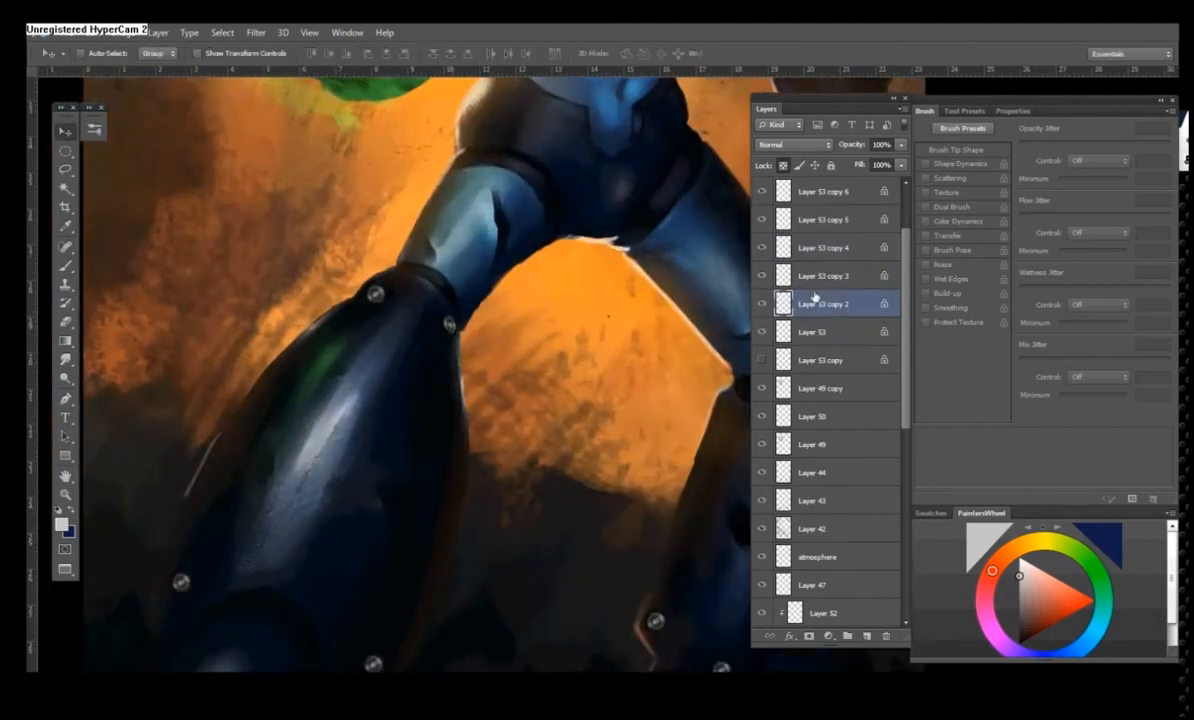
{"action": "key", "text": "ctrl+t"}
{"action": "left_click_drag", "start_coordinate": [365, 284], "coordinate": [374, 291]}
{"action": "key", "text": "Return"}
{"action": "left_click", "coordinate": [805, 331]}
{"action": "left_click_drag", "start_coordinate": [739, 346], "coordinate": [740, 326]}
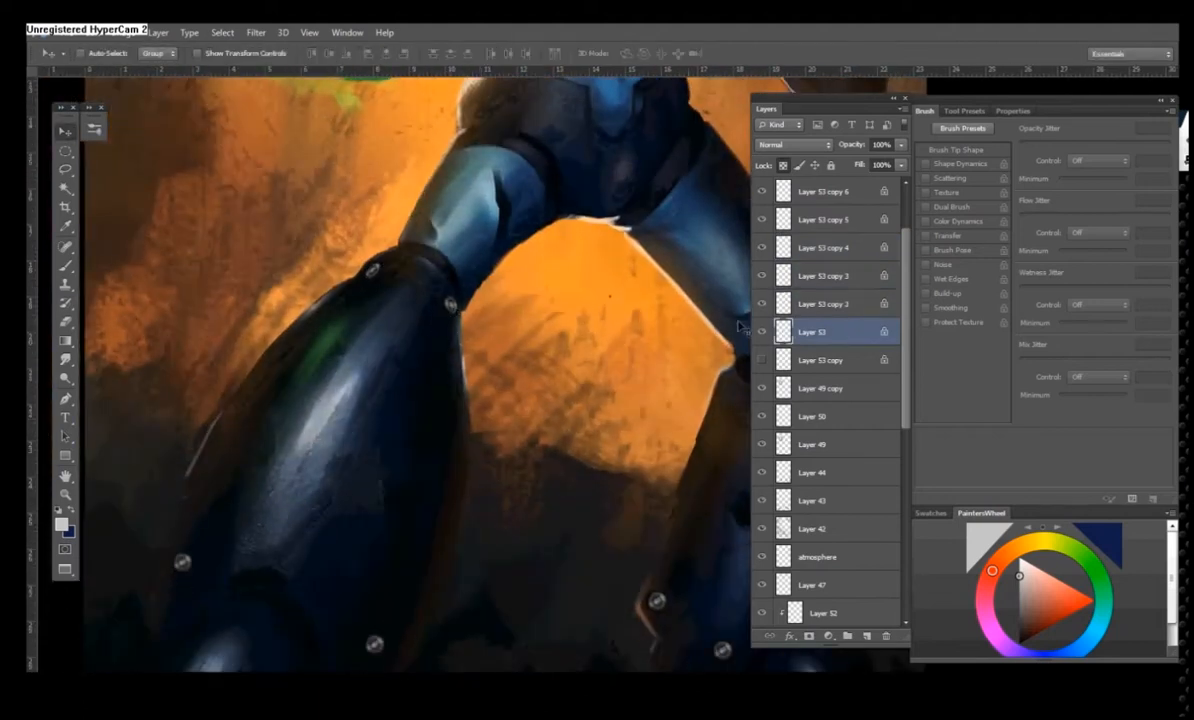
{"action": "left_click_drag", "start_coordinate": [449, 306], "coordinate": [448, 309]}
{"action": "left_click_drag", "start_coordinate": [410, 470], "coordinate": [450, 377]}
- Transform the two lower bolts on the foreground boot into larger tilted ellipses that follow its curve
{"action": "left_click", "coordinate": [807, 280]}
{"action": "left_click", "coordinate": [762, 276]}
{"action": "left_click", "coordinate": [762, 276]}
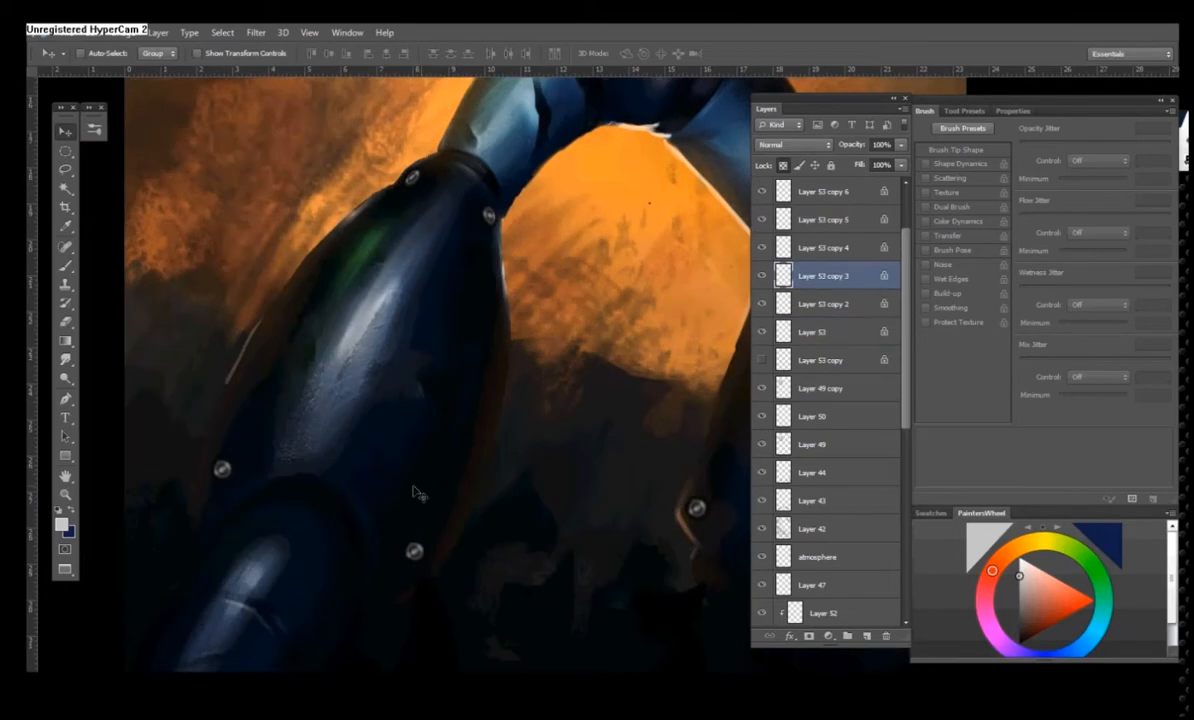
{"action": "key", "text": "ctrl+t"}
{"action": "left_click_drag", "start_coordinate": [434, 581], "coordinate": [417, 555]}
{"action": "key", "text": "Return"}
{"action": "key", "text": "alt+]"}
{"action": "key", "text": "ctrl+t"}
{"action": "mouse_move", "coordinate": [226, 478]}
{"action": "left_mouse_down"}
{"action": "mouse_move", "coordinate": [250, 455]}
{"action": "mouse_move", "coordinate": [218, 480]}
{"action": "left_mouse_up"}
{"action": "key", "text": "Return"}
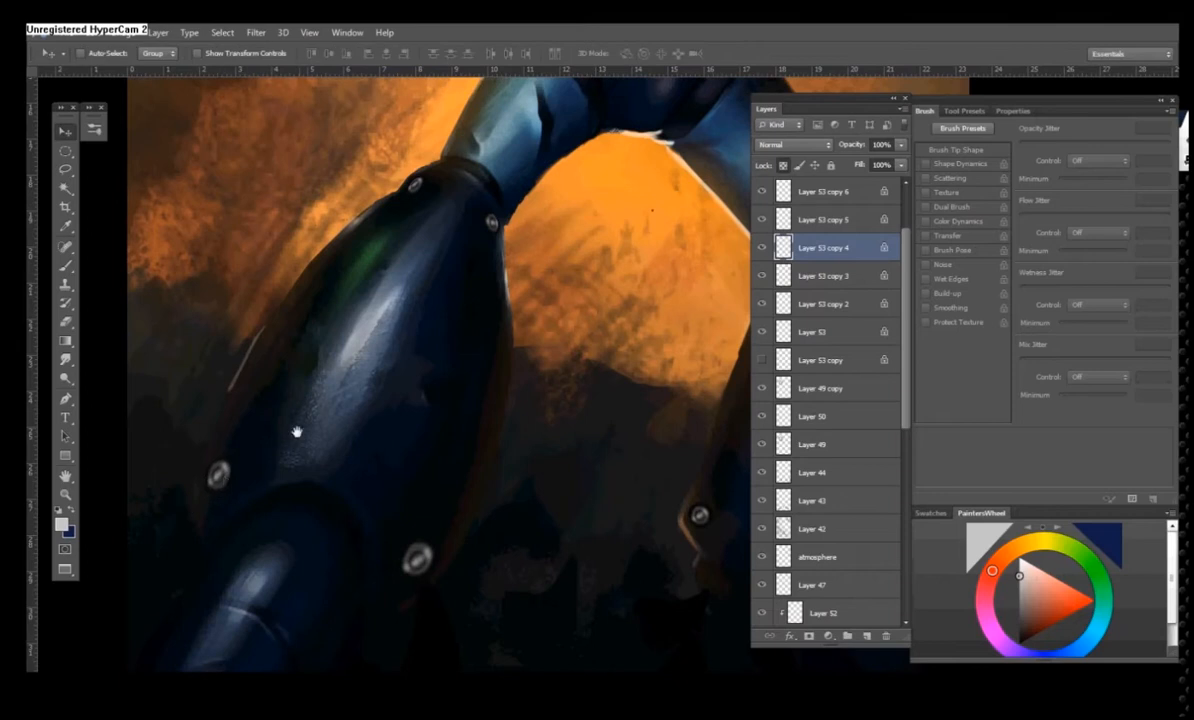
- Try Multiply and Color Dodge blending on the layers of the foreground boot's upper bolts
{"action": "left_click_drag", "start_coordinate": [297, 432], "coordinate": [295, 455]}
{"action": "left_click", "coordinate": [783, 331]}
{"action": "left_click", "coordinate": [793, 145]}
{"action": "left_click", "coordinate": [765, 308]}
{"action": "left_click", "coordinate": [793, 145]}
{"action": "left_click", "coordinate": [797, 183]}
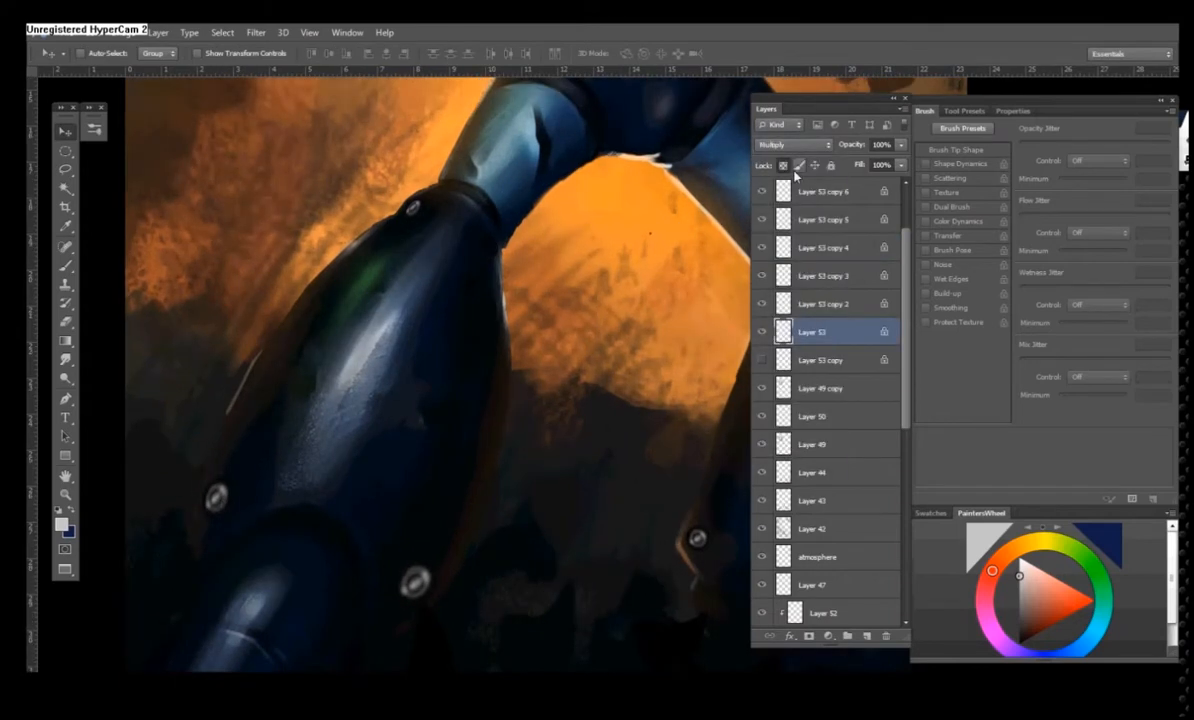
{"action": "left_click", "coordinate": [793, 145]}
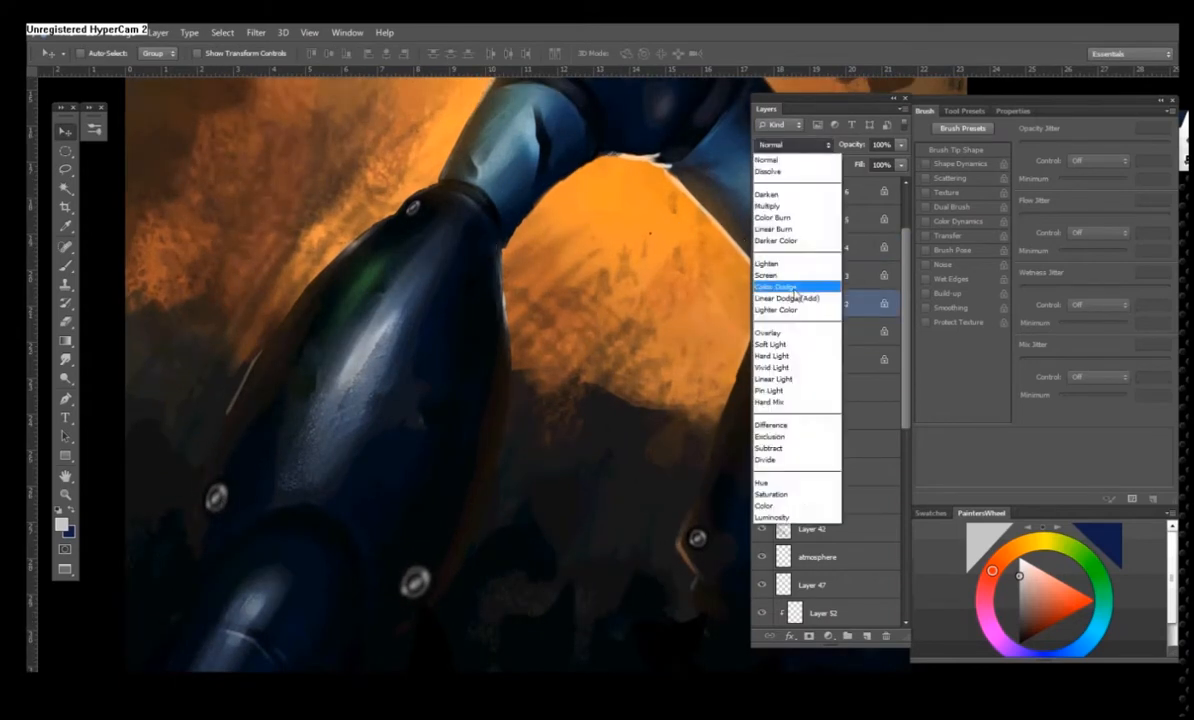
{"action": "left_click", "coordinate": [791, 285]}
{"action": "left_click", "coordinate": [793, 280]}
{"action": "left_click", "coordinate": [793, 145]}
{"action": "left_click", "coordinate": [789, 189]}
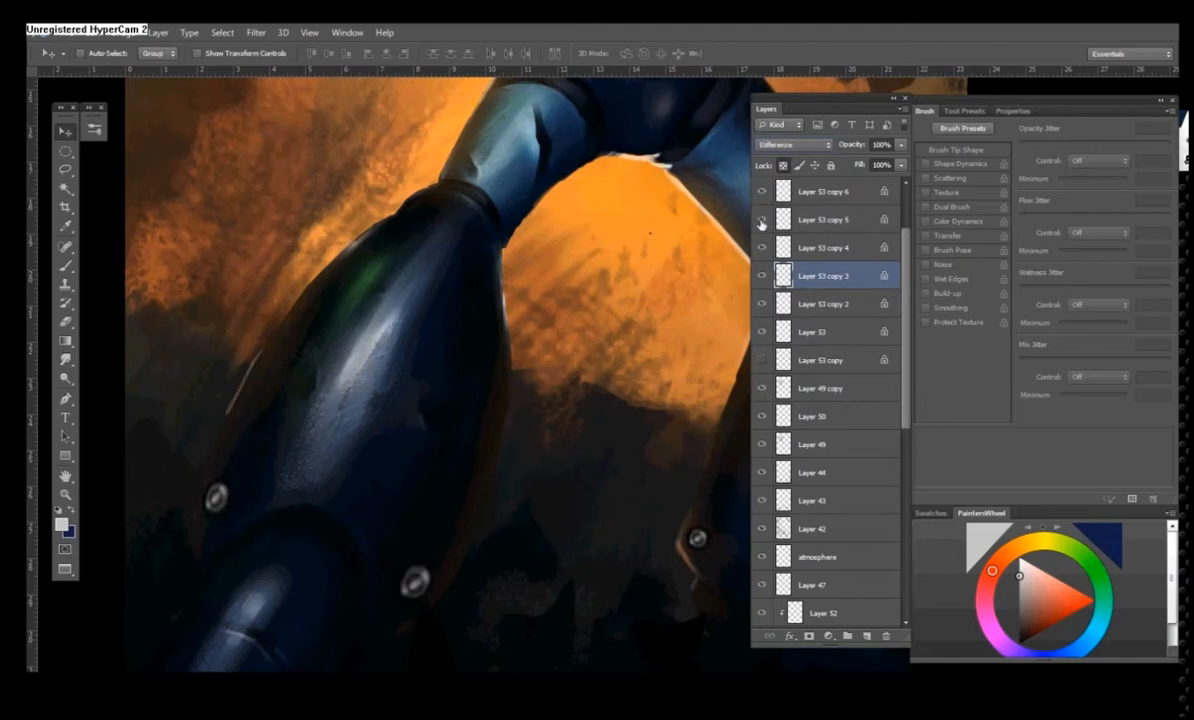
- Try Saturation and Color Dodge blending on the layers of the foreground boot's lower bolts
{"action": "key", "text": "shift+plus"}
{"action": "key", "text": "shift+plus"}
{"action": "key", "text": "shift+plus"}
{"action": "key", "text": "shift+plus"}
{"action": "left_click", "coordinate": [802, 147]}
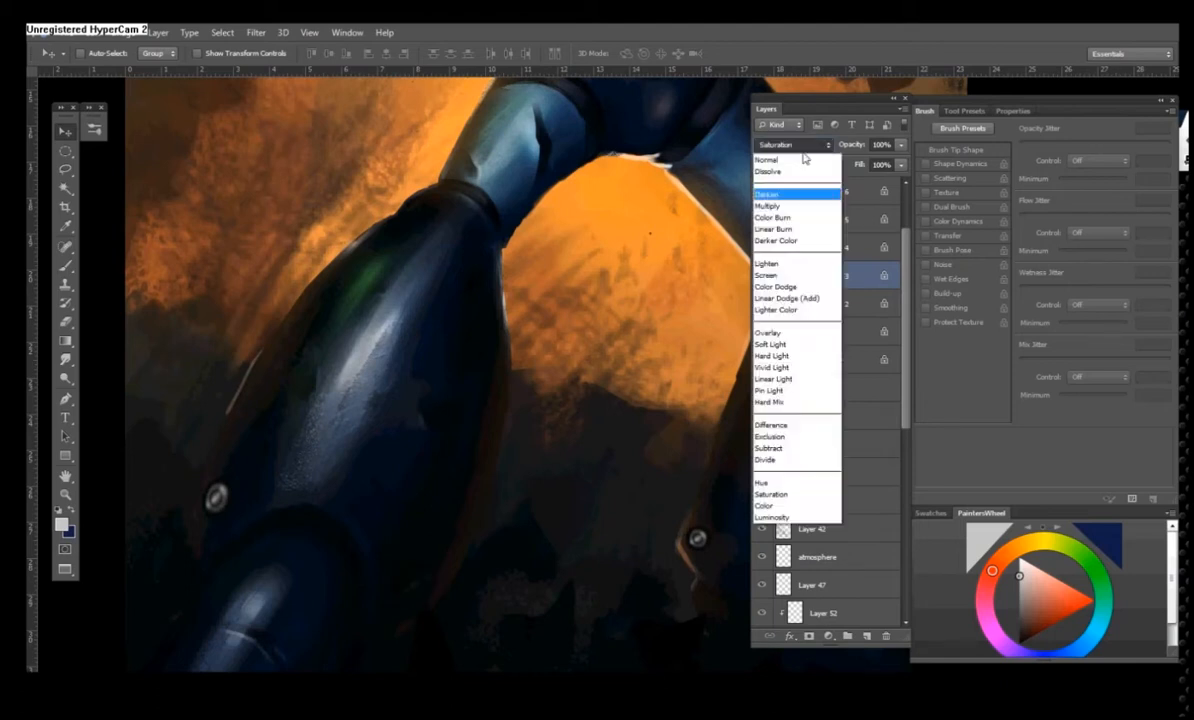
{"action": "left_click", "coordinate": [785, 285]}
{"action": "left_click", "coordinate": [787, 250]}
{"action": "left_click", "coordinate": [802, 147]}
{"action": "left_click", "coordinate": [768, 298]}
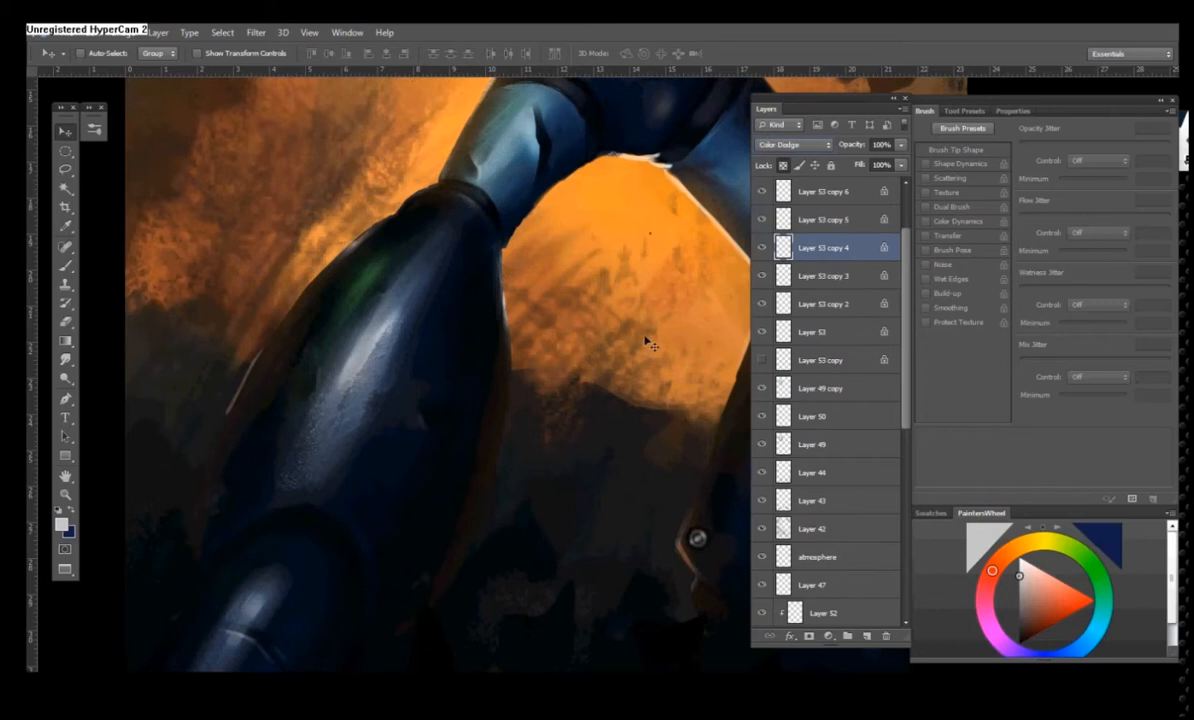
- Return the lower bolts to Normal blending and reduce their layers' opacity, using 30% for Layer 53 copy 4
{"action": "left_click", "coordinate": [802, 147]}
{"action": "left_click", "coordinate": [773, 331]}
{"action": "left_click_drag", "start_coordinate": [900, 145], "coordinate": [870, 163]}
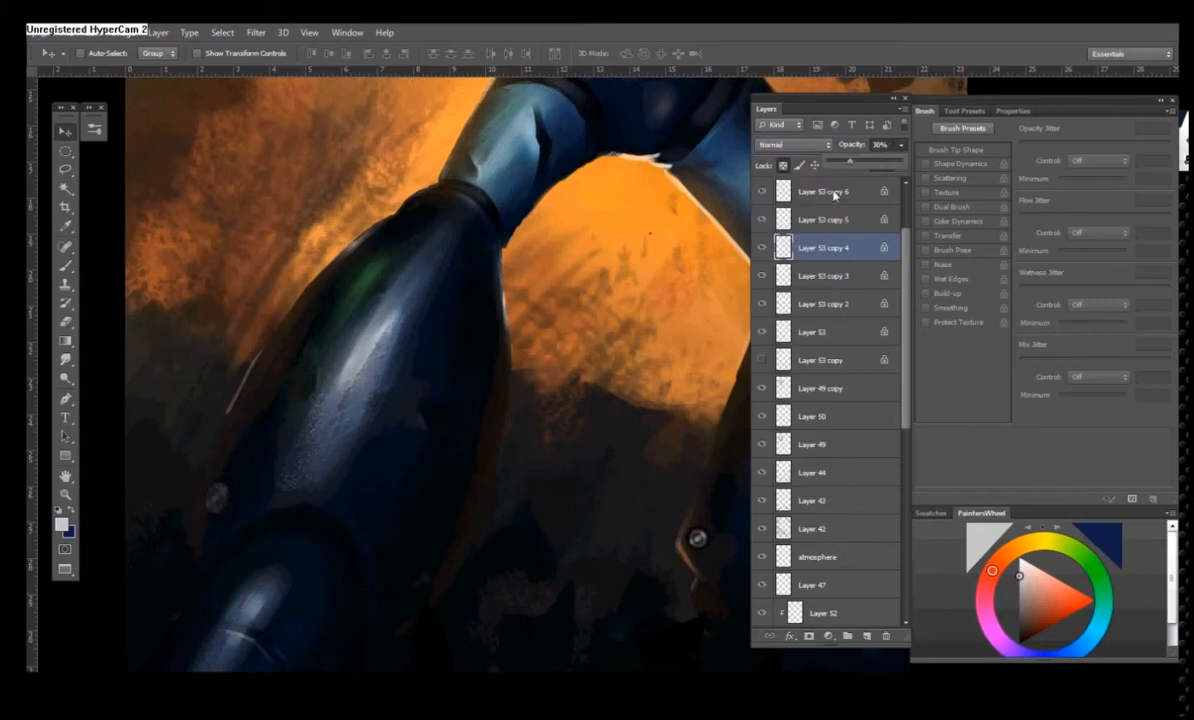
{"action": "left_click", "coordinate": [828, 275]}
{"action": "left_click", "coordinate": [855, 161]}
{"action": "left_click", "coordinate": [810, 304]}
{"action": "left_click", "coordinate": [822, 276]}
{"action": "left_click", "coordinate": [830, 248]}
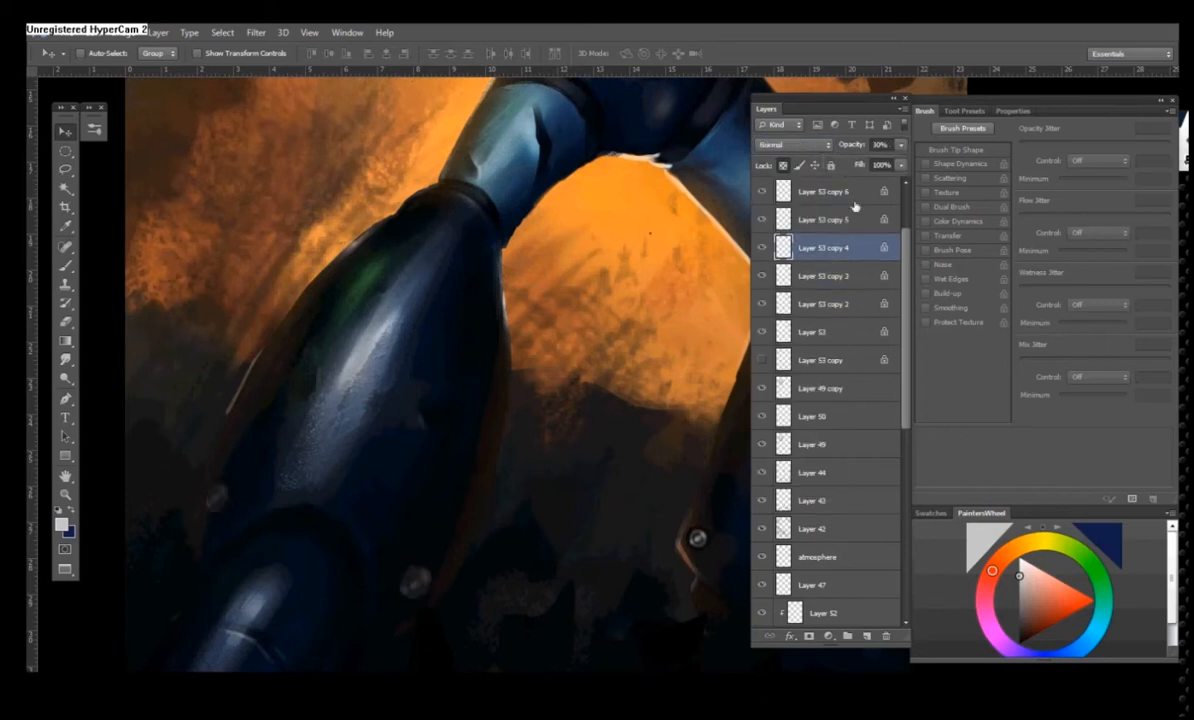
{"action": "left_click", "coordinate": [835, 275]}
{"action": "left_click", "coordinate": [901, 145]}
- Set Layer 53's blending mode back to Normal
{"action": "left_click", "coordinate": [808, 331]}
{"action": "left_click", "coordinate": [800, 145]}
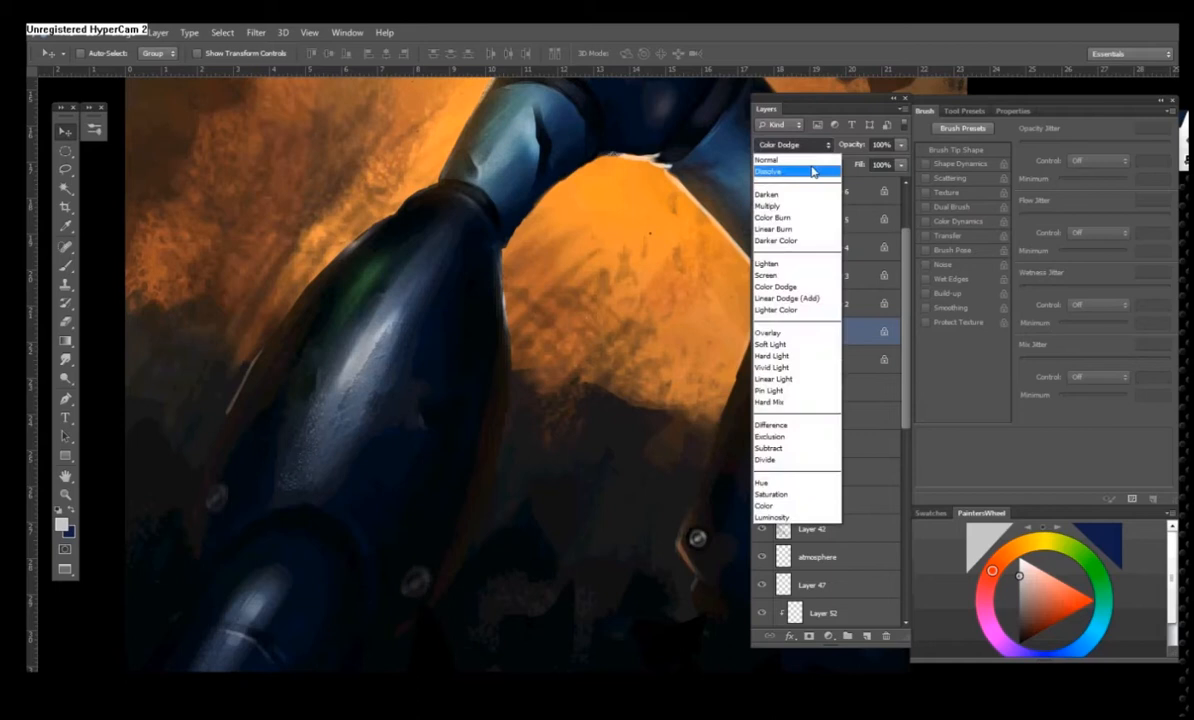
{"action": "left_click", "coordinate": [813, 160]}
{"action": "key", "text": "ctrl+minus"}
{"action": "key", "text": "ctrl+minus"}
{"action": "key", "text": "ctrl+minus"}
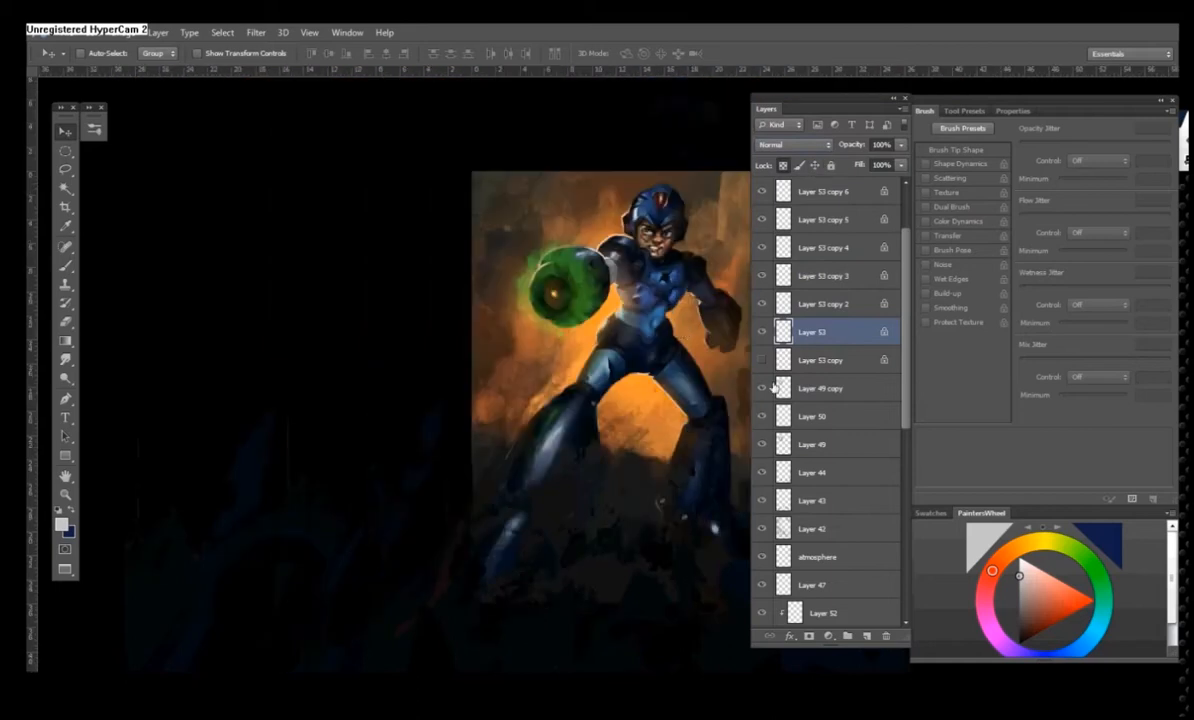
- Lower the opacity of Layer 53 copy 6 on the rear boot to 21%
{"action": "key", "text": "alt+bracketright"}
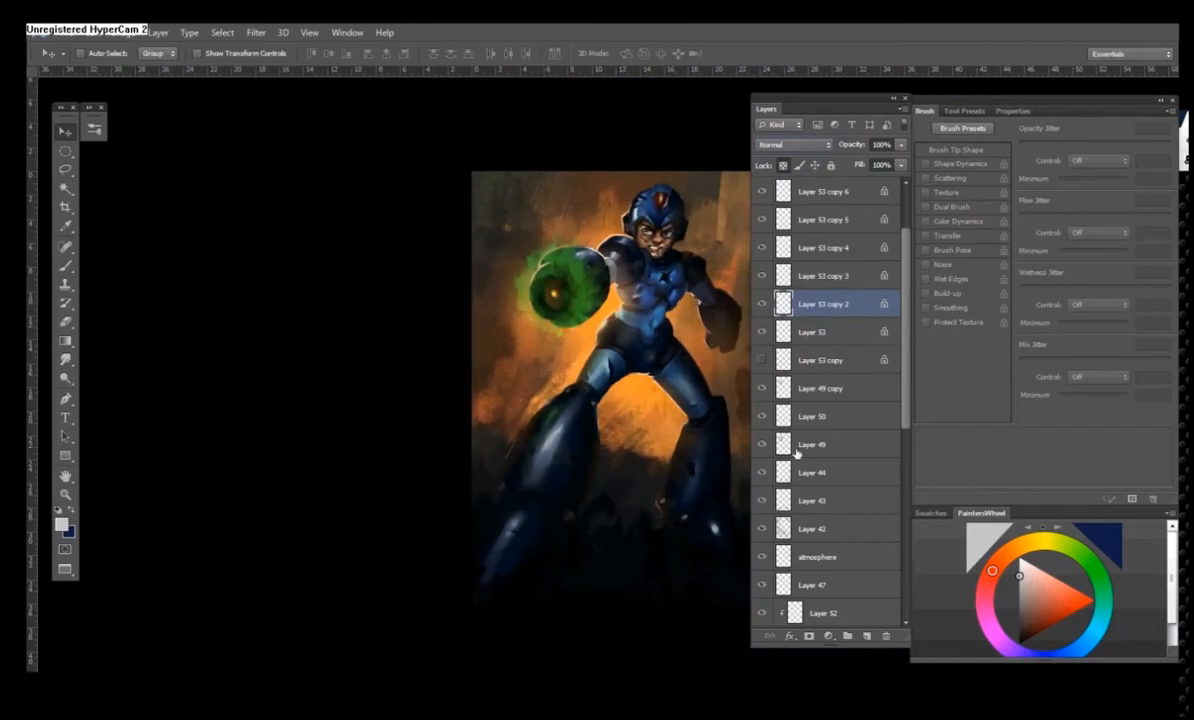
{"action": "scroll", "coordinate": [797, 453], "scroll_direction": "up", "scroll_amount": 1}
{"action": "key", "text": "alt+bracketright"}
{"action": "key", "text": "alt+bracketright"}
{"action": "key", "text": "alt+bracketright"}
{"action": "key", "text": "alt+bracketright"}
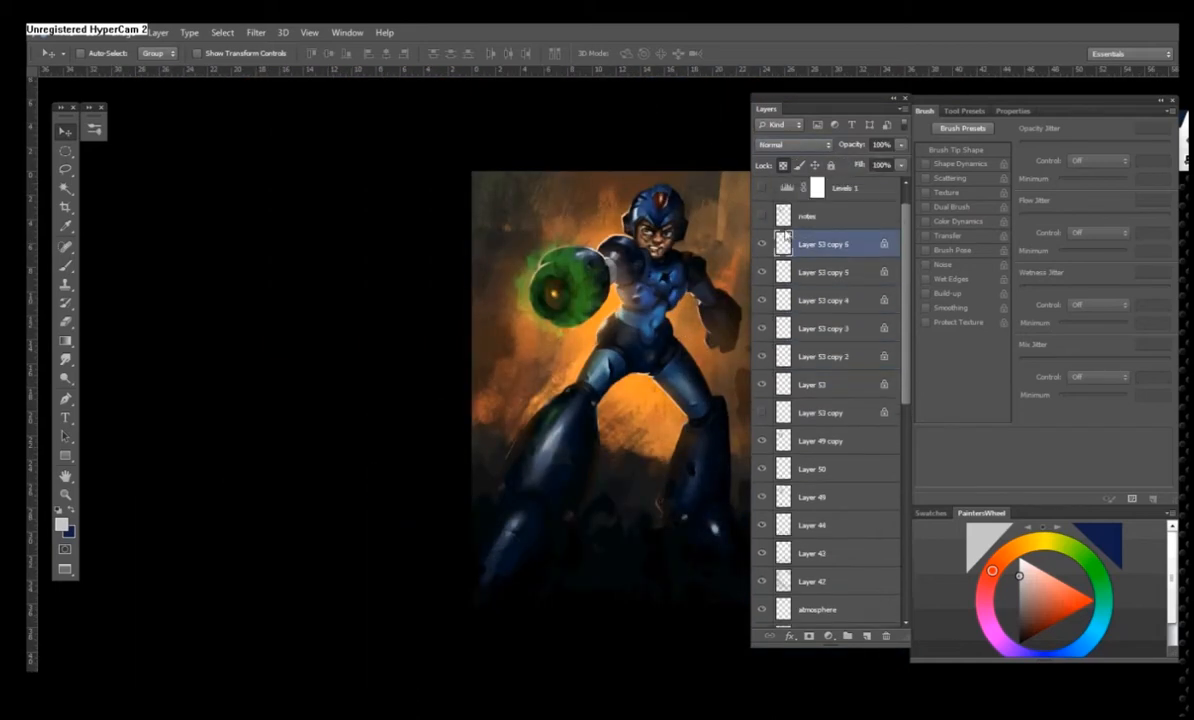
{"action": "left_click_drag", "start_coordinate": [719, 405], "coordinate": [676, 430]}
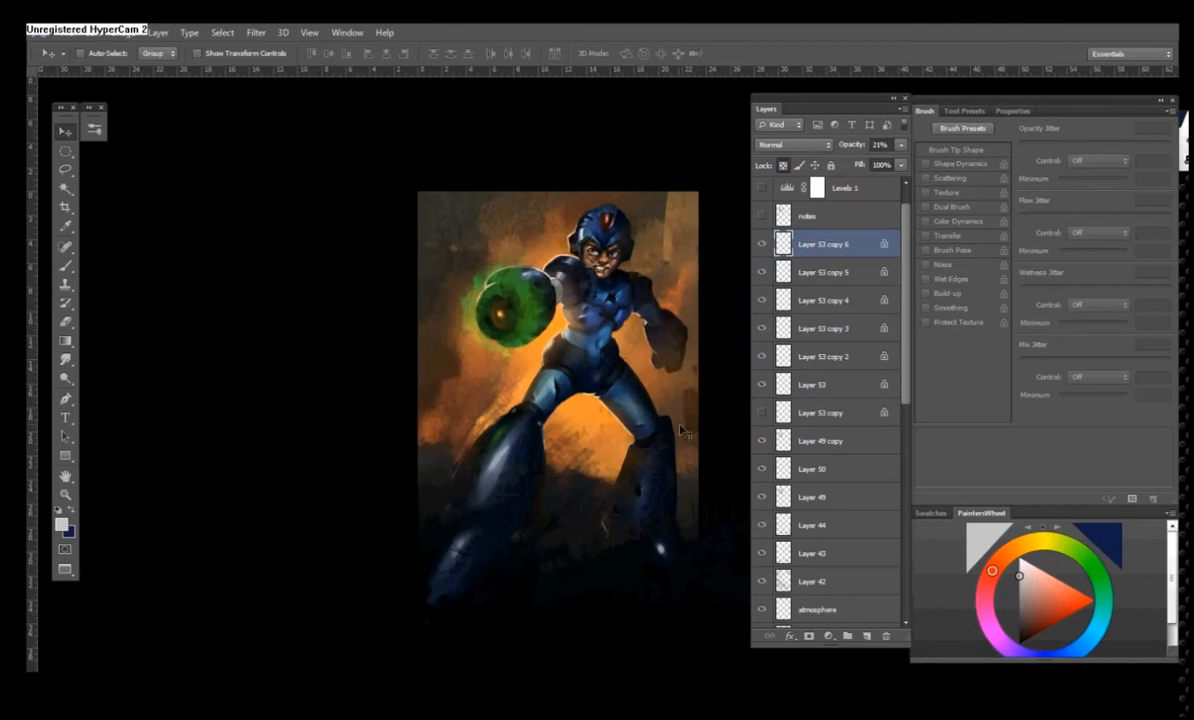
- Duplicate the faded rear-boot bolt and move the duplicate to the top of that boot
{"action": "key", "text": "ctrl+j"}
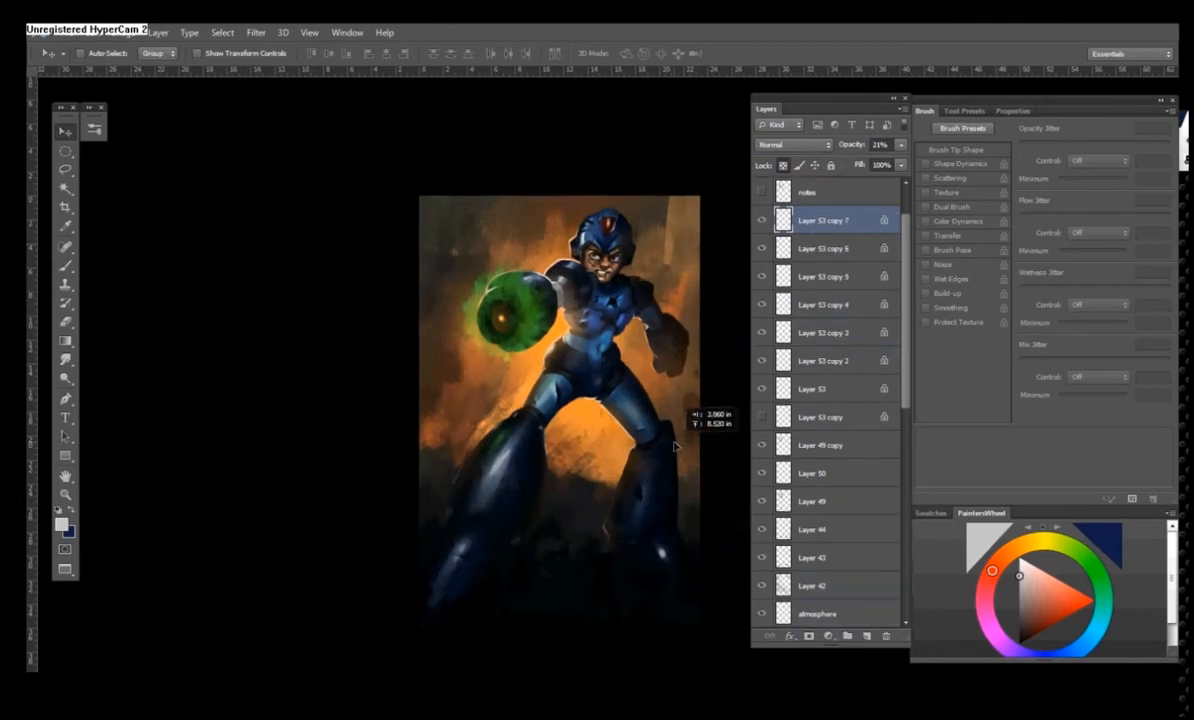
{"action": "left_click_drag", "start_coordinate": [690, 489], "coordinate": [685, 491]}
{"action": "left_click_drag", "start_coordinate": [660, 404], "coordinate": [652, 411]}
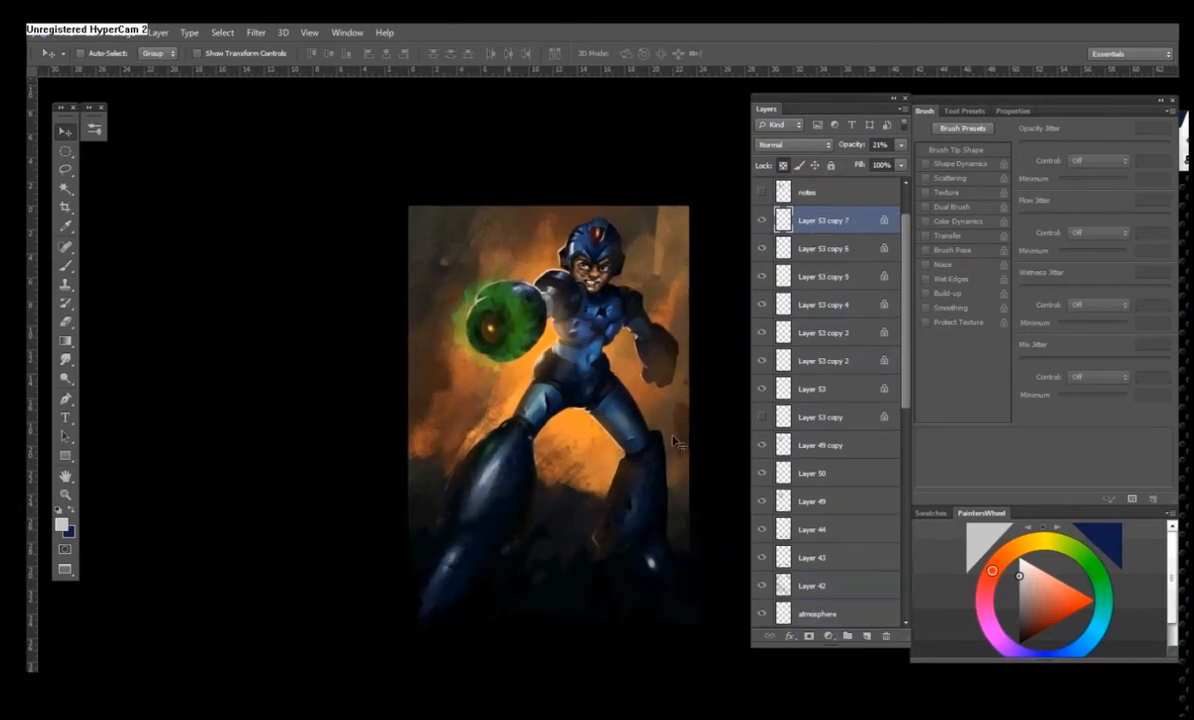
- Merge all the placed bolt duplicates down into Layer 53
{"action": "left_click_drag", "start_coordinate": [676, 541], "coordinate": [600, 535]}
{"action": "key", "text": "ctrl+e"}
{"action": "key", "text": "ctrl+e"}
{"action": "key", "text": "ctrl+e"}
{"action": "key", "text": "ctrl+e"}
{"action": "key", "text": "ctrl+e"}
{"action": "key", "text": "ctrl+e"}
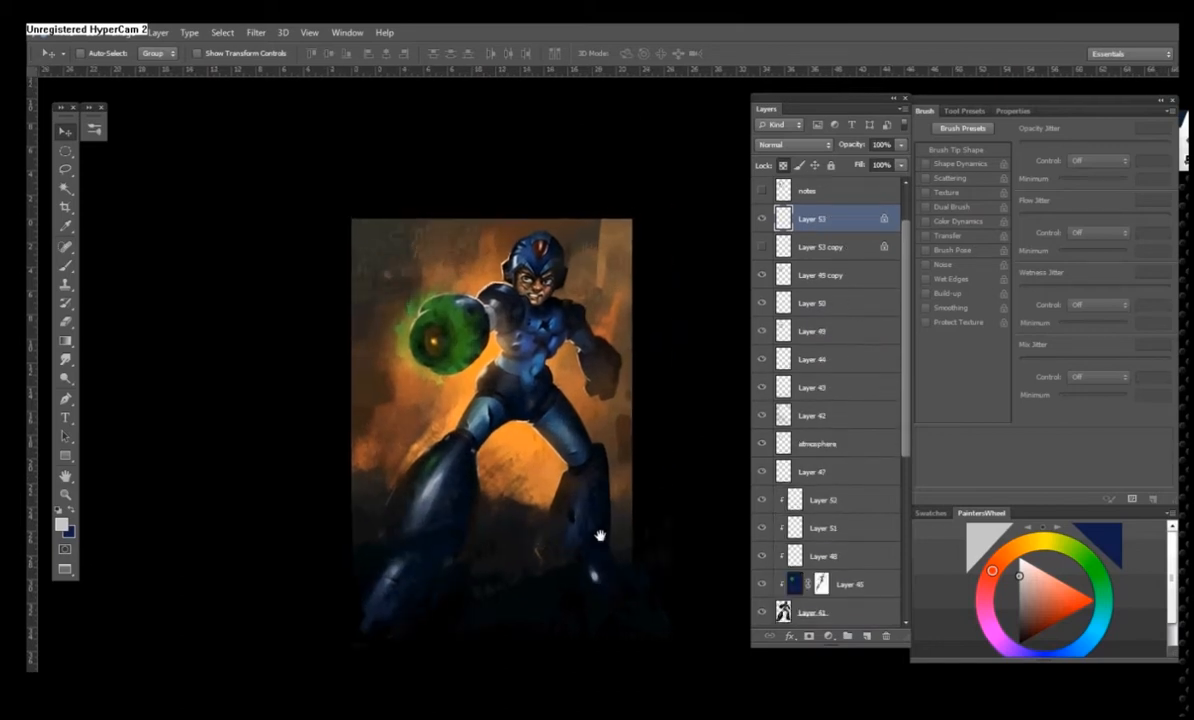
- Duplicate the spare bolt on Layer 53 copy and select the original for placement
{"action": "scroll", "coordinate": [765, 255], "scroll_direction": "up", "scroll_amount": 2}
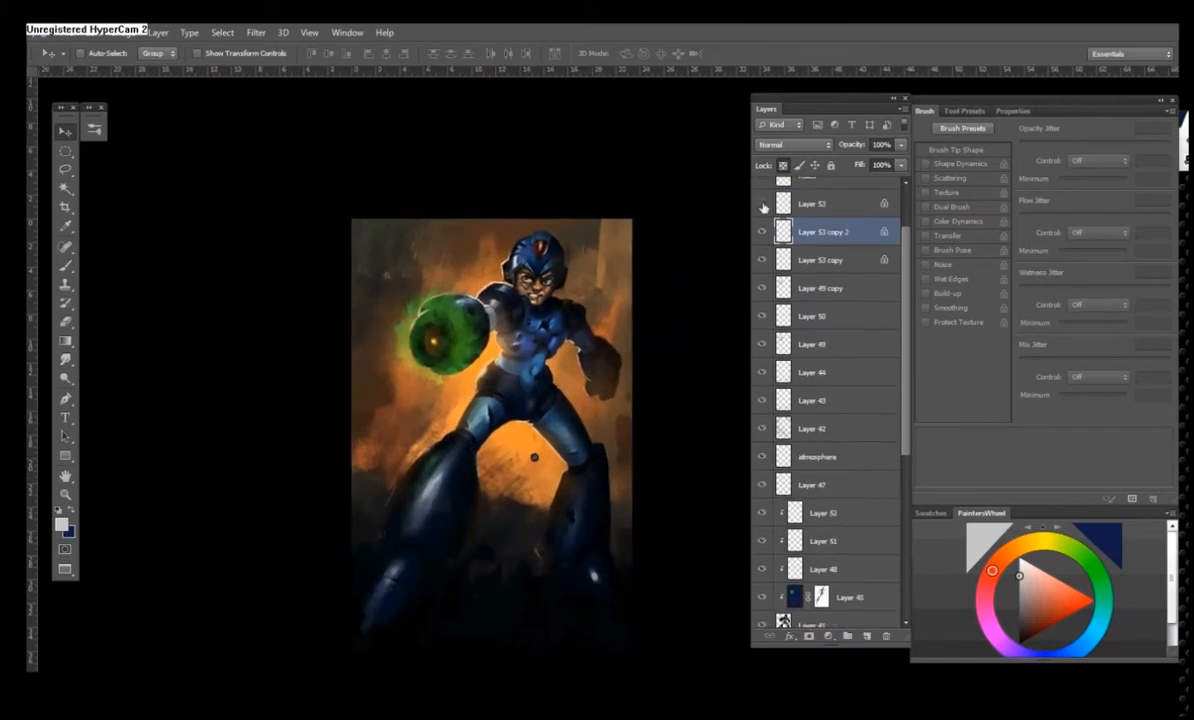
{"action": "key", "text": "ctrl+j"}
{"action": "left_click", "coordinate": [808, 323]}
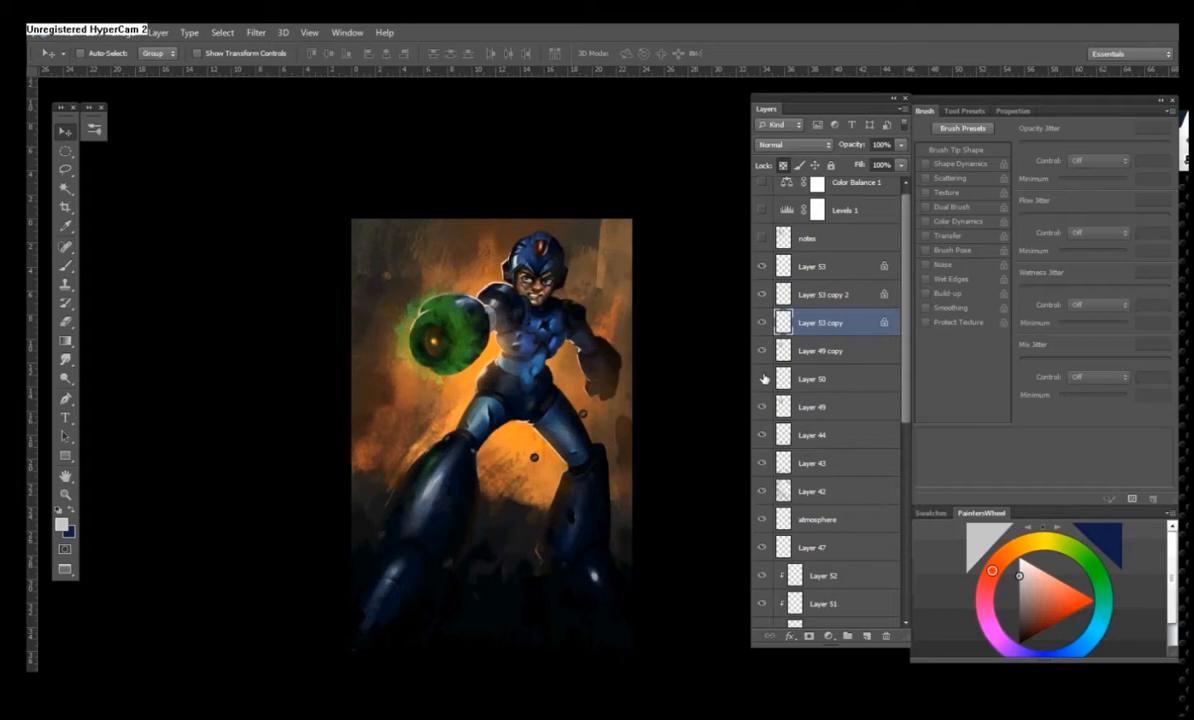
- Scale down Layer 53 copy's bolt and place it on the pelvis armor beside the central blue panel
{"action": "left_click_drag", "start_coordinate": [586, 368], "coordinate": [588, 370]}
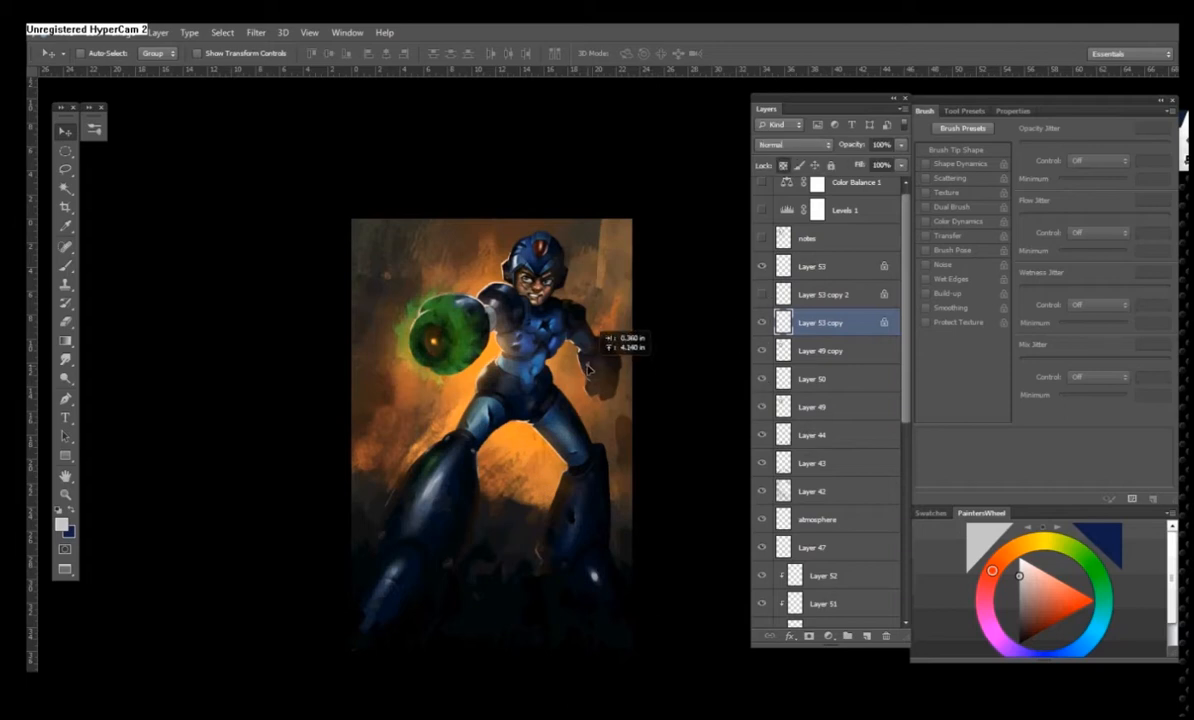
{"action": "scroll", "coordinate": [588, 368], "scroll_direction": "up", "scroll_amount": 3}
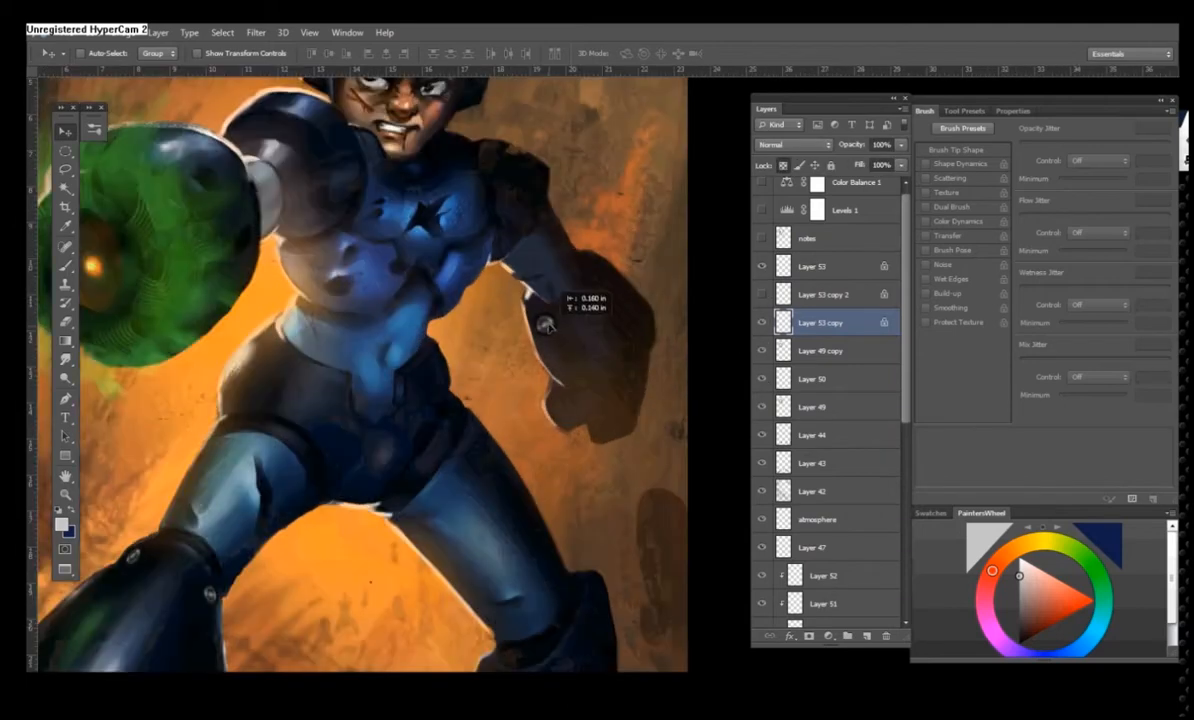
{"action": "left_click_drag", "start_coordinate": [527, 568], "coordinate": [568, 497]}
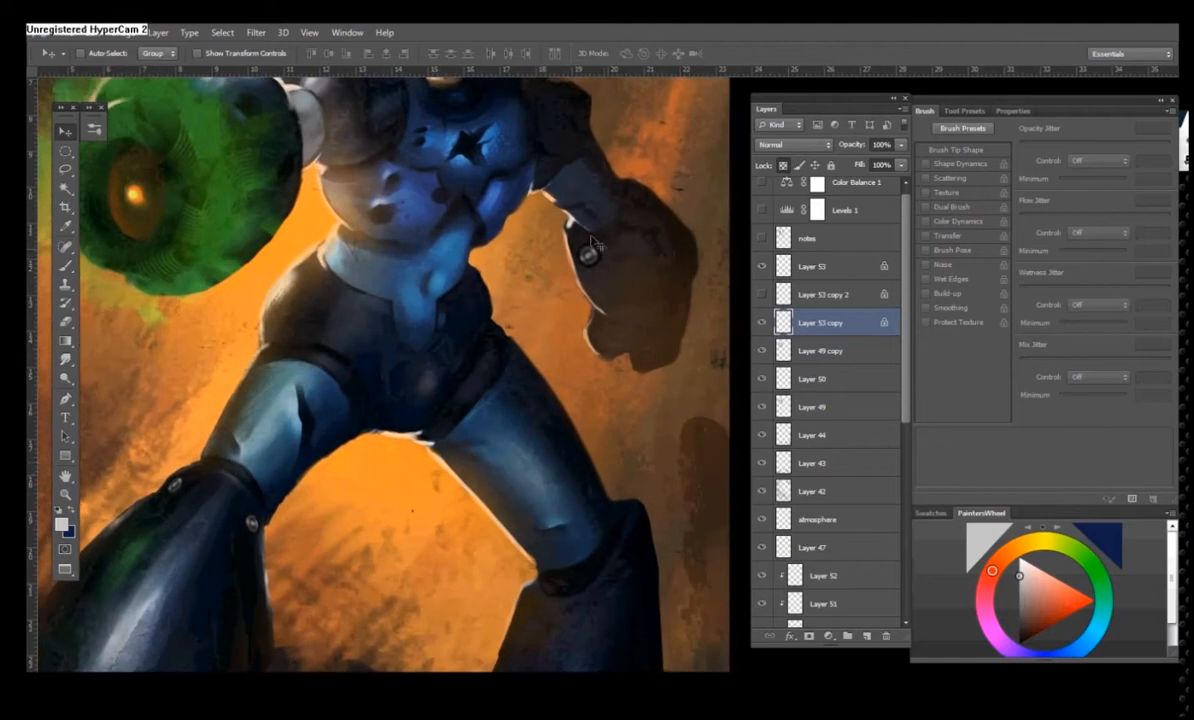
{"action": "key", "text": "ctrl+t"}
{"action": "key", "text": "Return"}
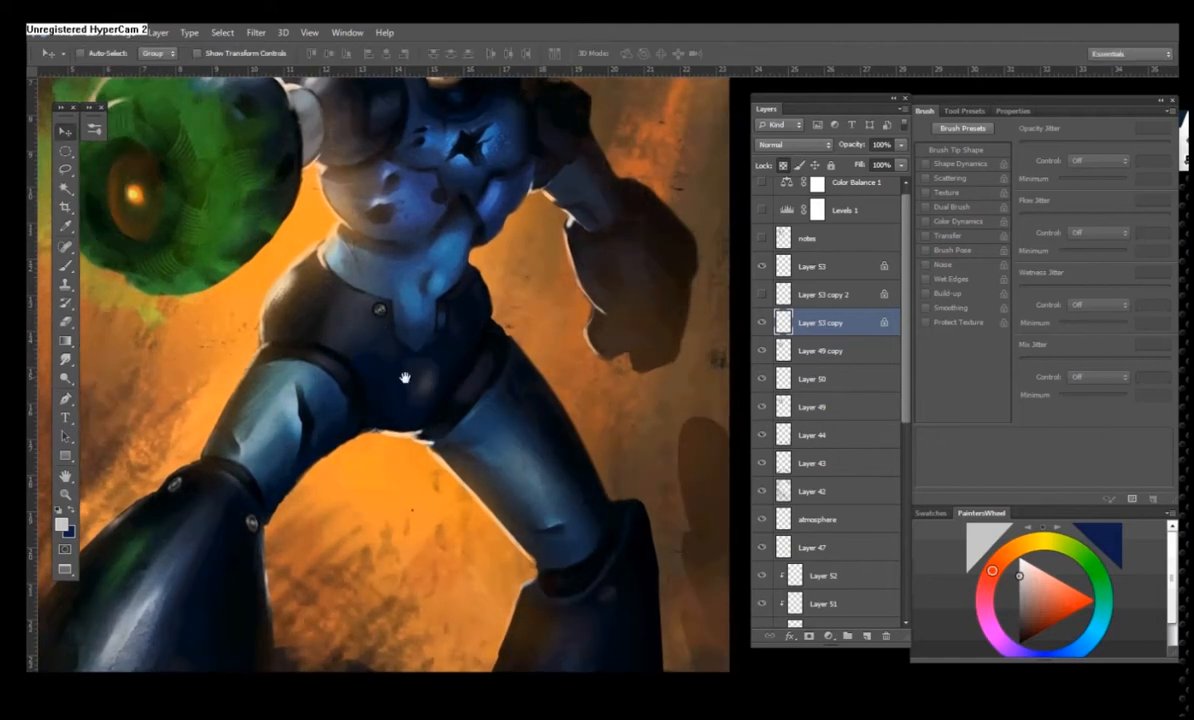
- Duplicate the pelvis bolt and fit the duplicate on the opposite side of the central panel
{"action": "scroll", "coordinate": [420, 320], "scroll_direction": "up", "scroll_amount": 1}
{"action": "key", "text": "ctrl+j"}
{"action": "key", "text": "ctrl+t"}
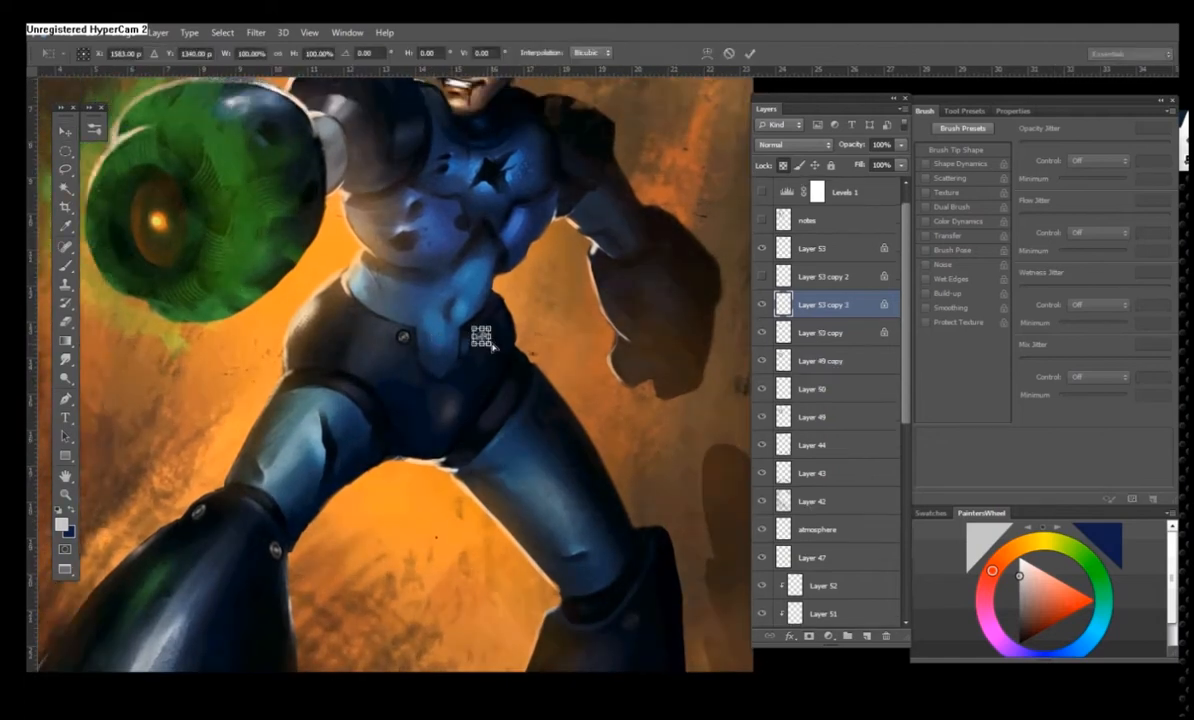
{"action": "scroll", "coordinate": [480, 336], "scroll_direction": "up", "scroll_amount": 3}
{"action": "mouse_move", "coordinate": [362, 316]}
{"action": "left_mouse_down"}
{"action": "mouse_move", "coordinate": [366, 305]}
{"action": "mouse_move", "coordinate": [352, 304]}
{"action": "left_mouse_up"}
{"action": "key", "text": "Return"}
{"action": "key", "text": "ctrl+t"}
{"action": "key", "text": "Return"}
- Transform the original pelvis bolt on Layer 53 copy into a tilted ellipse matching the armor's perspective
{"action": "left_click_drag", "start_coordinate": [265, 377], "coordinate": [411, 453]}
{"action": "left_click", "coordinate": [345, 373], "text": "ctrl"}
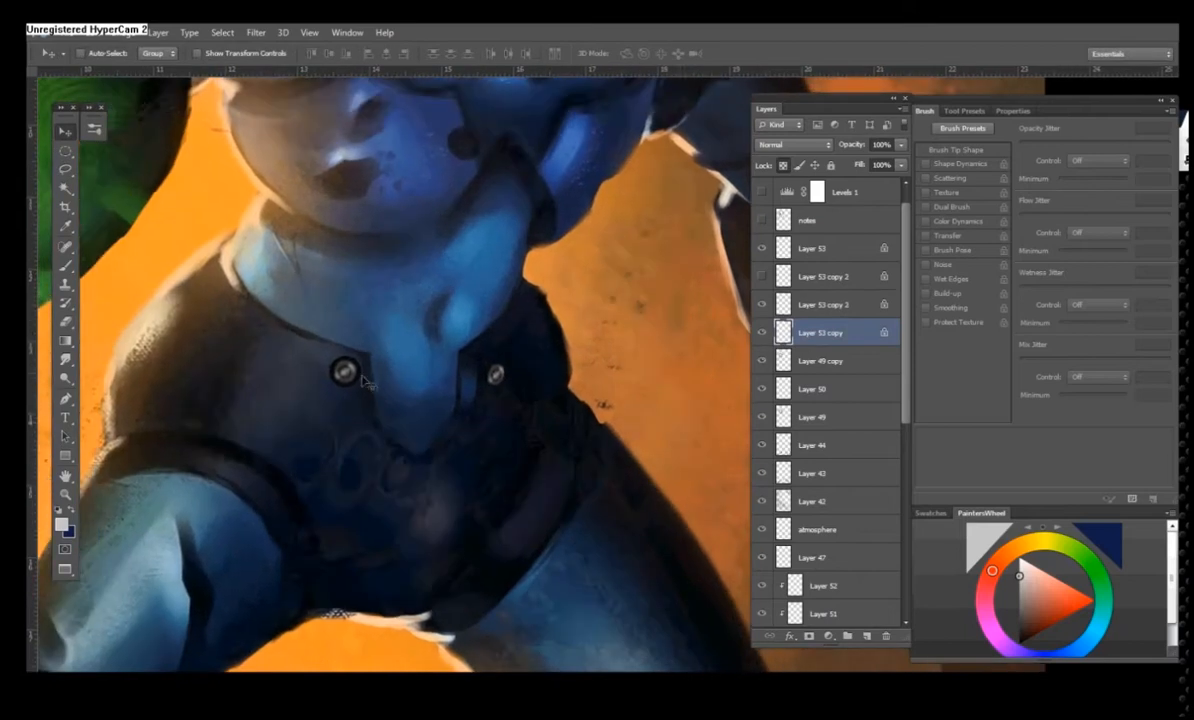
{"action": "key", "text": "ctrl+t"}
{"action": "left_click_drag", "start_coordinate": [361, 387], "coordinate": [386, 469]}
{"action": "key", "text": "Return"}
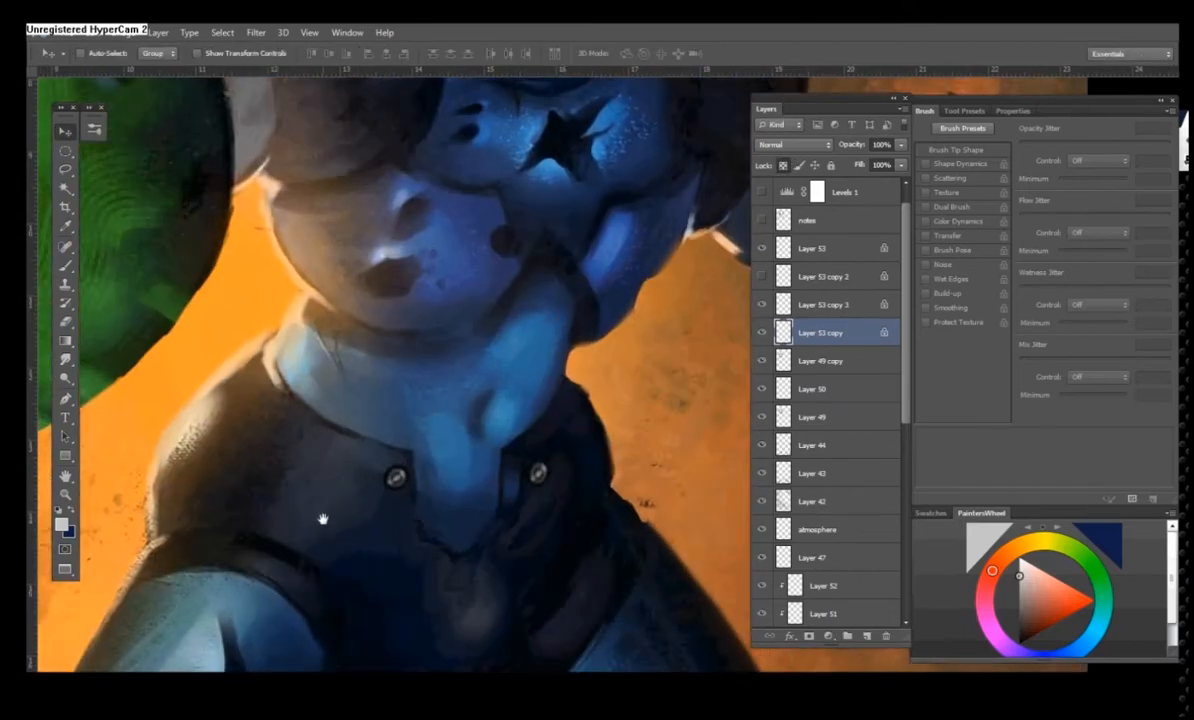
- Lower the pelvis bolts' opacity to 59% on Layer 53 copy and 32% on Layer 53 copy 3
{"action": "left_click_drag", "start_coordinate": [901, 144], "coordinate": [873, 165]}
{"action": "key", "text": "alt+bracketright"}
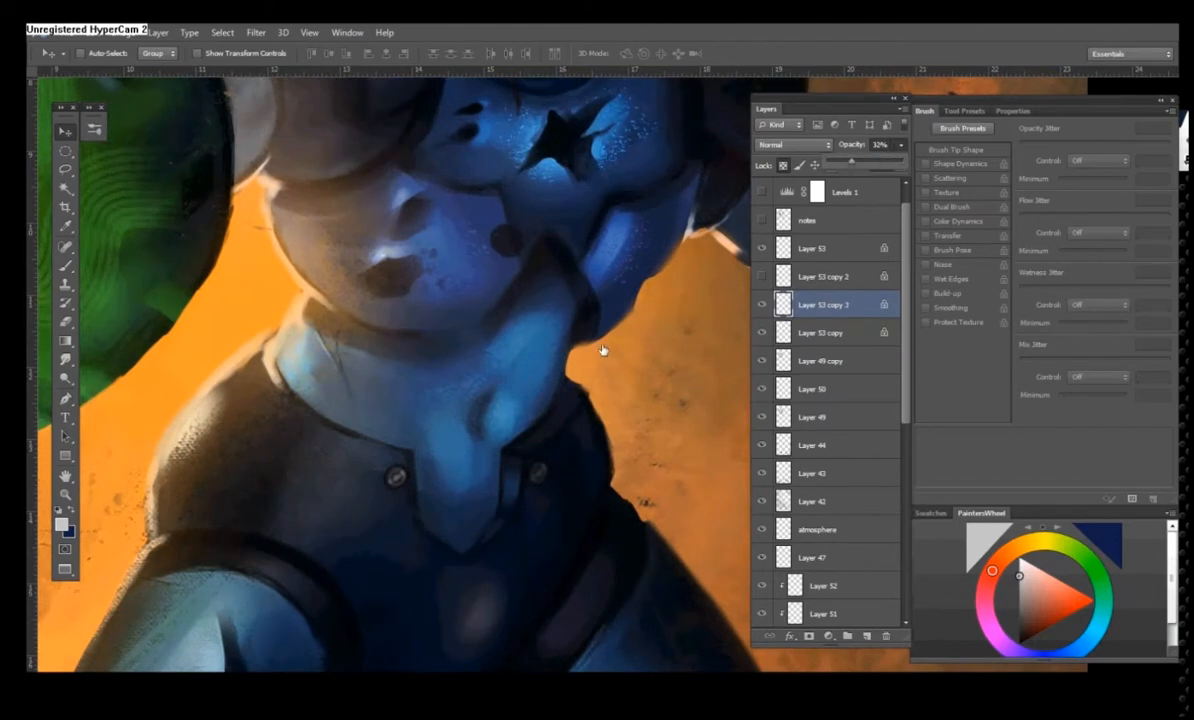
{"action": "left_click_drag", "start_coordinate": [514, 441], "coordinate": [645, 330]}
{"action": "left_click_drag", "start_coordinate": [631, 437], "coordinate": [616, 565]}
{"action": "left_click", "coordinate": [815, 333]}
{"action": "left_click_drag", "start_coordinate": [500, 452], "coordinate": [513, 455]}
{"action": "scroll", "coordinate": [515, 458], "scroll_direction": "down", "scroll_amount": 8}
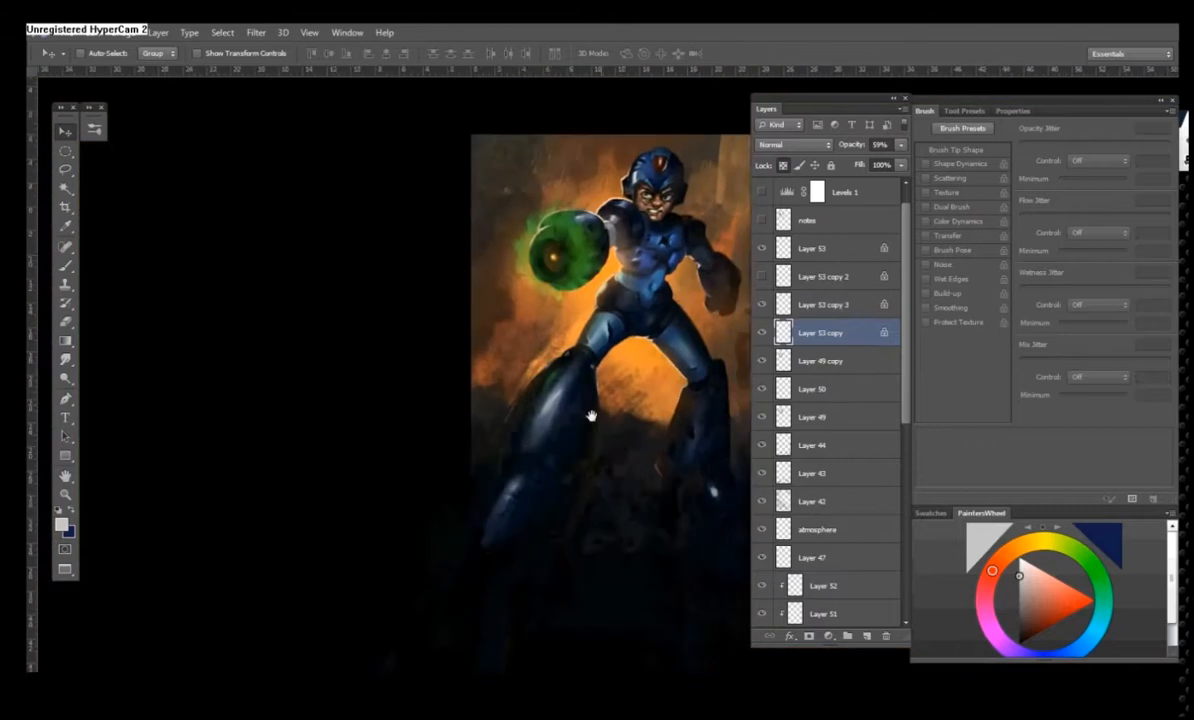
{"action": "left_click_drag", "start_coordinate": [591, 415], "coordinate": [509, 482]}
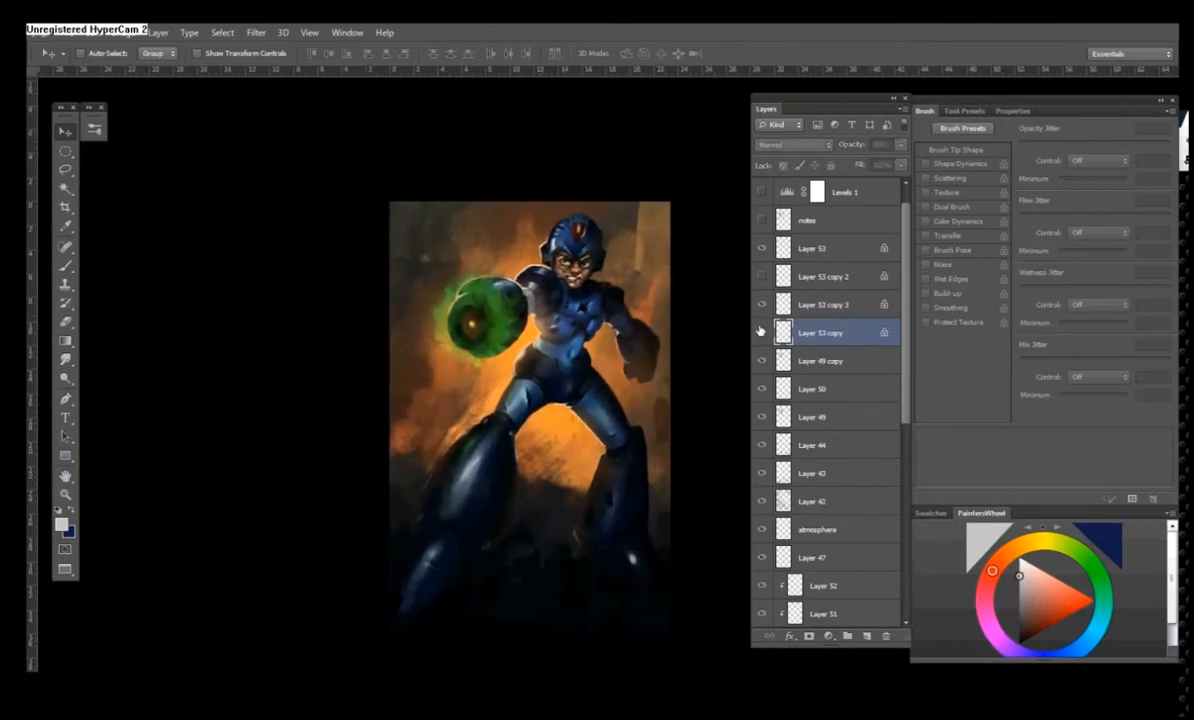
- Rename Layer 53 as bolts and add a layer mask to it
{"action": "double_click", "coordinate": [812, 248]}
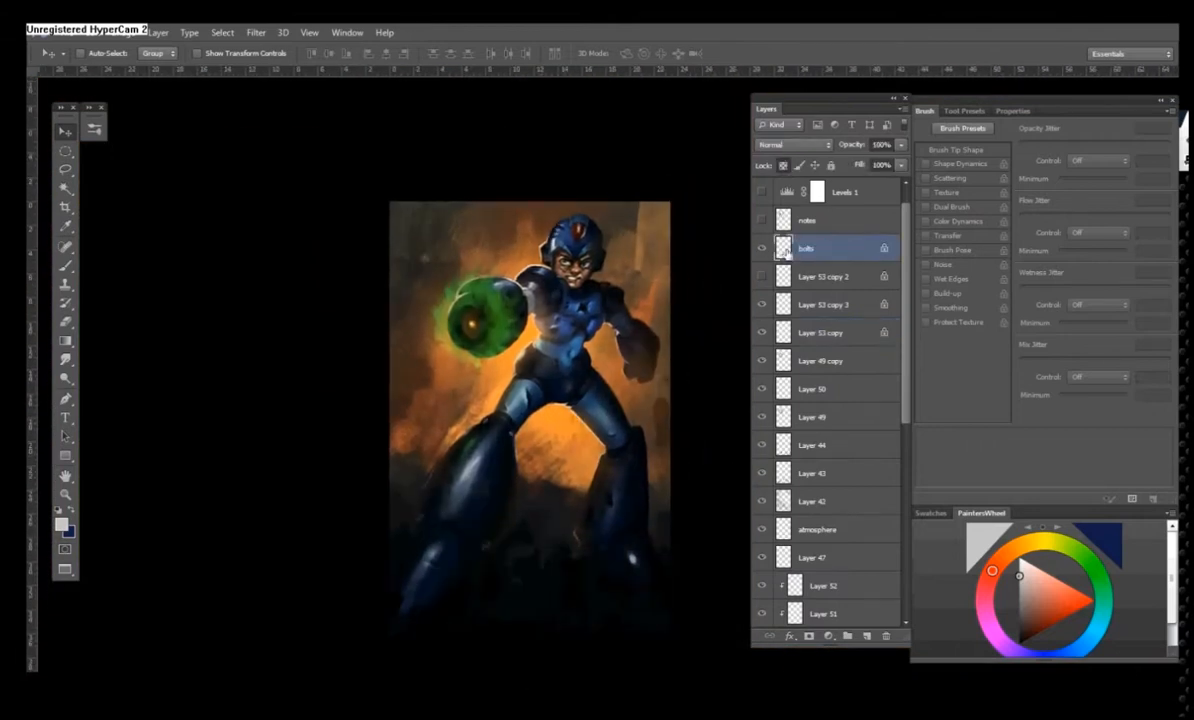
{"action": "left_click", "coordinate": [829, 638]}
- Paint black on the bolts layer mask with a 30 px speckled brush to wear away parts of the bolts
{"action": "left_click", "coordinate": [67, 266]}
{"action": "right_click", "coordinate": [525, 360]}
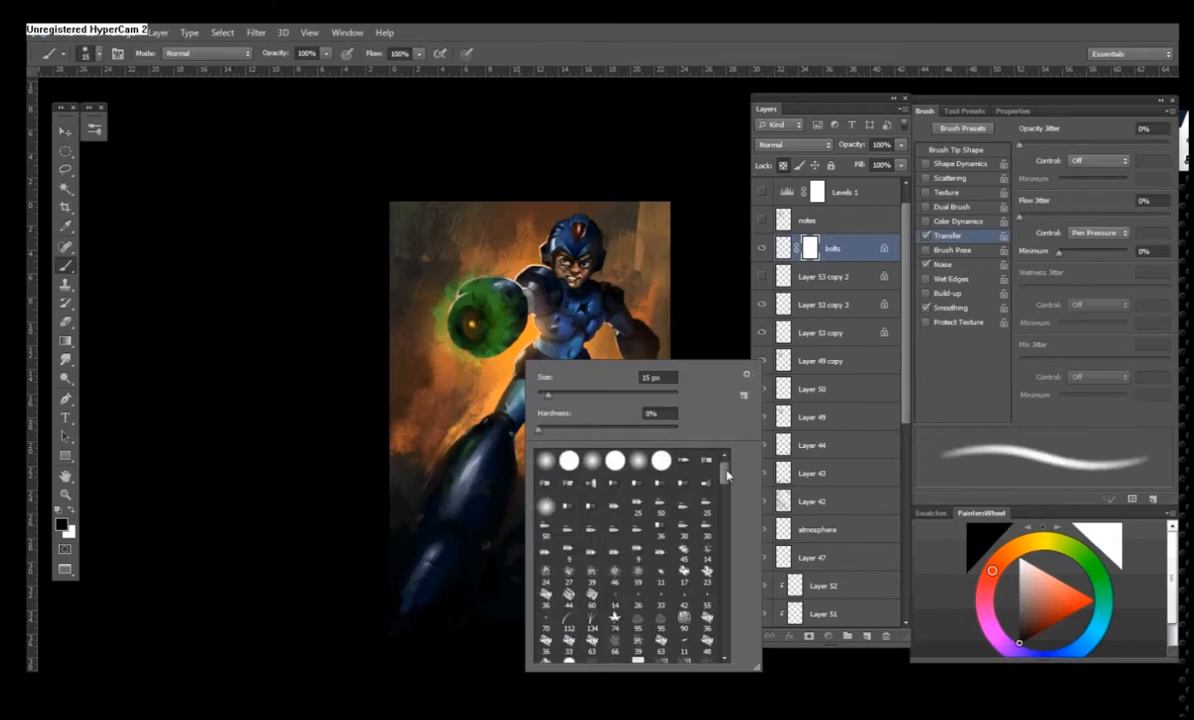
{"action": "left_click_drag", "start_coordinate": [726, 474], "coordinate": [726, 530]}
{"action": "left_click", "coordinate": [580, 545]}
{"action": "left_click", "coordinate": [499, 546]}
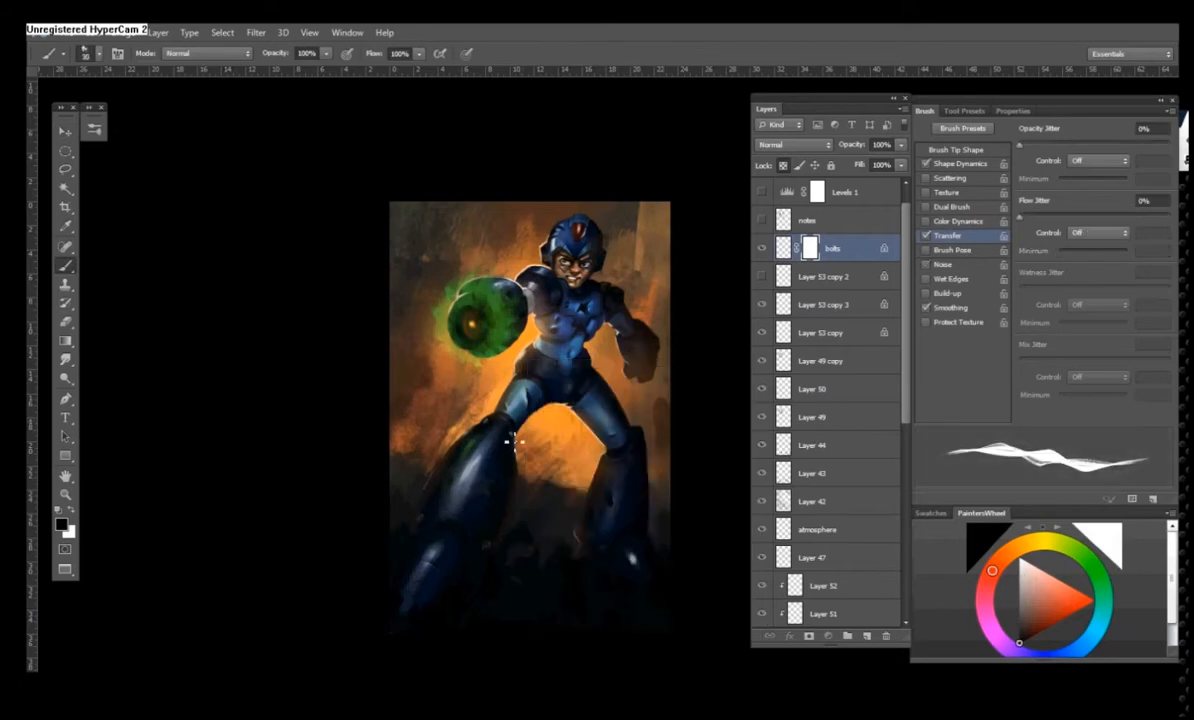
{"action": "left_click_drag", "start_coordinate": [571, 493], "coordinate": [555, 503]}
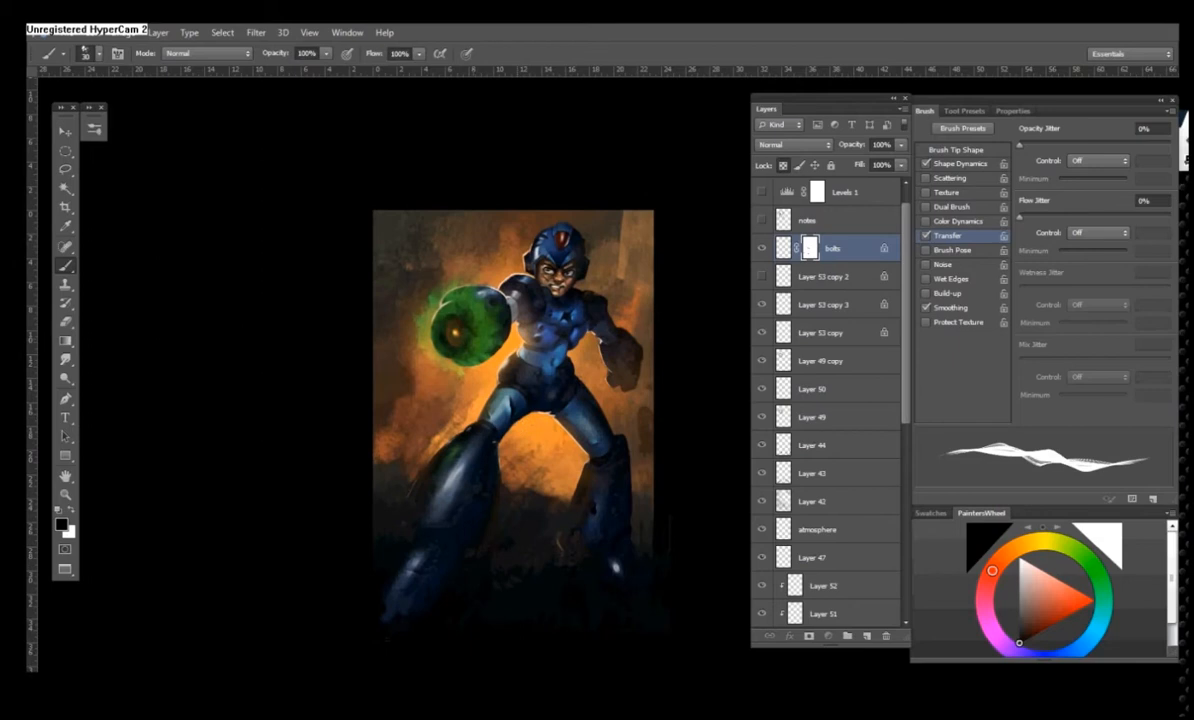
{"action": "left_click_drag", "start_coordinate": [370, 372], "coordinate": [343, 370]}
- Create a new layer above bolts and darken the upper background edges in black with the 491 px cloudy brush
{"action": "key", "text": "ctrl+shift+alt+n"}
{"action": "right_click", "coordinate": [403, 297]}
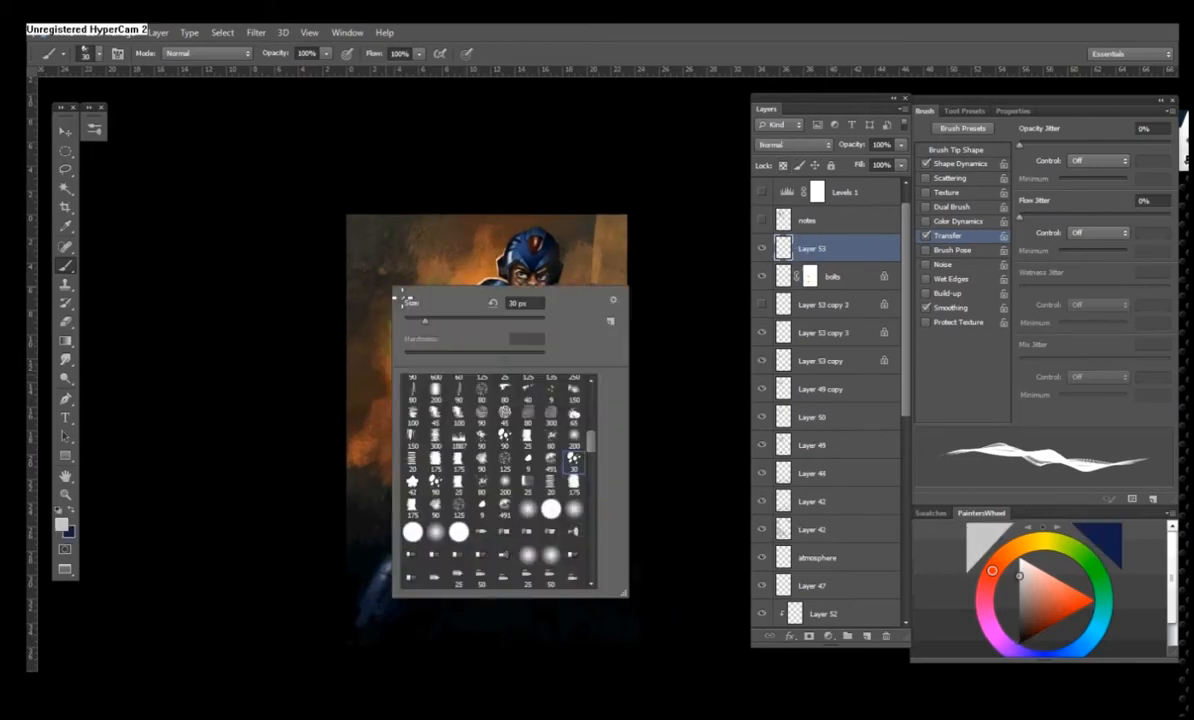
{"action": "double_click", "coordinate": [550, 458]}
{"action": "left_click", "coordinate": [386, 218], "text": "alt"}
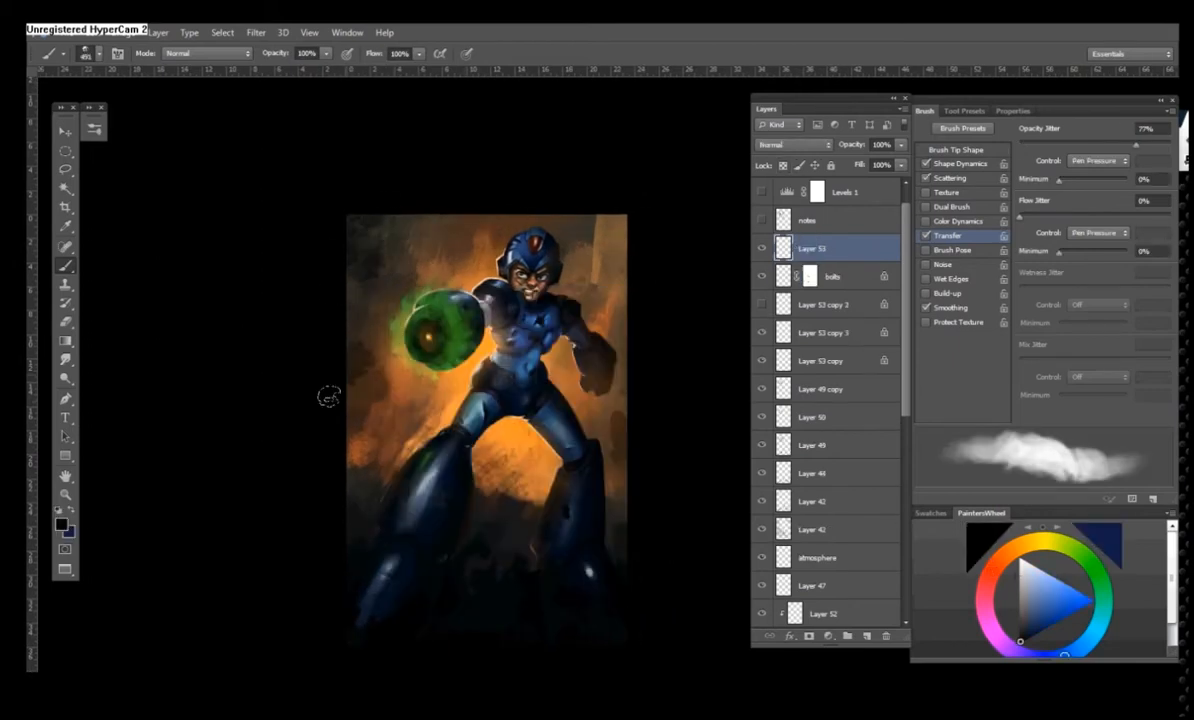
{"action": "left_click_drag", "start_coordinate": [365, 250], "coordinate": [350, 400]}
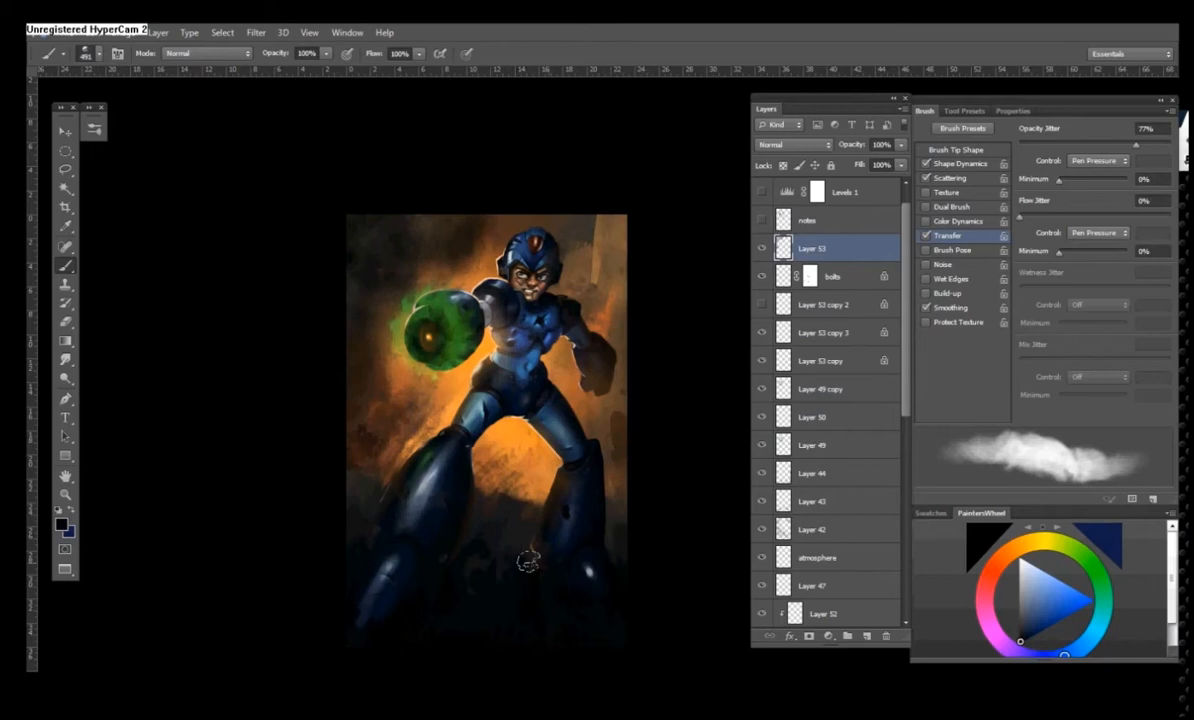
{"action": "left_click_drag", "start_coordinate": [580, 215], "coordinate": [571, 268]}
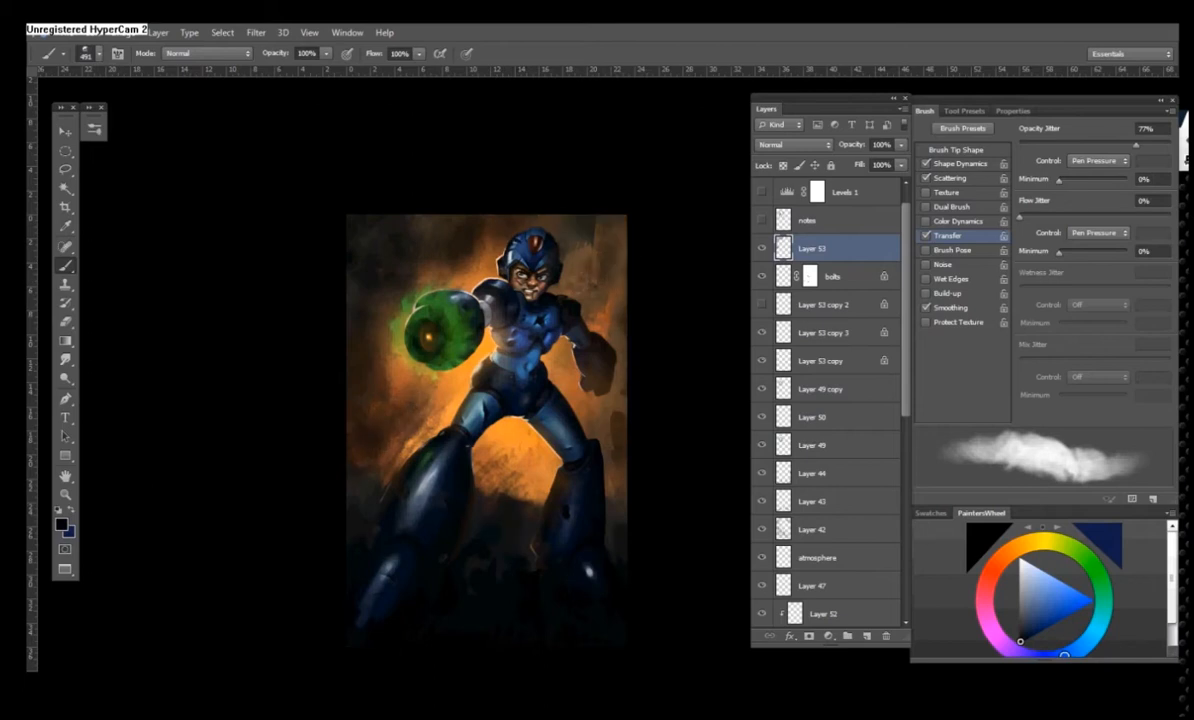
- Soften the dark overlay on the new Layer 53 with the eraser using the 491 px cloudy tip
{"action": "key", "text": "e"}
{"action": "right_click", "coordinate": [447, 366]}
{"action": "key", "text": "Return"}
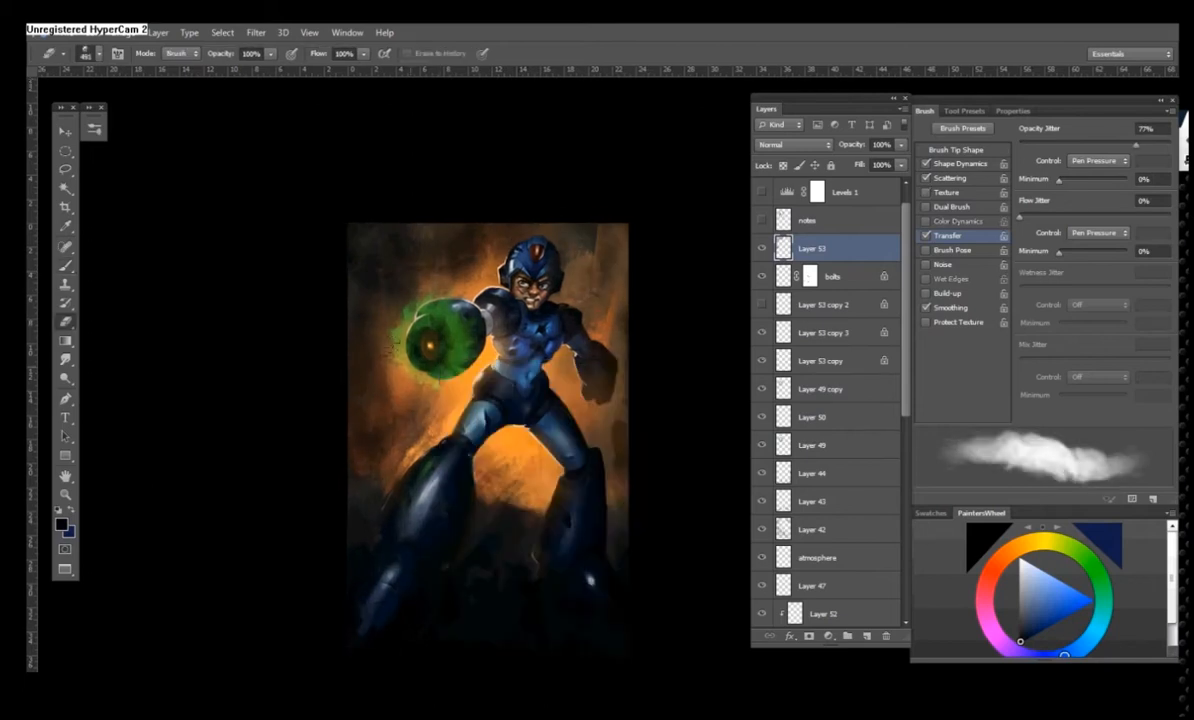
{"action": "left_click_drag", "start_coordinate": [336, 537], "coordinate": [416, 516]}
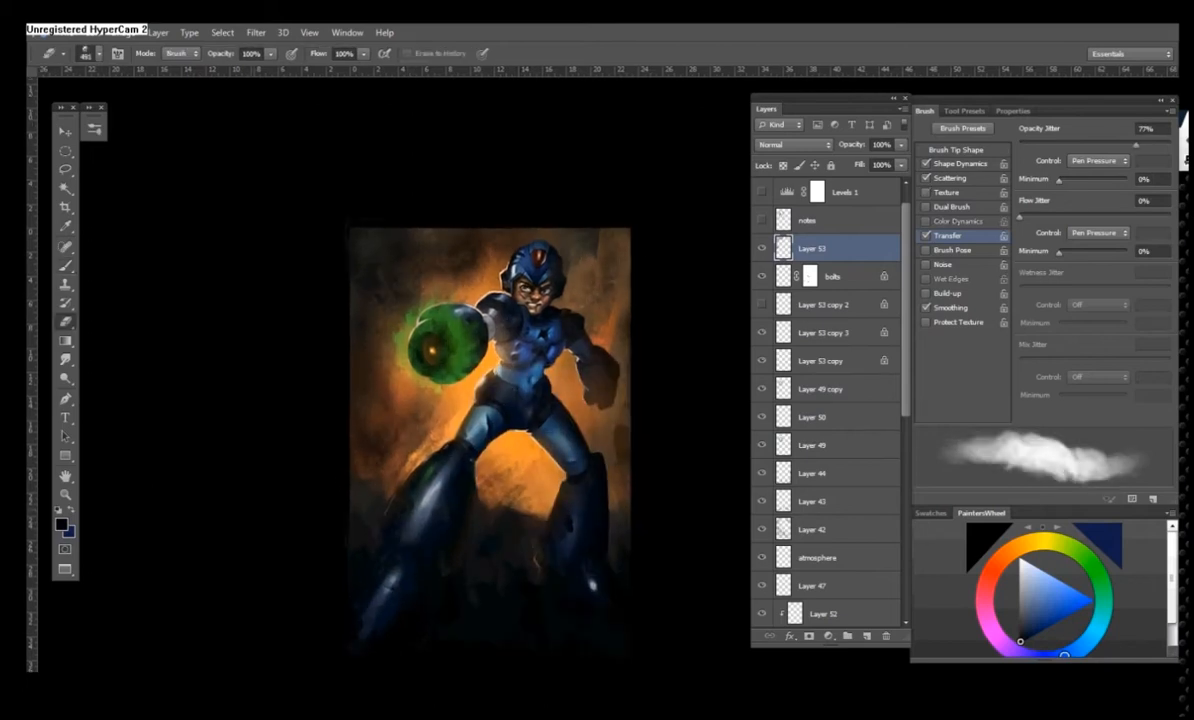
- Try shading the lassoed green cannon area with Layer 44 active
{"action": "key", "text": "l"}
{"action": "key", "text": "b"}
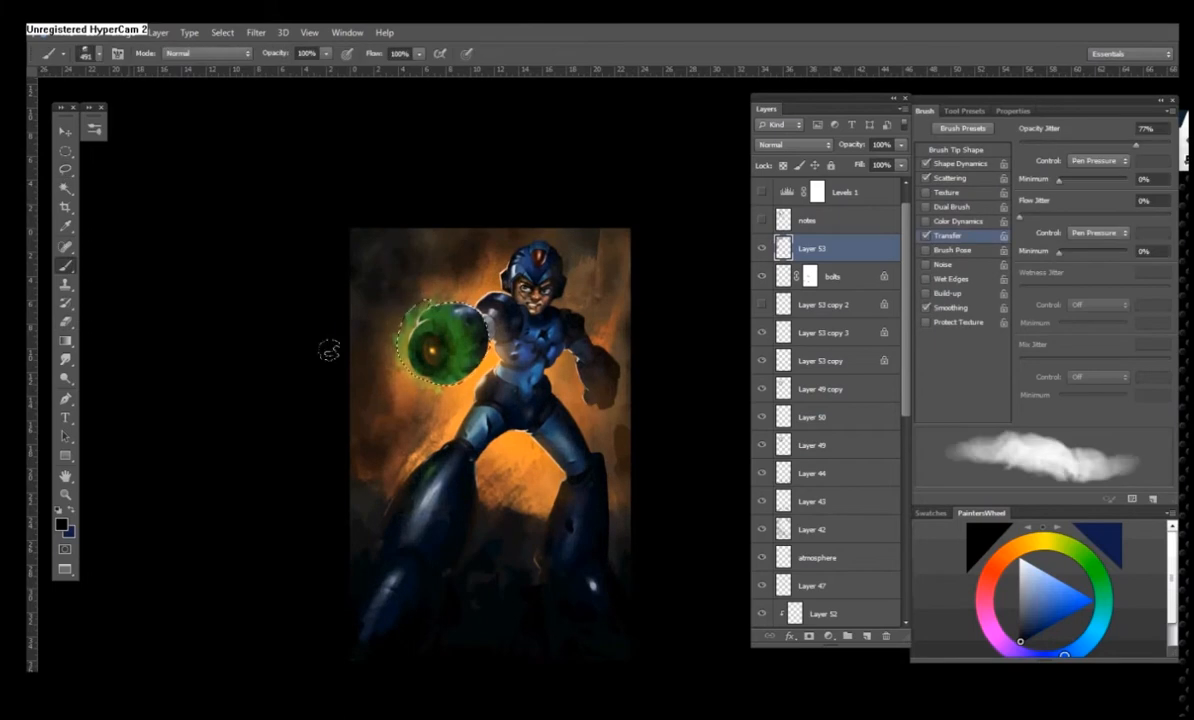
{"action": "left_click", "coordinate": [815, 473]}
{"action": "key", "text": "ctrl+d"}
{"action": "key", "text": "e"}
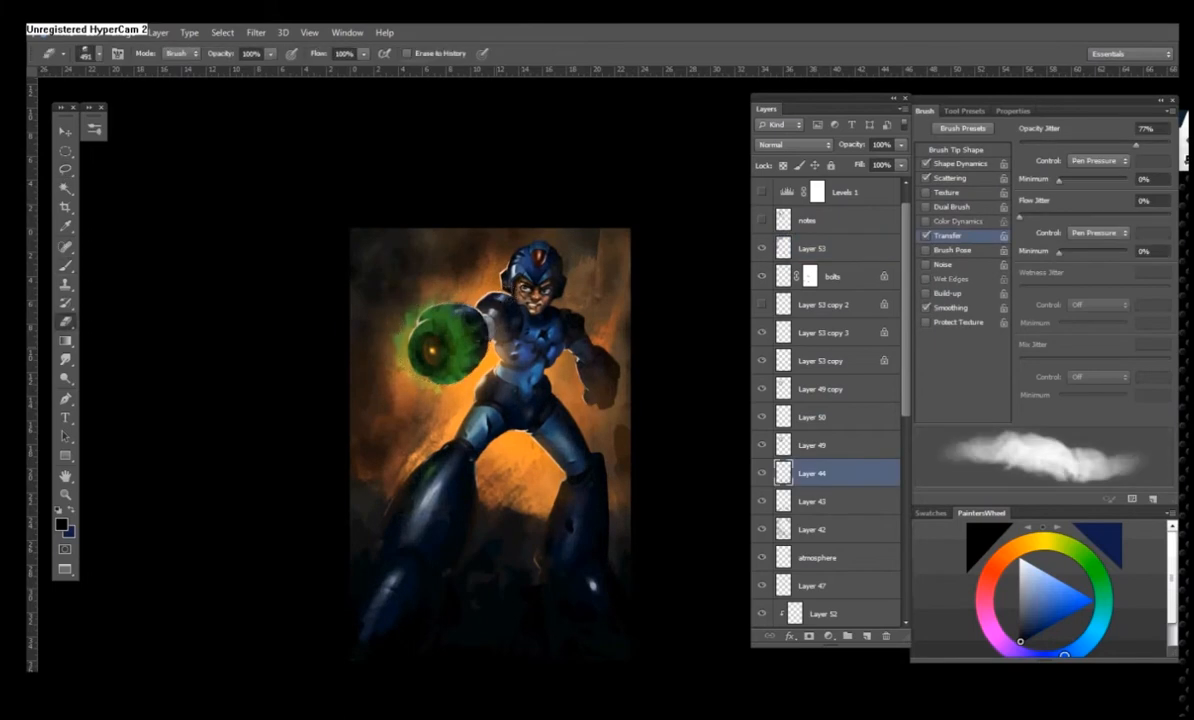
{"action": "left_click", "coordinate": [222, 32]}
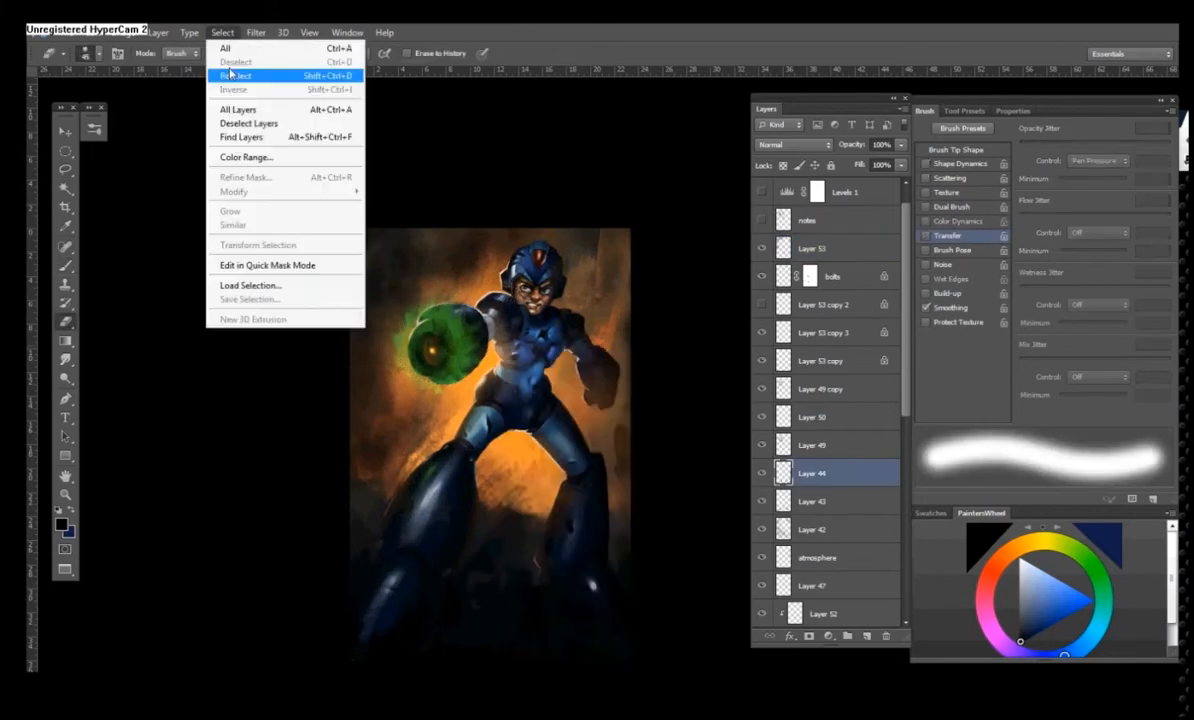
{"action": "left_click", "coordinate": [245, 74]}
{"action": "key", "text": "b"}
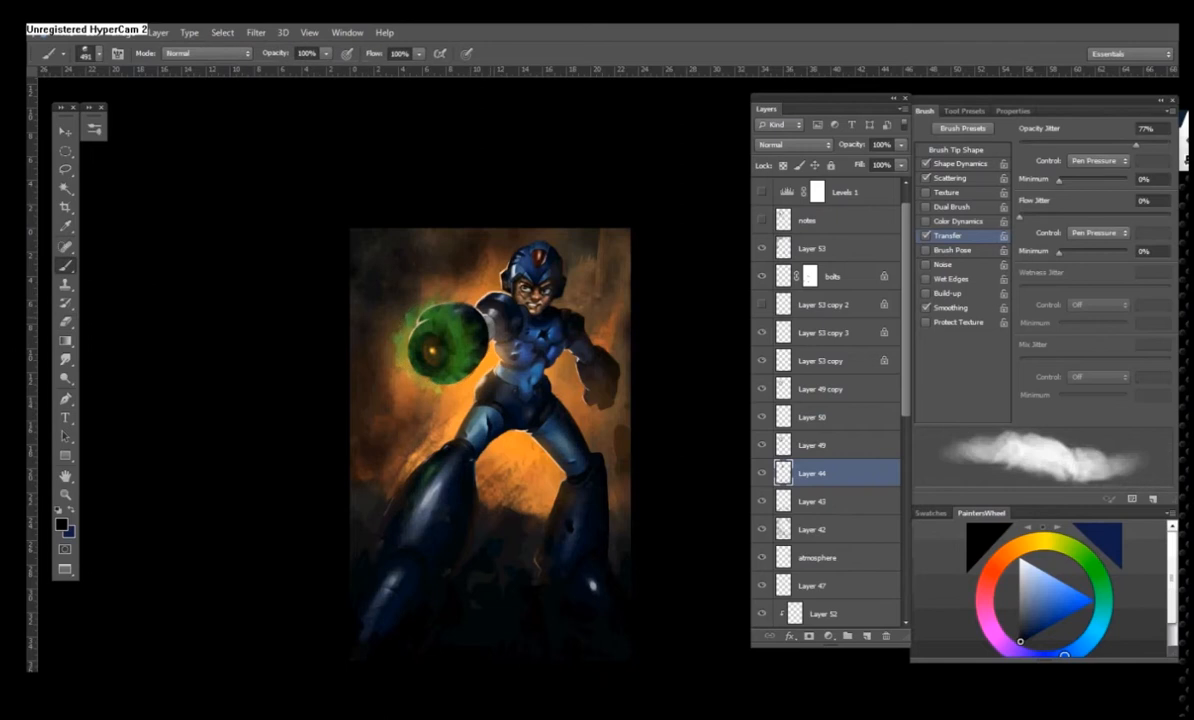
{"action": "key", "text": "e"}
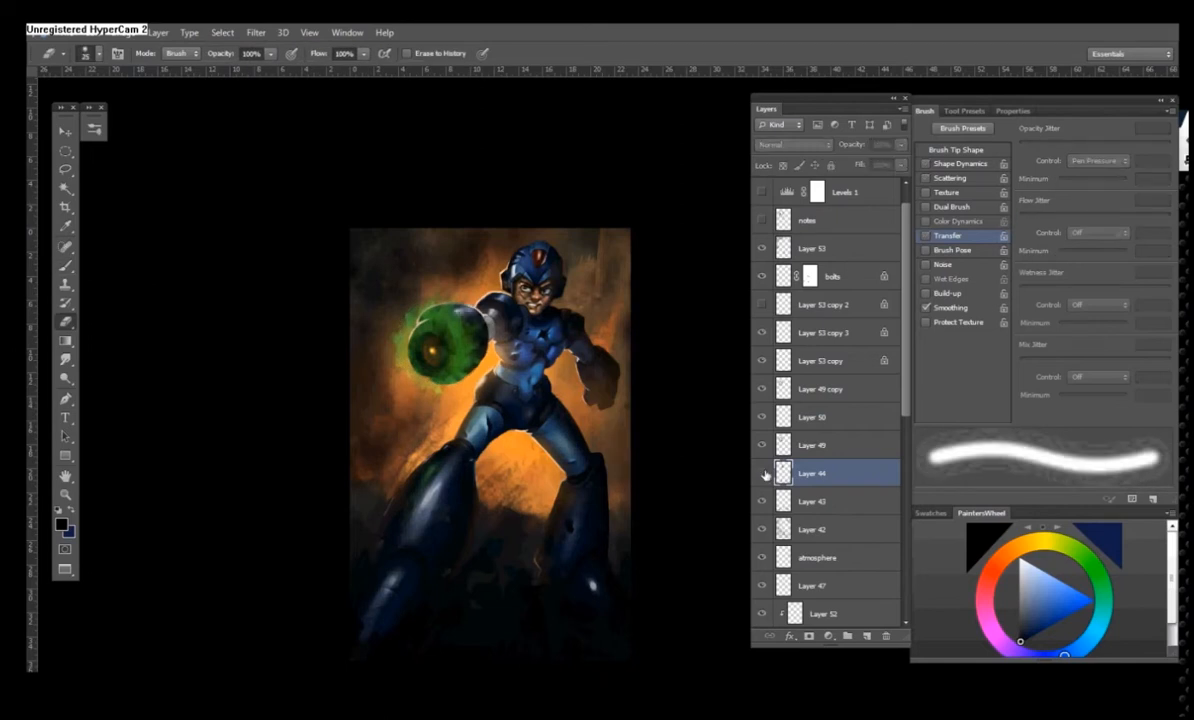
- Create Layer 54 above Layer 44 and move its contents over the cannon arm
{"action": "left_click", "coordinate": [65, 169]}
{"action": "key", "text": "ctrl+shift+alt+n"}
{"action": "key", "text": "v"}
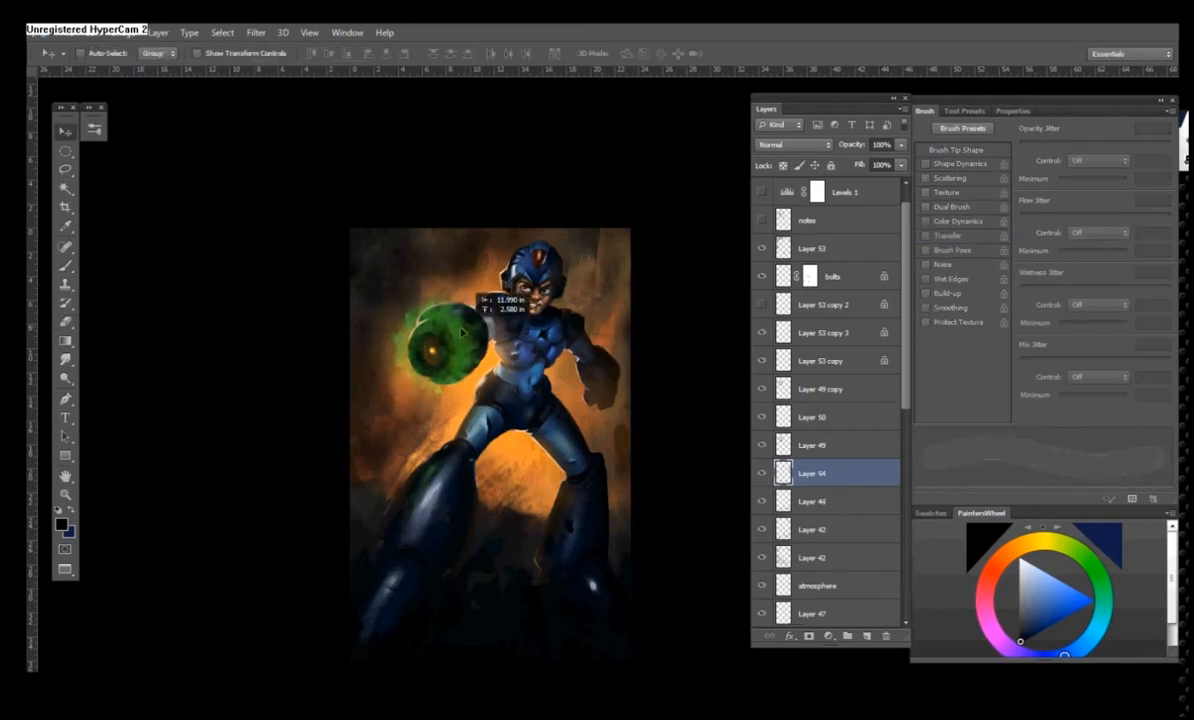
{"action": "left_click_drag", "start_coordinate": [468, 333], "coordinate": [468, 327]}
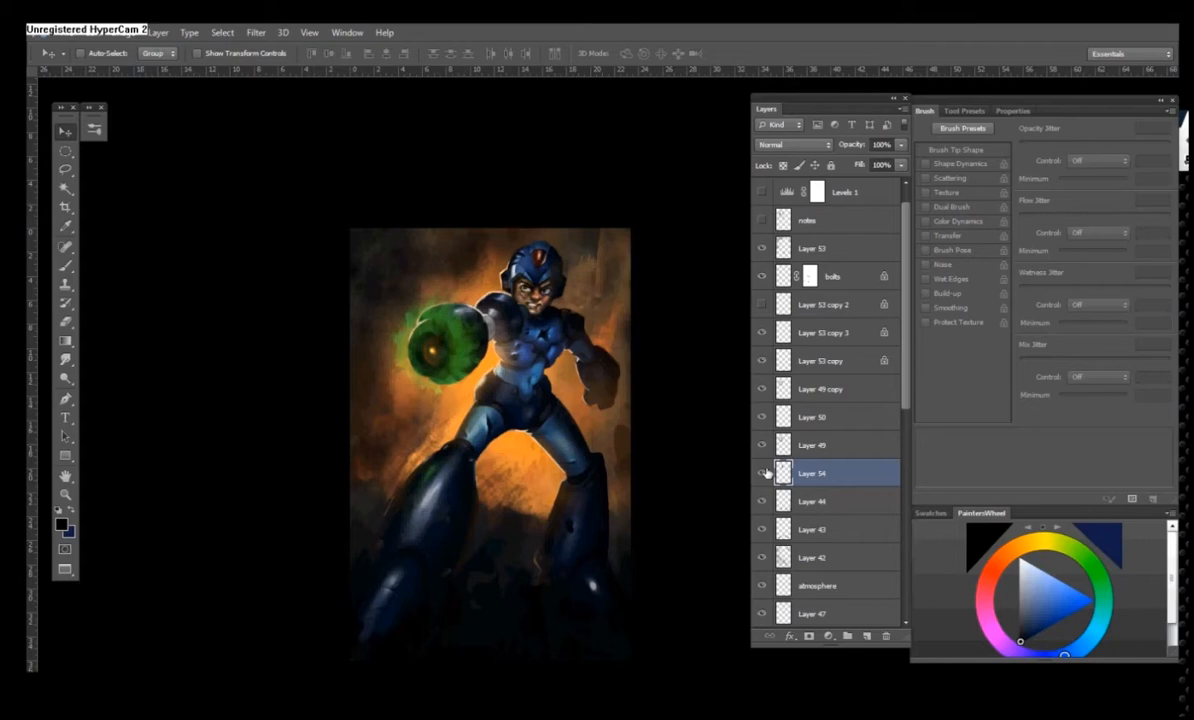
- Add a mask to Layer 54 and blend the layer with black, using a soft 125–150 px brush
{"action": "left_click", "coordinate": [809, 636]}
{"action": "left_click", "coordinate": [65, 266]}
{"action": "right_click", "coordinate": [455, 358]}
{"action": "double_click", "coordinate": [540, 540]}
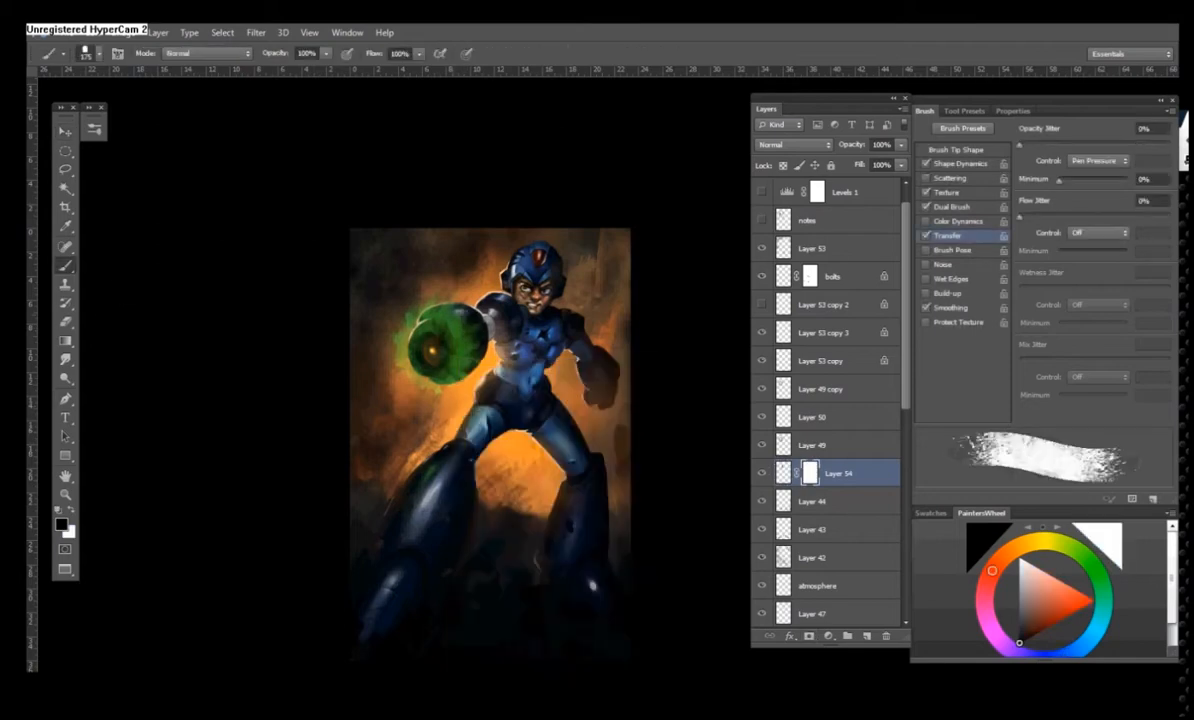
{"action": "scroll", "coordinate": [467, 320], "scroll_direction": "up", "scroll_amount": 3}
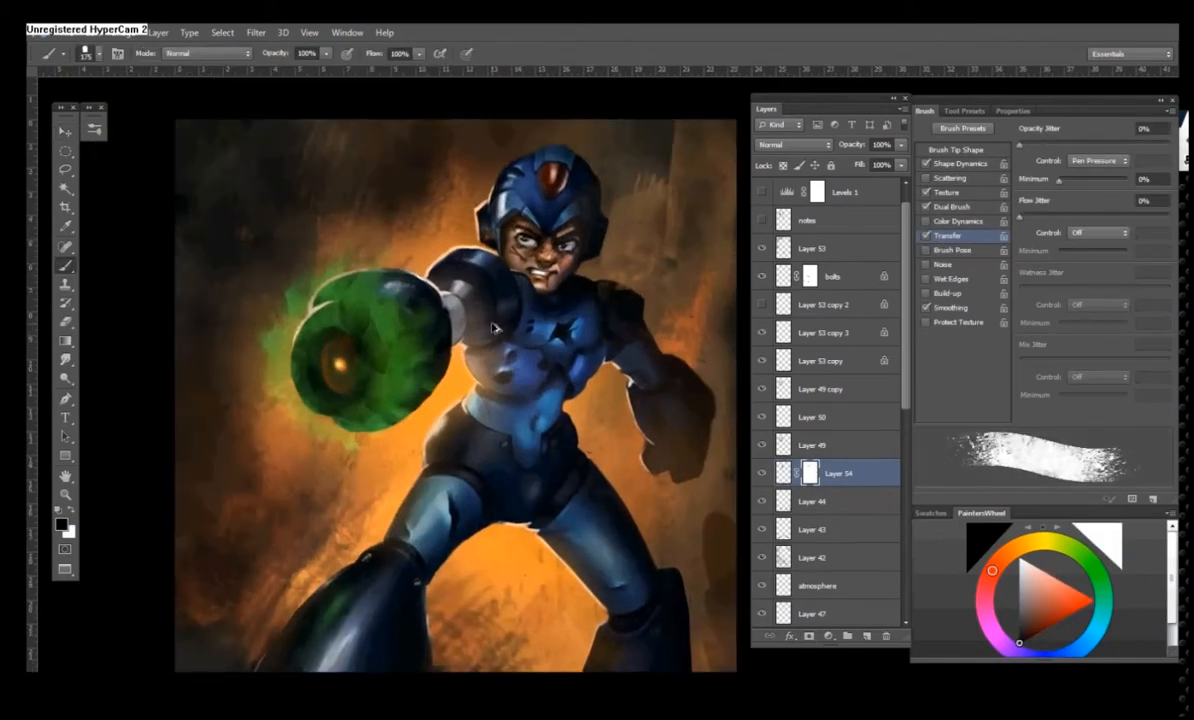
{"action": "right_click", "coordinate": [410, 318]}
{"action": "double_click", "coordinate": [455, 425]}
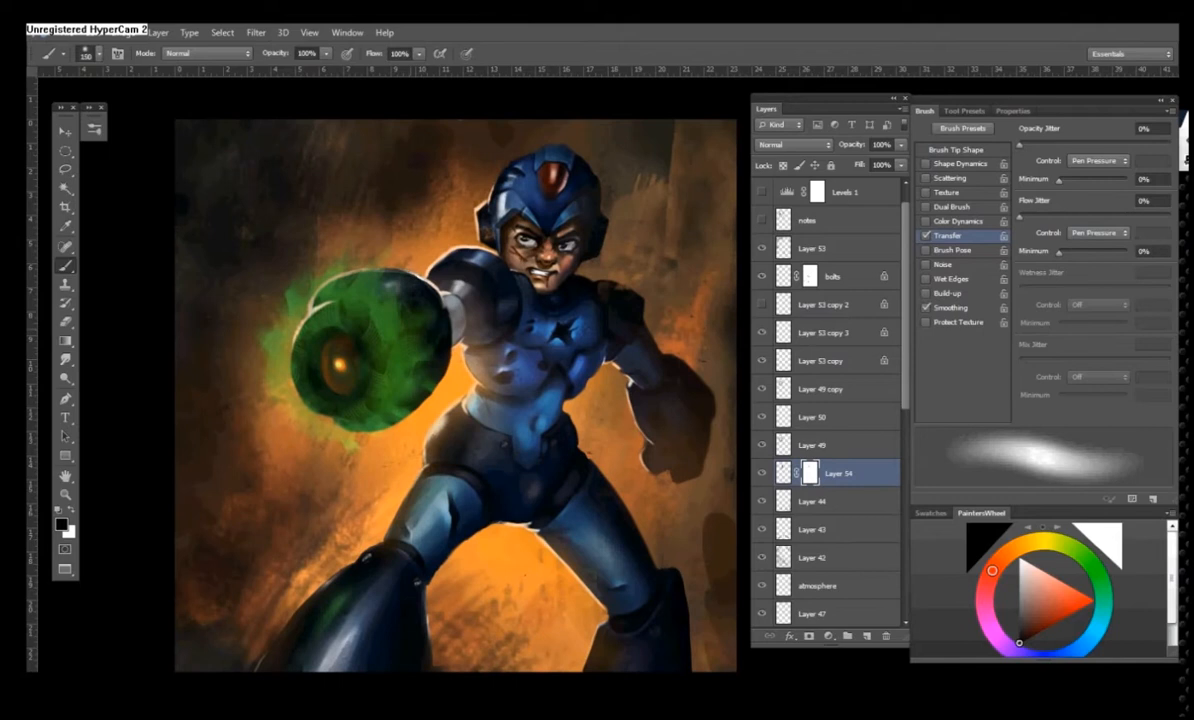
{"action": "scroll", "coordinate": [428, 313], "scroll_direction": "down", "scroll_amount": 3}
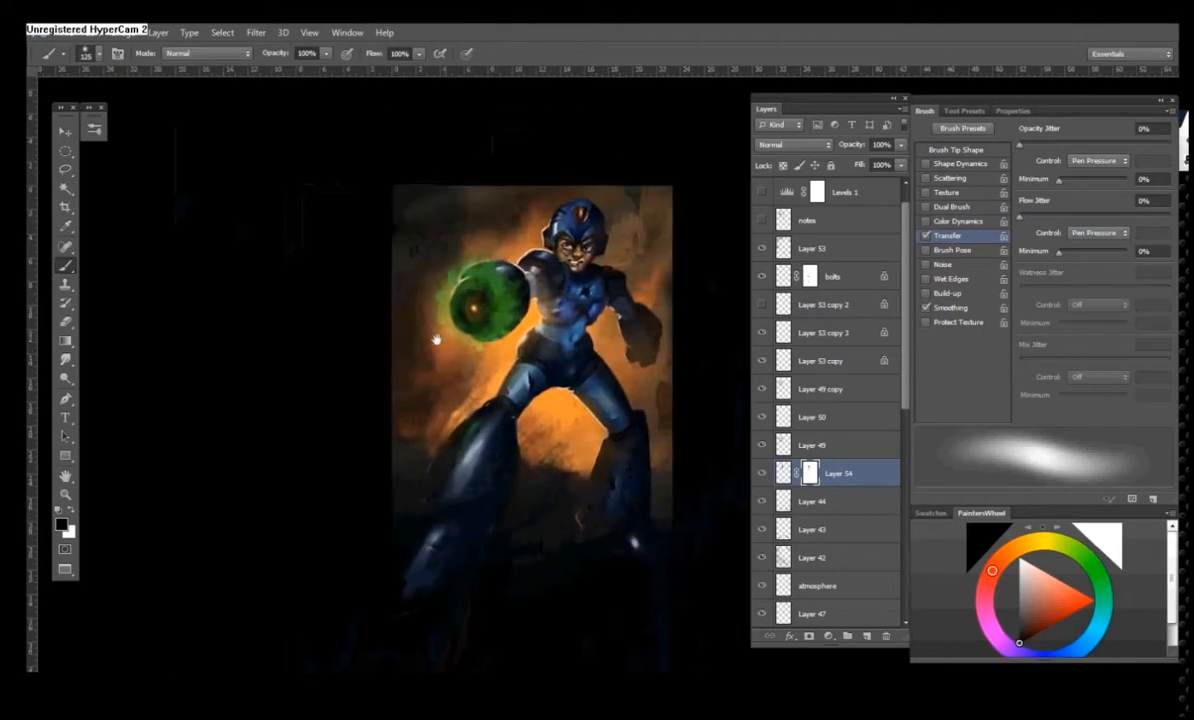
- Create Layer 55 above Layer 43, clip a copy of it to Layer 43, and sample the background orange for a 700 px soft brush
{"action": "scroll", "coordinate": [880, 380], "scroll_direction": "down", "scroll_amount": 5}
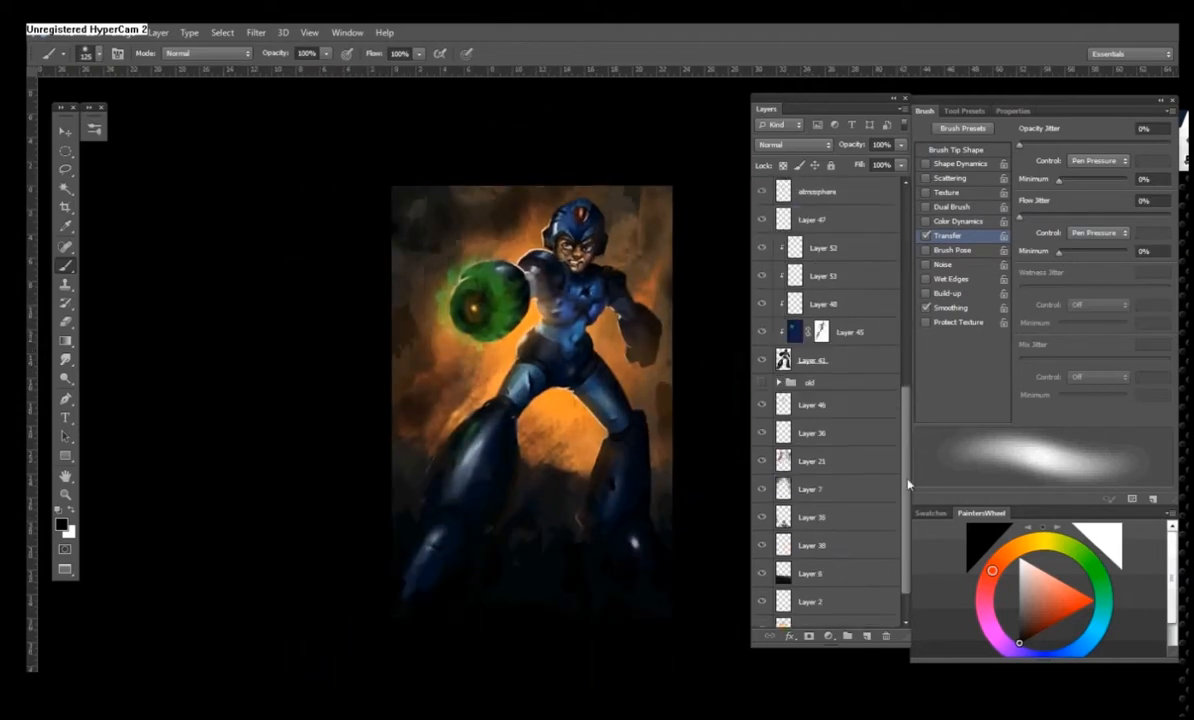
{"action": "left_click", "coordinate": [801, 250]}
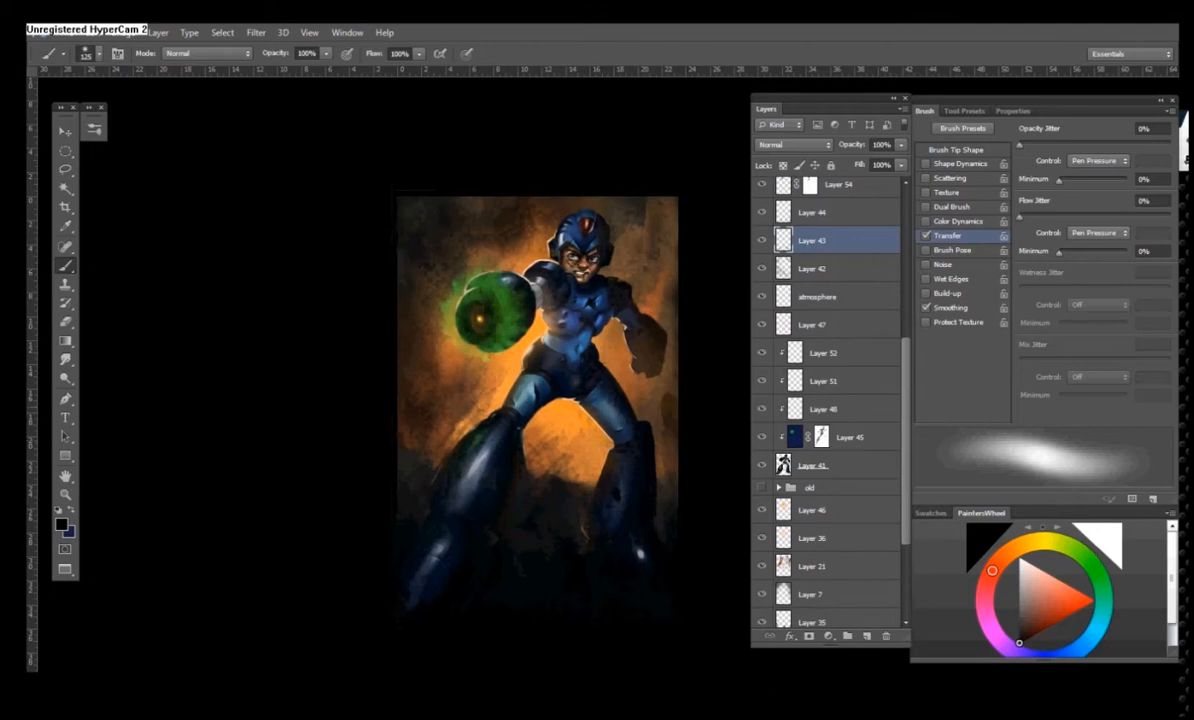
{"action": "key", "text": "ctrl+alt+shift+e"}
{"action": "key", "text": "ctrl+j"}
{"action": "left_click", "coordinate": [436, 410], "text": "alt"}
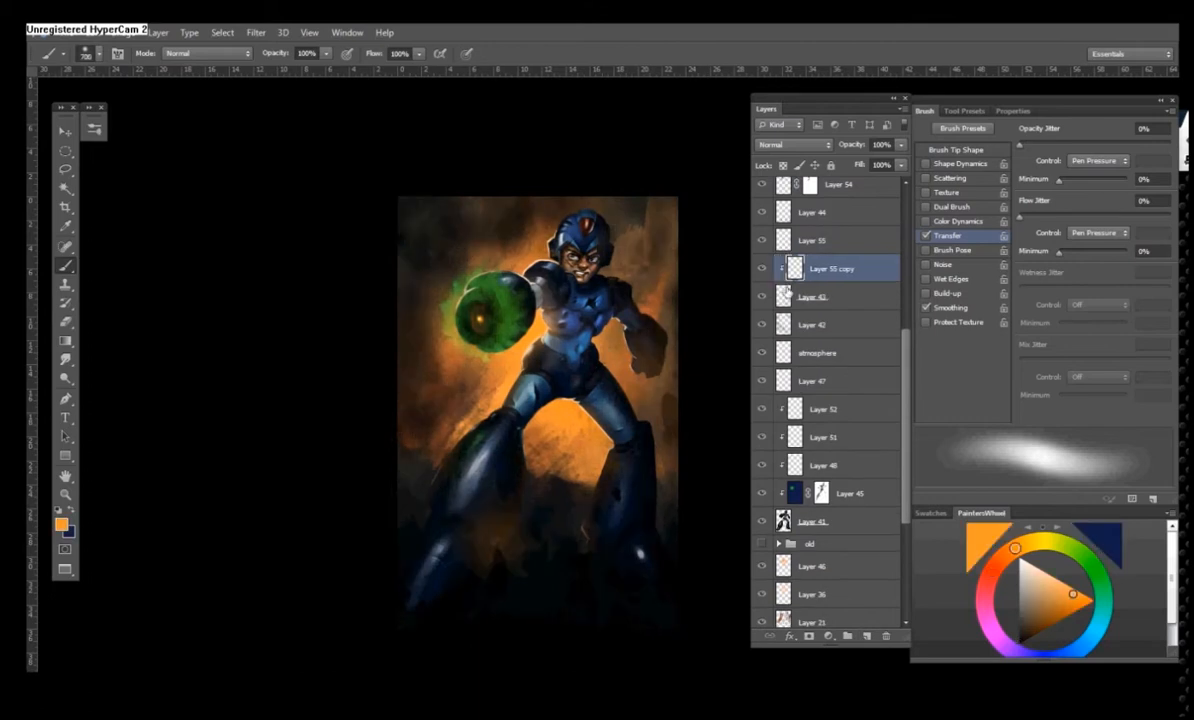
{"action": "key", "text": "ctrl+alt+g"}
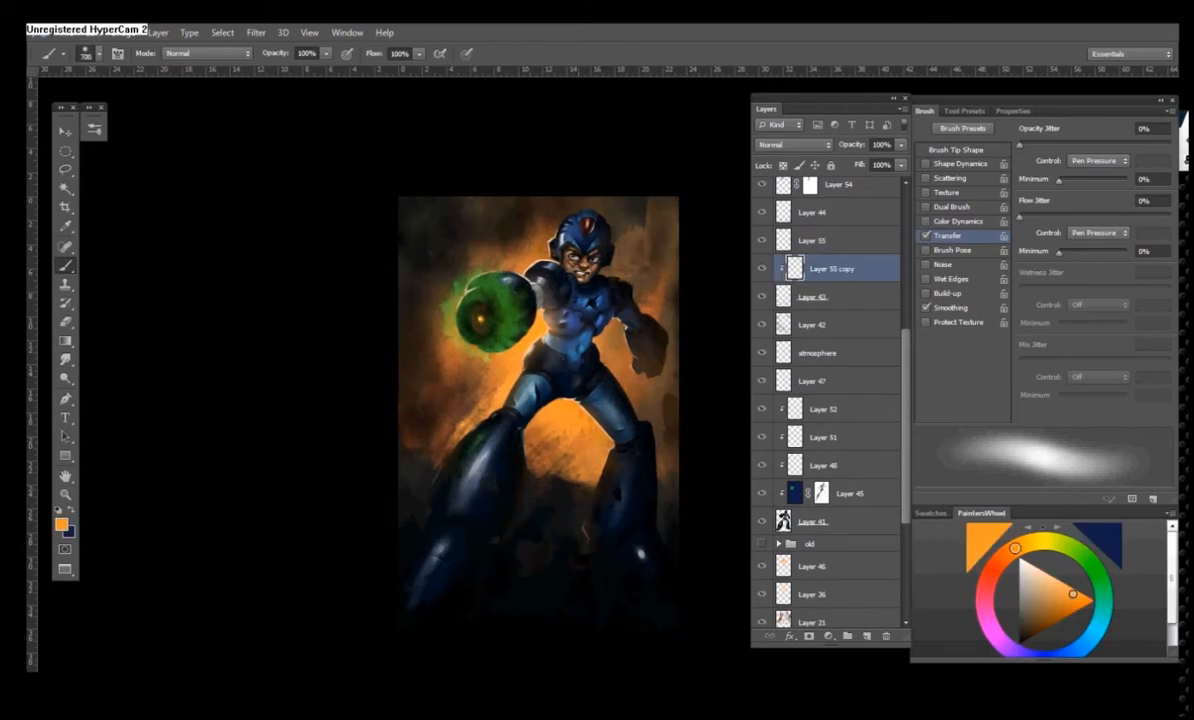
- Create Layer 56 clipped to Layer 44 and brush pale peach over the lower part of the figure at 300 px
{"action": "left_click", "coordinate": [803, 214]}
{"action": "key", "text": "ctrl+shift+alt+n"}
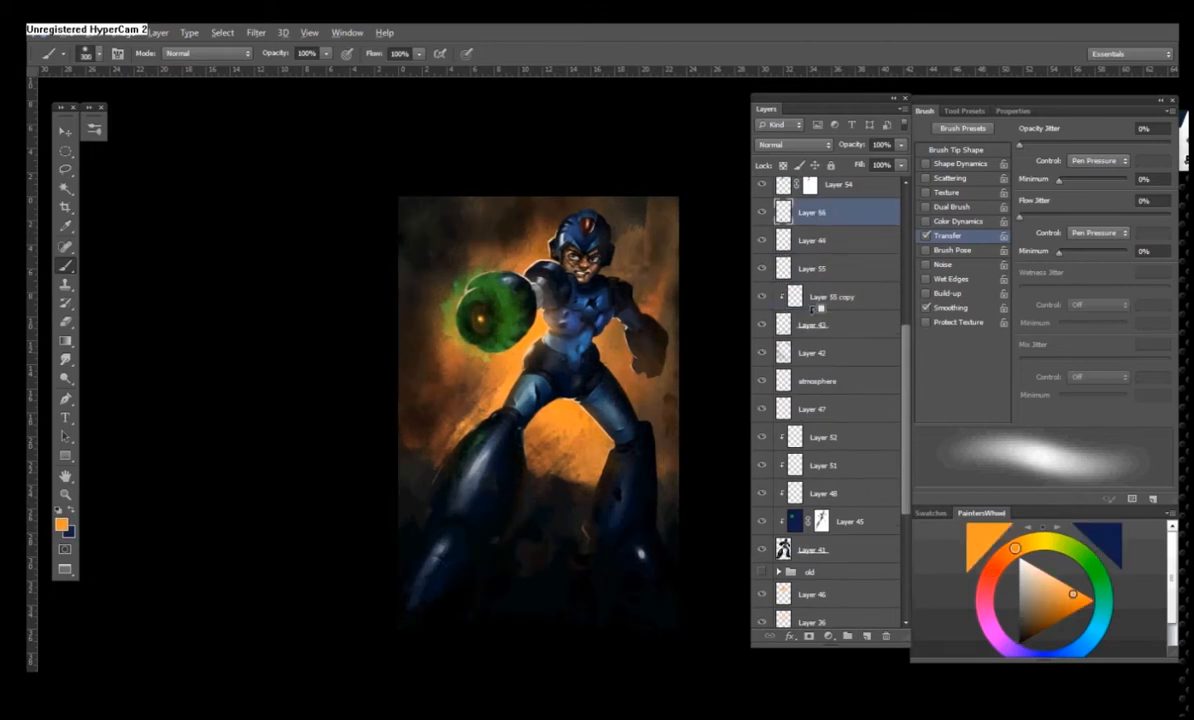
{"action": "left_click", "coordinate": [62, 524]}
{"action": "left_click", "coordinate": [742, 188]}
{"action": "left_click", "coordinate": [1098, 184]}
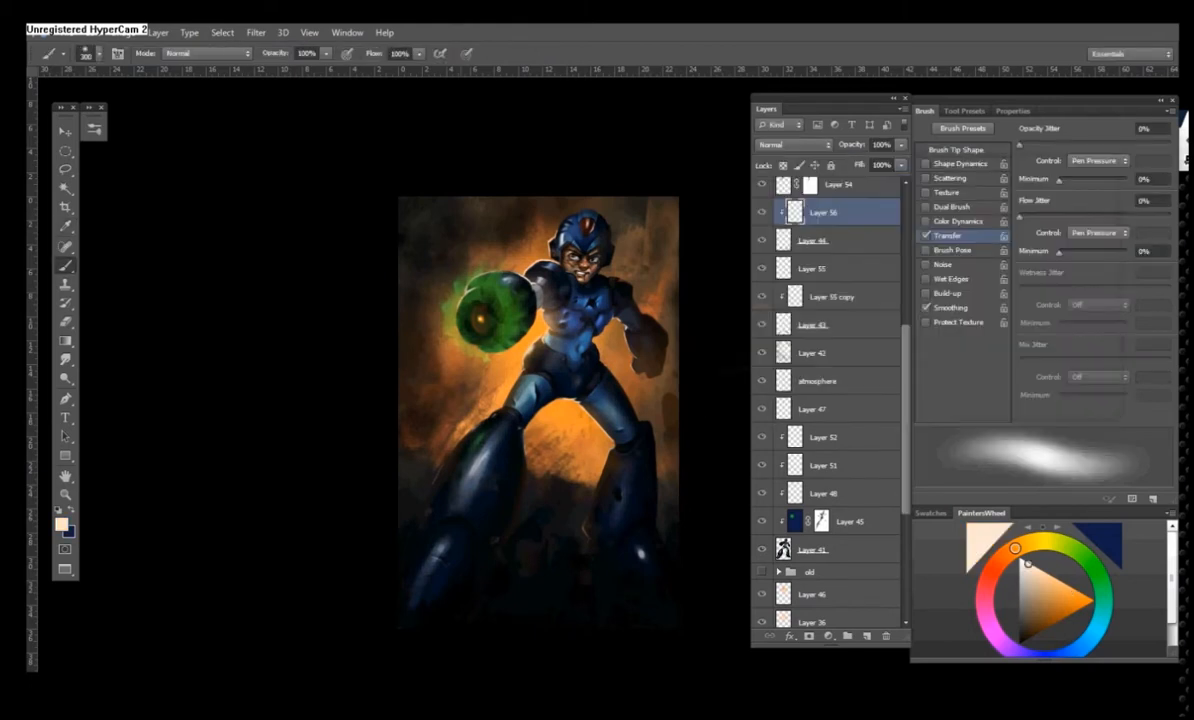
{"action": "left_click_drag", "start_coordinate": [648, 459], "coordinate": [650, 466]}
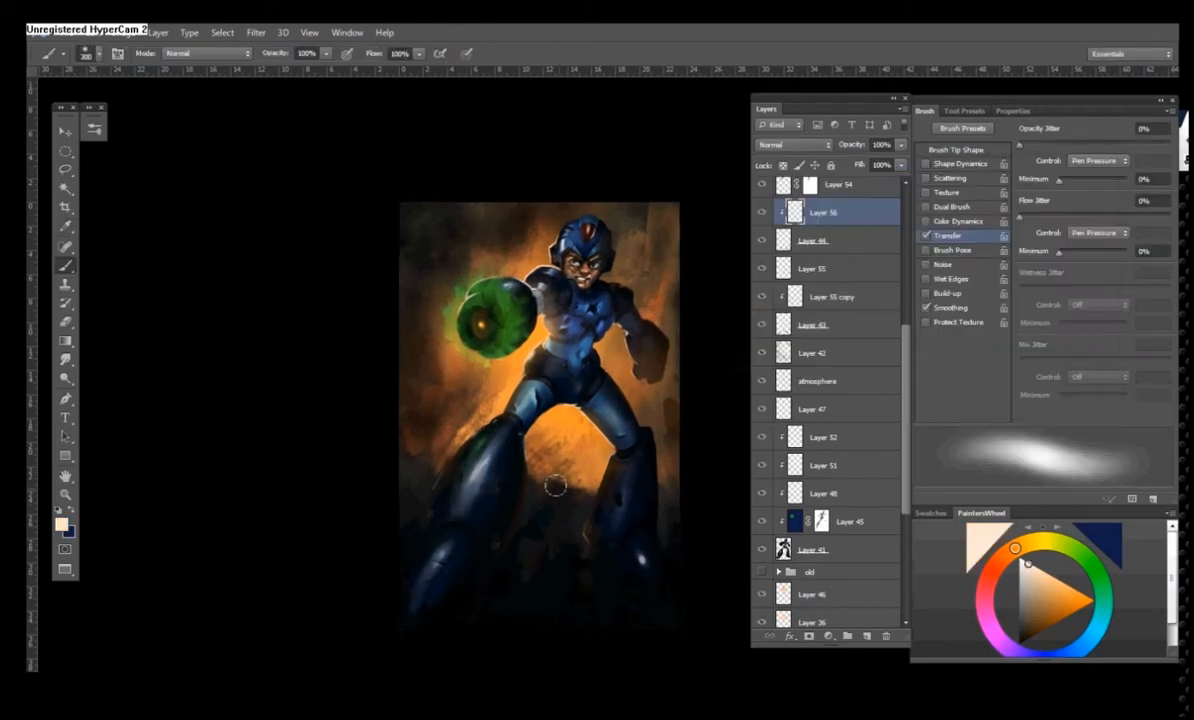
{"action": "left_click_drag", "start_coordinate": [563, 519], "coordinate": [560, 523]}
- Clean up the foreground boot's silhouette on Layer 41 with a 25 px eraser
{"action": "left_click", "coordinate": [836, 550]}
{"action": "key", "text": "e"}
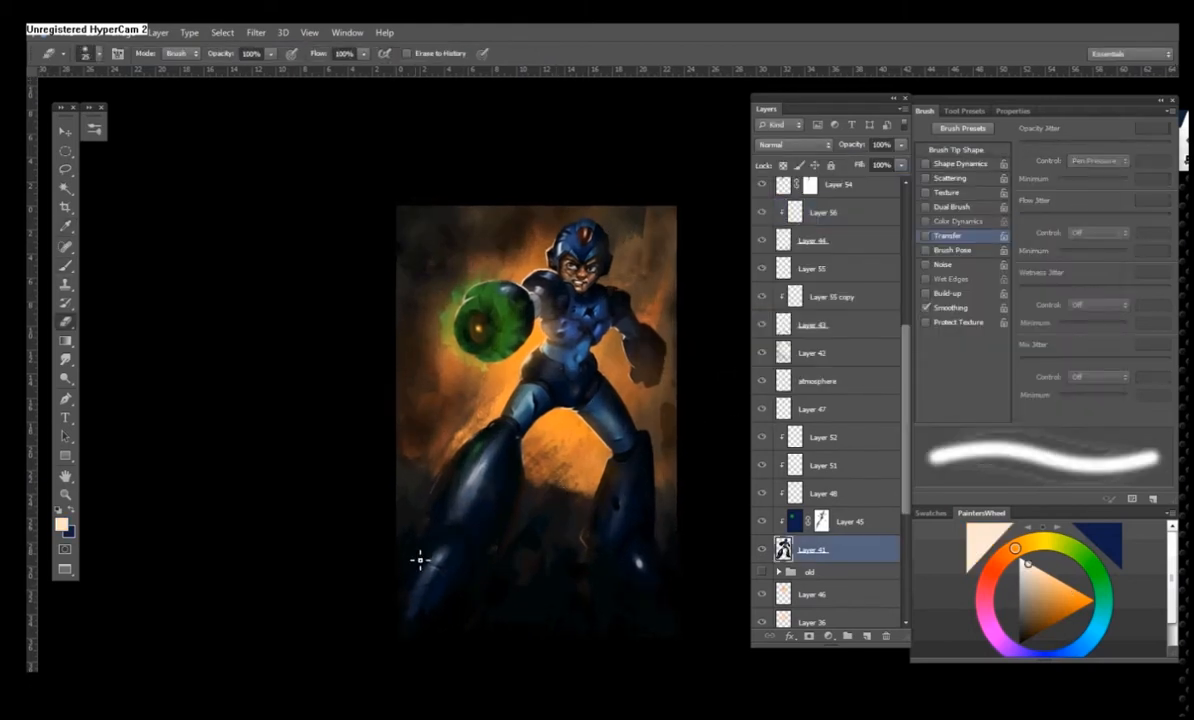
{"action": "left_click_drag", "start_coordinate": [480, 517], "coordinate": [454, 529]}
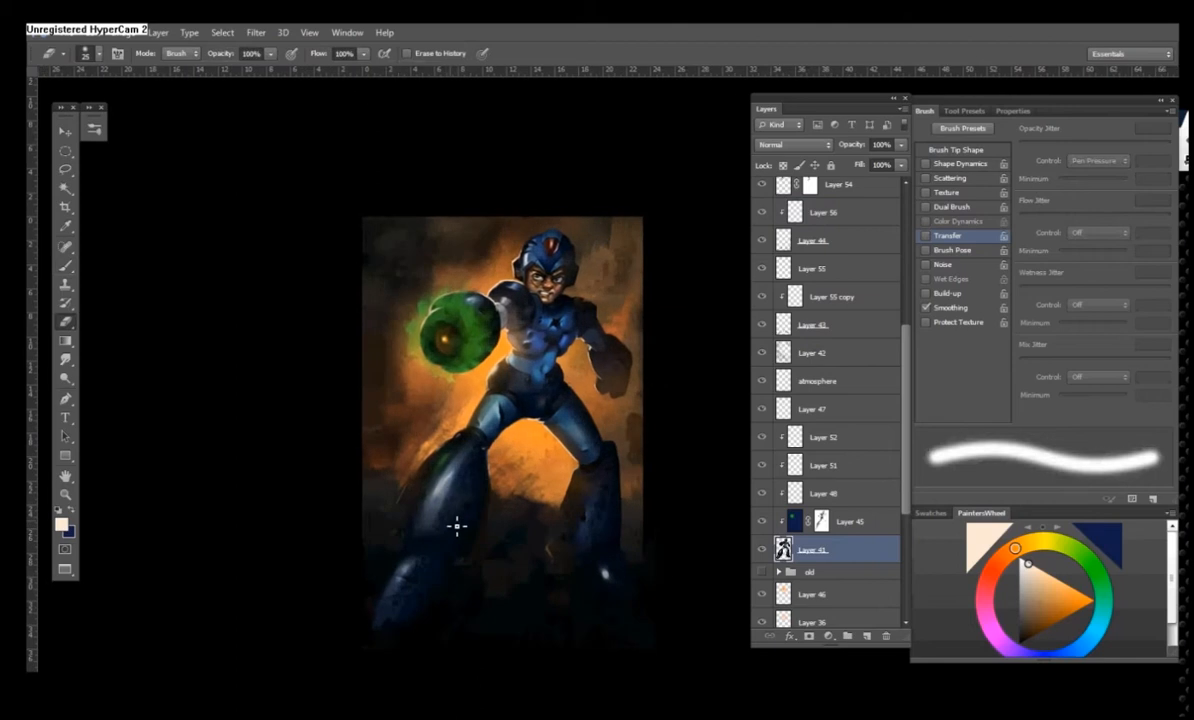
- Compare the painting with the Levels 1 and Color Balance 1 adjustments switched on and off
{"action": "scroll", "coordinate": [844, 308], "scroll_direction": "up", "scroll_amount": 5}
{"action": "left_click", "coordinate": [762, 217]}
{"action": "left_click", "coordinate": [762, 192]}
{"action": "left_click_drag", "start_coordinate": [655, 387], "coordinate": [658, 408]}
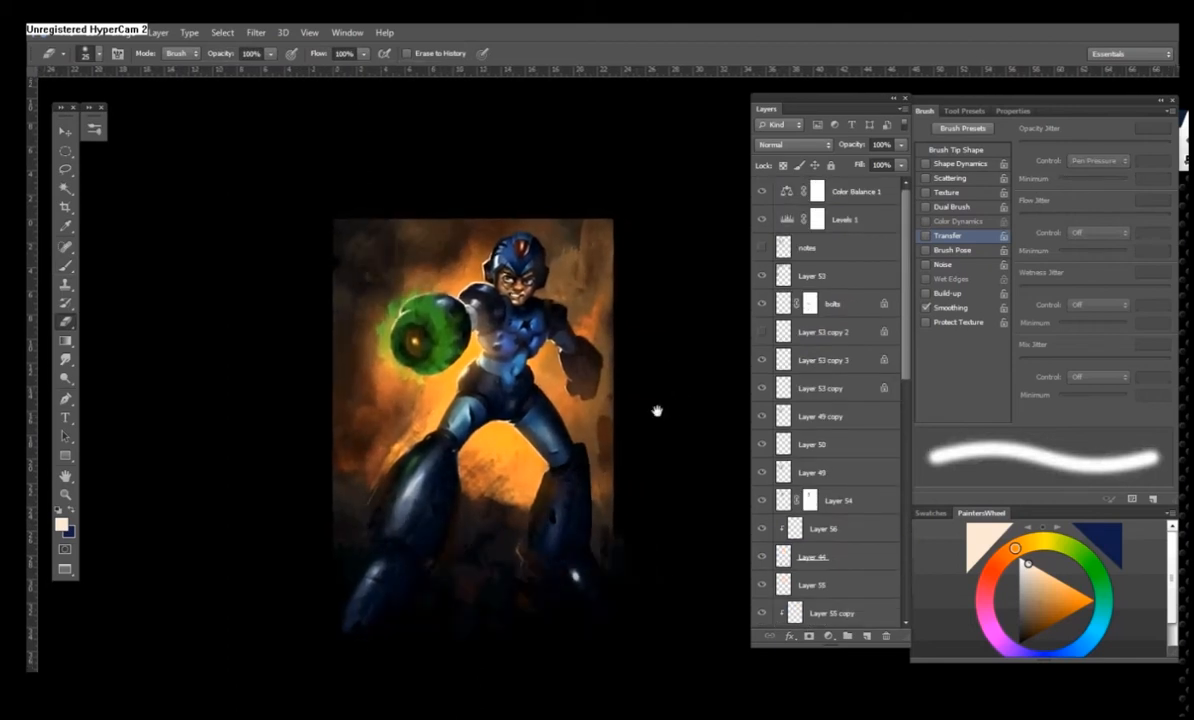
{"action": "left_click", "coordinate": [762, 219]}
{"action": "left_click", "coordinate": [762, 192]}
- Create a new layer above Layer 53, paint a pale peach streak of light across the torso and taper it with the eraser
{"action": "key", "text": "ctrl+plus"}
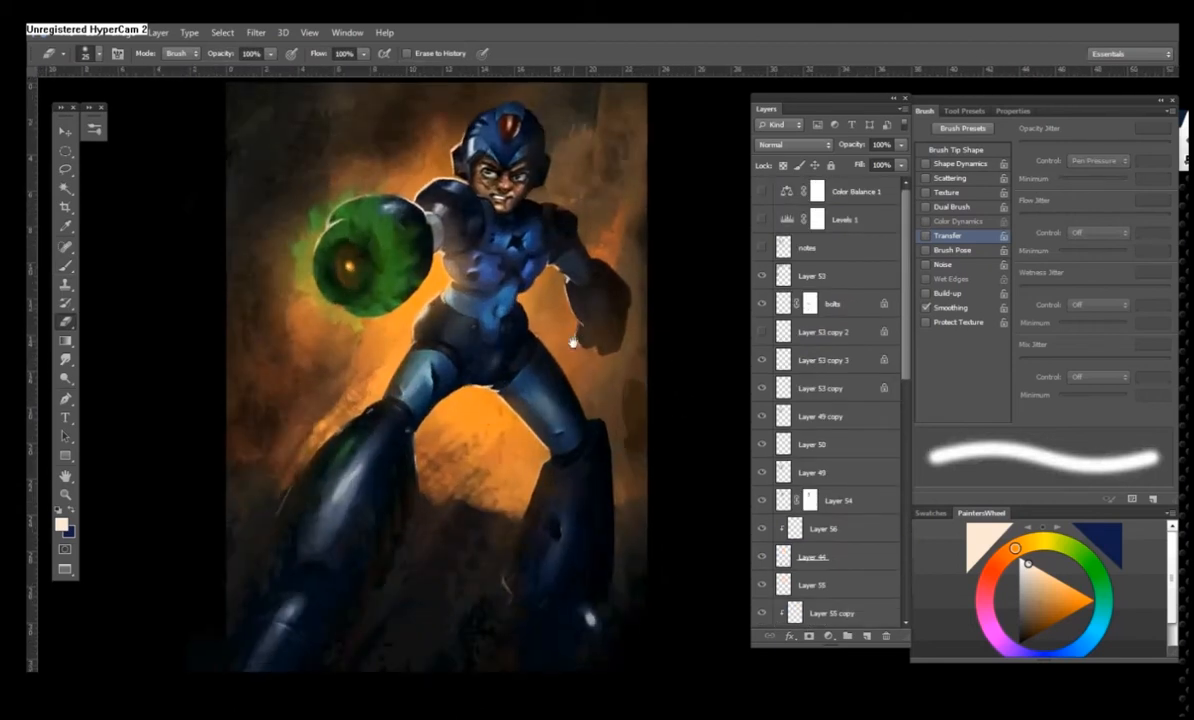
{"action": "left_click", "coordinate": [815, 248]}
{"action": "left_click", "coordinate": [833, 278]}
{"action": "key", "text": "ctrl+alt+shift+n"}
{"action": "key", "text": "b"}
{"action": "mouse_move", "coordinate": [586, 250]}
{"action": "left_mouse_down"}
{"action": "mouse_move", "coordinate": [502, 288]}
{"action": "mouse_move", "coordinate": [590, 243]}
{"action": "left_mouse_up"}
{"action": "key", "text": "e"}
{"action": "mouse_move", "coordinate": [530, 297]}
{"action": "left_mouse_down"}
{"action": "mouse_move", "coordinate": [598, 265]}
{"action": "mouse_move", "coordinate": [548, 252]}
{"action": "mouse_move", "coordinate": [464, 298]}
{"action": "left_mouse_up"}
{"action": "right_click", "coordinate": [556, 245]}
{"action": "left_click", "coordinate": [632, 441]}
{"action": "key", "text": "v"}
- Give the light streak an Outer Glow in bright green #2ff015 and adjust the glow's size
{"action": "double_click", "coordinate": [835, 276]}
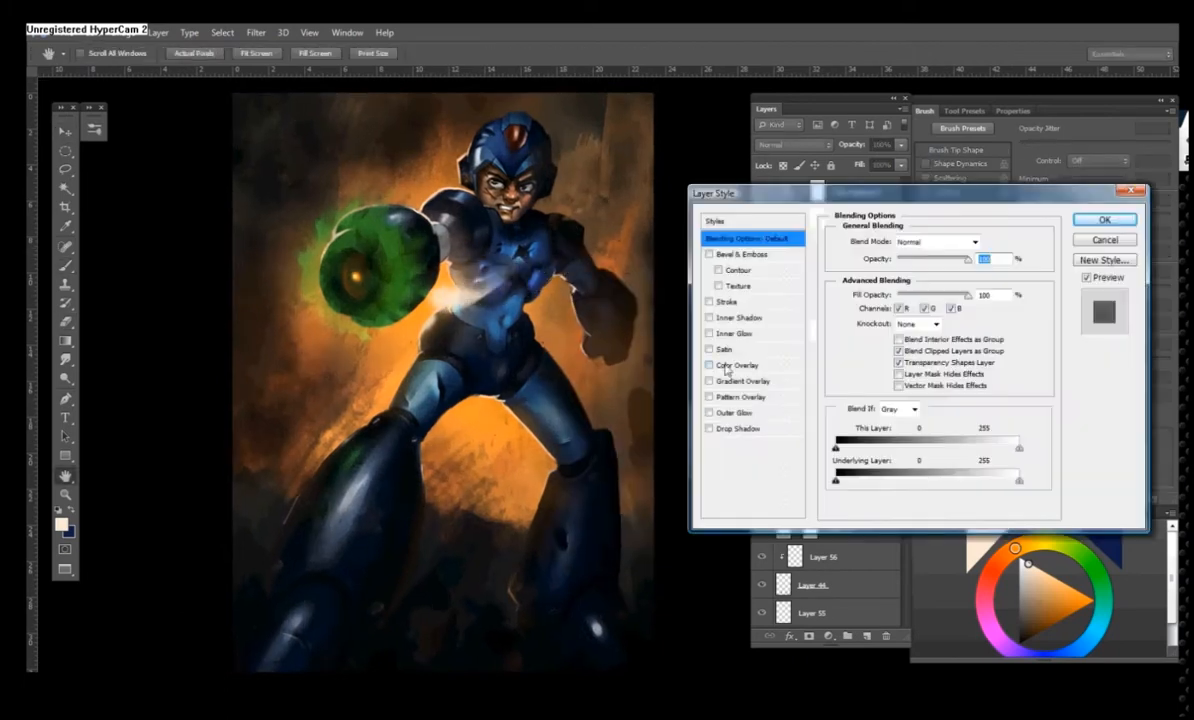
{"action": "left_click", "coordinate": [731, 413]}
{"action": "left_click", "coordinate": [872, 292]}
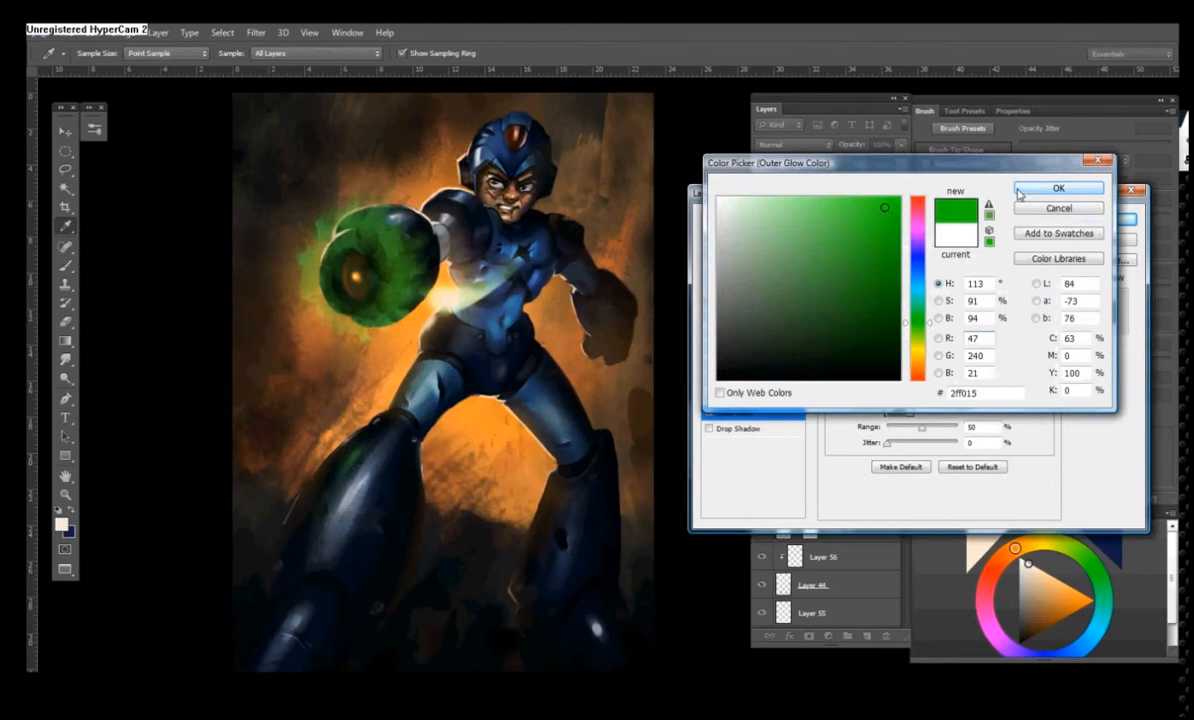
{"action": "left_click", "coordinate": [1058, 187]}
{"action": "left_click_drag", "start_coordinate": [935, 365], "coordinate": [917, 371]}
{"action": "left_click", "coordinate": [1104, 220]}
- Move the glowing streak to the cannon and transform it to follow the cannon's curved edge
{"action": "left_click_drag", "start_coordinate": [464, 296], "coordinate": [400, 350]}
{"action": "key", "text": "ctrl+t"}
{"action": "key", "text": "Return"}
{"action": "key", "text": "ctrl+t"}
{"action": "key", "text": "Return"}
- Duplicate the glowing streak and transform the copy to sit along the cannon's lower edge
{"action": "key", "text": "ctrl+j"}
{"action": "key", "text": "ctrl+t"}
{"action": "left_click_drag", "start_coordinate": [420, 395], "coordinate": [395, 332]}
{"action": "key", "text": "Return"}
- Duplicate the glowing streak again, then move and rotate the copy to flare outward from the cannon's left side
{"action": "key", "text": "ctrl+j"}
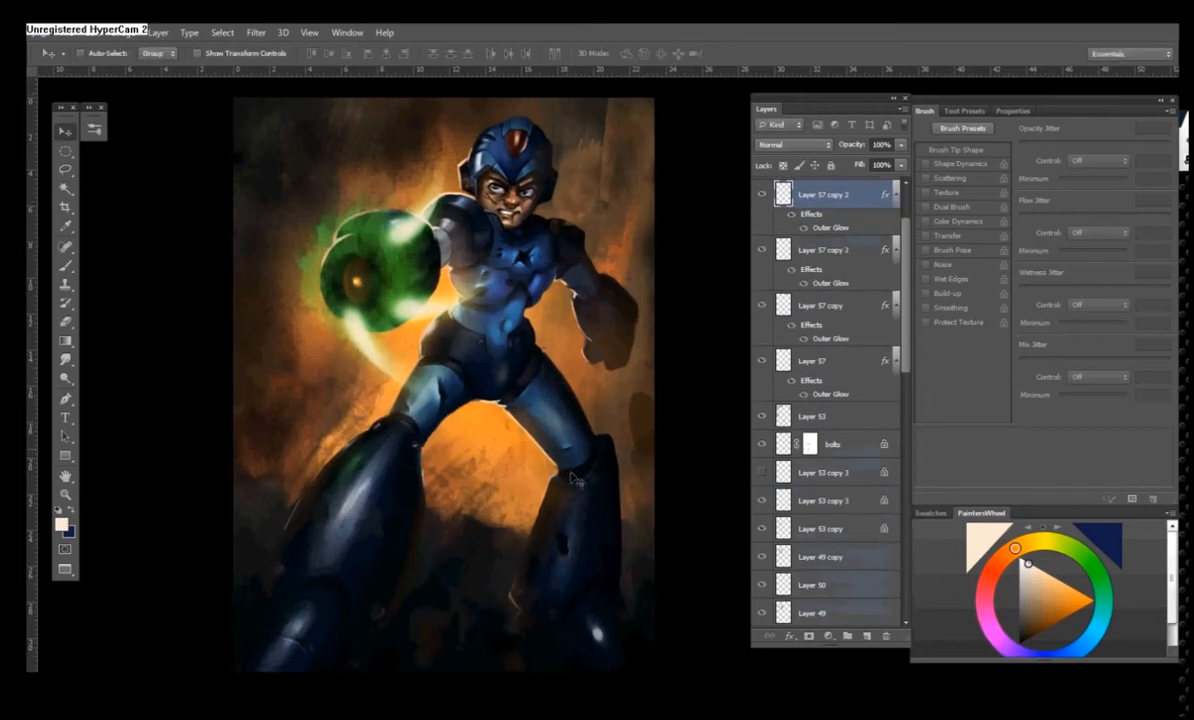
{"action": "left_click_drag", "start_coordinate": [374, 289], "coordinate": [340, 240]}
{"action": "key", "text": "ctrl+t"}
{"action": "left_click_drag", "start_coordinate": [278, 348], "coordinate": [342, 208]}
{"action": "left_click_drag", "start_coordinate": [362, 285], "coordinate": [333, 258]}
{"action": "key", "text": "Return"}
- Duplicate another glowing streak, rotate it about -163° and place it flaring upward from the cannon's upper-left edge
{"action": "left_click_drag", "start_coordinate": [825, 196], "coordinate": [867, 636]}
{"action": "left_click_drag", "start_coordinate": [372, 340], "coordinate": [342, 215]}
{"action": "key", "text": "ctrl+t"}
{"action": "left_click_drag", "start_coordinate": [434, 112], "coordinate": [183, 330]}
{"action": "left_click_drag", "start_coordinate": [334, 164], "coordinate": [310, 155]}
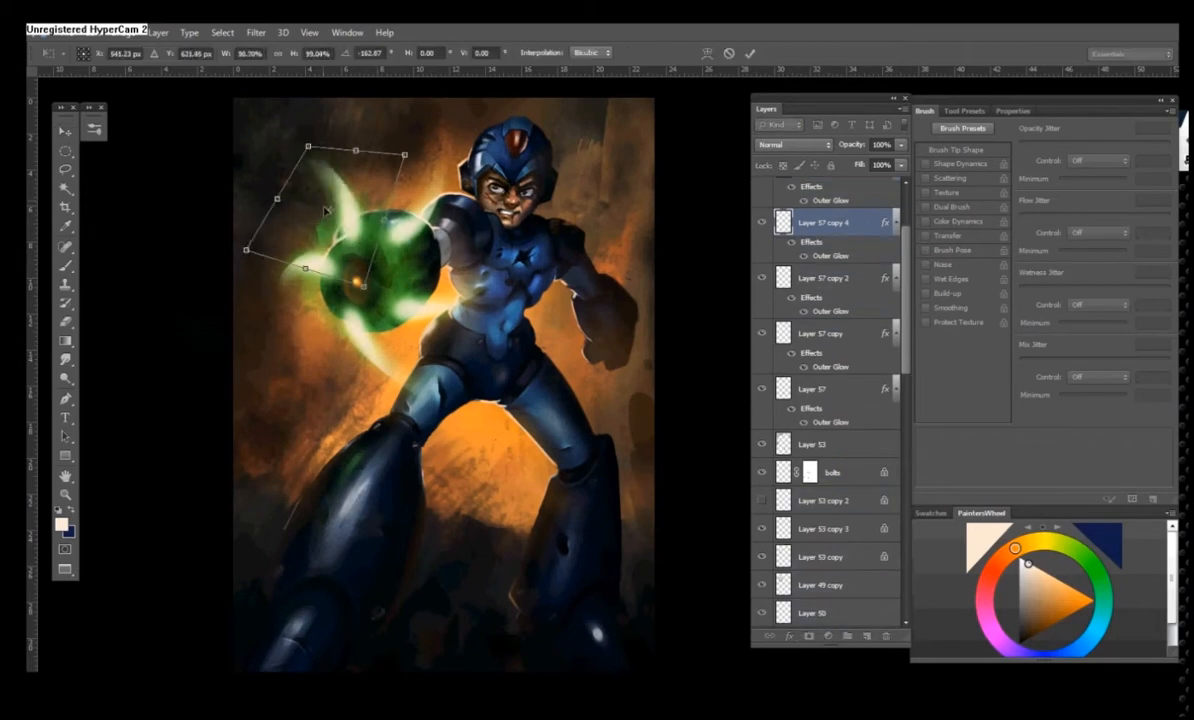
{"action": "key", "text": "Return"}
- Choose a 600 px brush and select the Layer 57 copy 4 streak layer
{"action": "key", "text": "b"}
{"action": "scroll", "coordinate": [300, 420], "scroll_direction": "up", "scroll_amount": 2}
{"action": "right_click", "coordinate": [375, 358]}
{"action": "left_click_drag", "start_coordinate": [575, 519], "coordinate": [578, 491]}
{"action": "left_click", "coordinate": [541, 480]}
{"action": "double_click", "coordinate": [541, 484]}
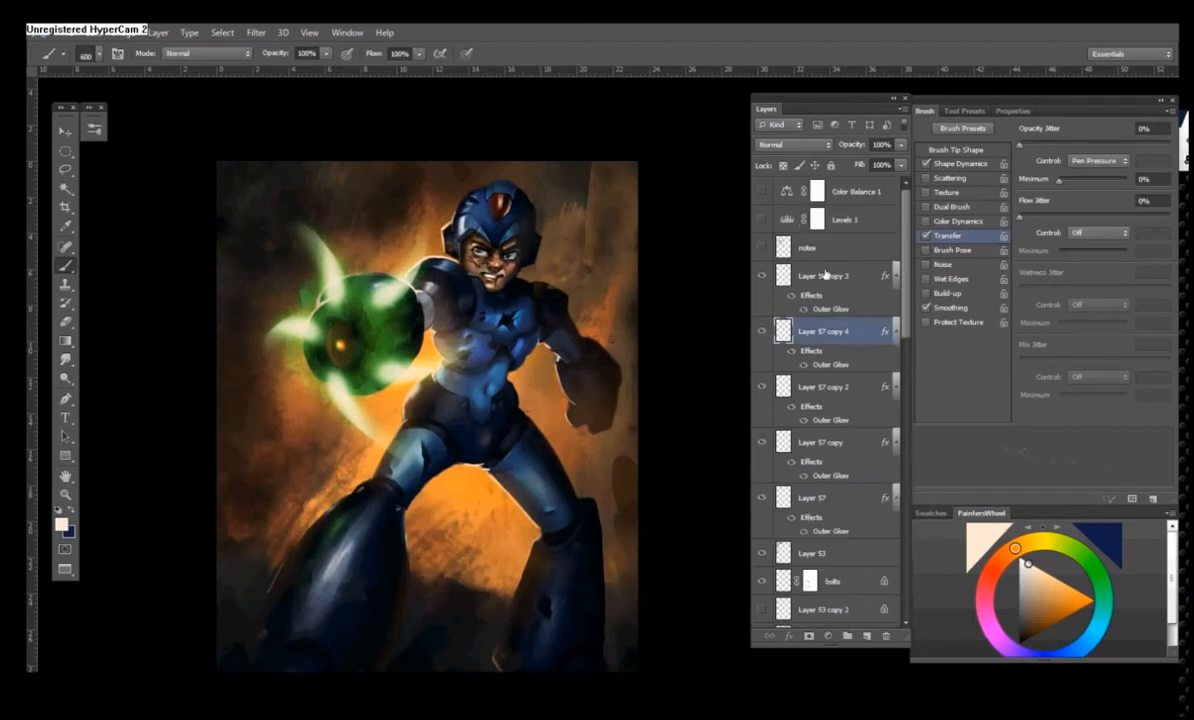
{"action": "scroll", "coordinate": [815, 320], "scroll_direction": "up", "scroll_amount": 3}
{"action": "left_click", "coordinate": [815, 323]}
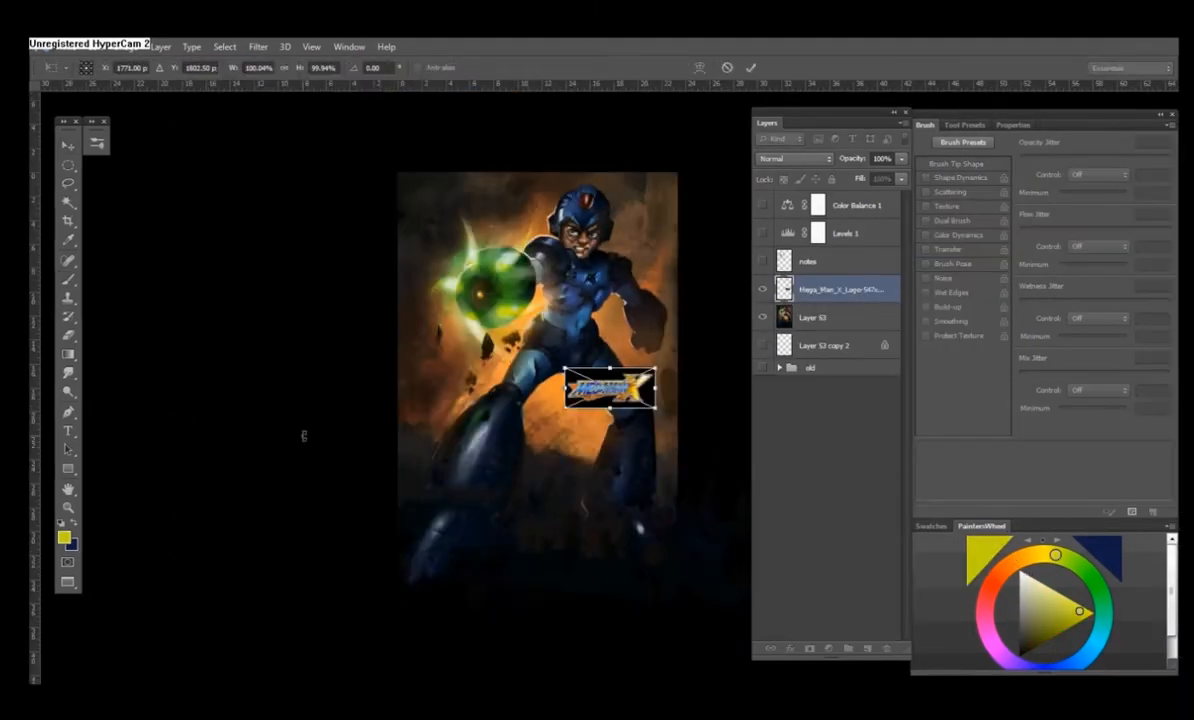
- Enlarge the placed Mega Man X logo to about 592%, shift it across the canvas and commit the placement
{"action": "left_click_drag", "start_coordinate": [610, 389], "coordinate": [355, 226]}
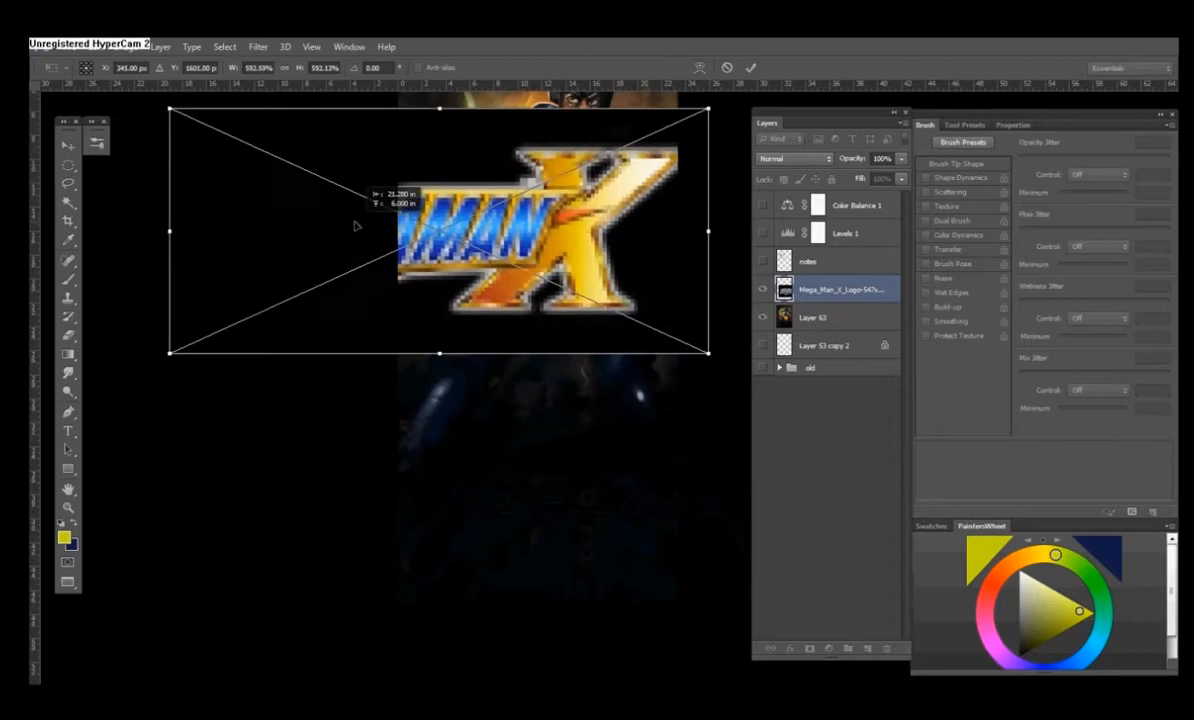
{"action": "key", "text": "Return"}
{"action": "left_click_drag", "start_coordinate": [505, 375], "coordinate": [456, 462]}
{"action": "left_click_drag", "start_coordinate": [526, 372], "coordinate": [490, 369]}
{"action": "key", "text": "ctrl+plus"}
{"action": "key", "text": "ctrl+plus"}
- Trace a selection around the golden X of the logo with the Polygonal Lasso
{"action": "left_click_drag", "start_coordinate": [123, 110], "coordinate": [165, 212]}
{"action": "left_click_drag", "start_coordinate": [68, 183], "coordinate": [115, 185]}
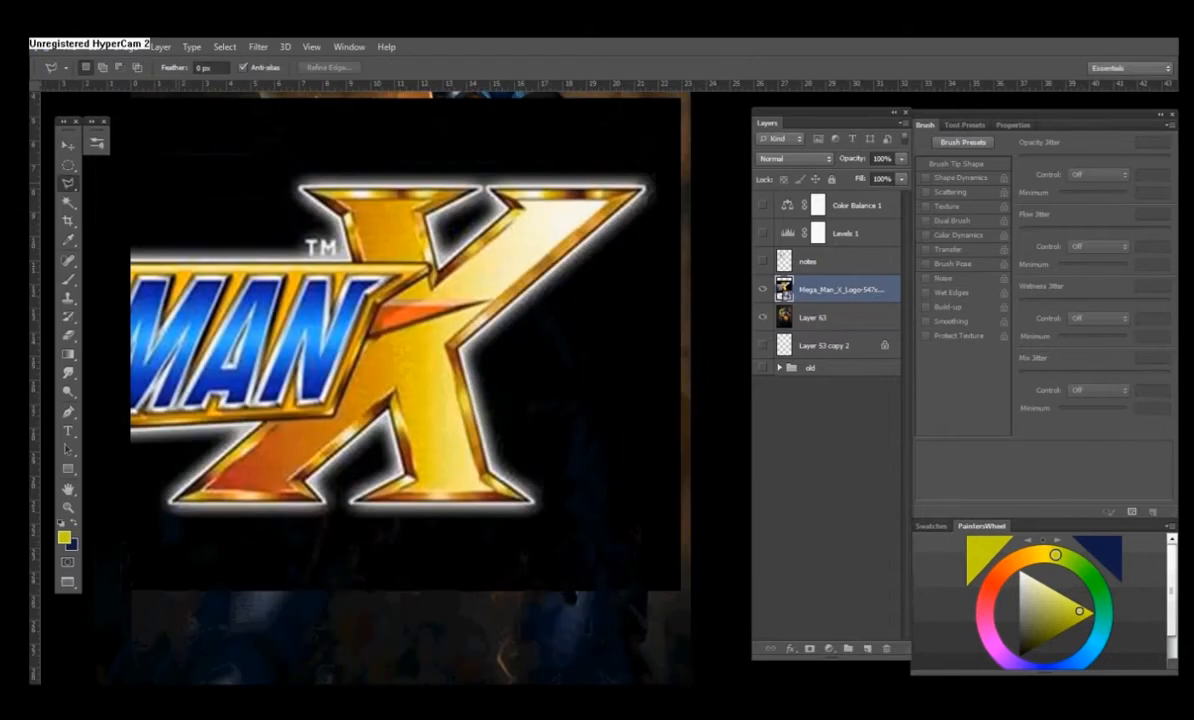
{"action": "left_click", "coordinate": [648, 186]}
{"action": "left_click", "coordinate": [292, 178]}
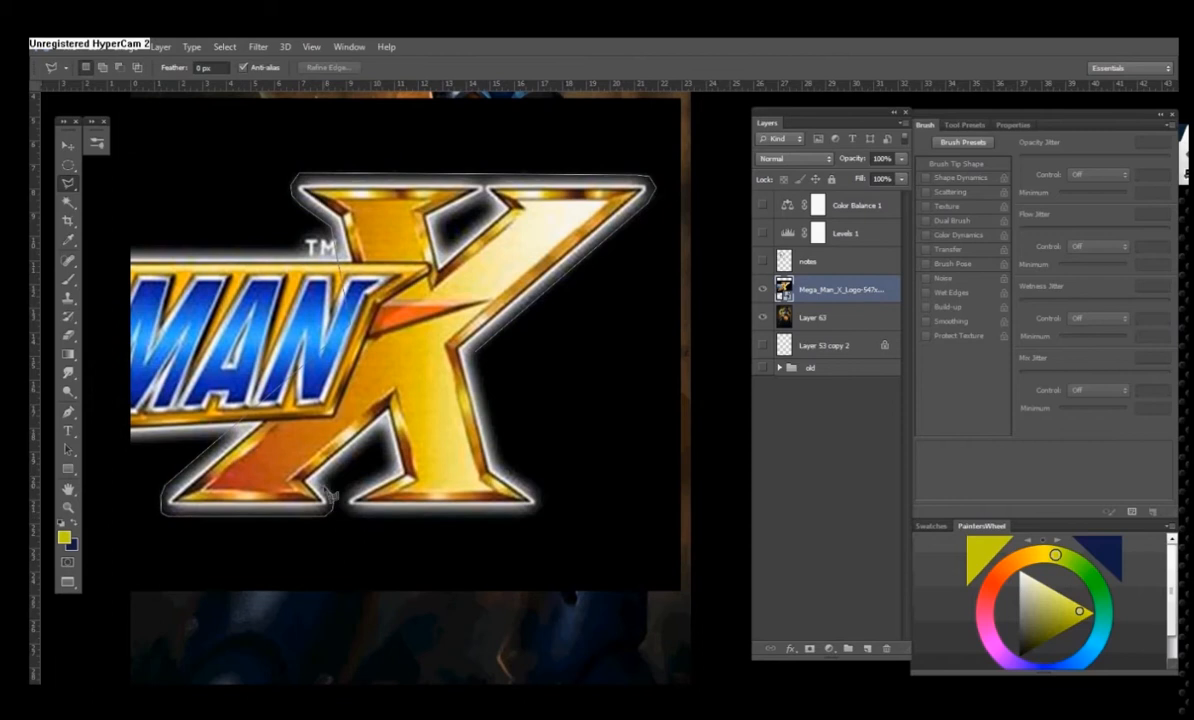
{"action": "double_click", "coordinate": [391, 472]}
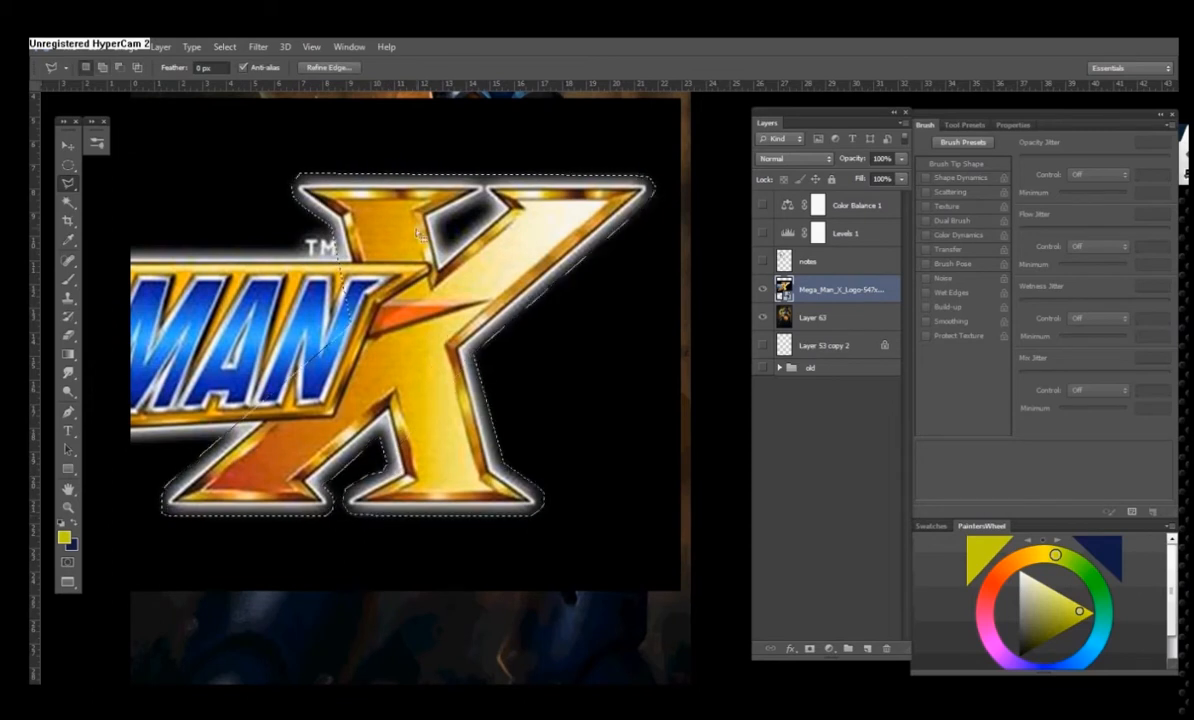
- Copy the selected X to its own layer and place that layer beneath Layer 63
{"action": "key", "text": "v"}
{"action": "key", "text": "ctrl+j"}
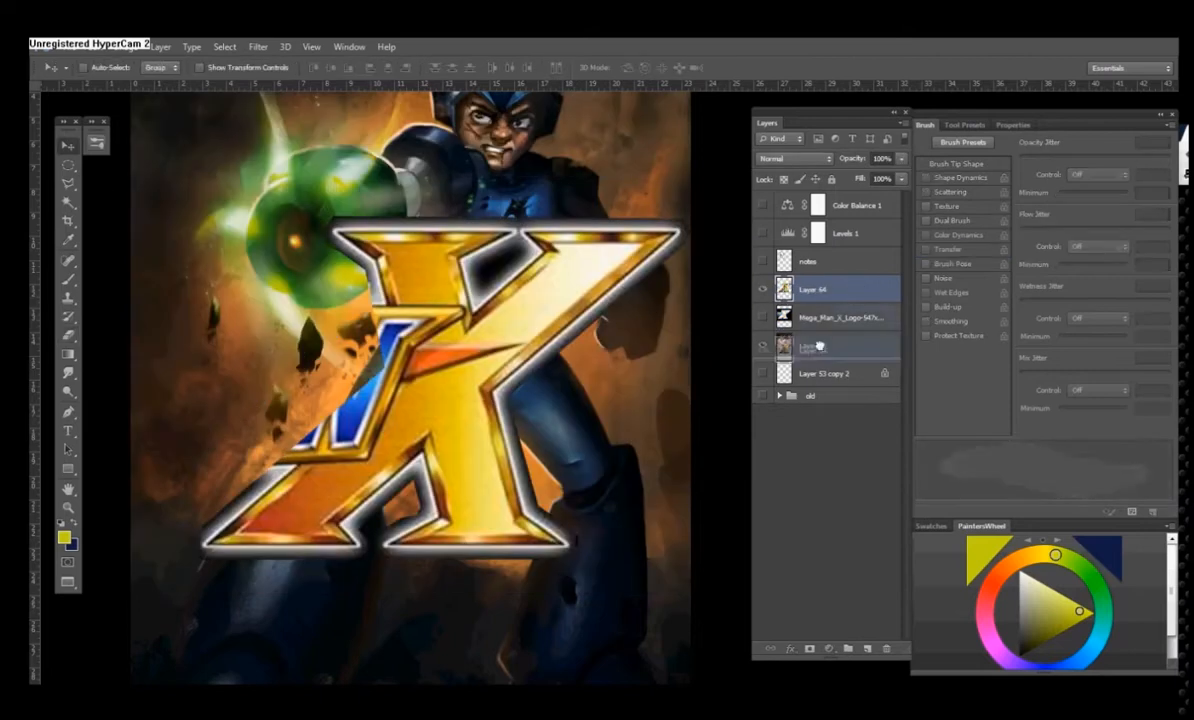
{"action": "left_click_drag", "start_coordinate": [820, 346], "coordinate": [820, 332]}
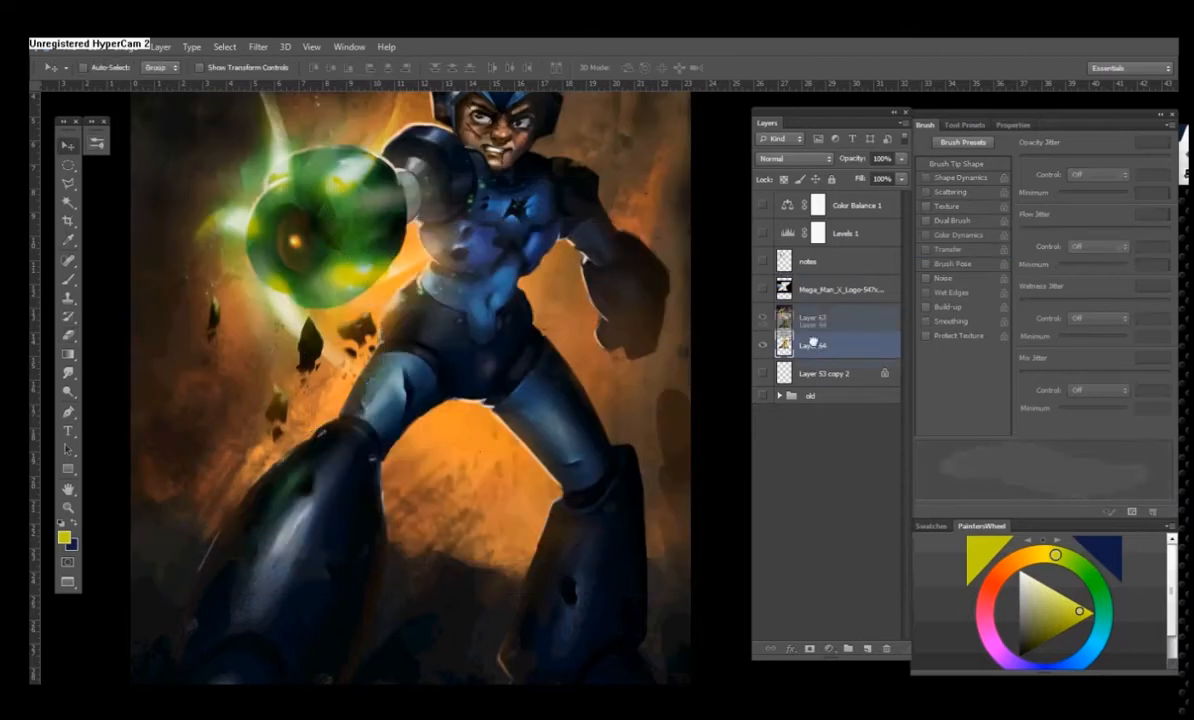
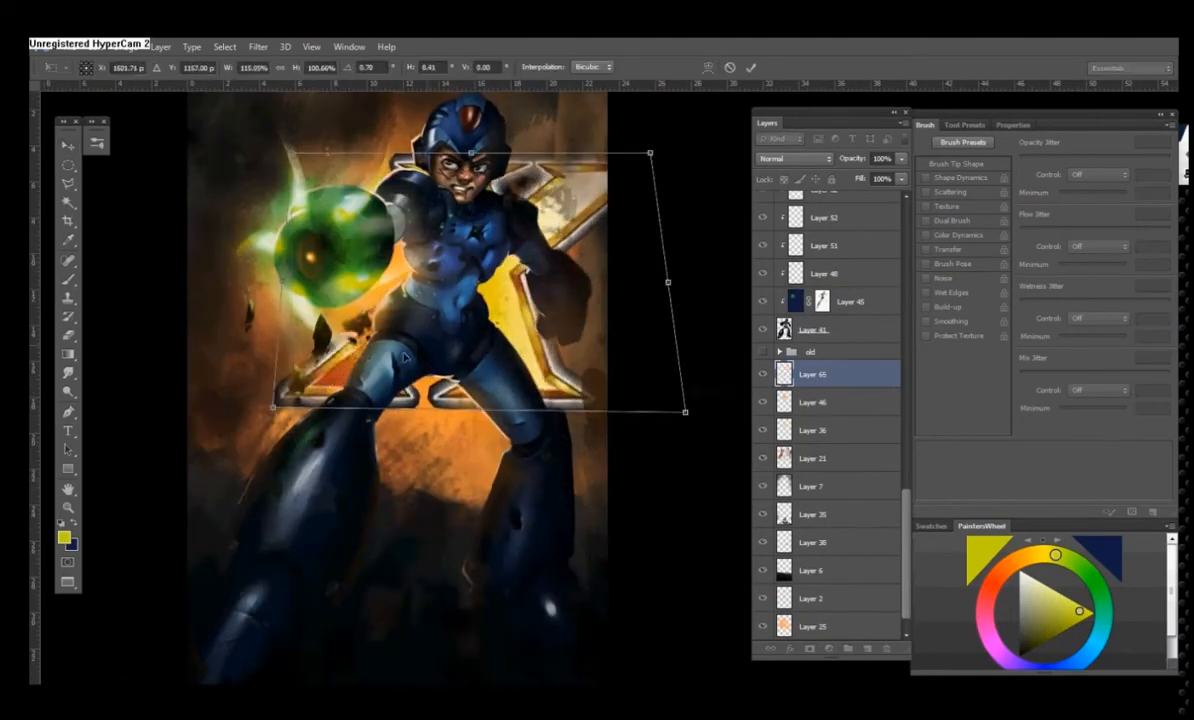
- Commit the X's transform behind the character and set Layer 65 to Color Dodge at 60% opacity
{"action": "key", "text": "Return"}
{"action": "left_click", "coordinate": [793, 158]}
{"action": "left_click", "coordinate": [760, 192]}
{"action": "key", "text": "Down"}
{"action": "key", "text": "Down"}
{"action": "key", "text": "Down"}
{"action": "key", "text": "Down"}
{"action": "key", "text": "Down"}
{"action": "key", "text": "Down"}
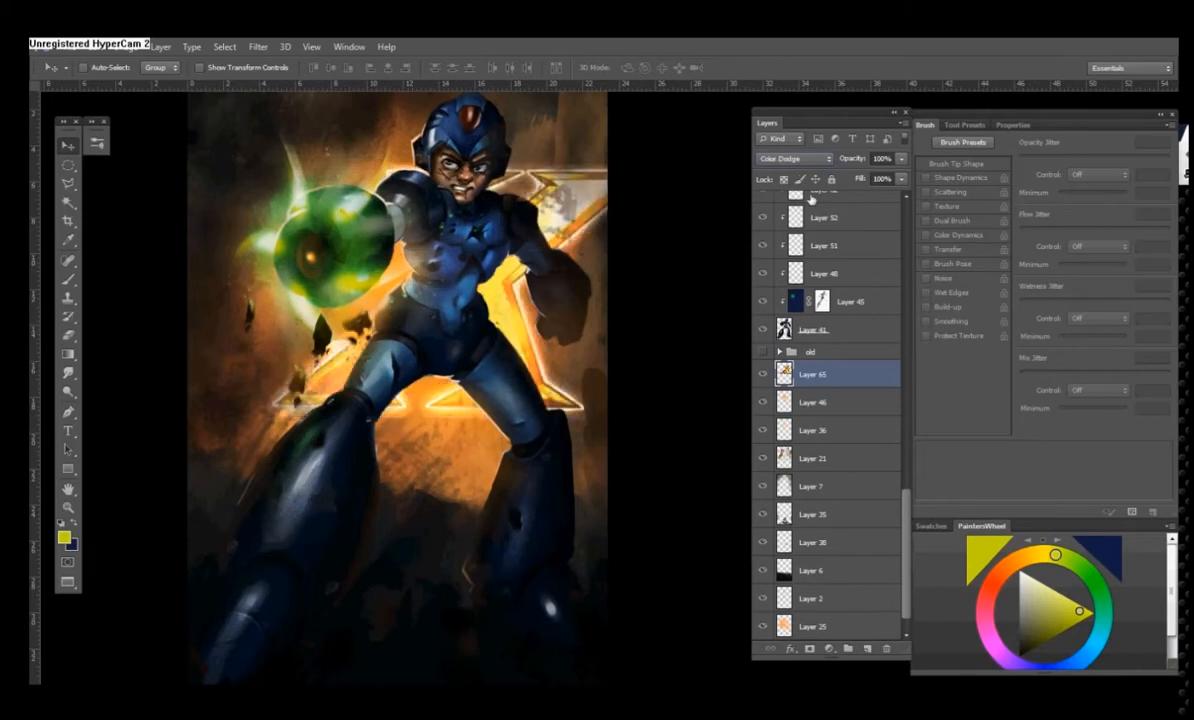
{"action": "left_click_drag", "start_coordinate": [901, 158], "coordinate": [880, 180]}
- Add a layer mask to Layer 65 and fade parts of the X with a black, textured 491 px brush
{"action": "left_click", "coordinate": [660, 373]}
{"action": "key", "text": "ctrl+minus"}
{"action": "left_click", "coordinate": [809, 648]}
{"action": "key", "text": "b"}
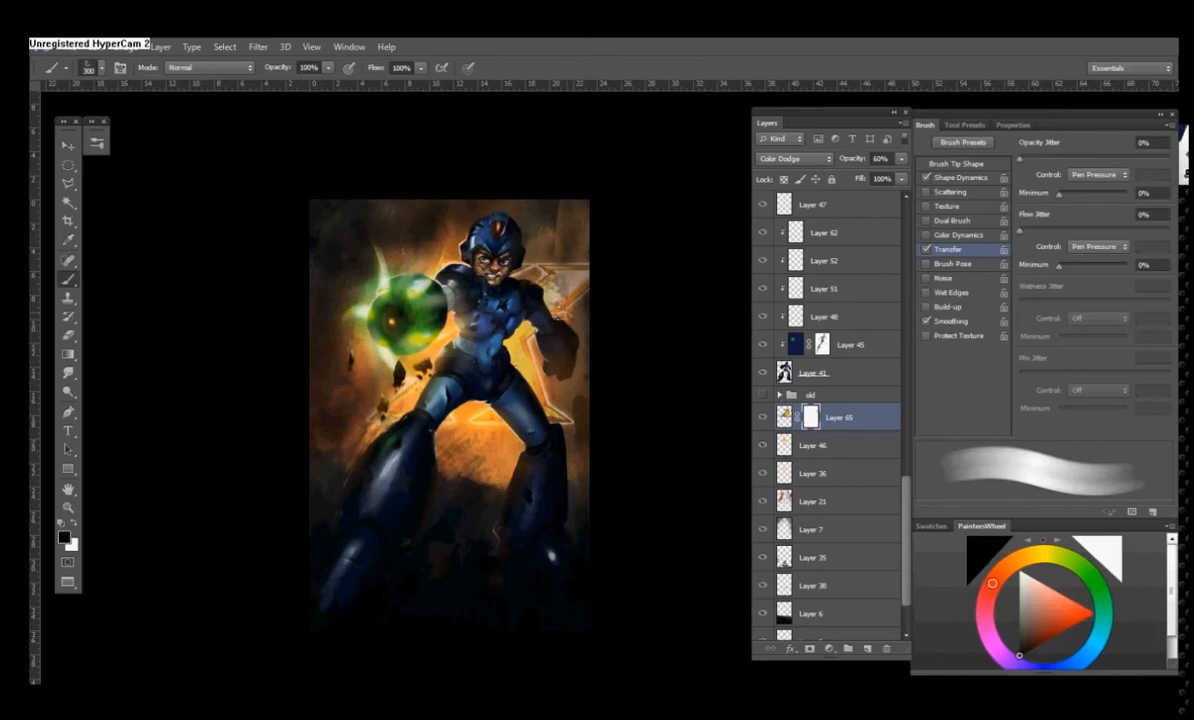
{"action": "right_click", "coordinate": [568, 275]}
{"action": "left_click", "coordinate": [568, 275]}
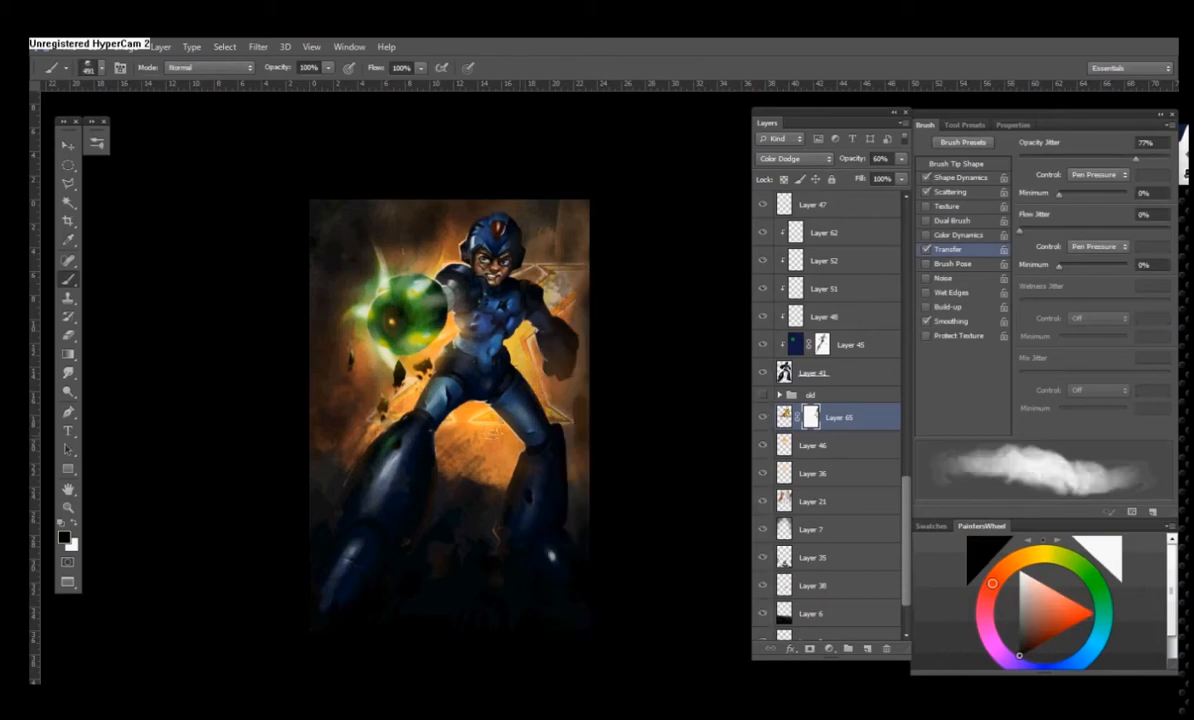
{"action": "scroll", "coordinate": [872, 453], "scroll_direction": "up", "scroll_amount": 10}
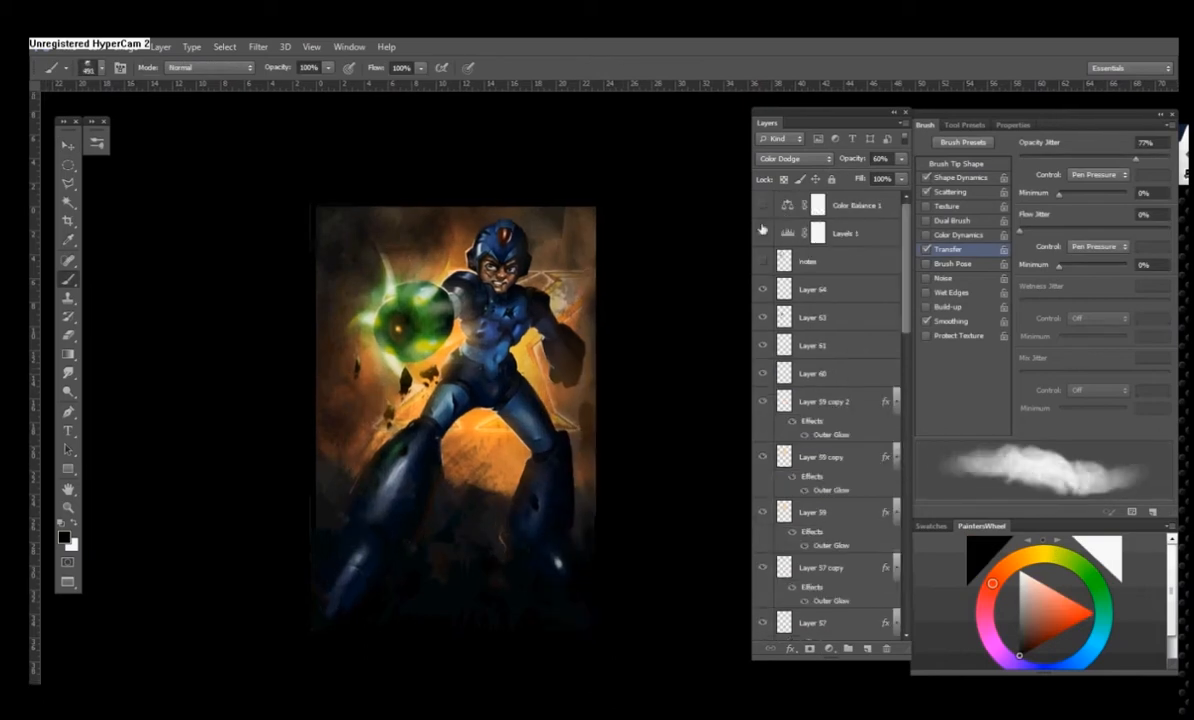
{"action": "scroll", "coordinate": [895, 397], "scroll_direction": "down", "scroll_amount": 10}
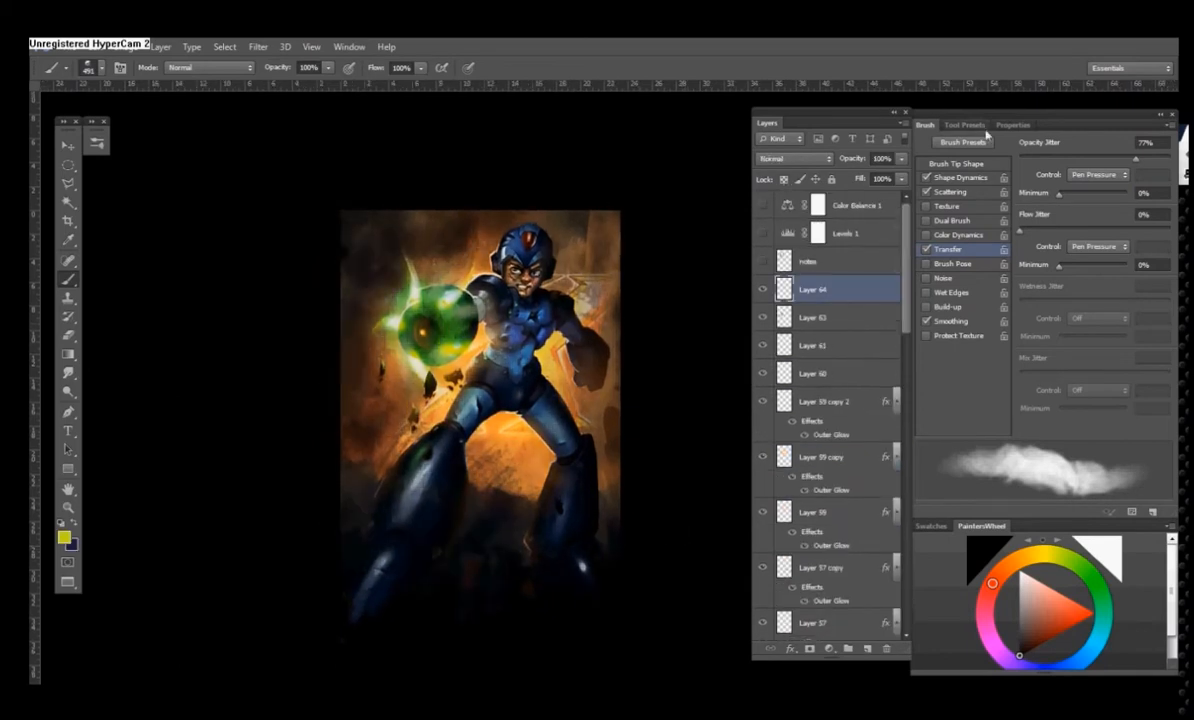
- Choose a bristled 150 px brush for golden streaks on Layer 66 and set the layer's blend mode to Color Dodge
{"action": "left_click", "coordinate": [965, 126]}
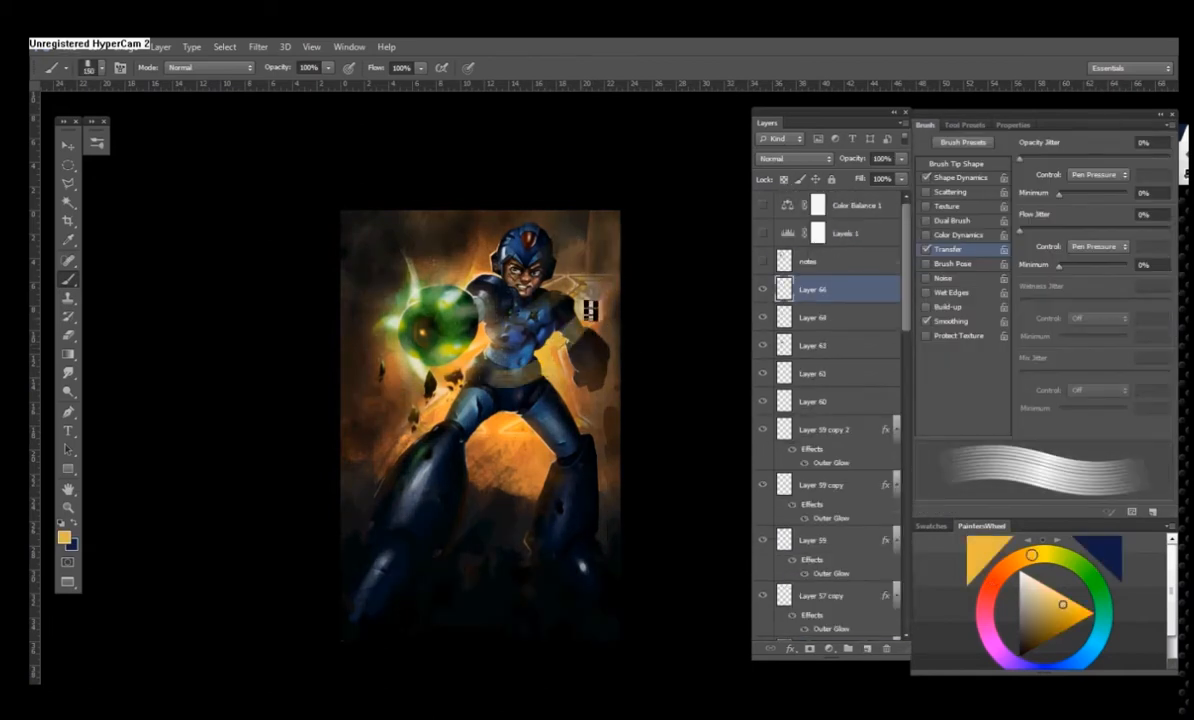
{"action": "left_click", "coordinate": [792, 158]}
{"action": "left_click", "coordinate": [775, 204]}
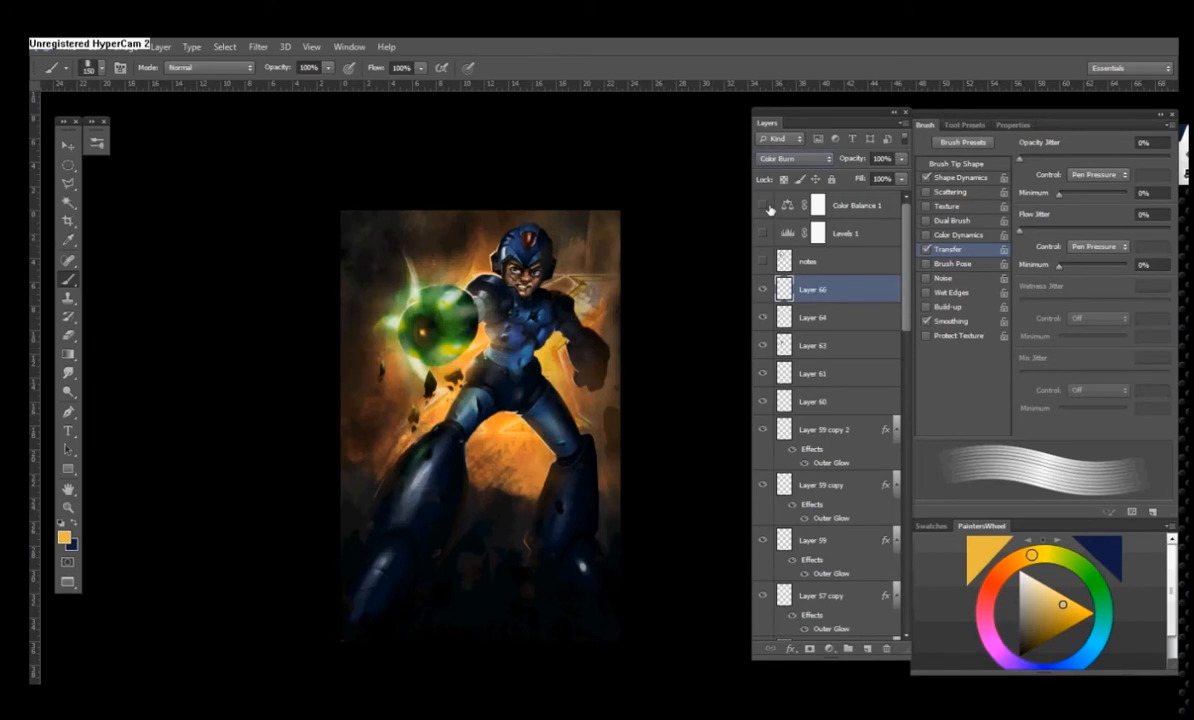
{"action": "key", "text": "Down"}
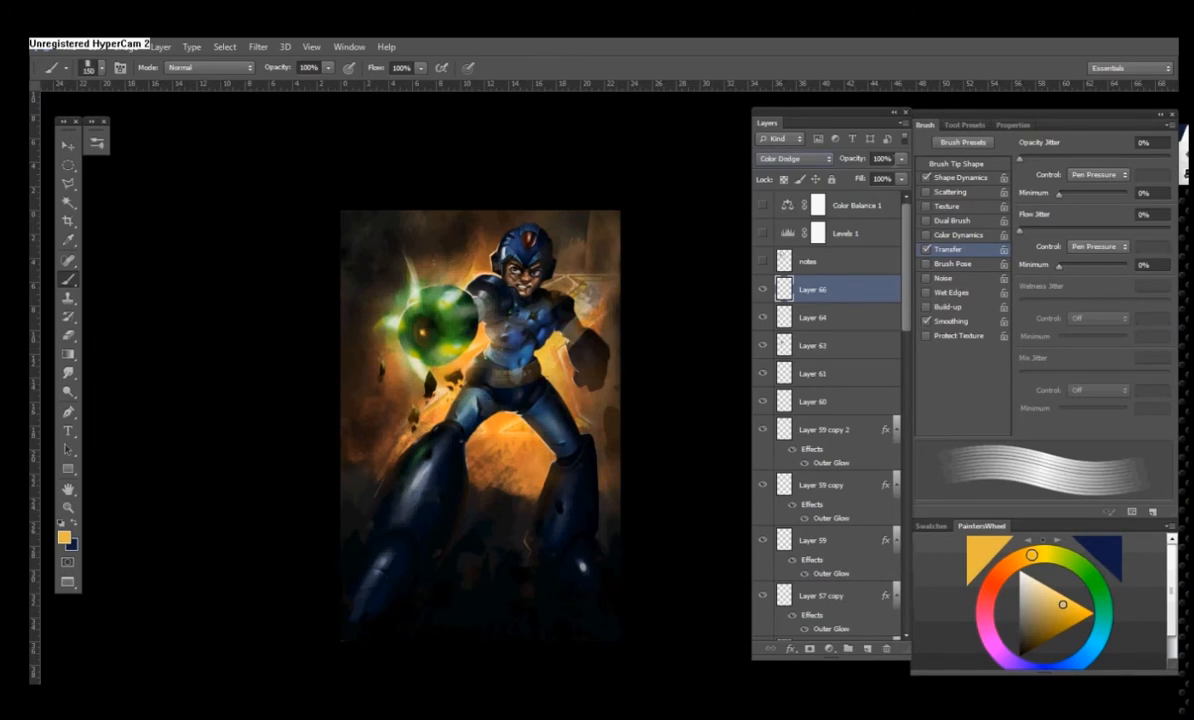
- Add a layer mask to Layer 66 and pick a soft 300 px brush with Noise and pen-pressure opacity control
{"action": "left_click", "coordinate": [810, 650]}
{"action": "right_click", "coordinate": [495, 372]}
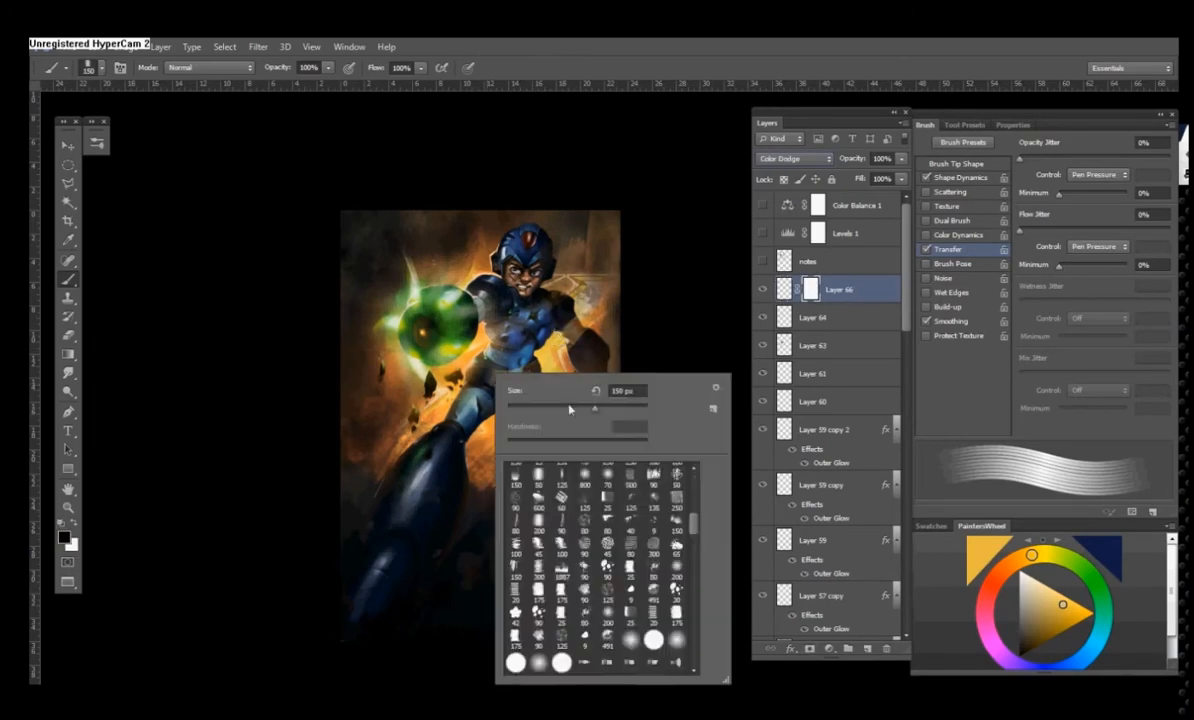
{"action": "left_click_drag", "start_coordinate": [694, 524], "coordinate": [694, 478]}
{"action": "left_click", "coordinate": [596, 474]}
{"action": "left_click", "coordinate": [927, 278]}
{"action": "left_click", "coordinate": [1098, 175]}
{"action": "left_click", "coordinate": [1088, 213]}
- Paint black on Layer 66's mask to soften the golden streaks around the arm and torso
{"action": "left_click_drag", "start_coordinate": [588, 287], "coordinate": [569, 296]}
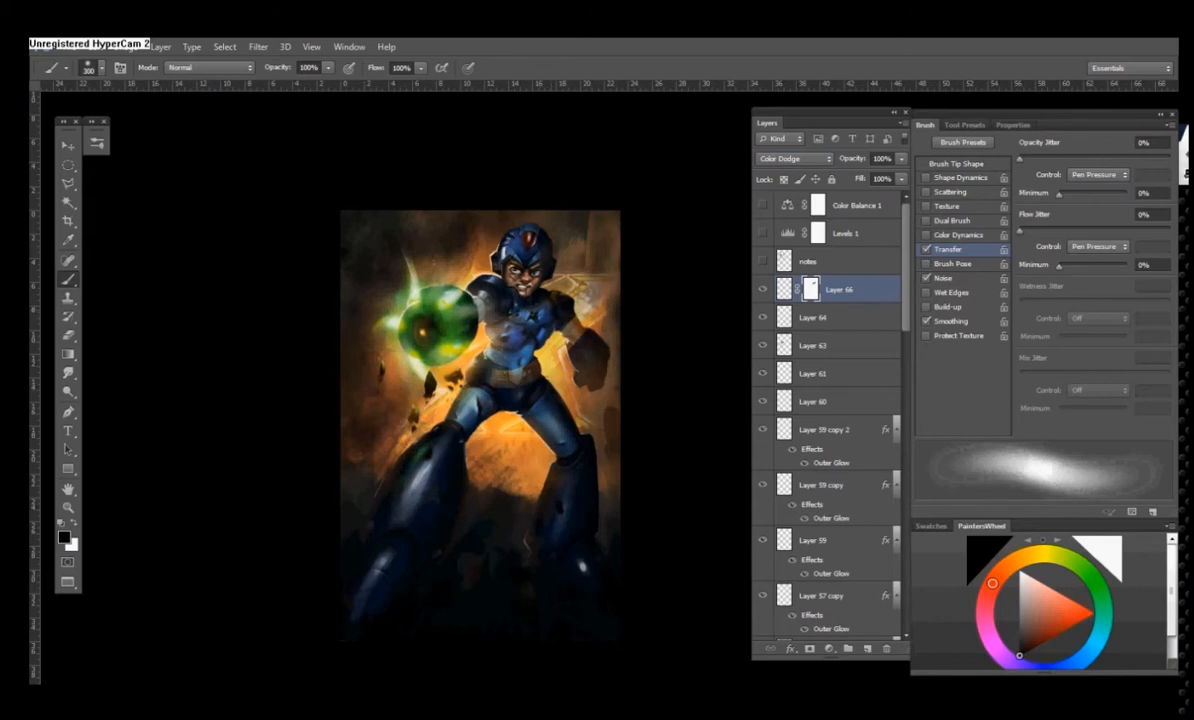
{"action": "left_click_drag", "start_coordinate": [475, 348], "coordinate": [452, 364]}
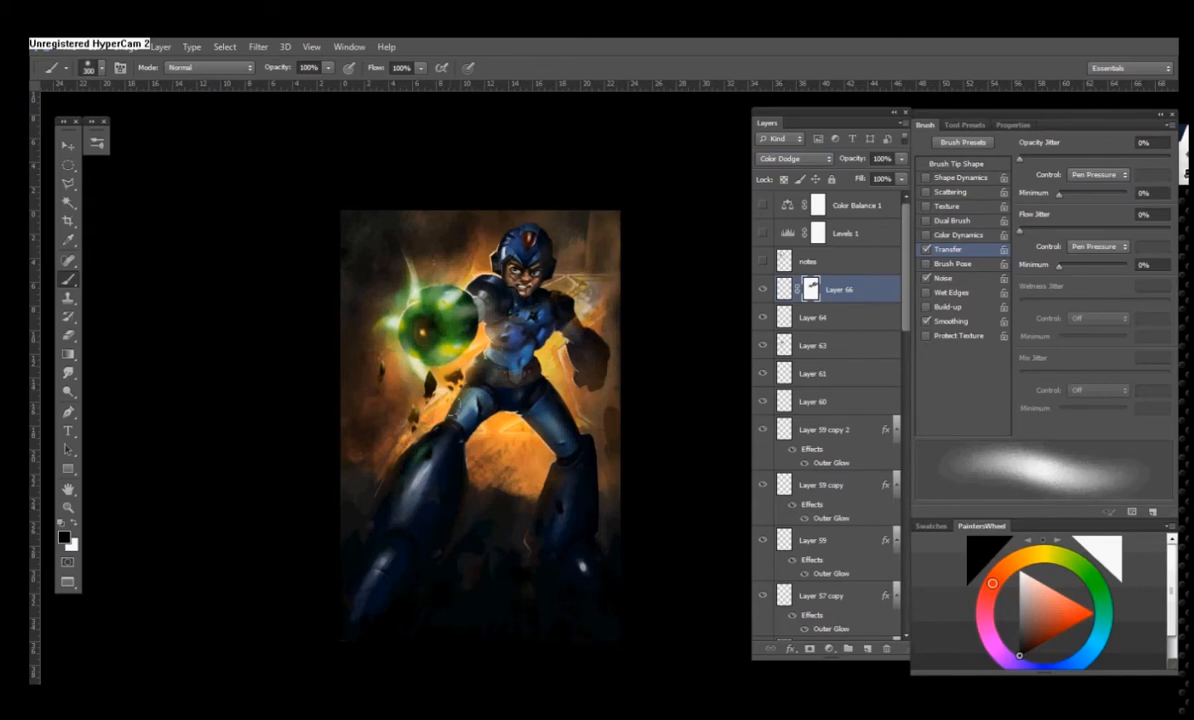
{"action": "left_click_drag", "start_coordinate": [515, 545], "coordinate": [512, 545]}
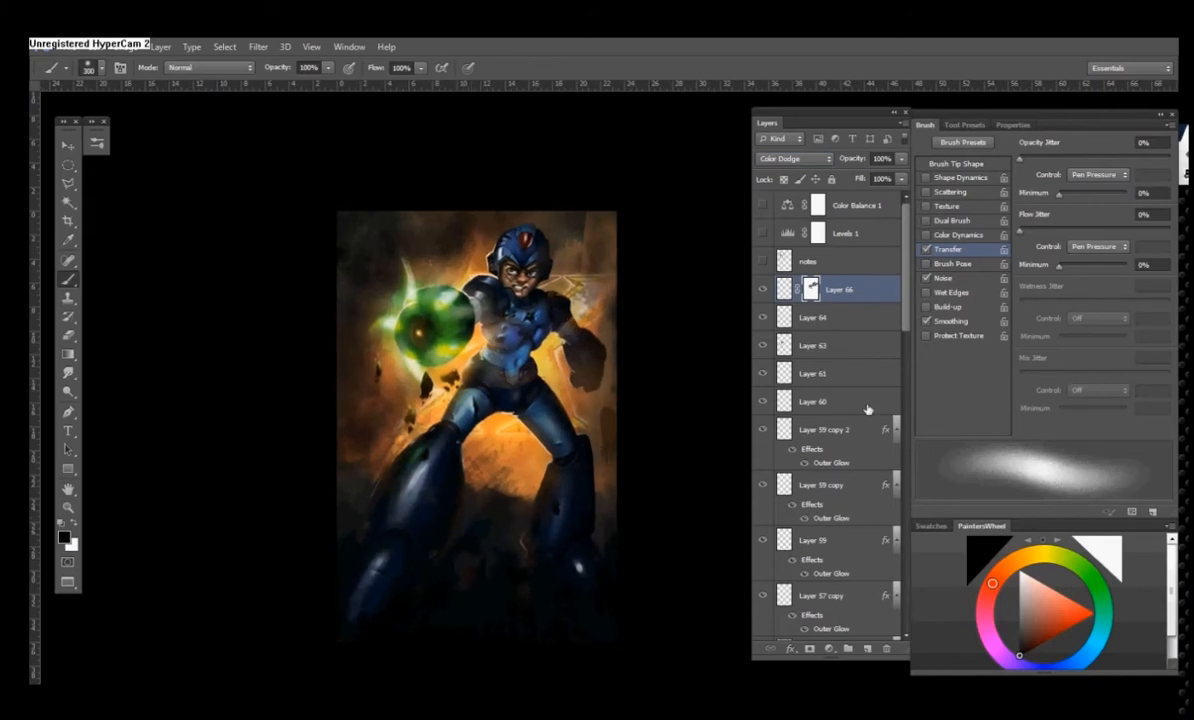
- Inspect the layer stack and compare the painting with the Layer 57 copy streak shown and hidden
{"action": "scroll", "coordinate": [867, 409], "scroll_direction": "down", "scroll_amount": 5}
{"action": "left_click", "coordinate": [761, 288]}
{"action": "left_click", "coordinate": [761, 288]}
{"action": "left_click", "coordinate": [761, 288]}
{"action": "left_click", "coordinate": [761, 288]}
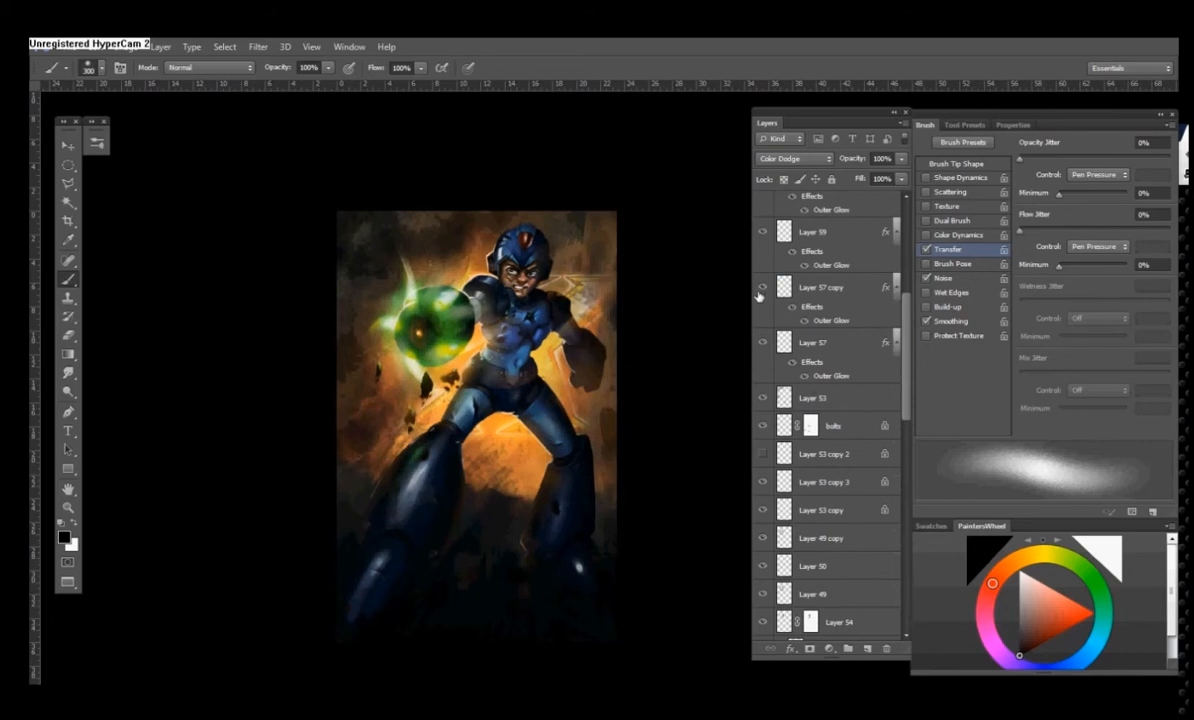
{"action": "left_click", "coordinate": [761, 290]}
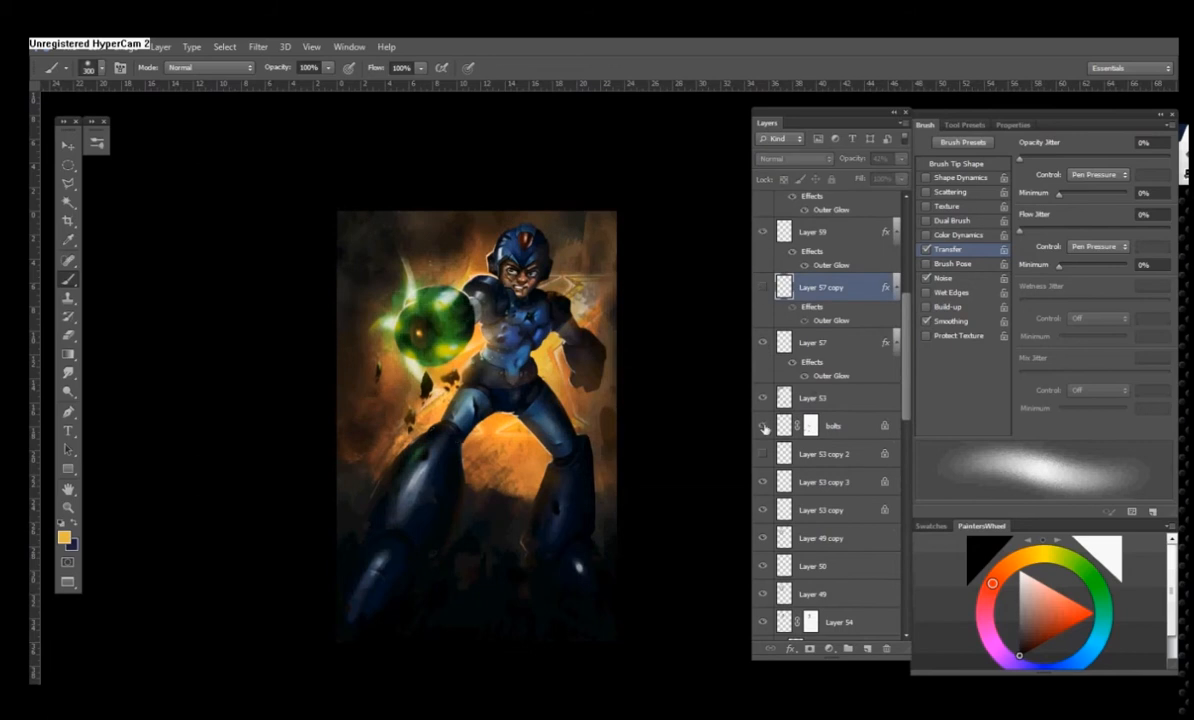
{"action": "scroll", "coordinate": [763, 400], "scroll_direction": "down", "scroll_amount": 5}
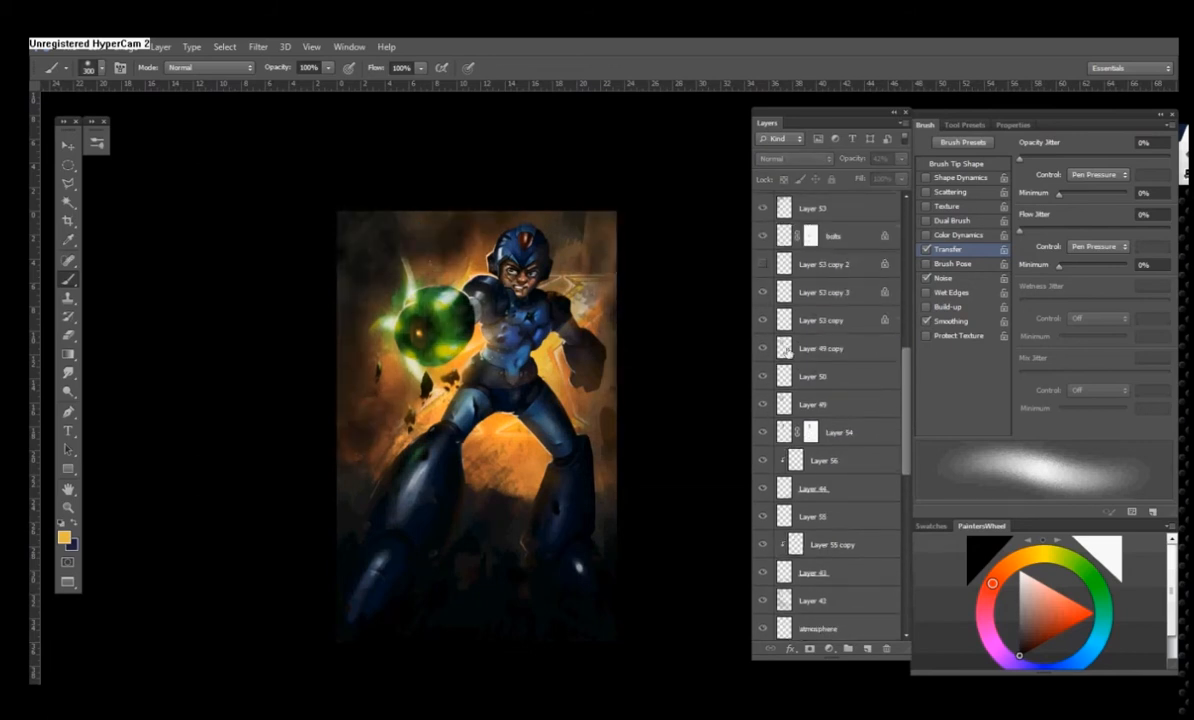
{"action": "scroll", "coordinate": [785, 345], "scroll_direction": "up", "scroll_amount": 7}
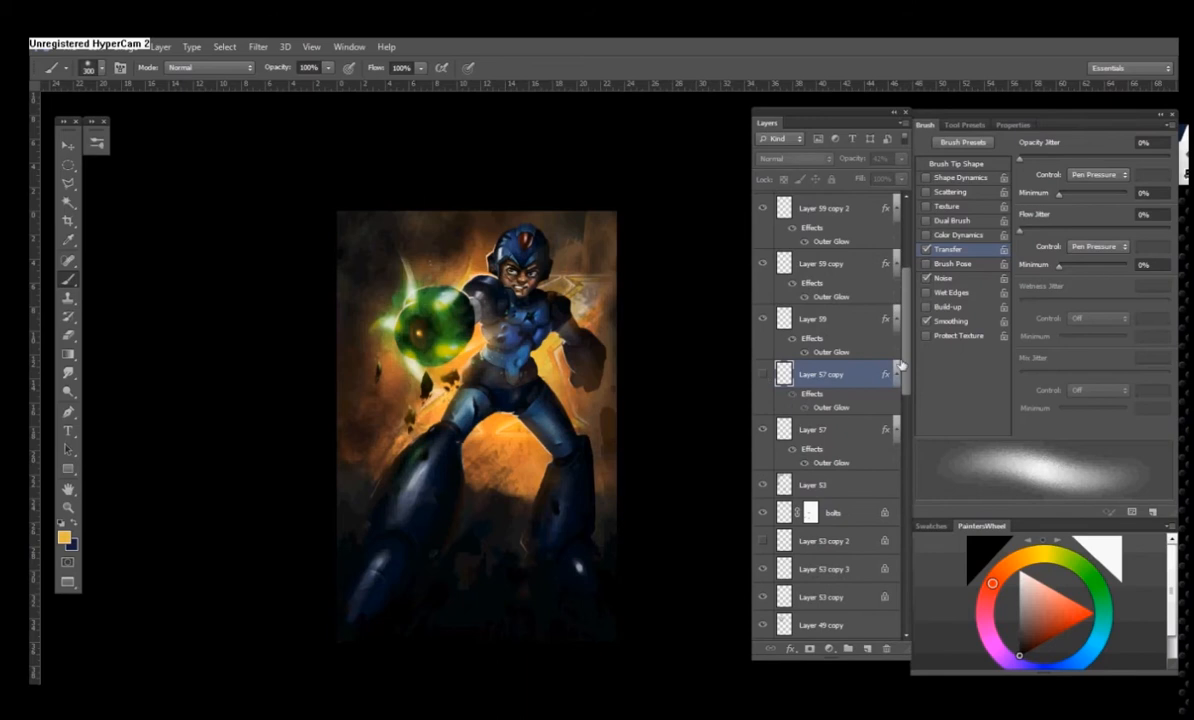
{"action": "scroll", "coordinate": [785, 400], "scroll_direction": "down", "scroll_amount": 5}
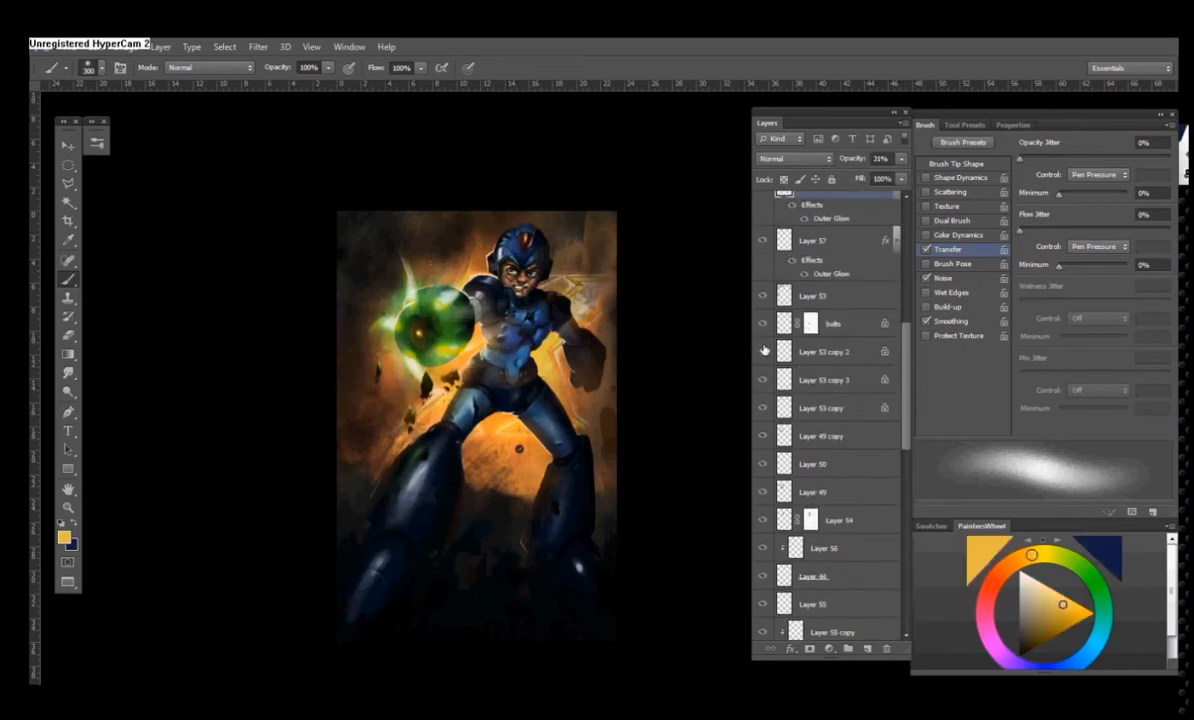
- Duplicate the Layer 53 copy 2 bolt layer, hide the original and start positioning the copy on the upper body
{"action": "left_click_drag", "start_coordinate": [815, 353], "coordinate": [867, 648]}
{"action": "left_click", "coordinate": [762, 374]}
{"action": "key", "text": "v"}
{"action": "left_click_drag", "start_coordinate": [497, 309], "coordinate": [515, 291]}
{"action": "key", "text": "ctrl+plus"}
{"action": "key", "text": "ctrl+plus"}
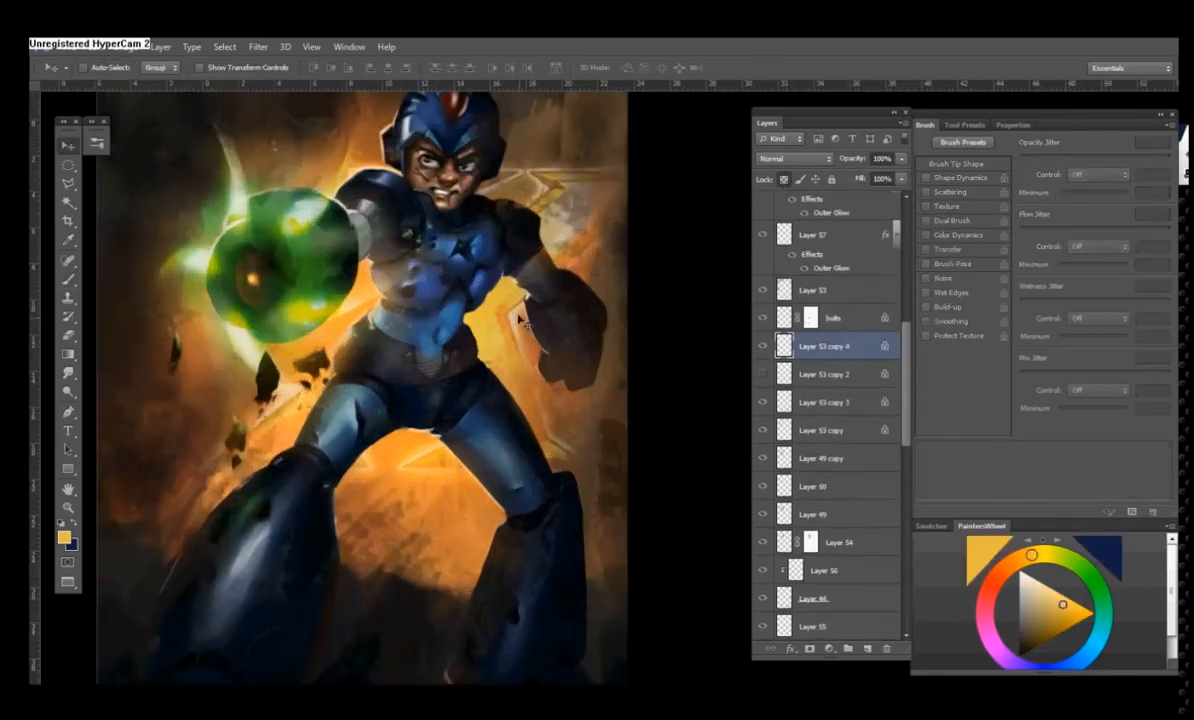
- Move the duplicated bolt onto the cannon arm's shoulder armor and transform it to a narrower oval
{"action": "key", "text": "ctrl+plus"}
{"action": "left_click_drag", "start_coordinate": [358, 171], "coordinate": [414, 361]}
{"action": "key", "text": "ctrl+t"}
{"action": "key", "text": "Return"}
{"action": "key", "text": "ctrl+plus"}
{"action": "key", "text": "ctrl+plus"}
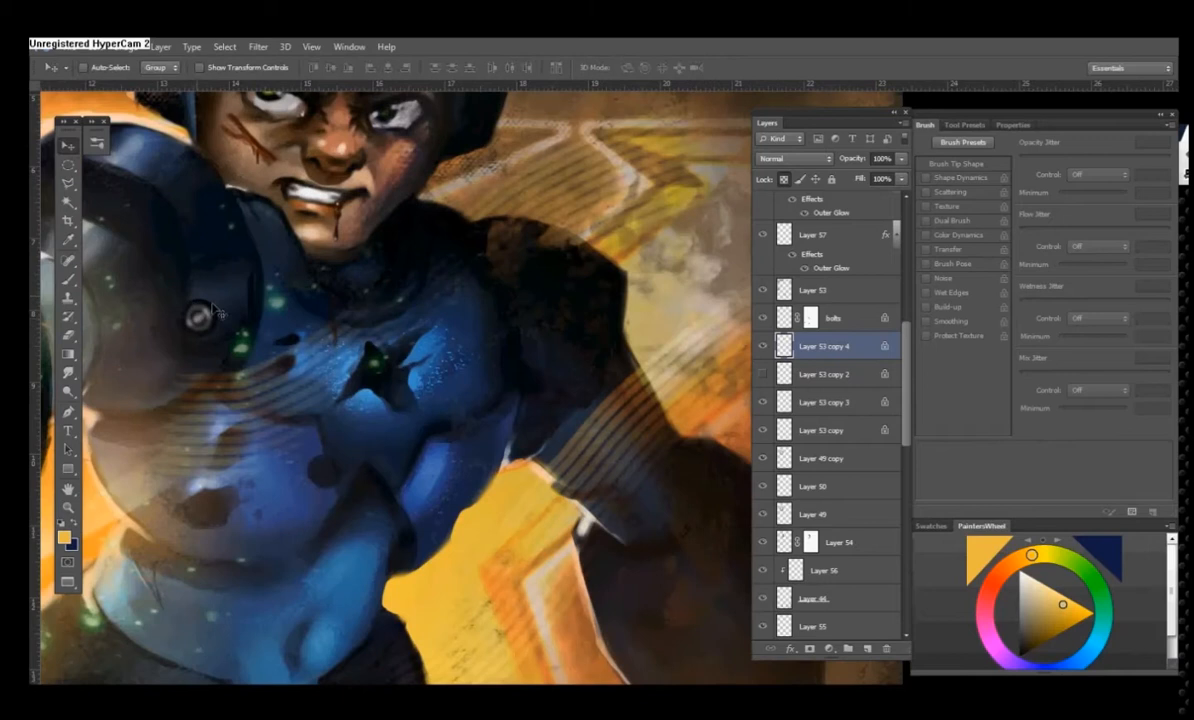
{"action": "key", "text": "ctrl+t"}
{"action": "key", "text": "Return"}
- Duplicate the shoulder bolt beside the first, merge the two bolt layers and set the merged layer's opacity to 55%
{"action": "key", "text": "ctrl+j"}
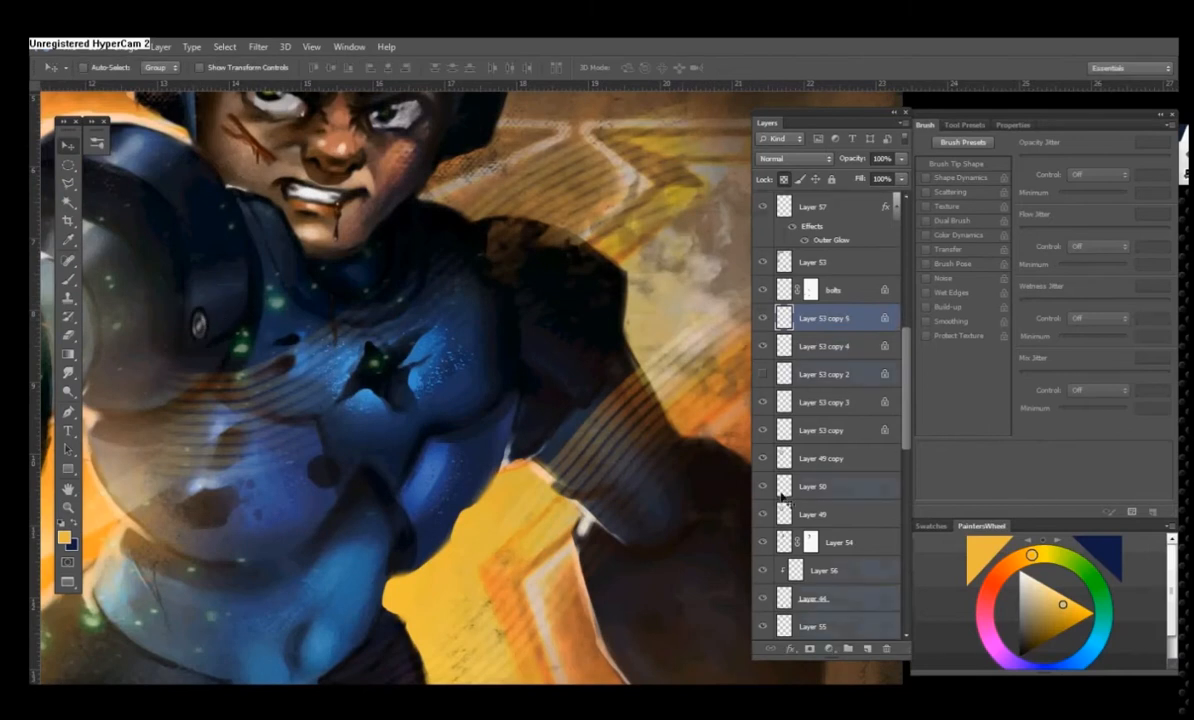
{"action": "left_click_drag", "start_coordinate": [199, 325], "coordinate": [234, 308]}
{"action": "key", "text": "Delete"}
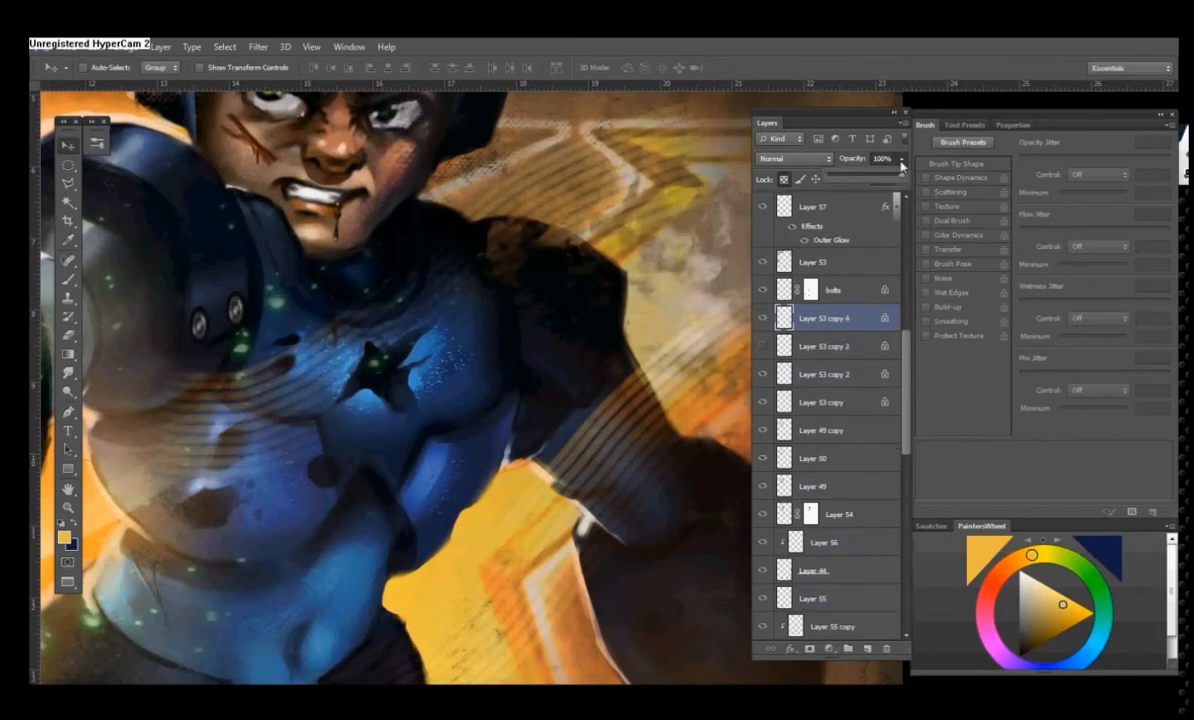
{"action": "key", "text": "ctrl+0"}
{"action": "key", "text": "ctrl+minus"}
{"action": "key", "text": "ctrl+minus"}
{"action": "key", "text": "ctrl+minus"}
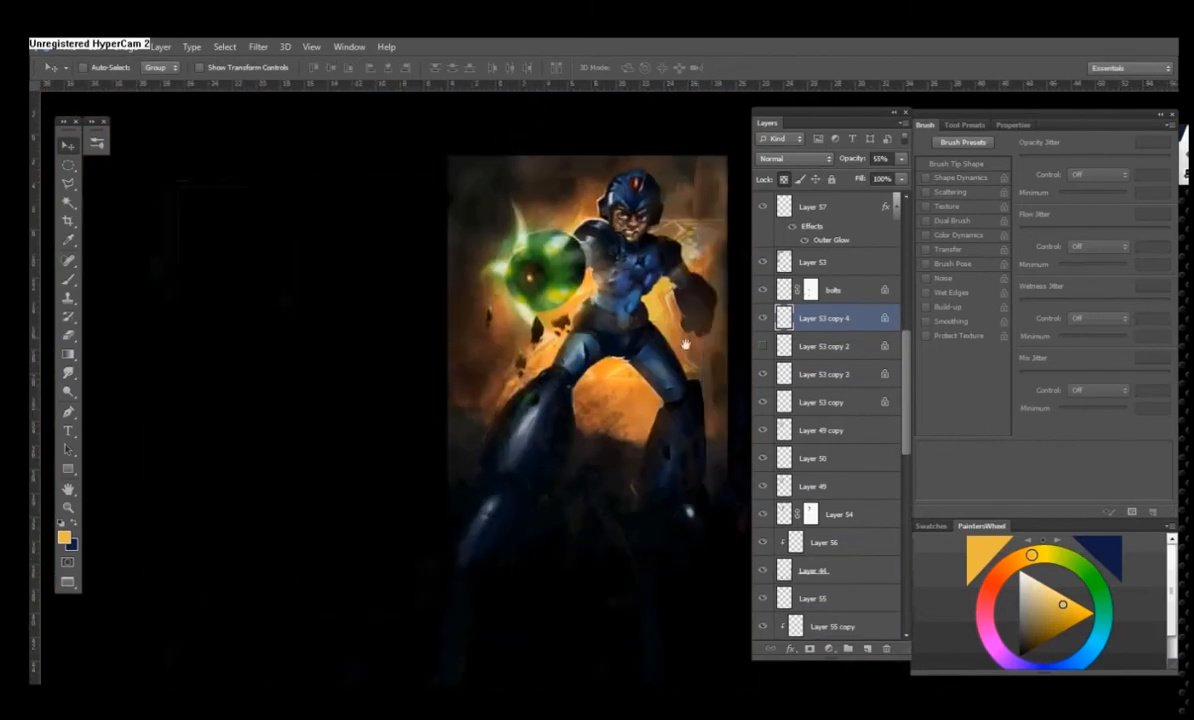
- Create a new layer above Layer 66 and set up the brush with a white foreground color
{"action": "left_click_drag", "start_coordinate": [906, 388], "coordinate": [905, 248]}
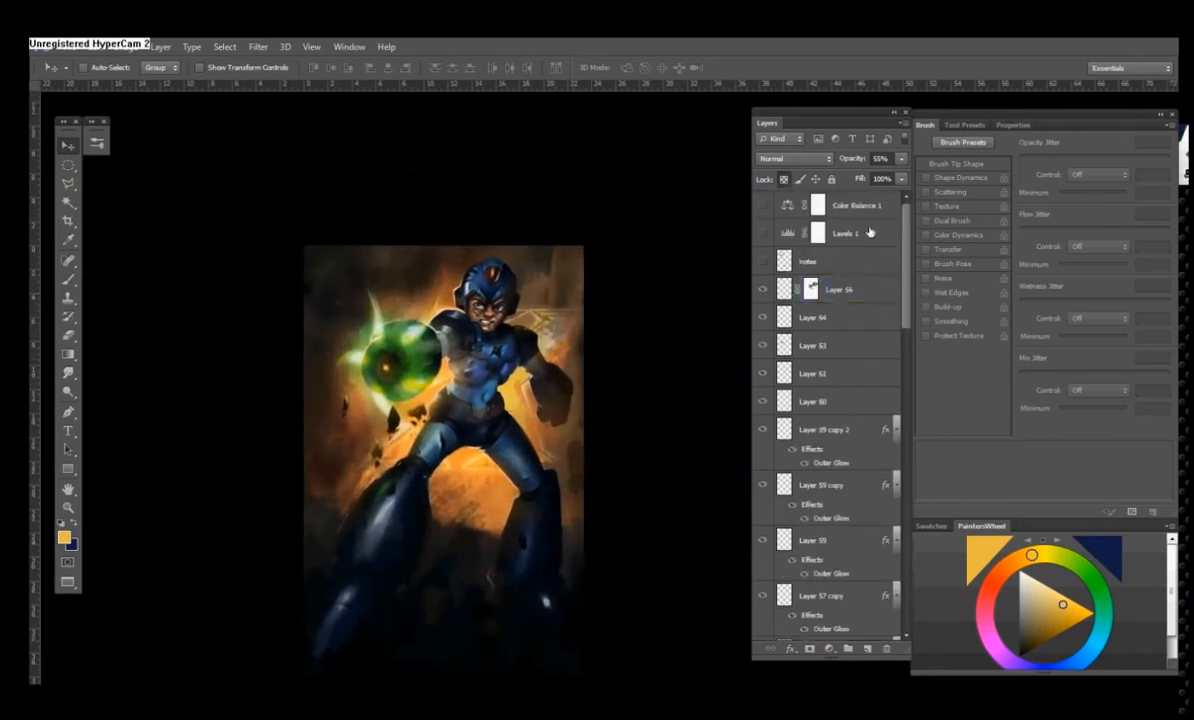
{"action": "left_click", "coordinate": [846, 288]}
{"action": "left_click", "coordinate": [867, 649]}
{"action": "left_click", "coordinate": [68, 280]}
{"action": "left_click", "coordinate": [64, 537]}
{"action": "left_click", "coordinate": [720, 211]}
{"action": "key", "text": "Return"}
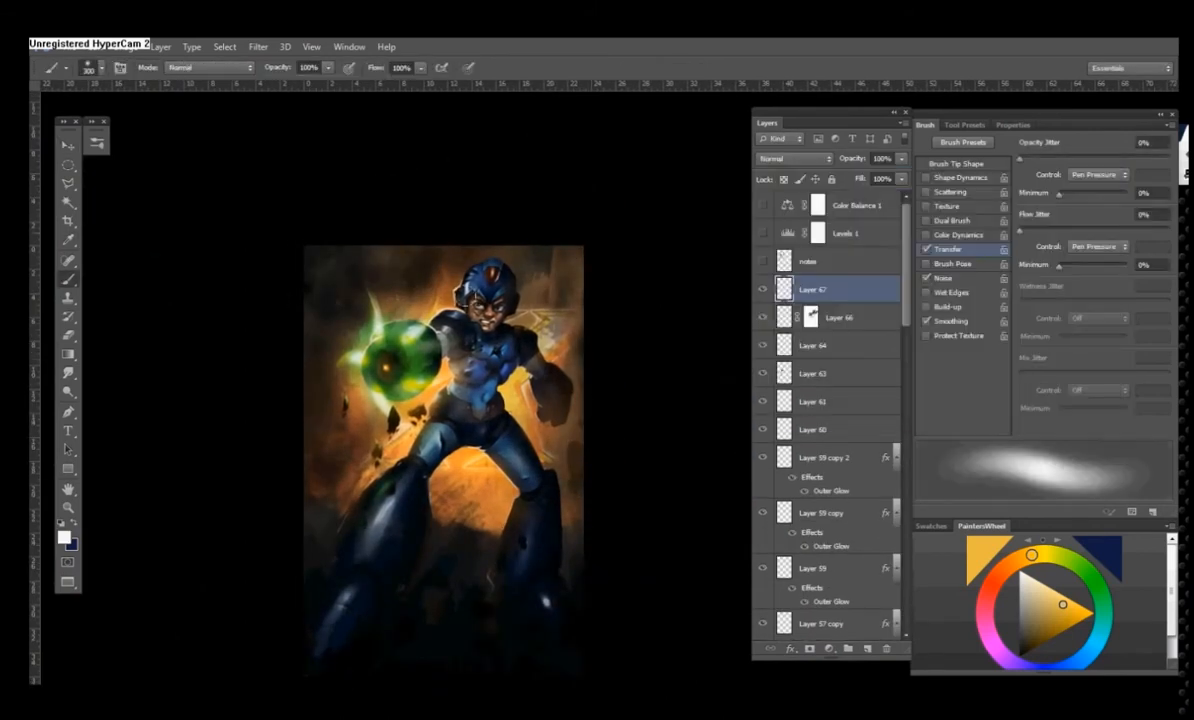
- Switch the Eraser to a soft round tip without opacity pen control and reduce it to 25 px
{"action": "key", "text": "ctrl+plus"}
{"action": "key", "text": "ctrl+plus"}
{"action": "key", "text": "ctrl+plus"}
{"action": "key", "text": "e"}
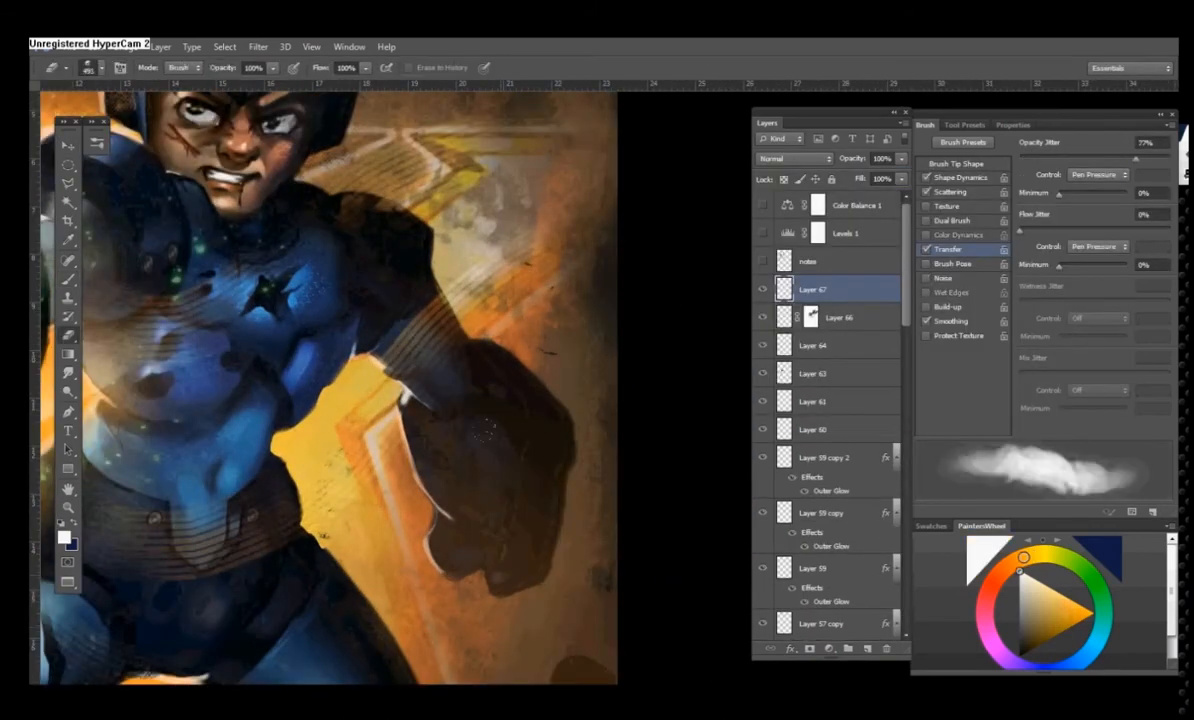
{"action": "right_click", "coordinate": [470, 352]}
{"action": "key", "text": "Return"}
{"action": "key", "text": "bracketleft"}
{"action": "key", "text": "bracketleft"}
{"action": "key", "text": "bracketleft"}
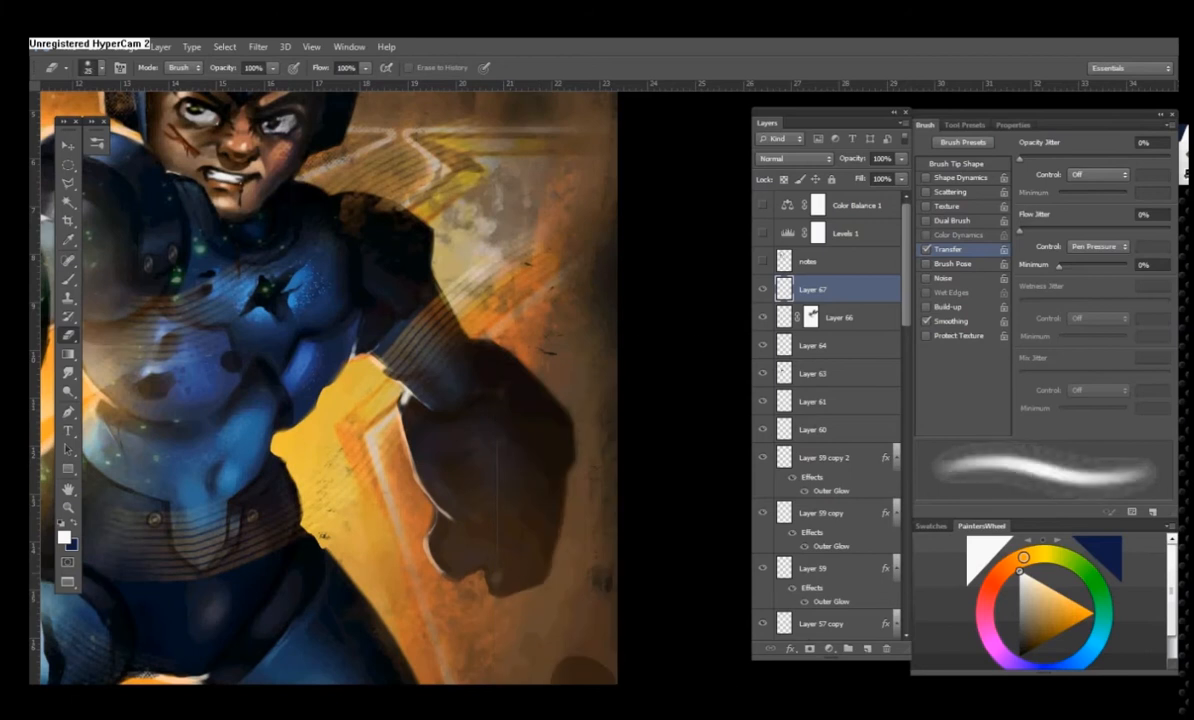
- Return to the Brush and reduce its size for detail work around the helmet and face
{"action": "mouse_move", "coordinate": [189, 146]}
{"action": "left_mouse_down"}
{"action": "mouse_move", "coordinate": [257, 200]}
{"action": "mouse_move", "coordinate": [430, 530]}
{"action": "left_mouse_up"}
{"action": "key", "text": "b"}
{"action": "key", "text": "bracketleft"}
{"action": "key", "text": "bracketleft"}
{"action": "key", "text": "bracketleft"}
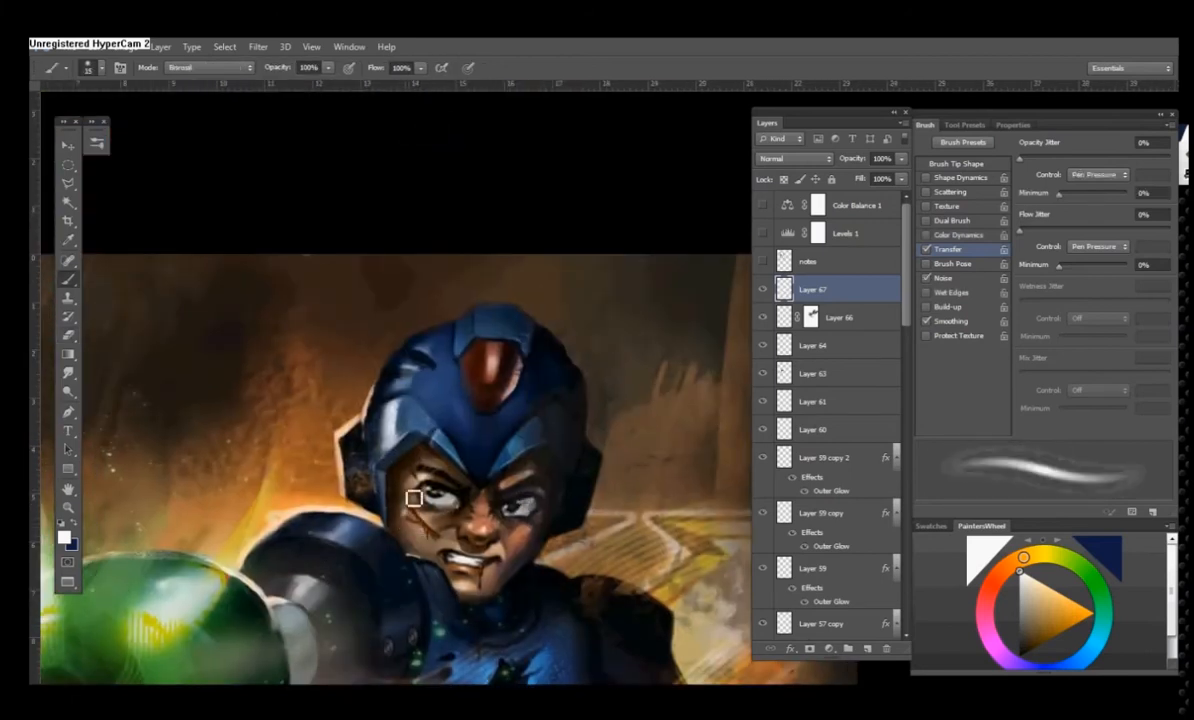
- Try to set the foreground color to white, and close the stopped program
{"action": "key", "text": "F1"}
{"action": "left_click", "coordinate": [719, 212]}
{"action": "key", "text": "F1"}
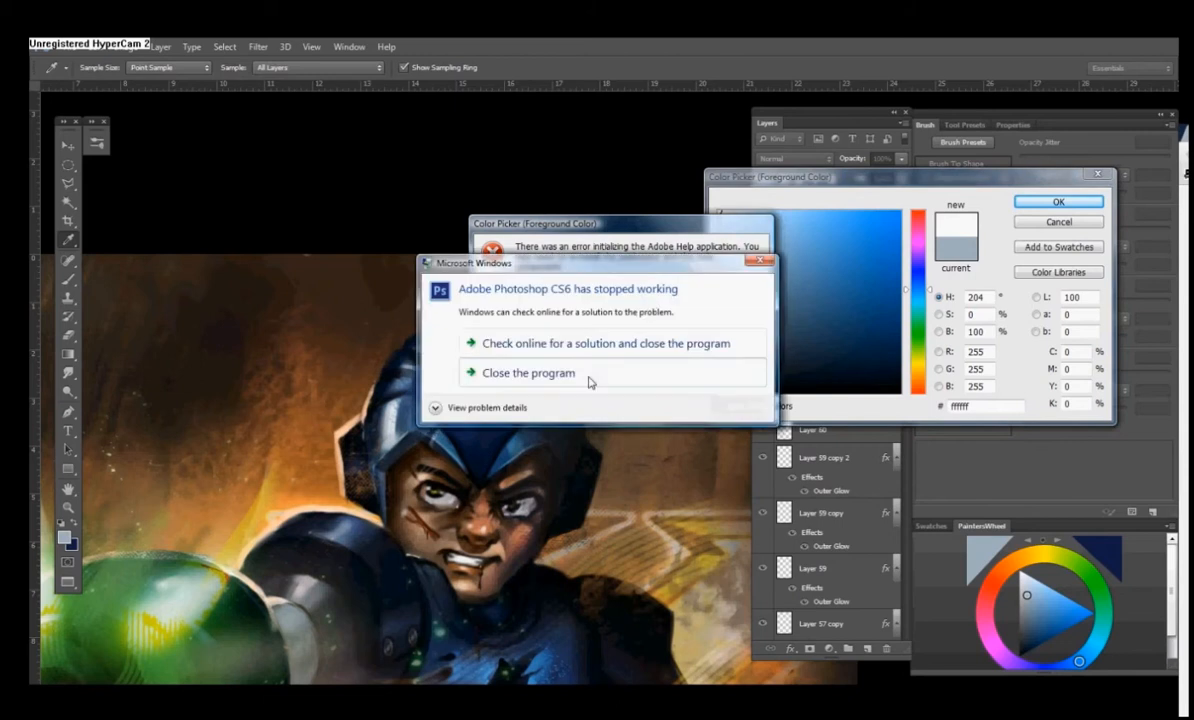
{"action": "left_click", "coordinate": [589, 380]}
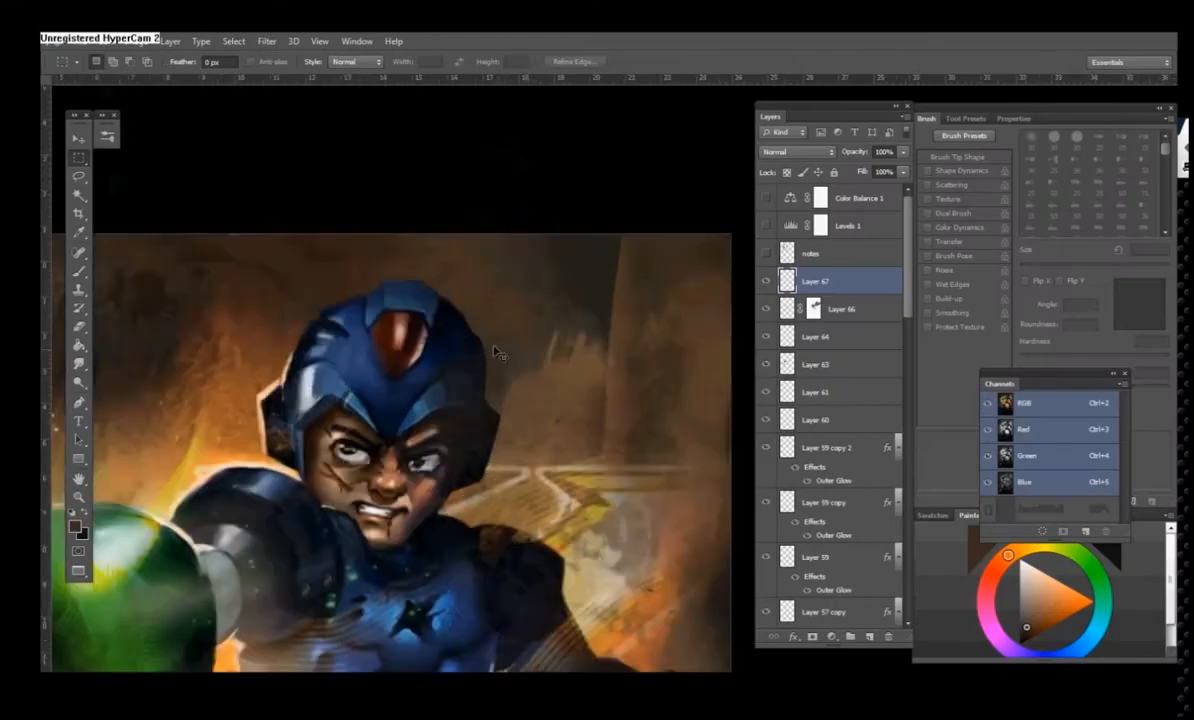
- Set the foreground color to white and choose a soft round brush for Layer 67
{"action": "left_click", "coordinate": [75, 527]}
{"action": "left_click", "coordinate": [1058, 196]}
{"action": "key", "text": "b"}
{"action": "right_click", "coordinate": [336, 275]}
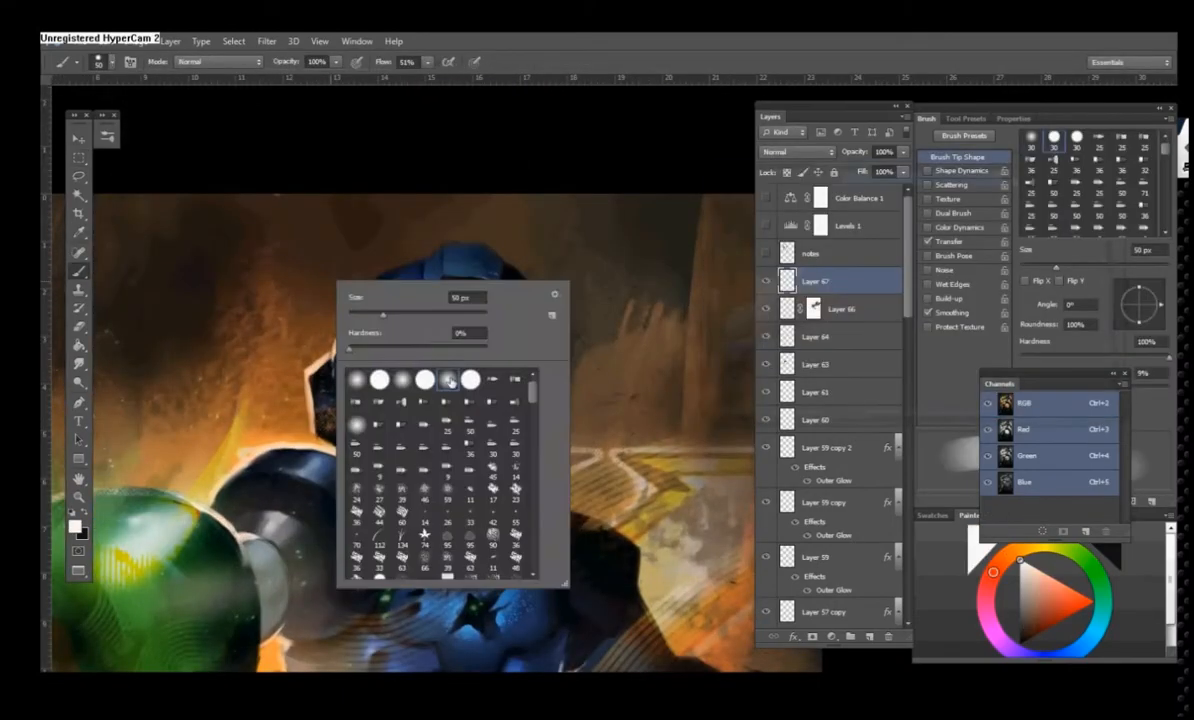
- Put away the channel list and set the brush to pen-pressure opacity with Color Dodge mode
{"action": "left_click", "coordinate": [1125, 373]}
{"action": "left_click", "coordinate": [950, 242]}
{"action": "left_click", "coordinate": [1098, 168]}
{"action": "left_click", "coordinate": [1098, 204]}
{"action": "left_click", "coordinate": [218, 62]}
{"action": "left_click", "coordinate": [195, 224]}
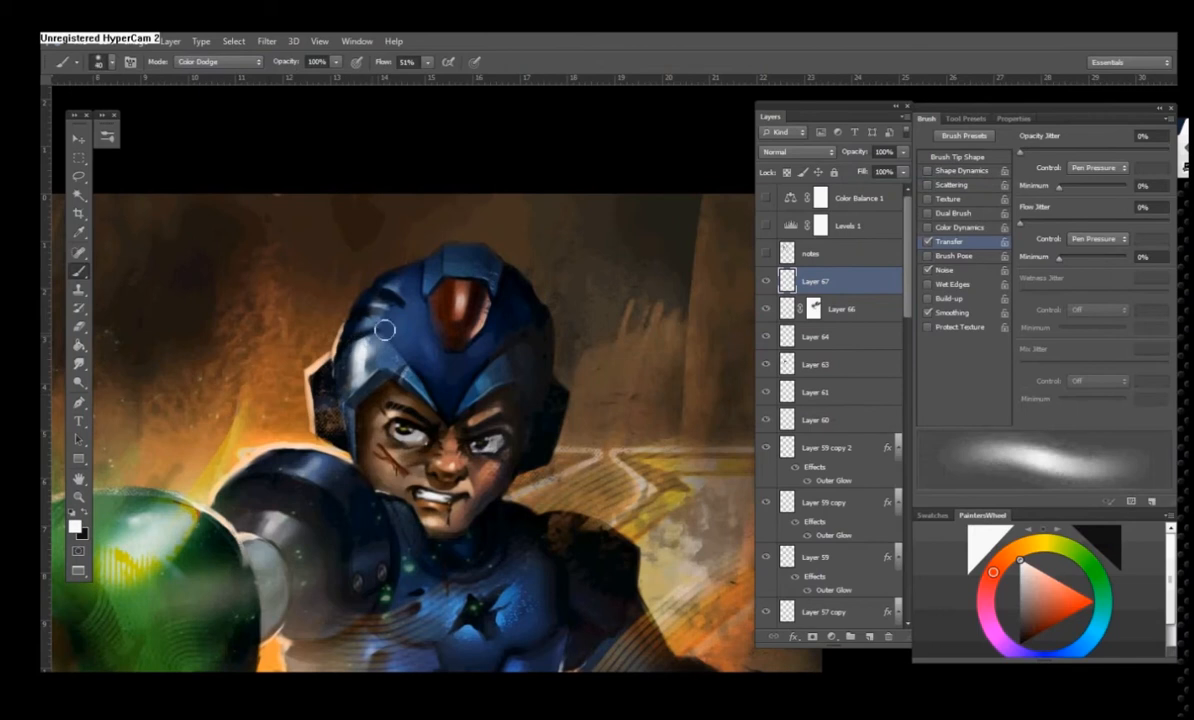
- Paint fine white Color Dodge highlights on the helmet with a progressively smaller brush
{"action": "key", "text": "bracketright"}
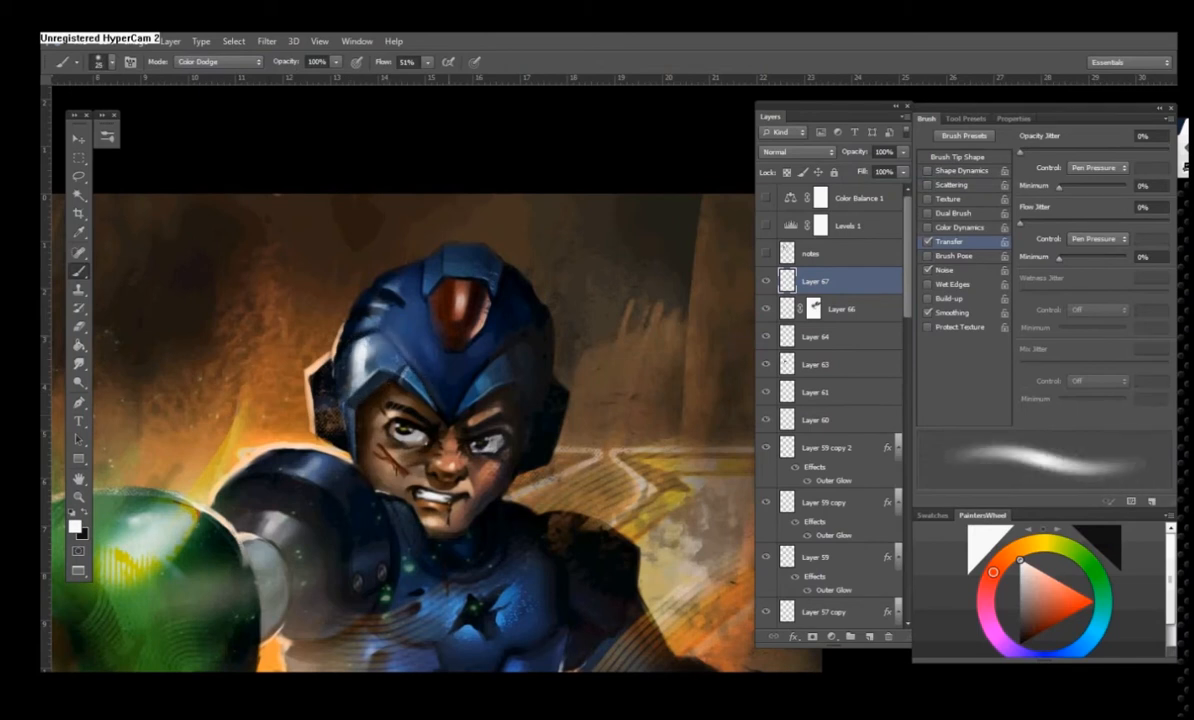
{"action": "key", "text": "bracketleft"}
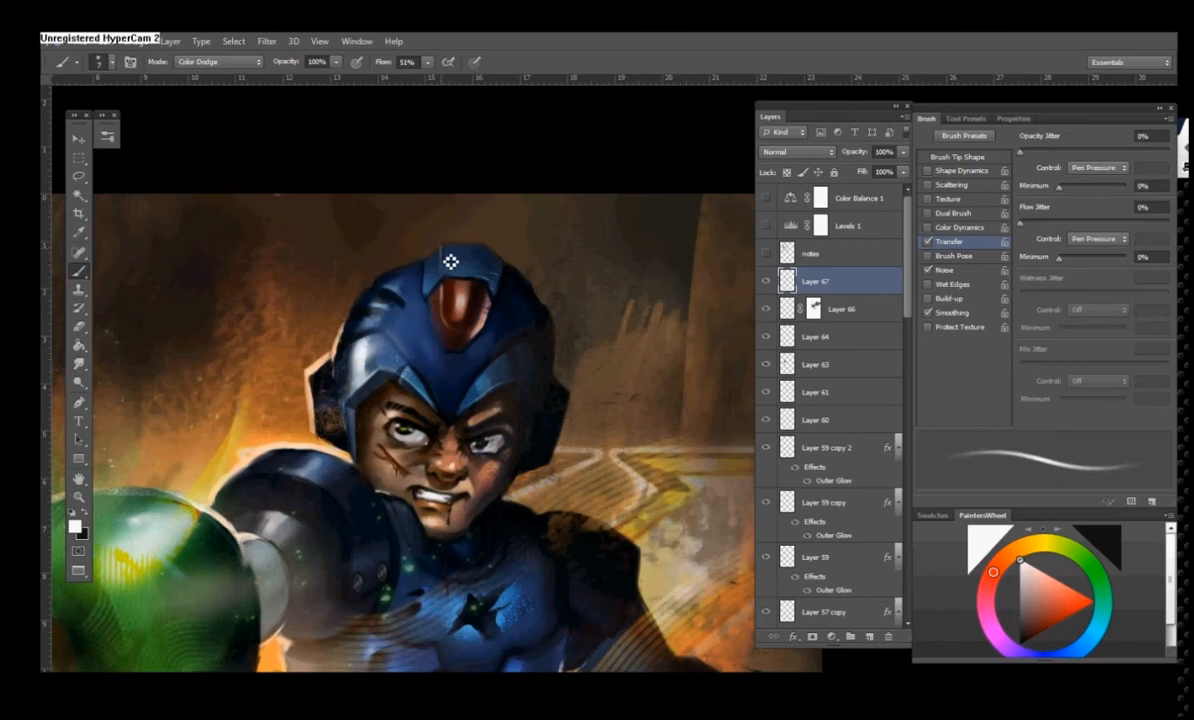
{"action": "left_click_drag", "start_coordinate": [665, 369], "coordinate": [667, 351]}
- Select a narrow strip of the helmet crest above the red gem with the Polygonal Lasso and brighten it with the brush
{"action": "left_click", "coordinate": [79, 176]}
{"action": "left_click", "coordinate": [122, 188]}
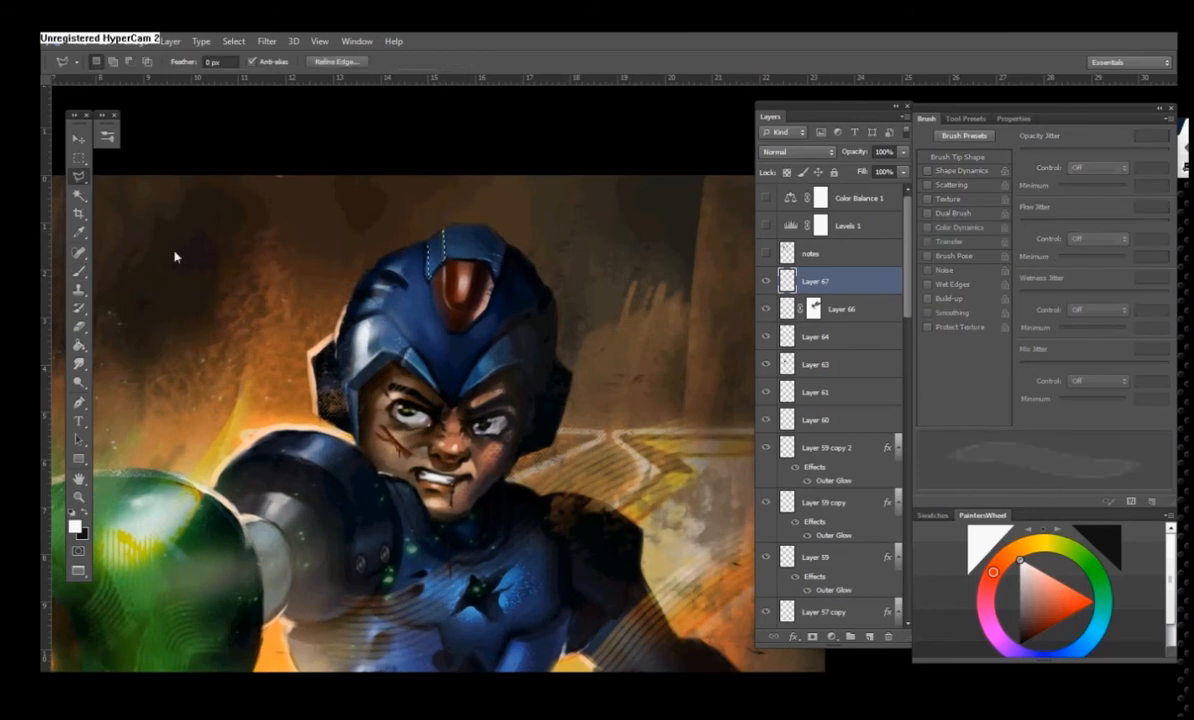
{"action": "key", "text": "b"}
{"action": "left_click_drag", "start_coordinate": [400, 298], "coordinate": [429, 278]}
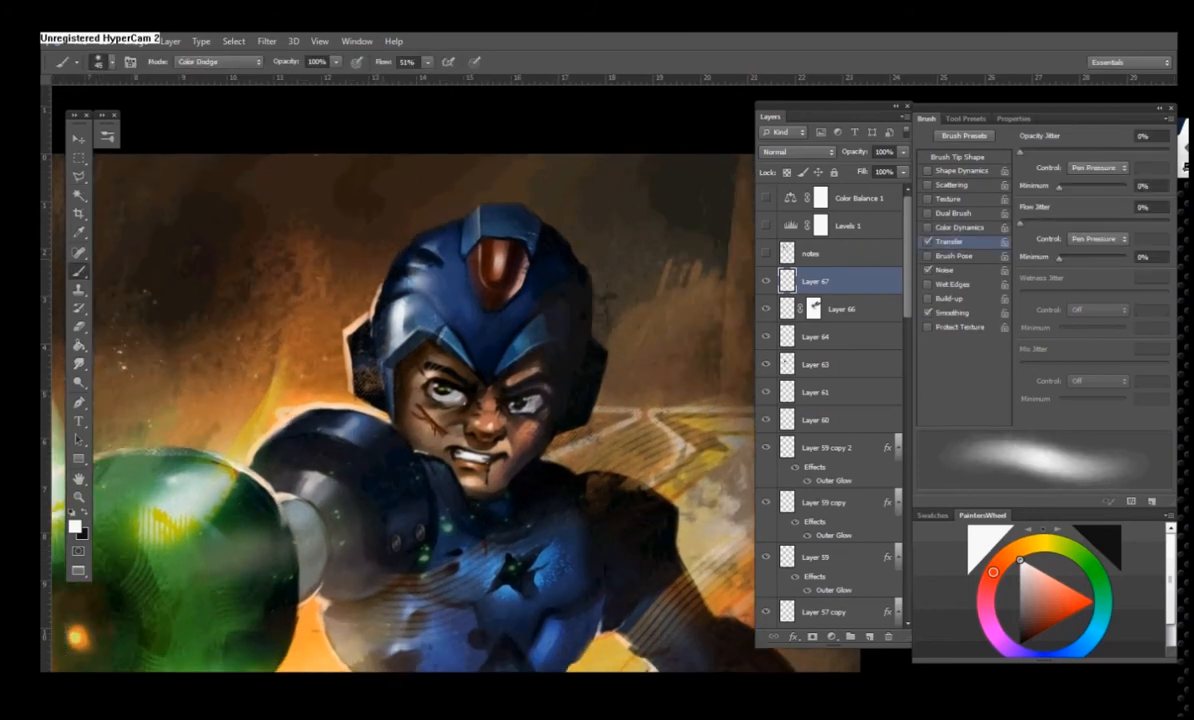
- Reduce the brush to 15 px and add small highlights to the helmet's edges and ear guard
{"action": "key", "text": "bracketleft"}
{"action": "key", "text": "bracketleft"}
{"action": "key", "text": "bracketleft"}
{"action": "key", "text": "bracketleft"}
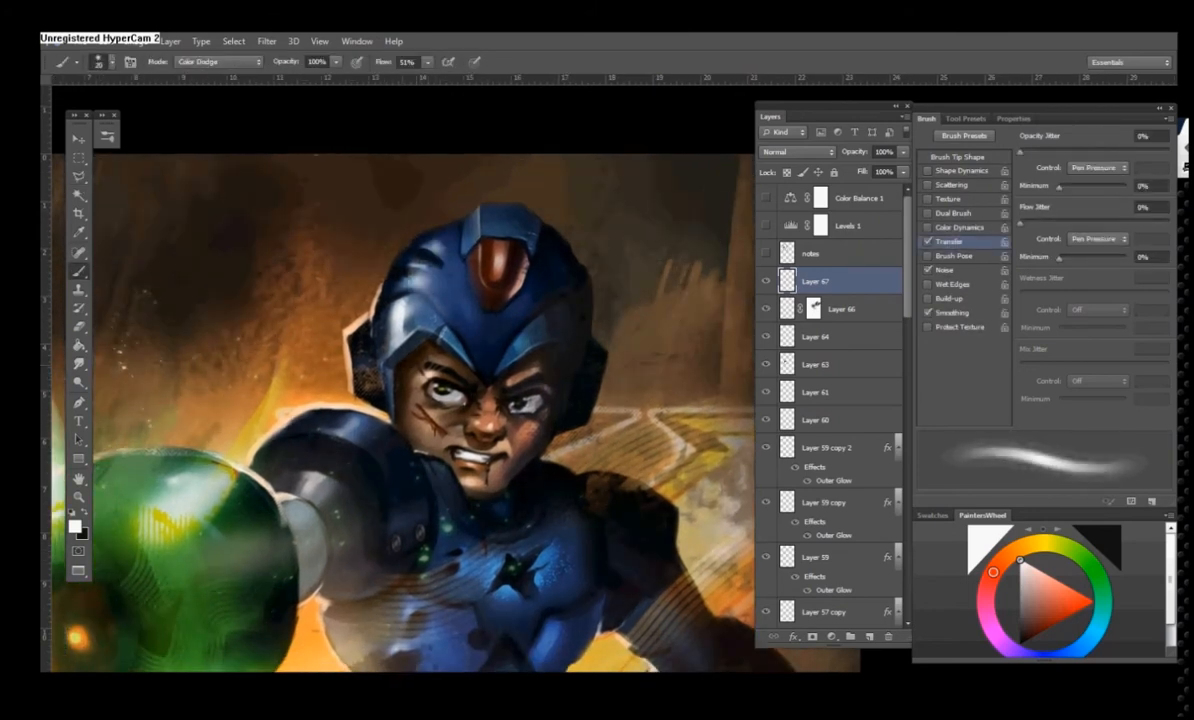
{"action": "key", "text": "bracketleft"}
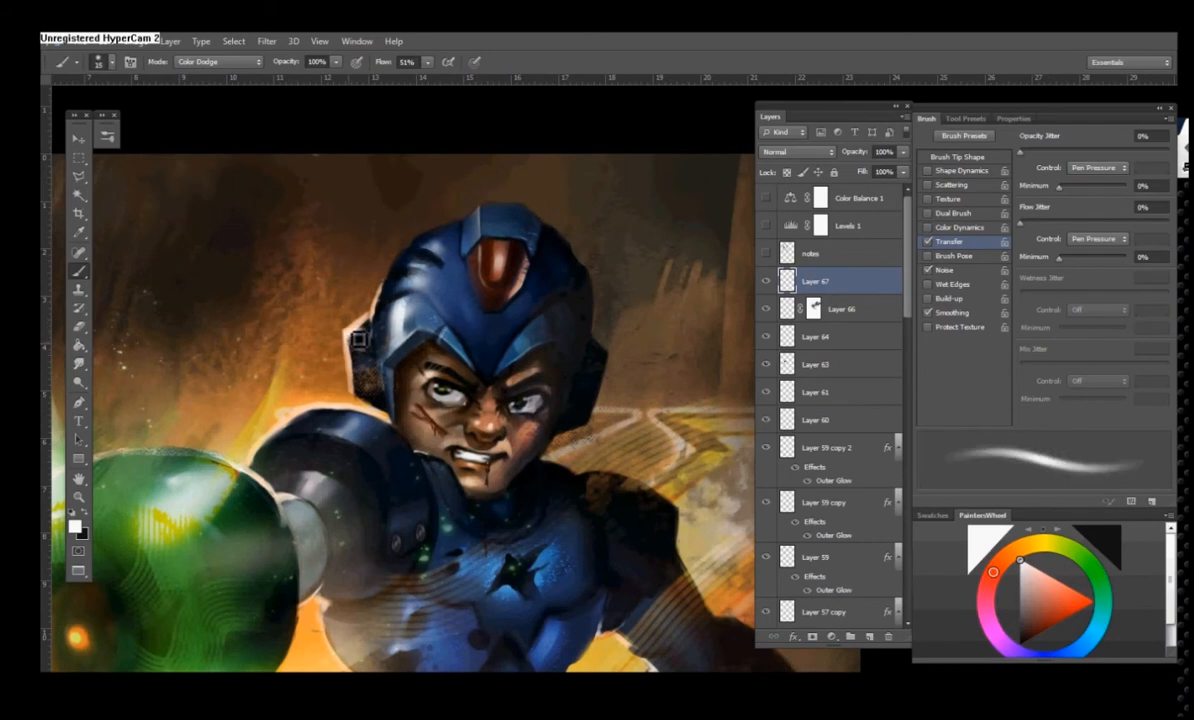
- Sample golden yellow from the background and enlarge the brush to brush warm light onto the shoulder and chest armor
{"action": "left_click_drag", "start_coordinate": [500, 560], "coordinate": [459, 482]}
{"action": "left_click", "coordinate": [535, 605], "text": "alt"}
{"action": "key", "text": "bracketright"}
{"action": "key", "text": "bracketright"}
{"action": "key", "text": "bracketright"}
{"action": "key", "text": "bracketright"}
{"action": "key", "text": "bracketright"}
{"action": "key", "text": "bracketright"}
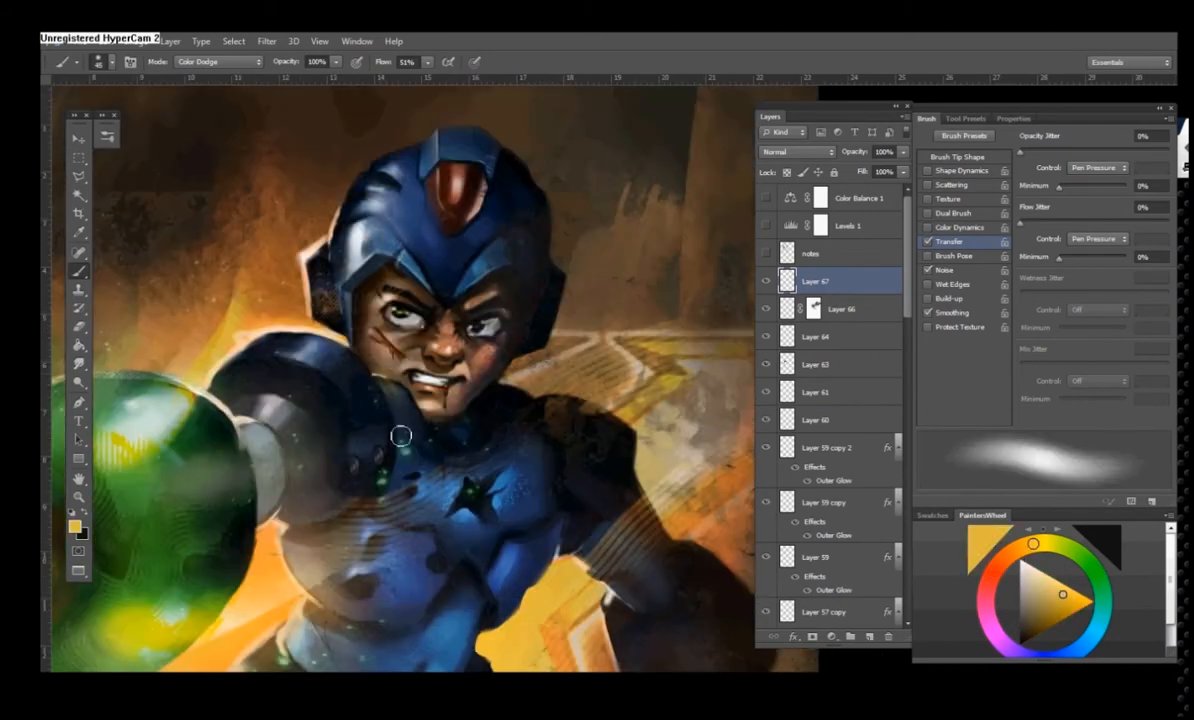
- Turn on the Color Balance 1 and Levels 1 adjustment layers for the whole painting
{"action": "scroll", "coordinate": [494, 401], "scroll_direction": "down", "scroll_amount": 5, "text": "alt"}
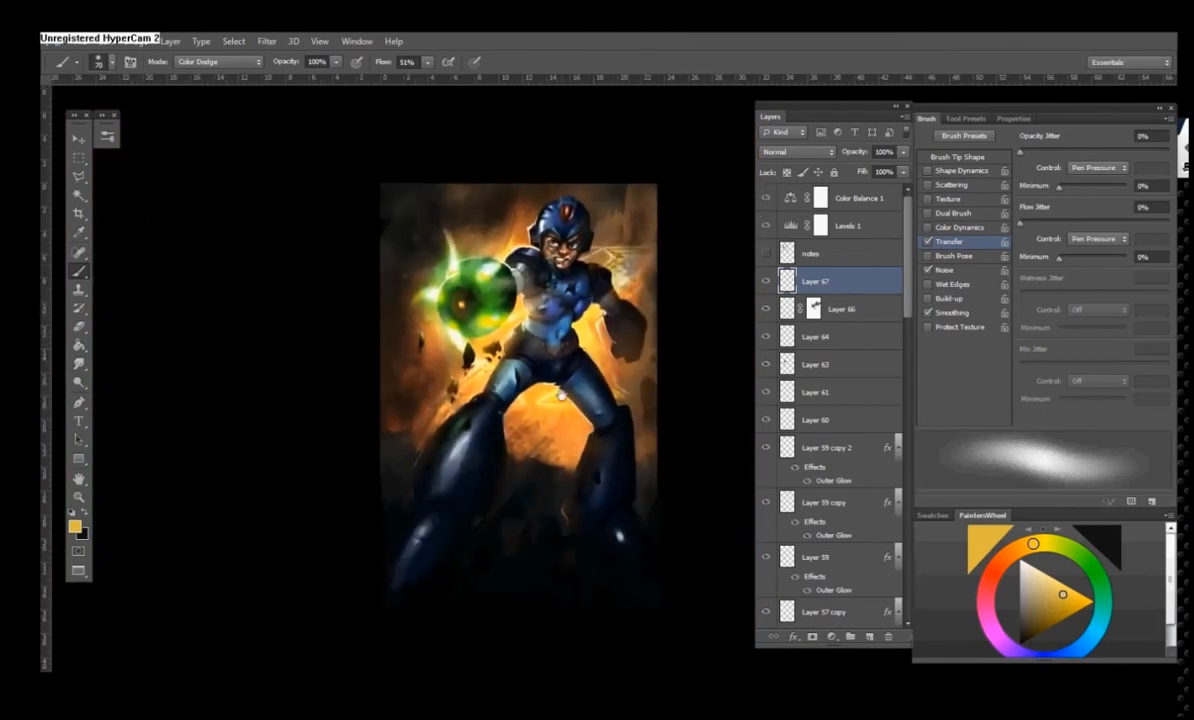
{"action": "scroll", "coordinate": [897, 385], "scroll_direction": "down", "scroll_amount": 5}
{"action": "scroll", "coordinate": [840, 400], "scroll_direction": "up", "scroll_amount": 3}
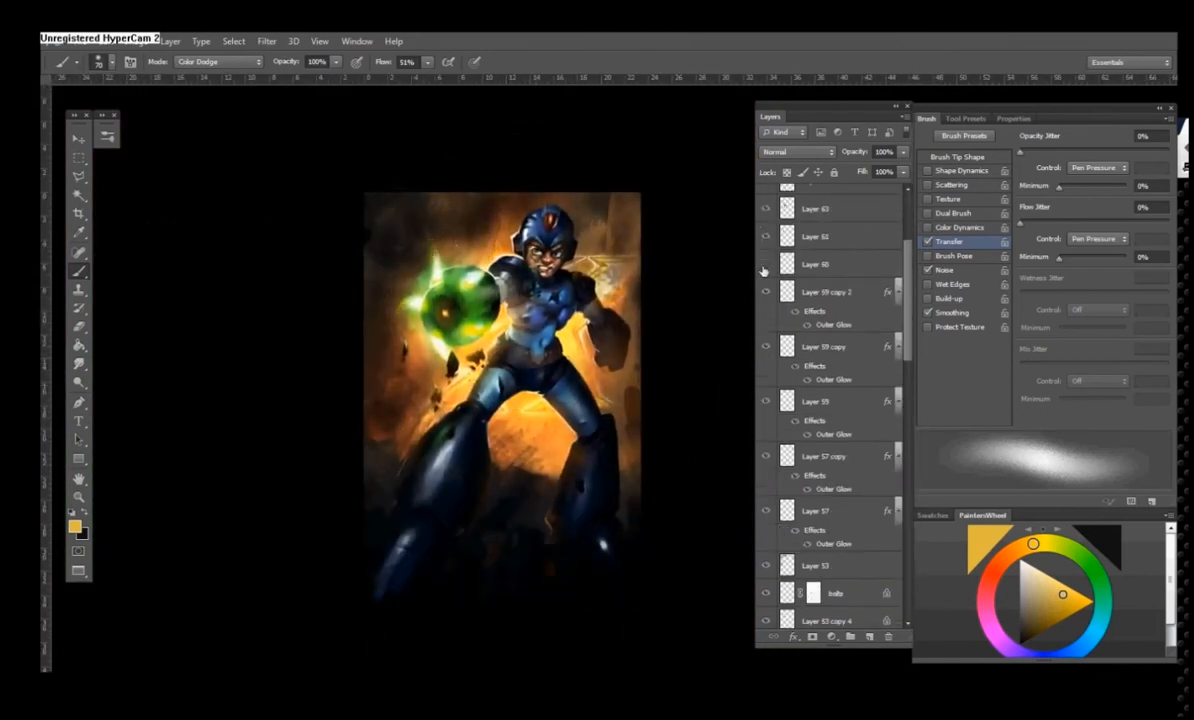
- Lasso the green glow area above the cannon on Layer 60 and free-transform it
{"action": "left_click", "coordinate": [815, 264]}
{"action": "left_click", "coordinate": [79, 175]}
{"action": "mouse_move", "coordinate": [453, 266]}
{"action": "left_mouse_down"}
{"action": "mouse_move", "coordinate": [420, 205]}
{"action": "mouse_move", "coordinate": [450, 236]}
{"action": "left_mouse_up"}
{"action": "key", "text": "ctrl+t"}
{"action": "key", "text": "Return"}
{"action": "left_click_drag", "start_coordinate": [375, 393], "coordinate": [322, 423]}
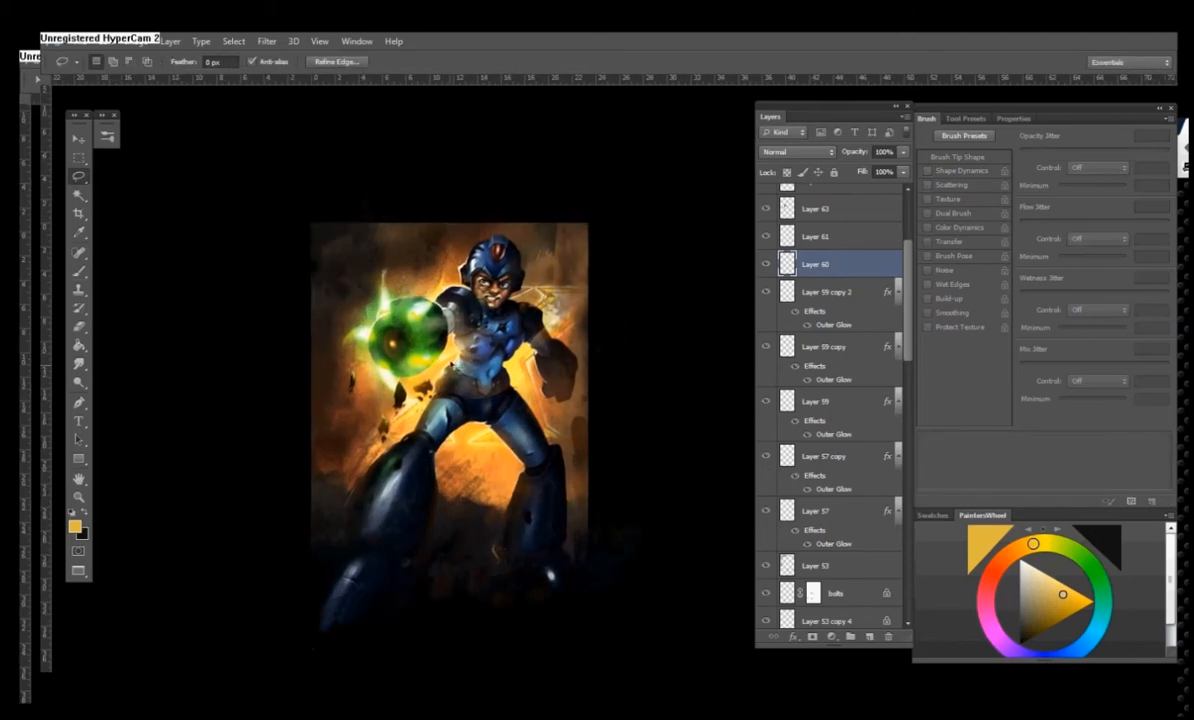